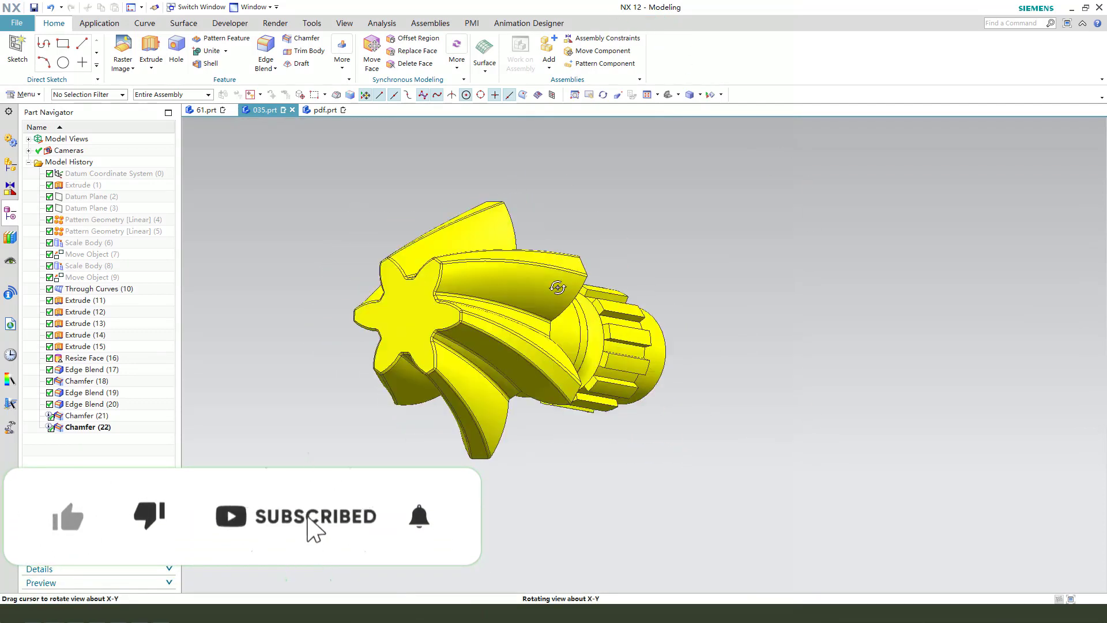
- Examine the helical gear drawing in pdf.prt for the loft sections, plane offsets and tooth profile, and return to part 61.prt
{"action": "left_click", "coordinate": [324, 110]}
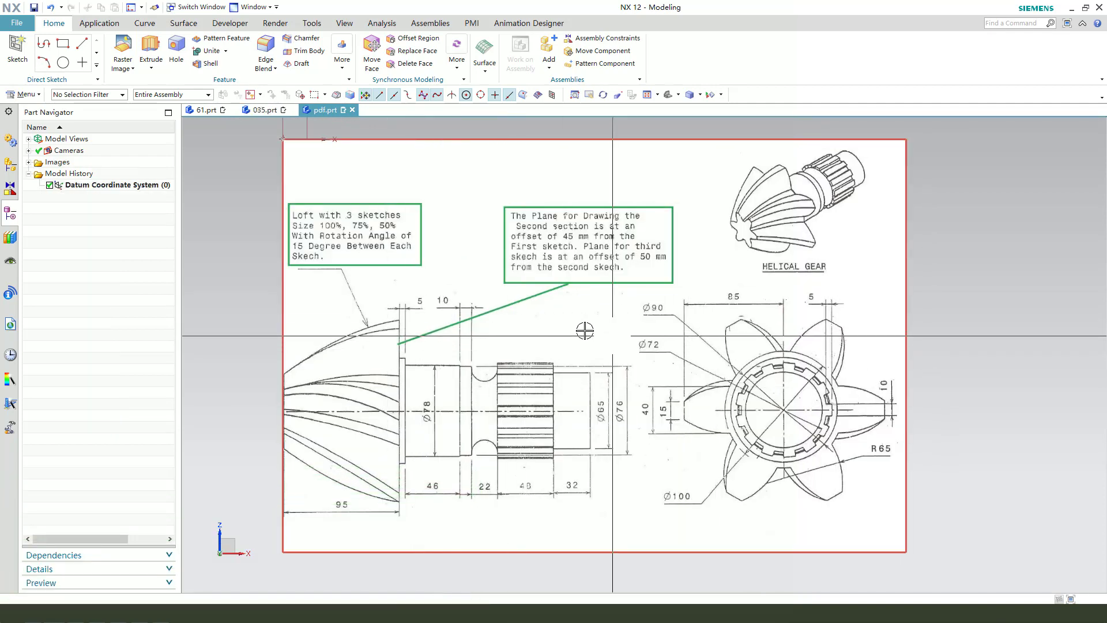
{"action": "scroll", "coordinate": [533, 316], "scroll_direction": "up", "scroll_amount": 1}
{"action": "scroll", "coordinate": [640, 333], "scroll_direction": "down", "scroll_amount": 1}
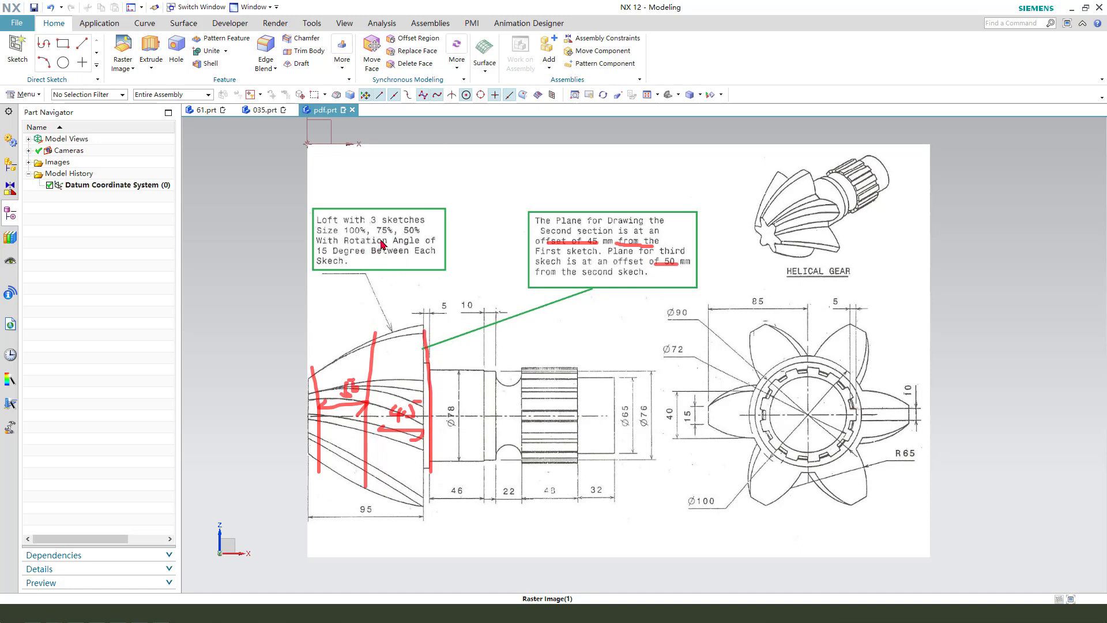
{"action": "key", "text": "Escape"}
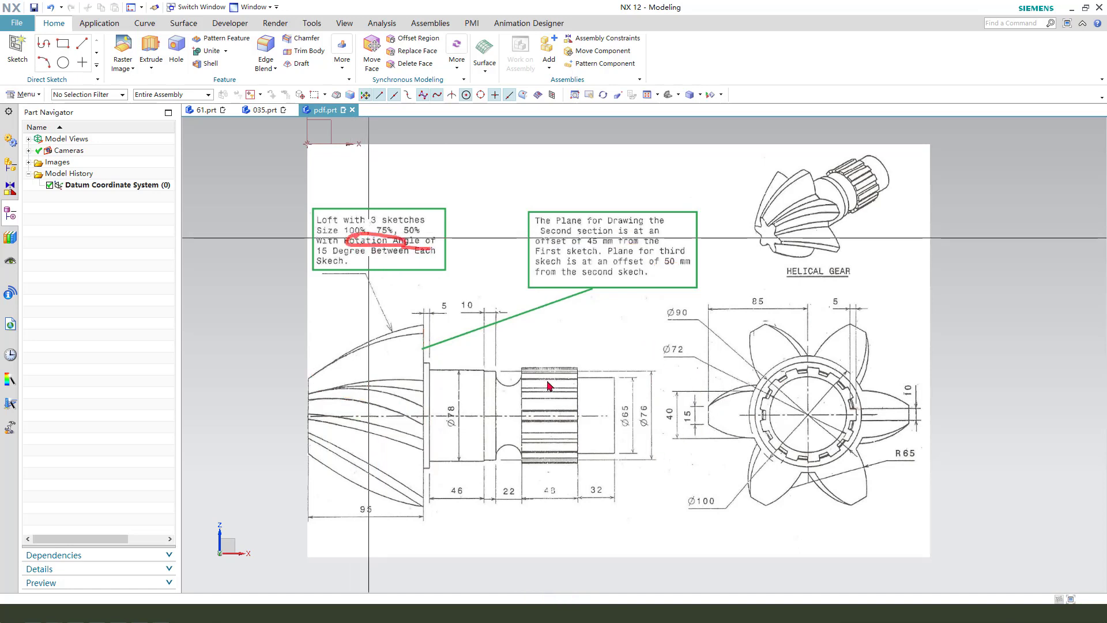
{"action": "left_click", "coordinate": [204, 110]}
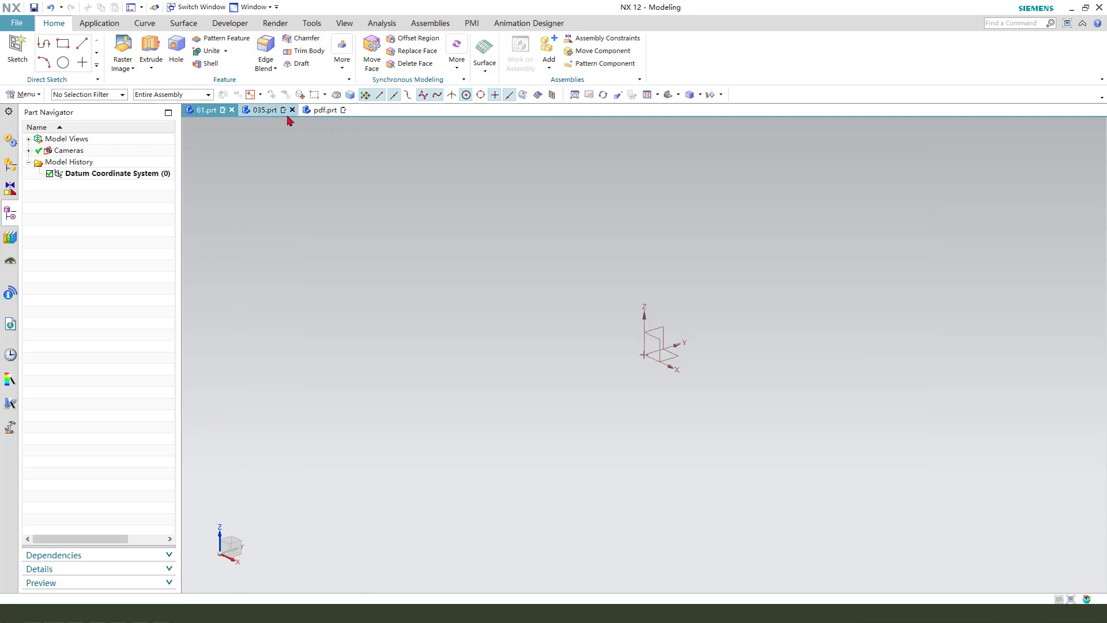
{"action": "middle_click_drag", "start_coordinate": [728, 352], "coordinate": [682, 353], "text": "shift"}
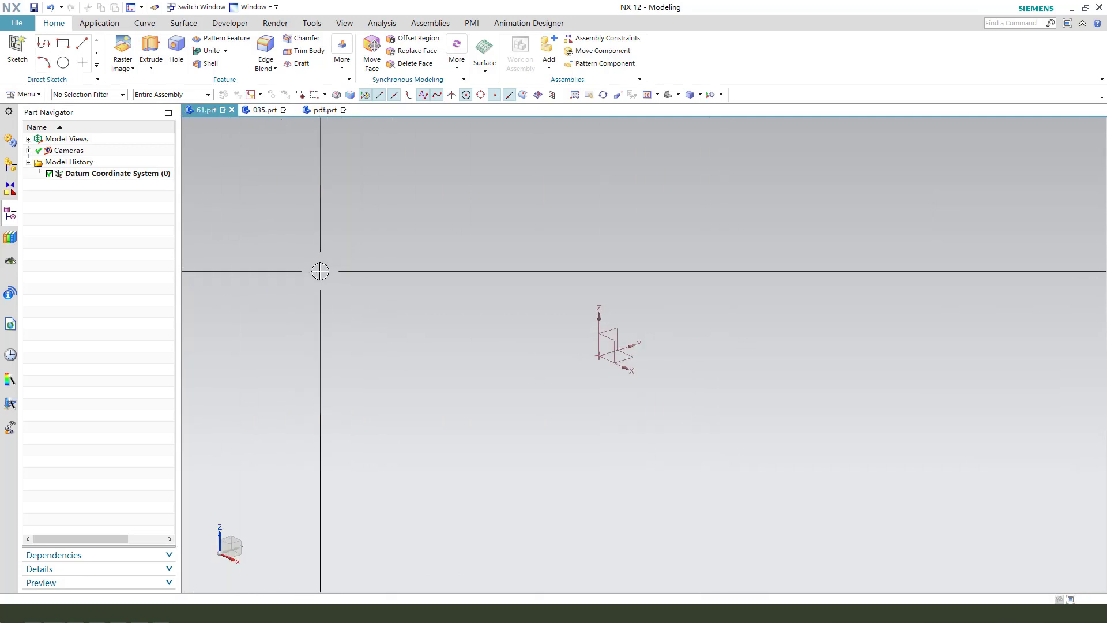
{"action": "left_click", "coordinate": [323, 110]}
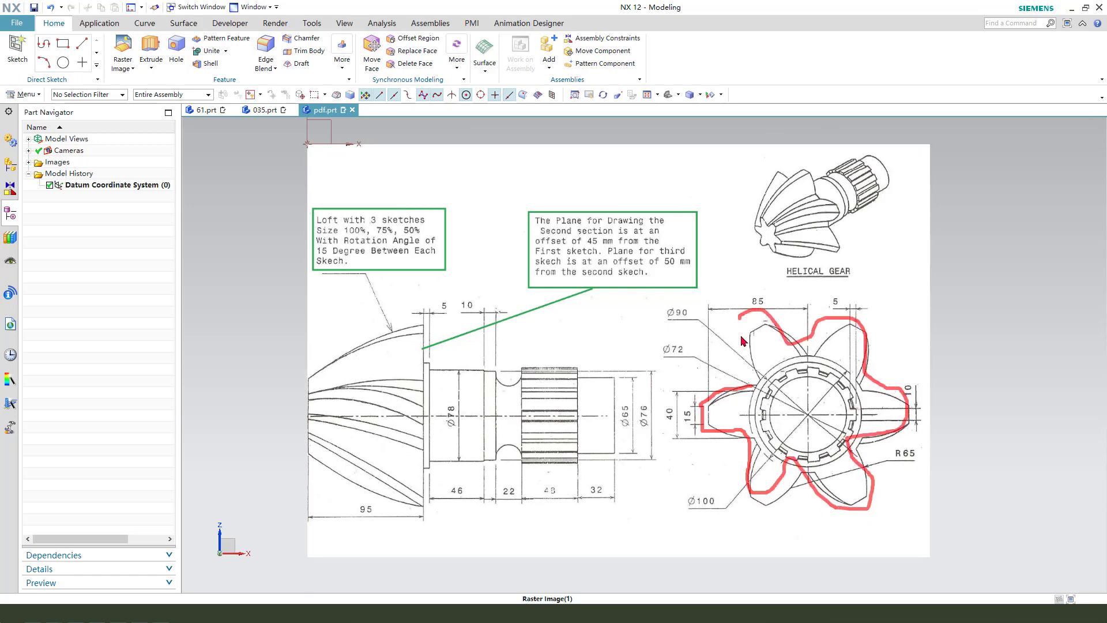
{"action": "left_click", "coordinate": [204, 109]}
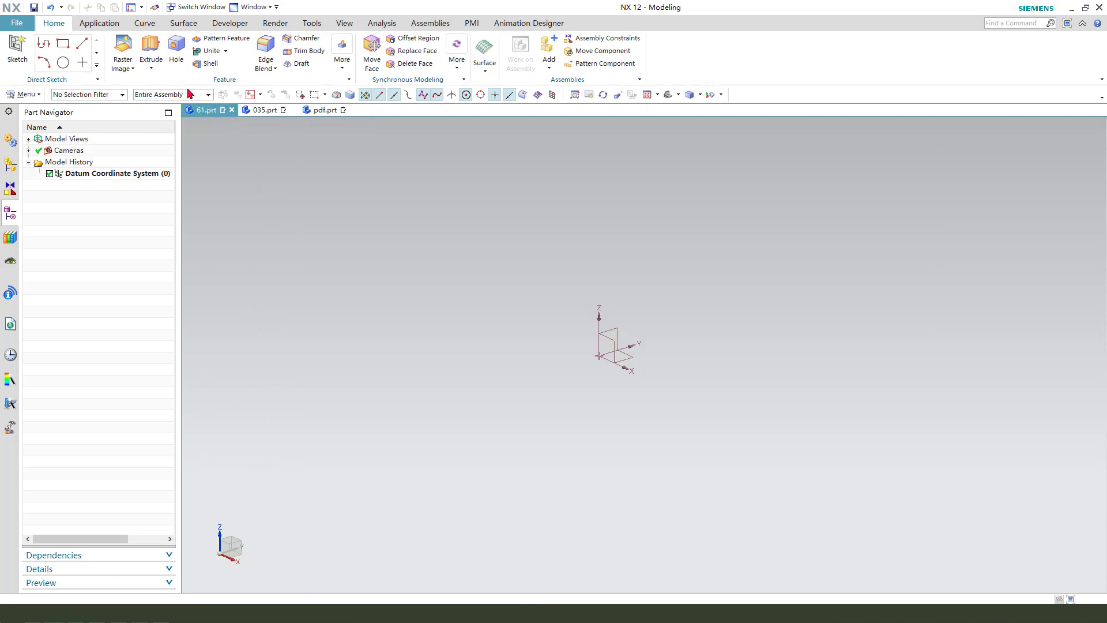
- Start an Extrude section sketch on the YZ plane and draw a circle about 35 mm in diameter centred on the origin
{"action": "left_click", "coordinate": [151, 52]}
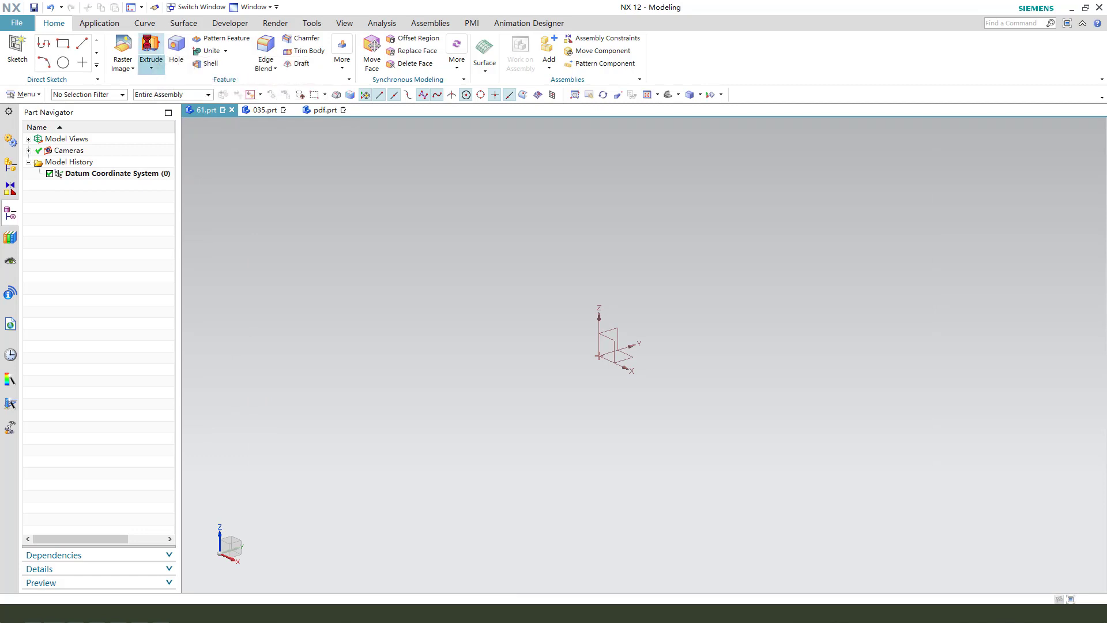
{"action": "left_click", "coordinate": [616, 327]}
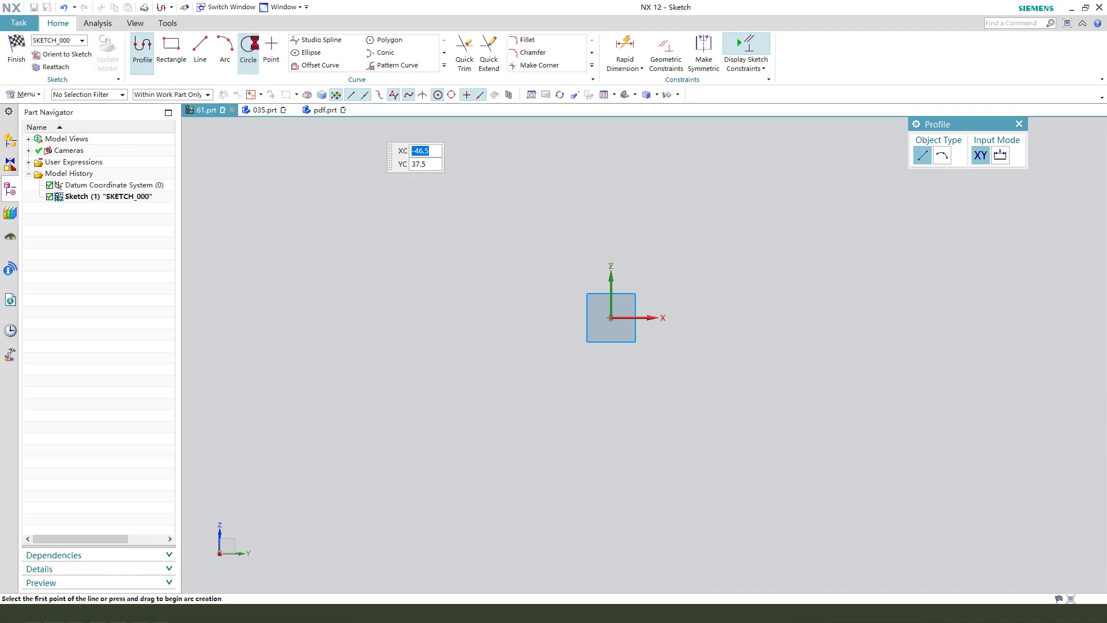
{"action": "left_click", "coordinate": [248, 46]}
{"action": "left_click", "coordinate": [613, 316]}
{"action": "left_click", "coordinate": [659, 393]}
{"action": "key", "text": "Escape"}
- Set the circle's diameter to 100 mm and place its dimension text outside the circle
{"action": "left_click_drag", "start_coordinate": [637, 259], "coordinate": [674, 206]}
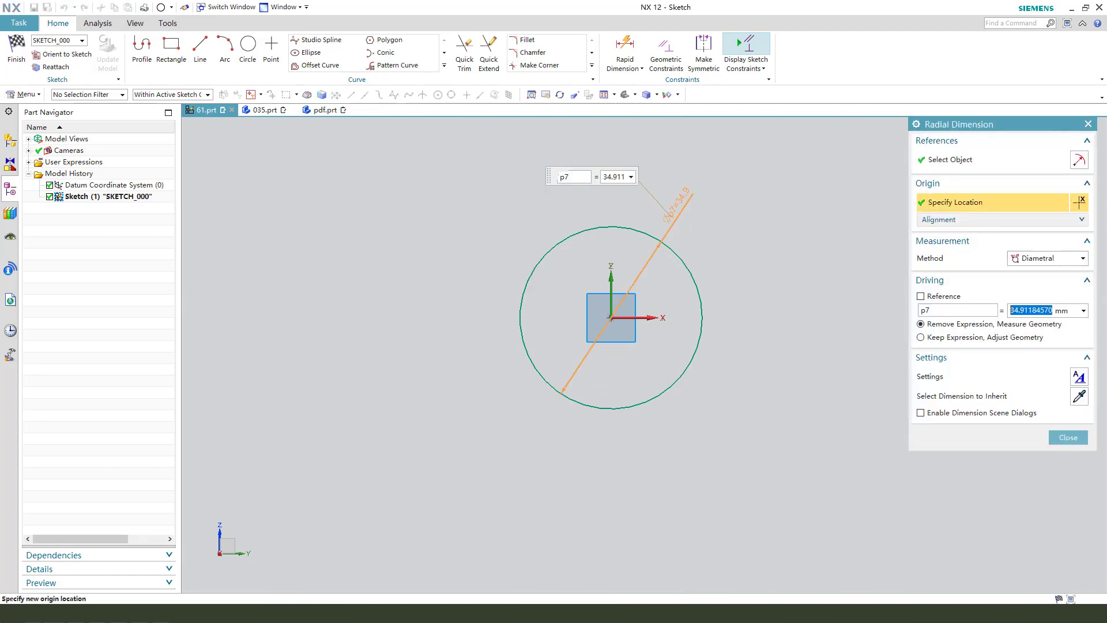
{"action": "type", "text": "100"}
{"action": "key", "text": "Return"}
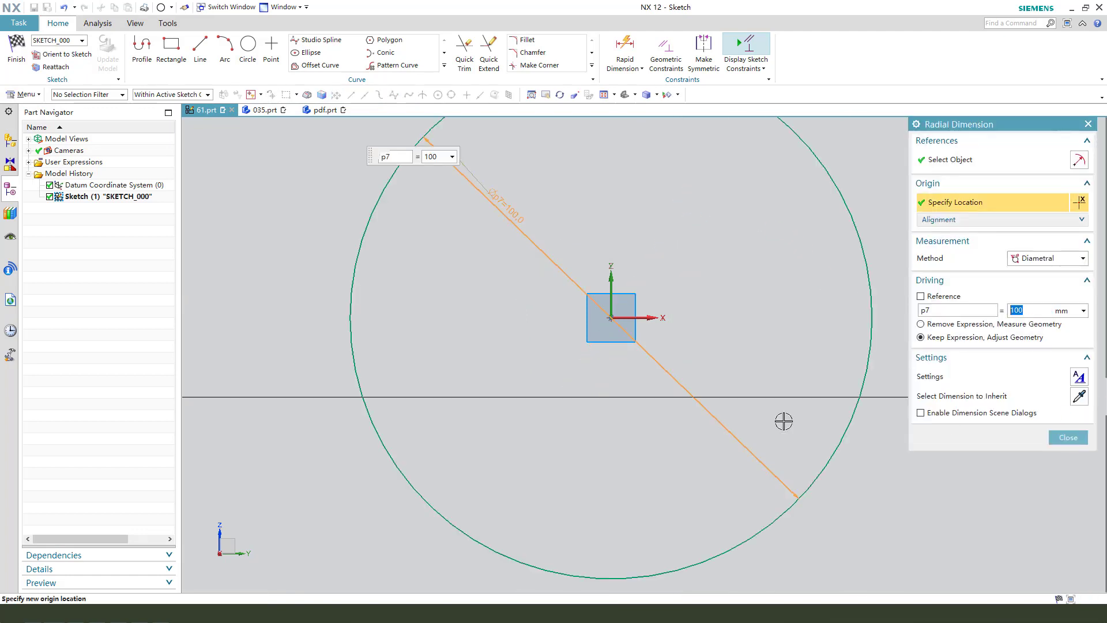
{"action": "middle_click", "coordinate": [699, 424]}
{"action": "scroll", "coordinate": [489, 364], "scroll_direction": "down", "scroll_amount": 2}
{"action": "left_click_drag", "start_coordinate": [500, 250], "coordinate": [721, 177]}
{"action": "scroll", "coordinate": [721, 268], "scroll_direction": "down", "scroll_amount": 1}
{"action": "scroll", "coordinate": [396, 357], "scroll_direction": "up", "scroll_amount": 1}
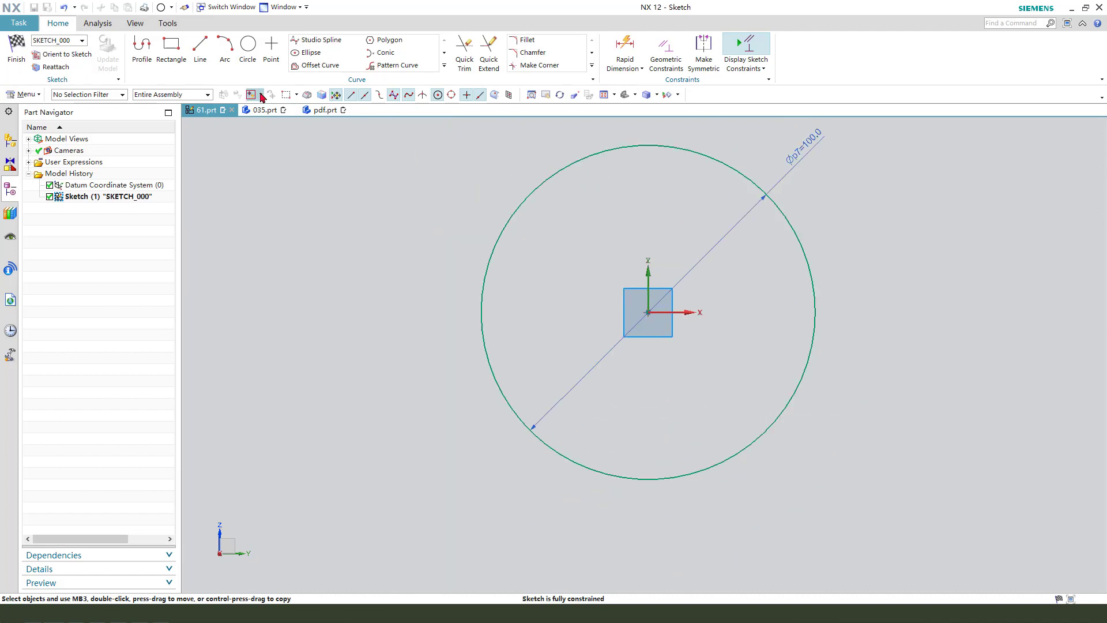
- Sketch a vertical line about 30 mm long, about 77 mm left of the origin, and constrain its midpoint to the horizontal axis
{"action": "left_click", "coordinate": [200, 48]}
{"action": "left_click", "coordinate": [391, 262]}
{"action": "left_click", "coordinate": [389, 355]}
{"action": "middle_click", "coordinate": [433, 296]}
{"action": "left_click", "coordinate": [391, 308]}
{"action": "left_click", "coordinate": [731, 313]}
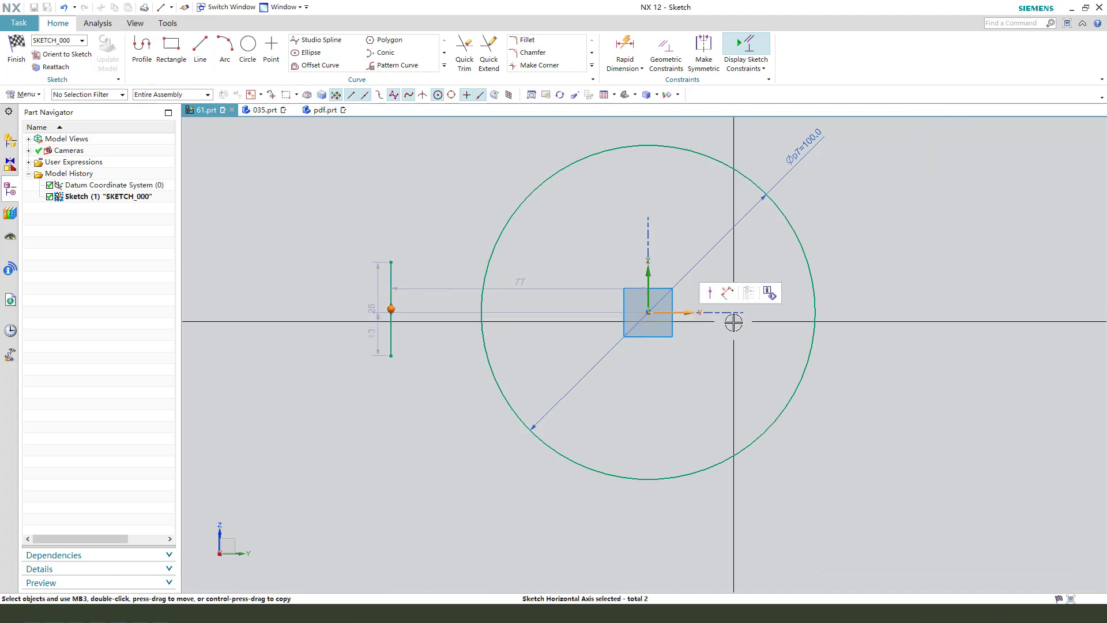
{"action": "left_click", "coordinate": [712, 292]}
- Move the vertical line's length dimension clear of the line and set the length to 15 mm
{"action": "left_click_drag", "start_coordinate": [371, 310], "coordinate": [304, 312]}
{"action": "double_click", "coordinate": [310, 311]}
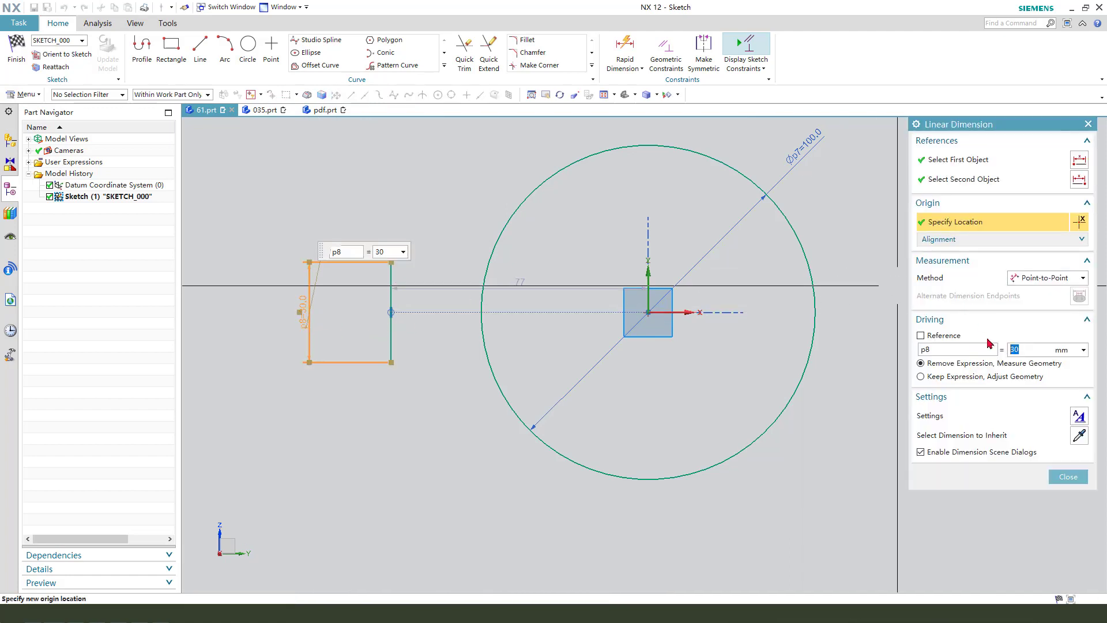
{"action": "key", "text": "Return"}
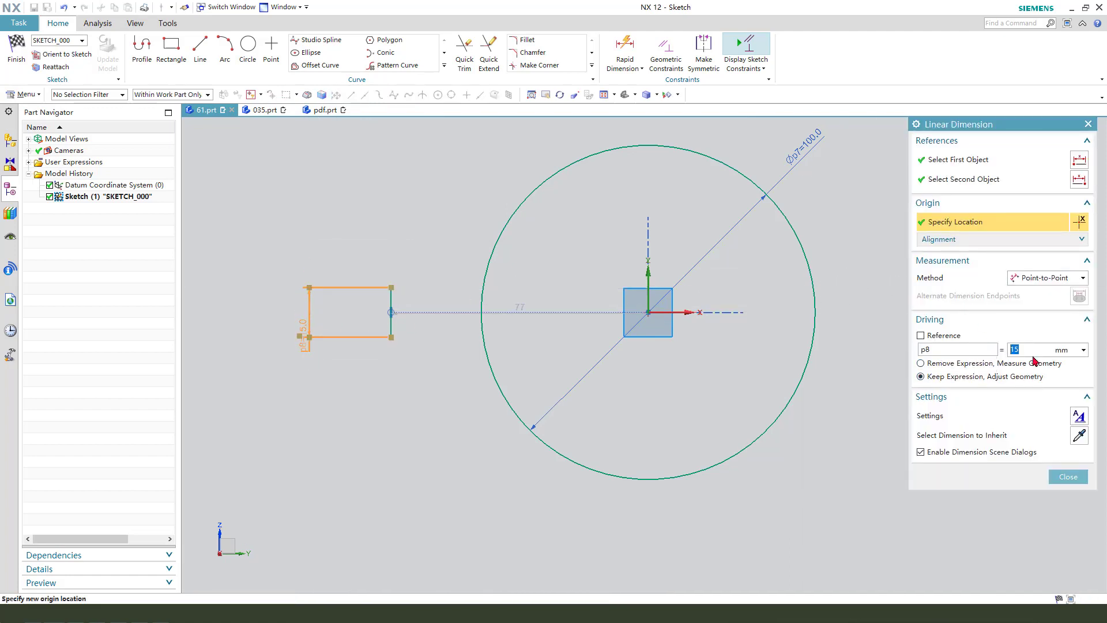
{"action": "middle_click", "coordinate": [400, 282]}
- Draw an arc from the vertical line's upper end to the circle and set its radius to 65 mm
{"action": "left_click", "coordinate": [218, 49]}
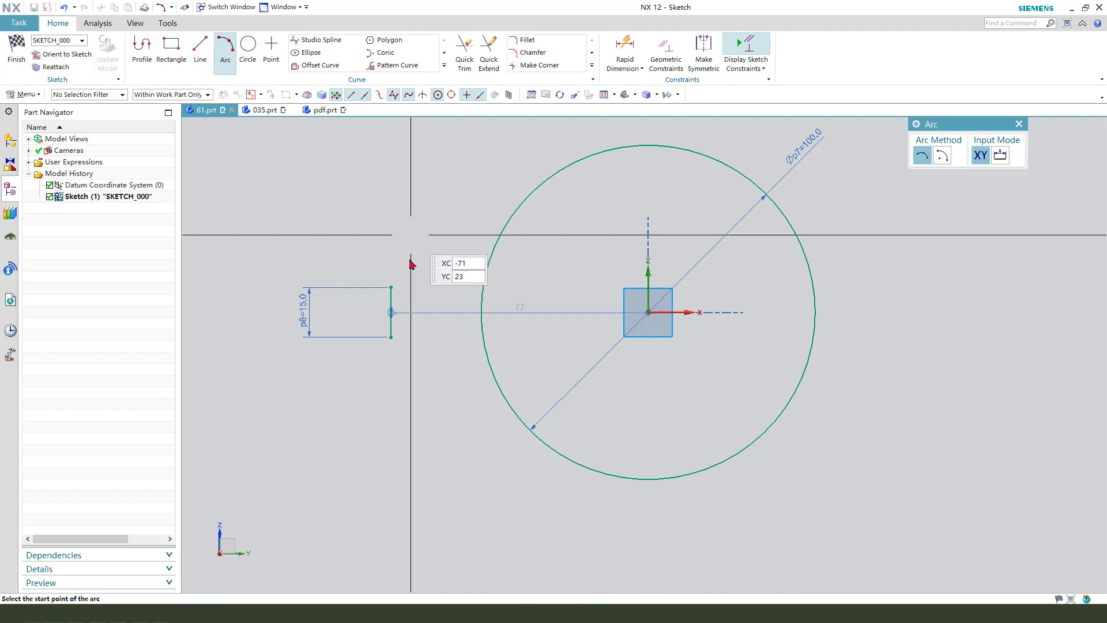
{"action": "left_click", "coordinate": [391, 286]}
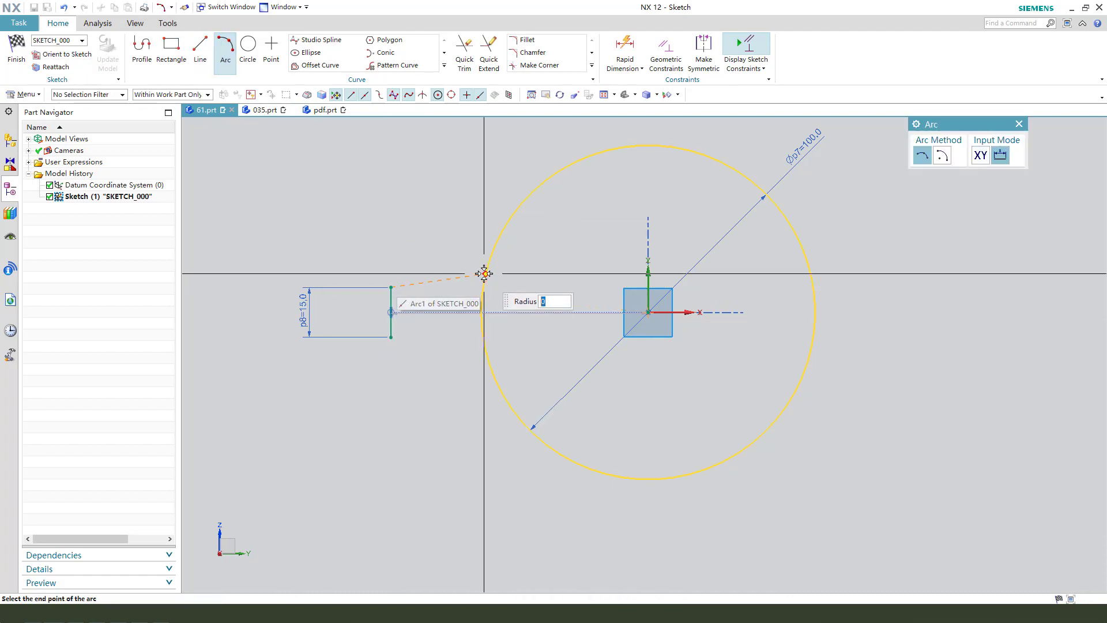
{"action": "left_click", "coordinate": [483, 272]}
{"action": "left_click", "coordinate": [456, 270]}
{"action": "key", "text": "Escape"}
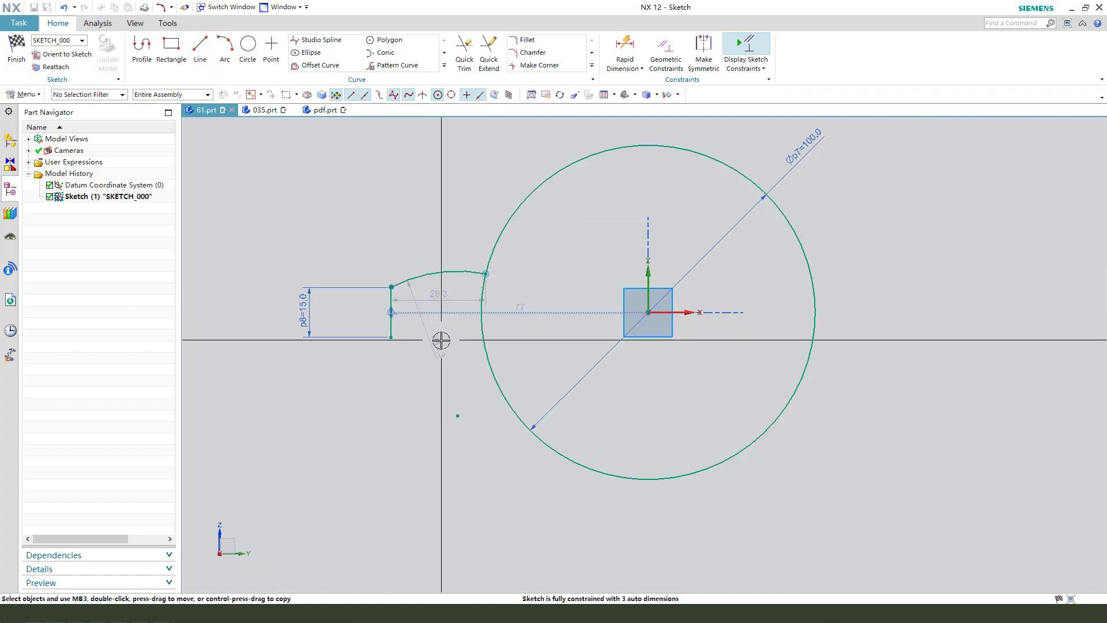
{"action": "left_click_drag", "start_coordinate": [440, 339], "coordinate": [429, 225]}
{"action": "double_click", "coordinate": [423, 225]}
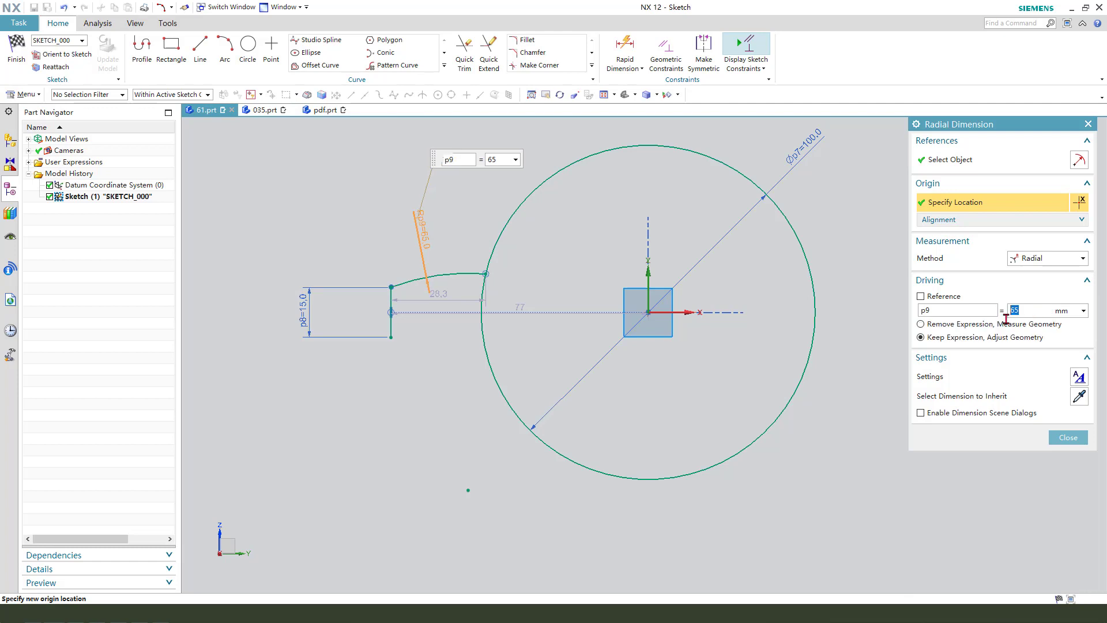
{"action": "middle_click", "coordinate": [650, 321]}
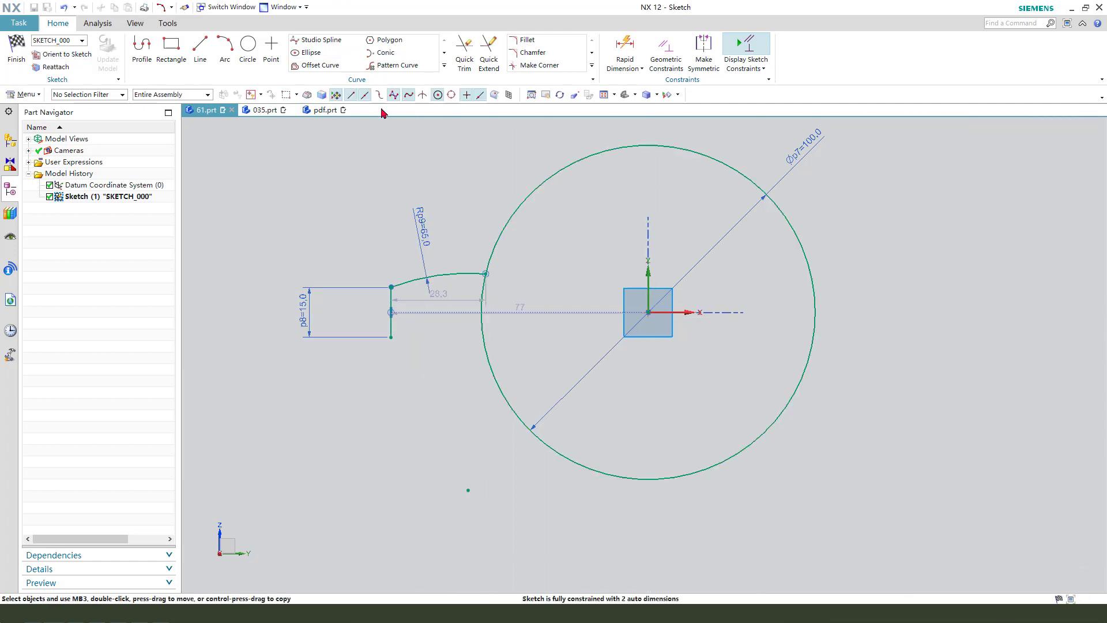
- Mirror the 65 mm radius arc about the horizontal axis to form the lower tooth flank
{"action": "left_click", "coordinate": [444, 66]}
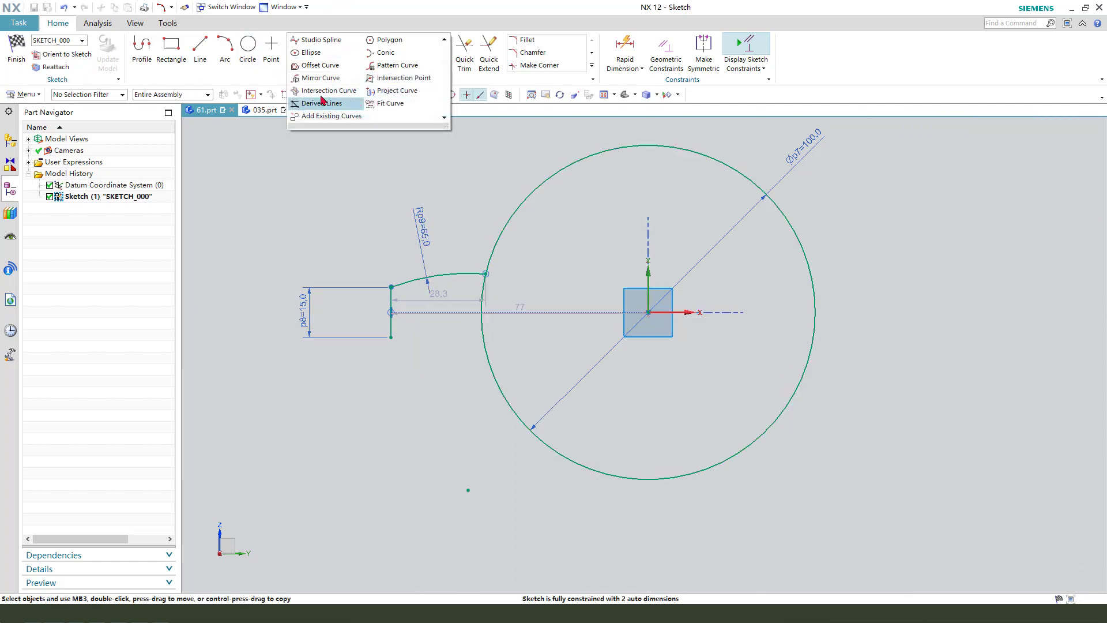
{"action": "left_click", "coordinate": [319, 78]}
{"action": "left_click", "coordinate": [439, 275]}
{"action": "left_click", "coordinate": [698, 309]}
{"action": "middle_click", "coordinate": [725, 240]}
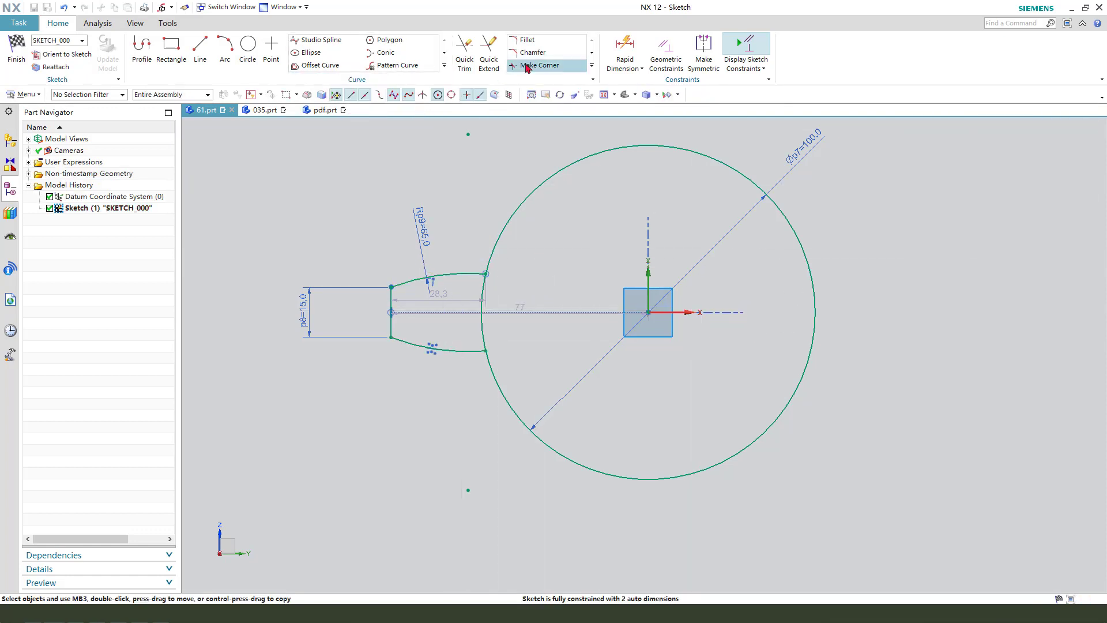
- Dimension the vertical distance between the two arc ends on the circle as 40 mm, using the Inferred method
{"action": "left_click", "coordinate": [624, 46]}
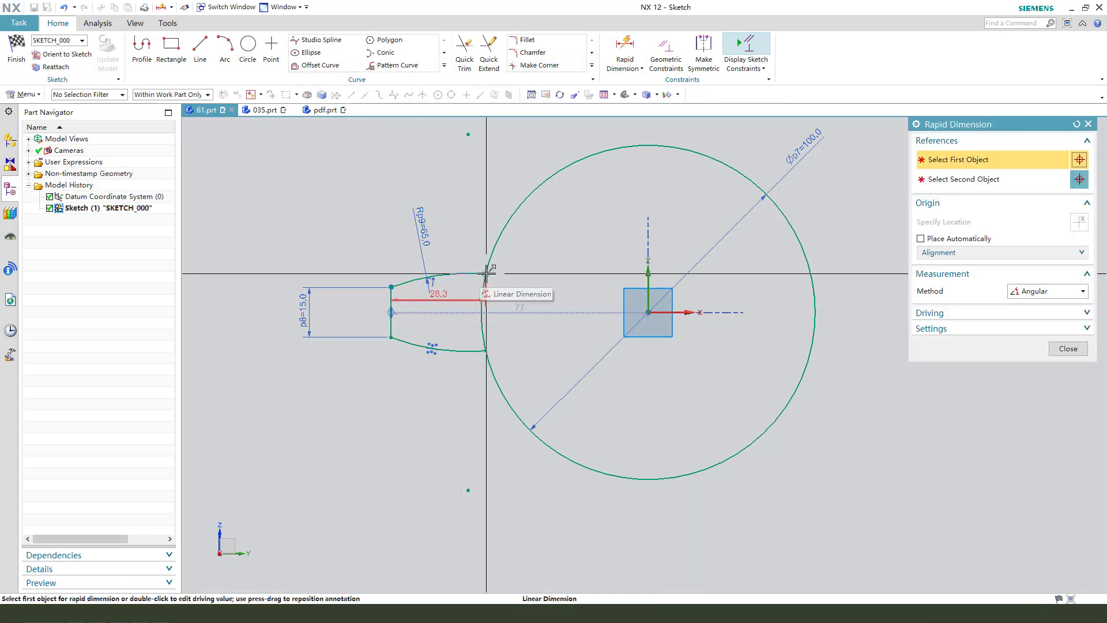
{"action": "left_click", "coordinate": [1044, 290]}
{"action": "left_click", "coordinate": [1035, 301]}
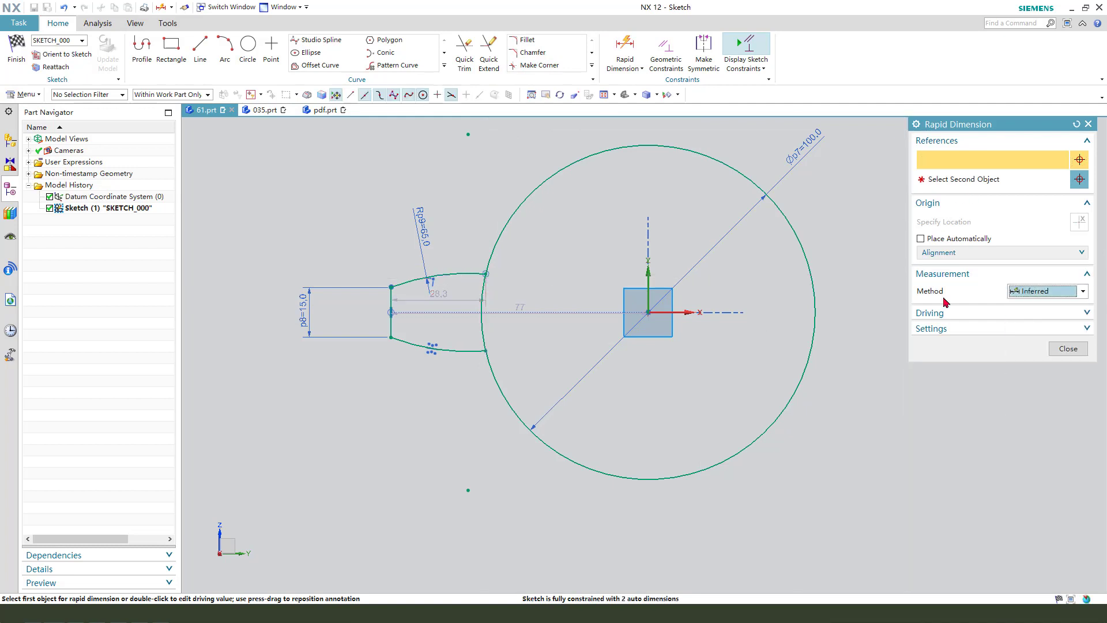
{"action": "left_click", "coordinate": [488, 273]}
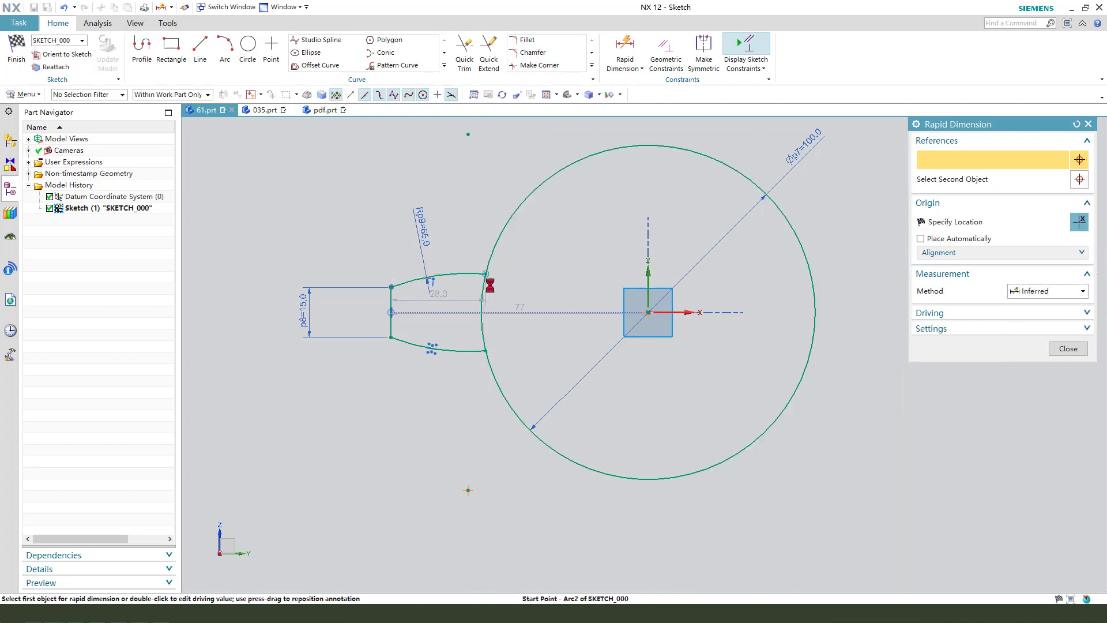
{"action": "left_click", "coordinate": [486, 350]}
{"action": "left_click", "coordinate": [535, 295]}
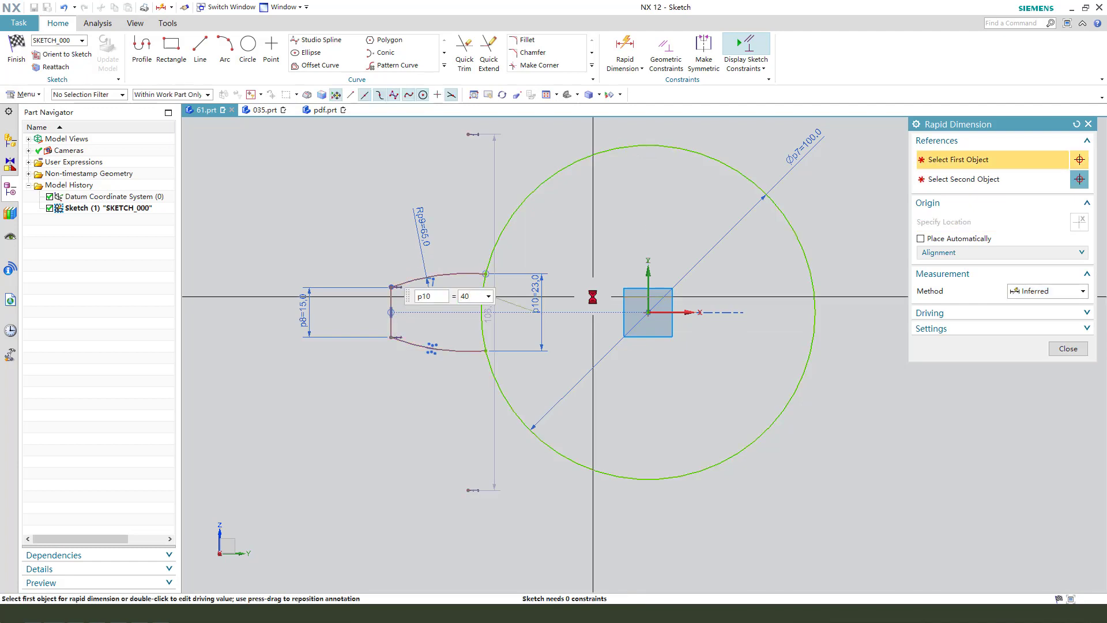
{"action": "left_click", "coordinate": [1068, 349]}
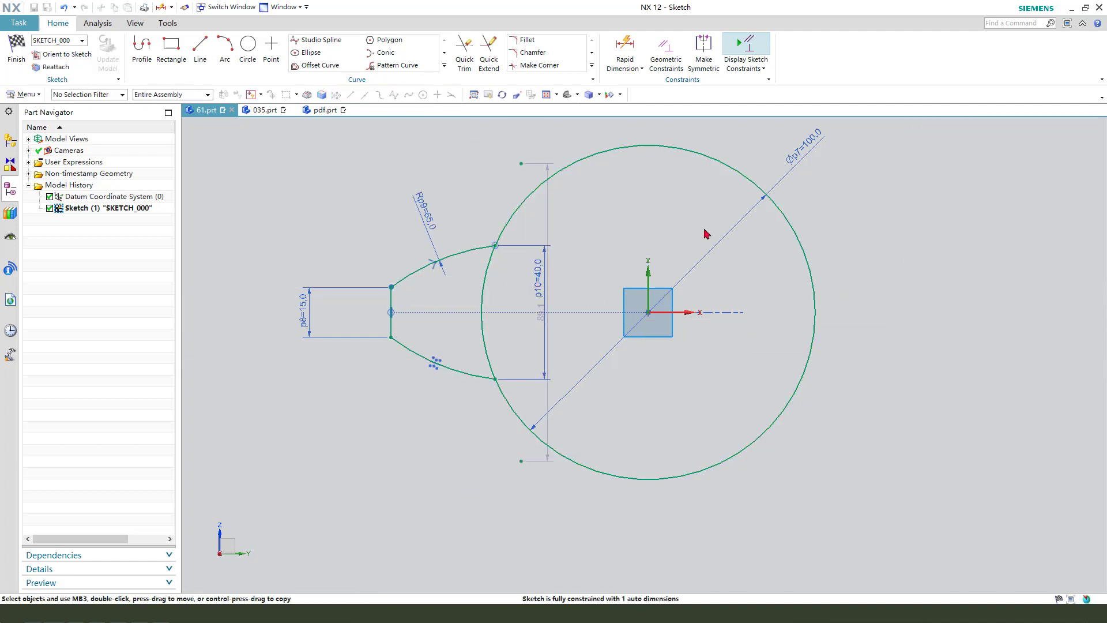
- Move the arc-centre dimension clear of the profile and dimension the tooth tip line 85 mm from the vertical axis
{"action": "left_click_drag", "start_coordinate": [549, 208], "coordinate": [255, 240]}
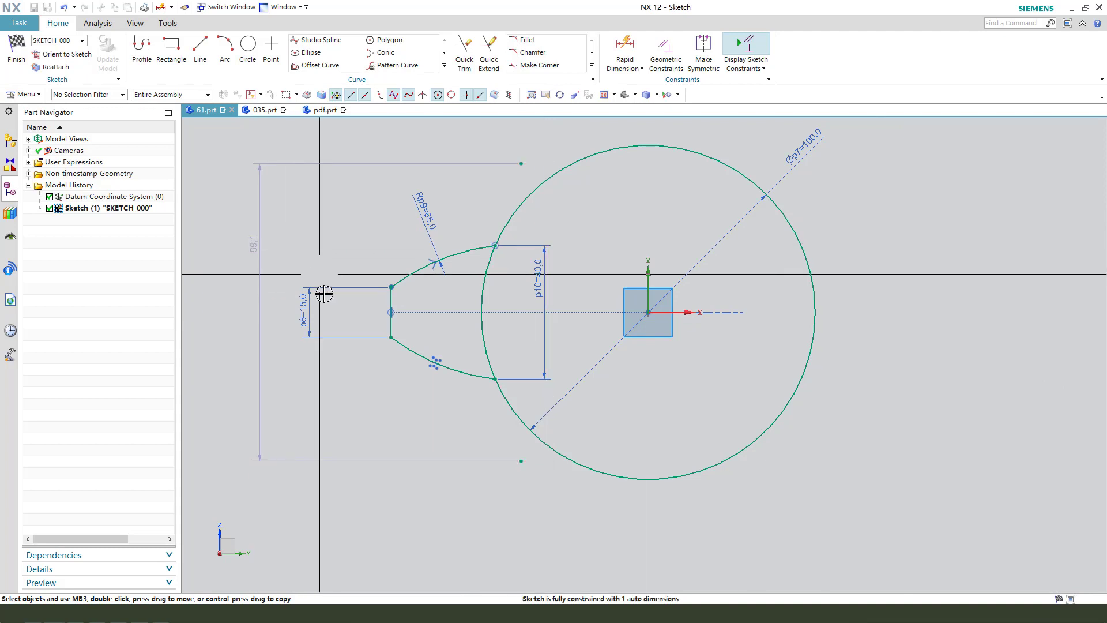
{"action": "left_click", "coordinate": [625, 49]}
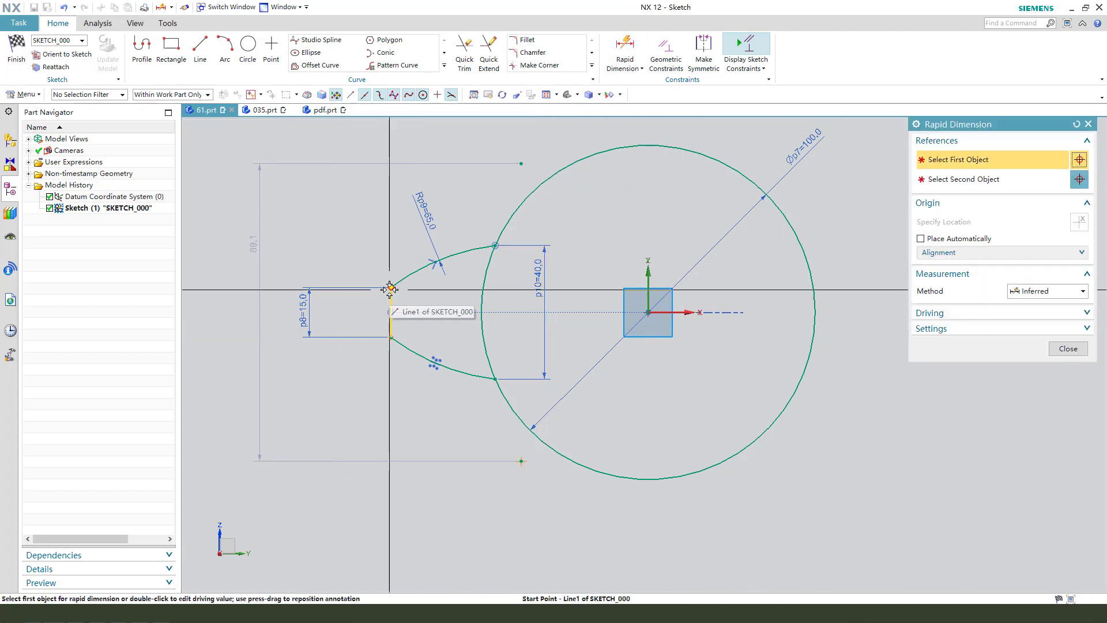
{"action": "left_click", "coordinate": [390, 289]}
{"action": "left_click", "coordinate": [646, 279]}
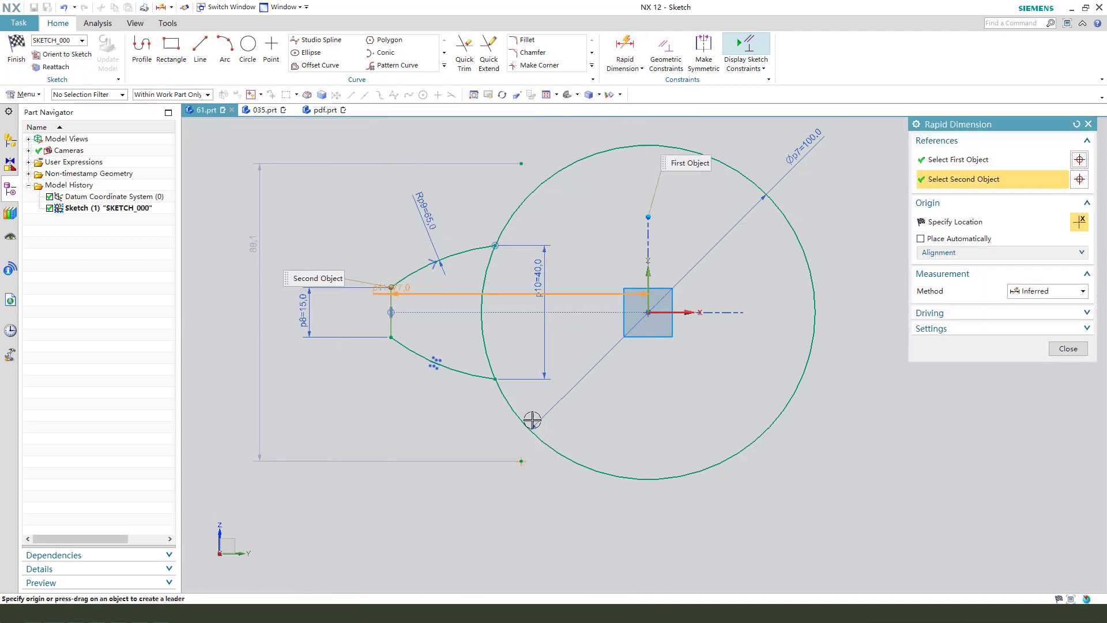
{"action": "left_click", "coordinate": [512, 518]}
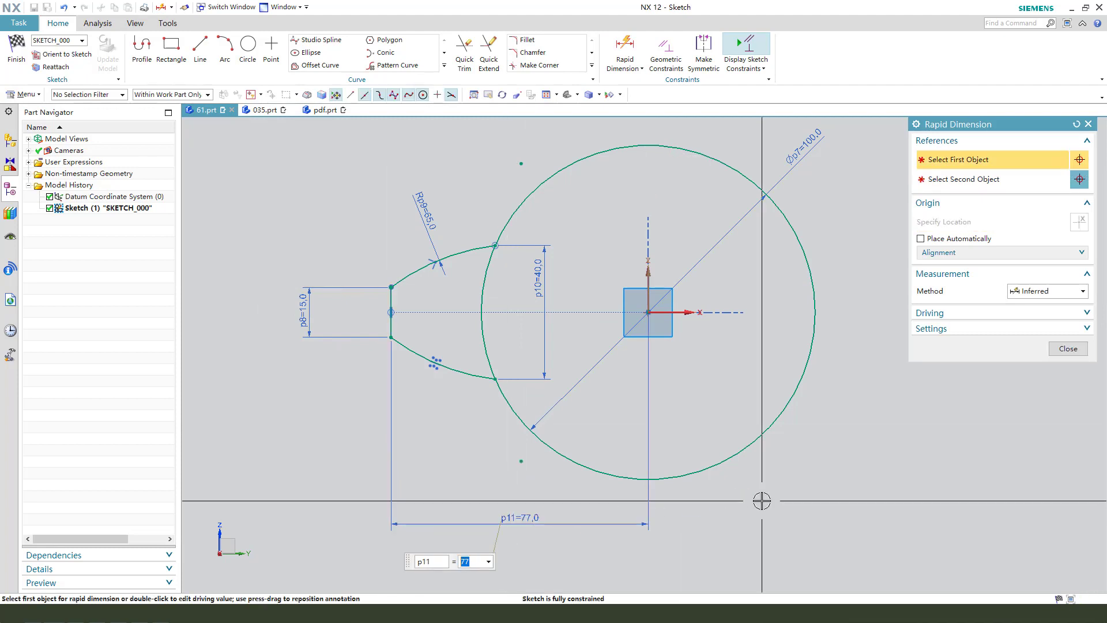
{"action": "key", "text": "Return"}
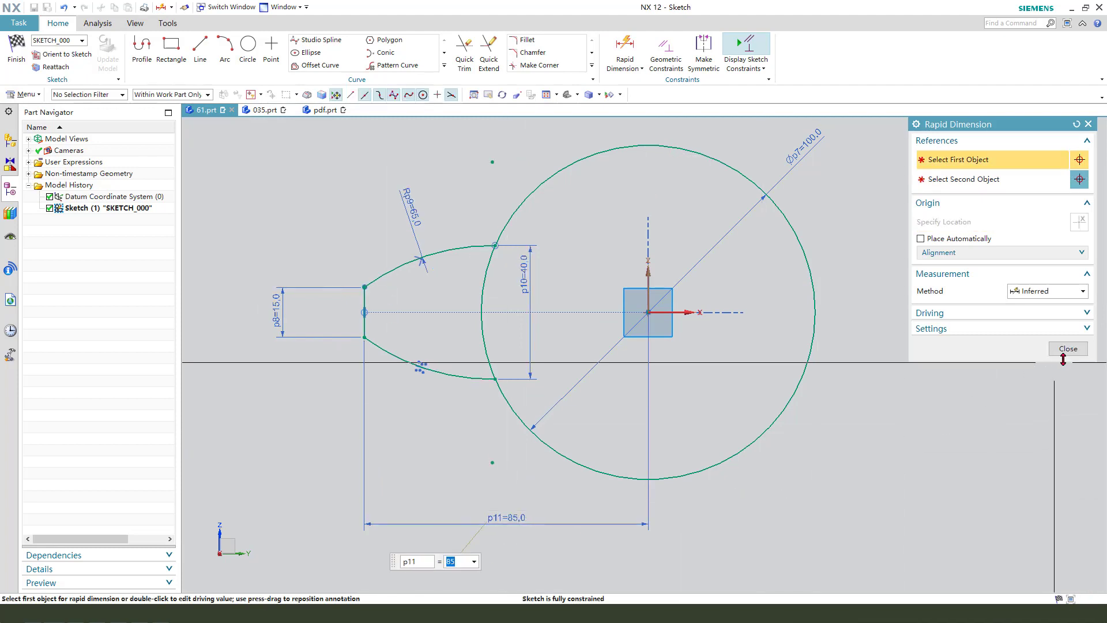
{"action": "left_click", "coordinate": [1079, 353]}
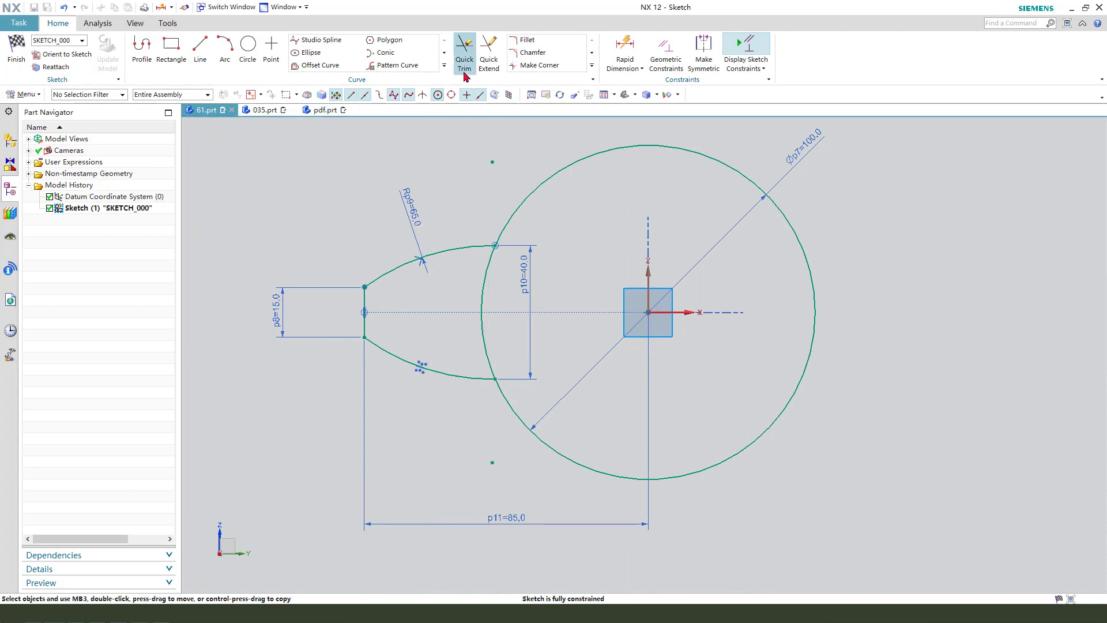
- Trim away the part of the circle lying between the two tooth flank arcs
{"action": "left_click", "coordinate": [470, 50]}
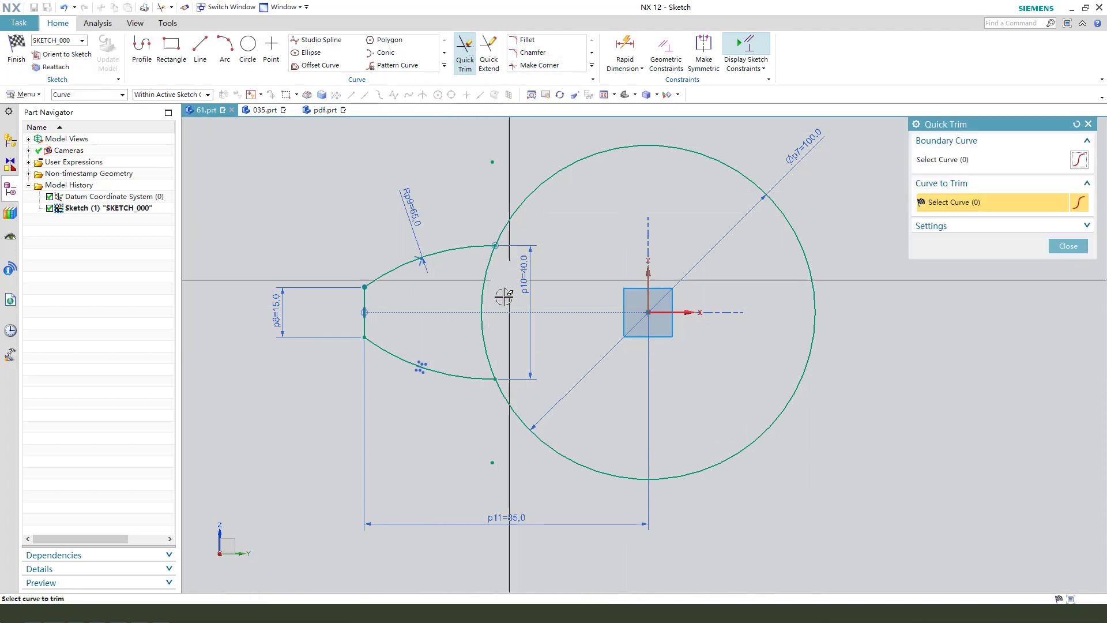
{"action": "left_click", "coordinate": [483, 278]}
{"action": "middle_click", "coordinate": [744, 287]}
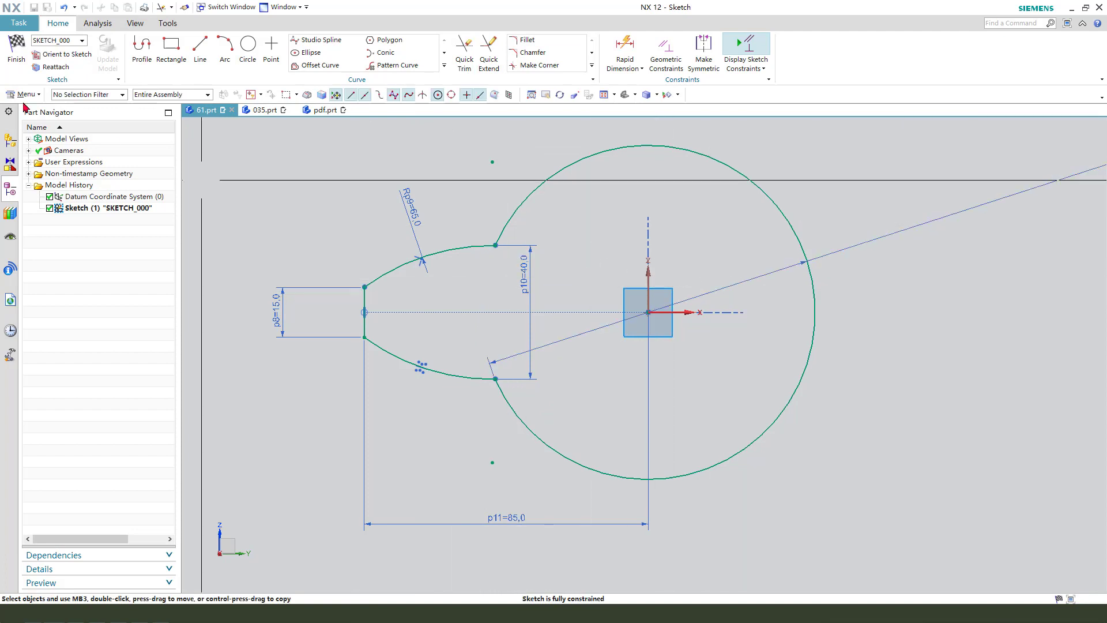
- Finish the tooth profile sketch and extrude it 10 mm in the reversed direction, with Boolean set to None
{"action": "left_click", "coordinate": [16, 49]}
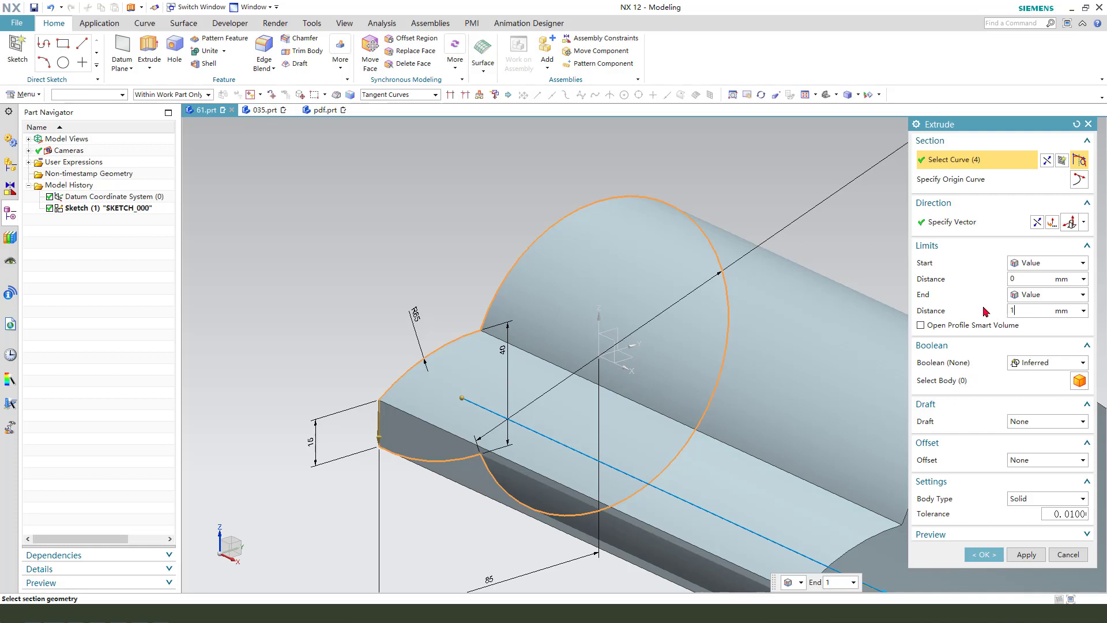
{"action": "key", "text": "Return"}
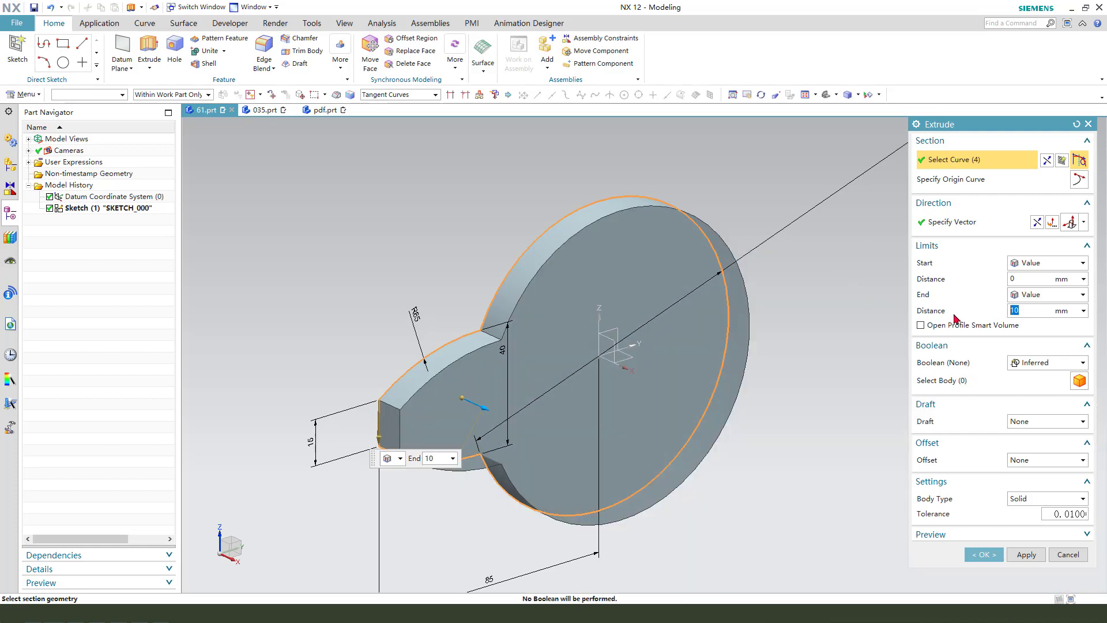
{"action": "left_click", "coordinate": [1037, 223]}
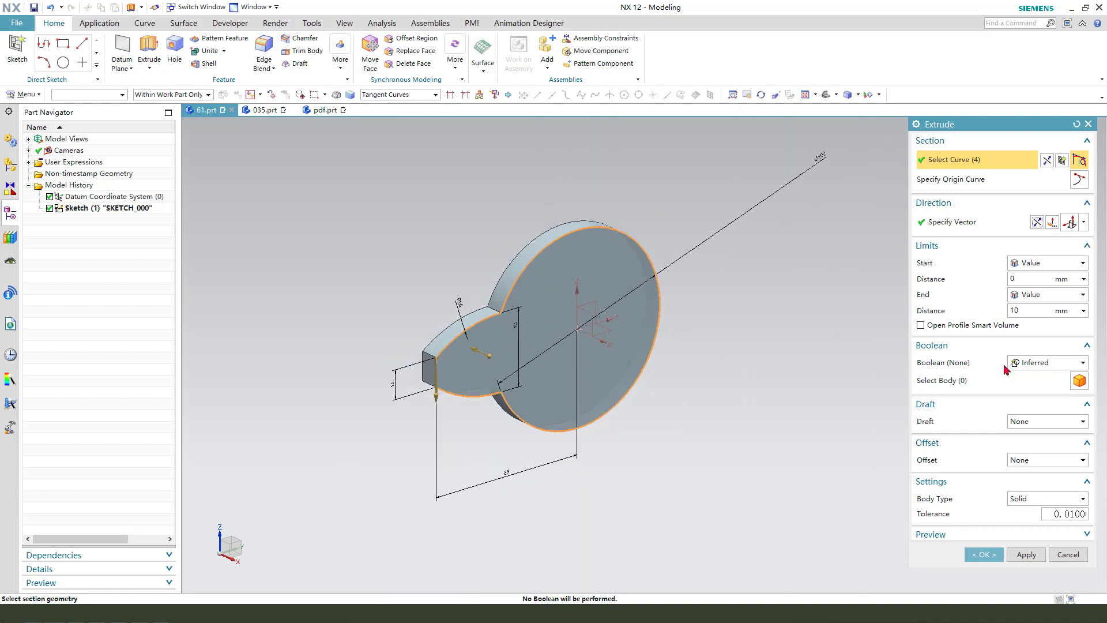
{"action": "left_click", "coordinate": [1034, 363]}
{"action": "left_click", "coordinate": [1030, 377]}
{"action": "middle_click", "coordinate": [632, 428]}
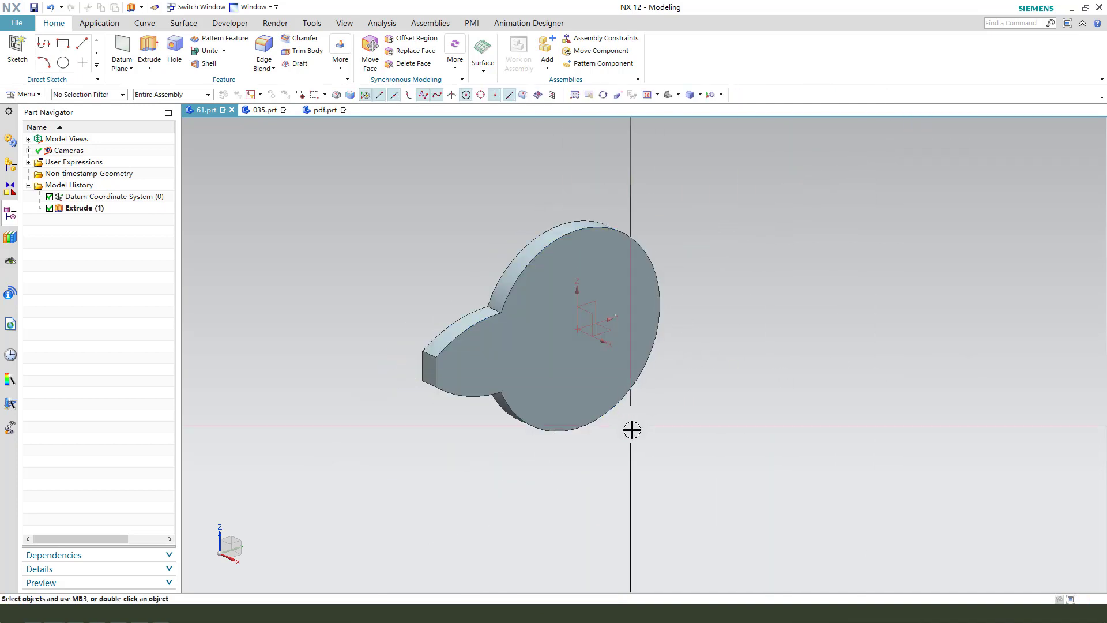
- Pattern the tooth's three side faces circularly about the X axis through the disc centre, with count 6 and a 360° span
{"action": "left_click", "coordinate": [340, 55]}
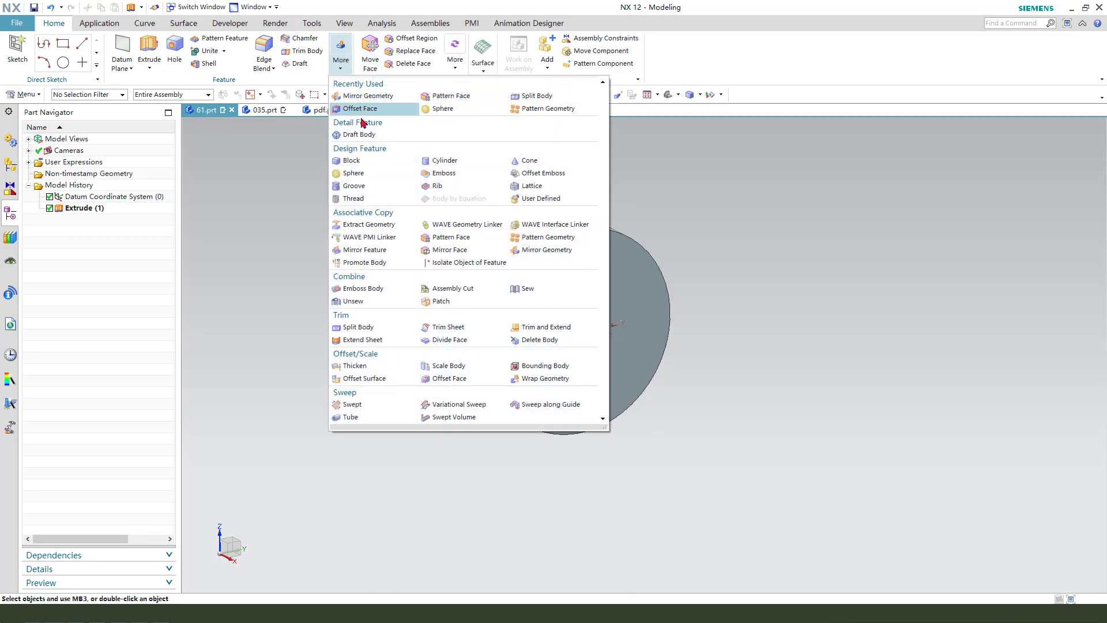
{"action": "left_click", "coordinate": [444, 239]}
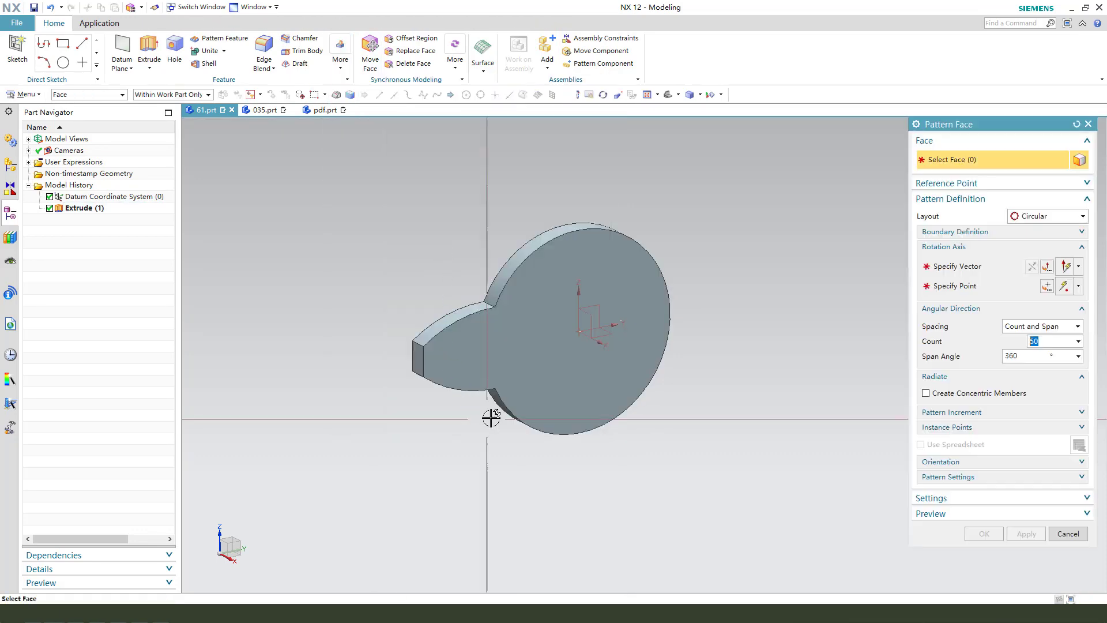
{"action": "left_click_drag", "start_coordinate": [524, 460], "coordinate": [372, 321]}
{"action": "middle_click_drag", "start_coordinate": [553, 418], "coordinate": [519, 408]}
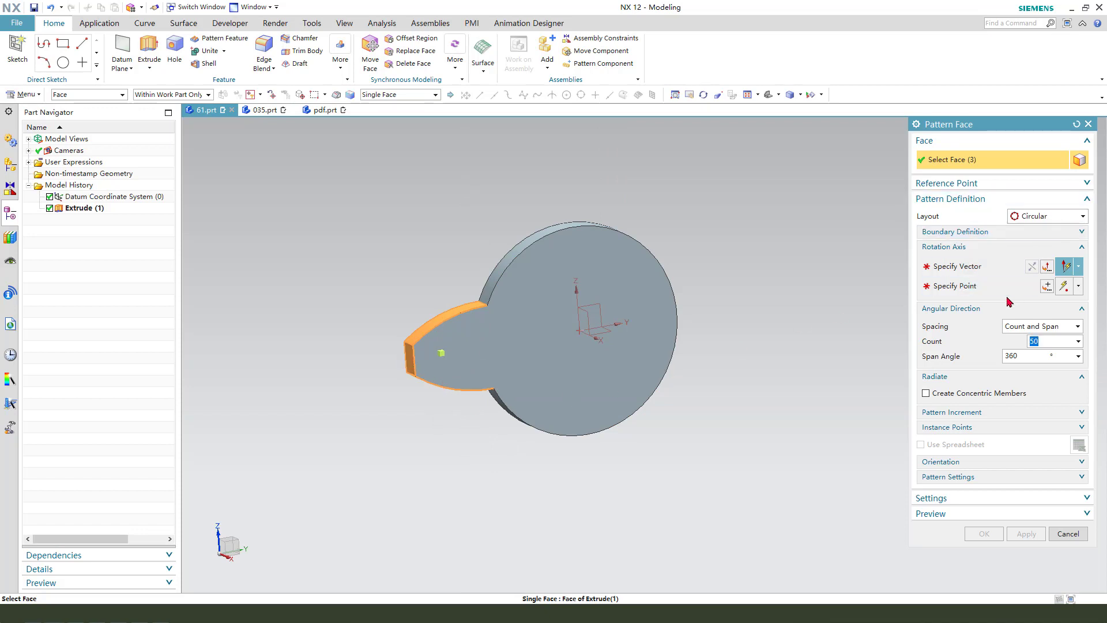
{"action": "left_click", "coordinate": [969, 265]}
{"action": "middle_click_drag", "start_coordinate": [683, 369], "coordinate": [691, 376]}
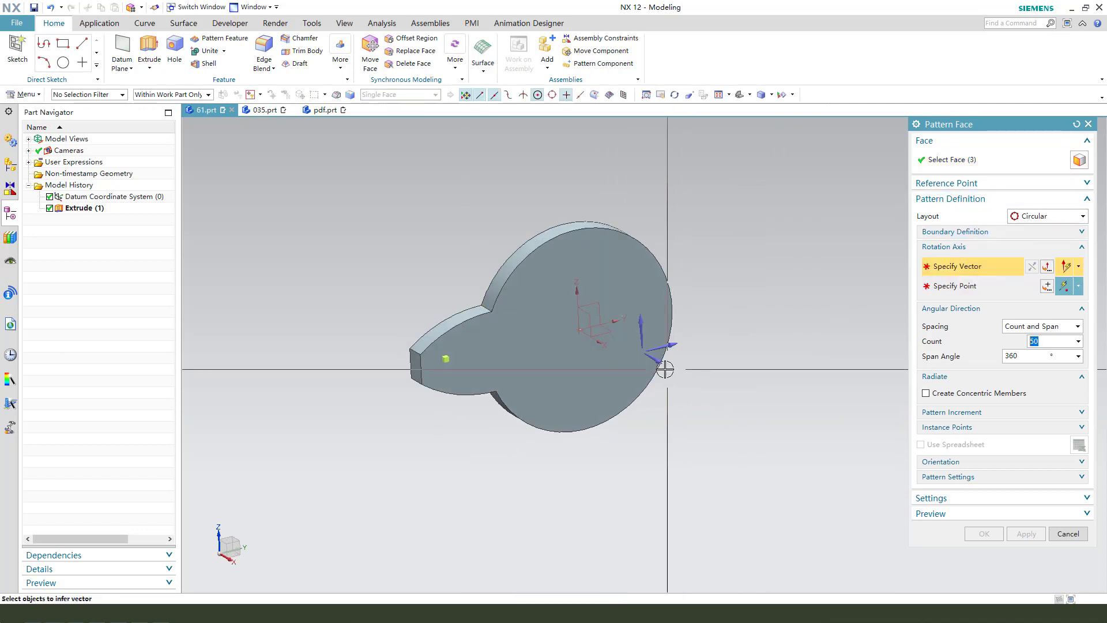
{"action": "left_click", "coordinate": [669, 367]}
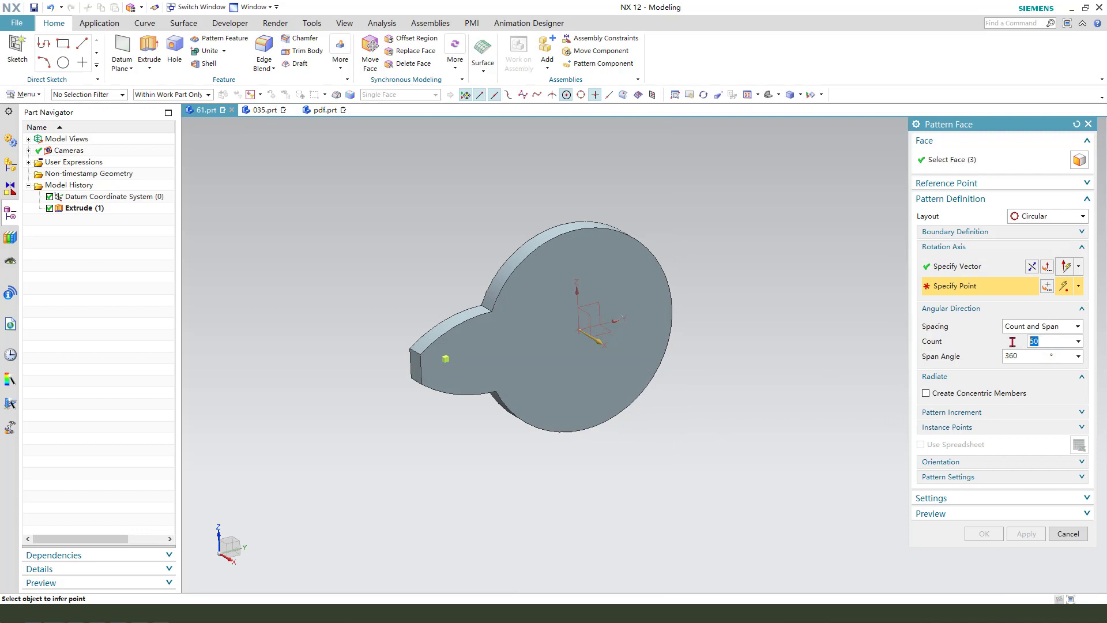
{"action": "left_click", "coordinate": [1044, 327]}
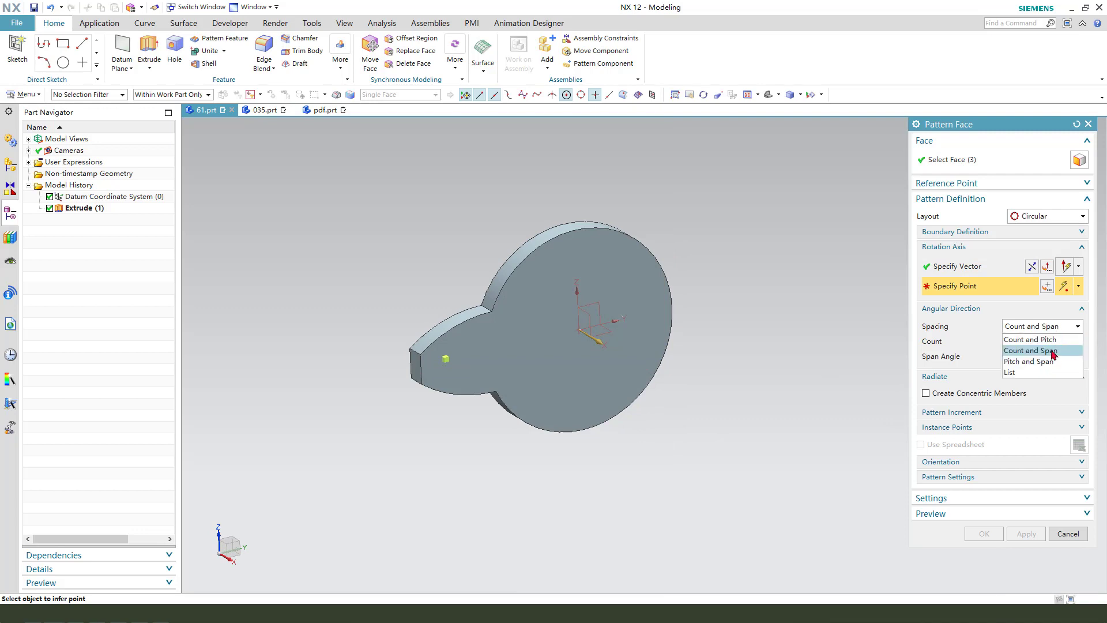
{"action": "left_click", "coordinate": [1049, 327]}
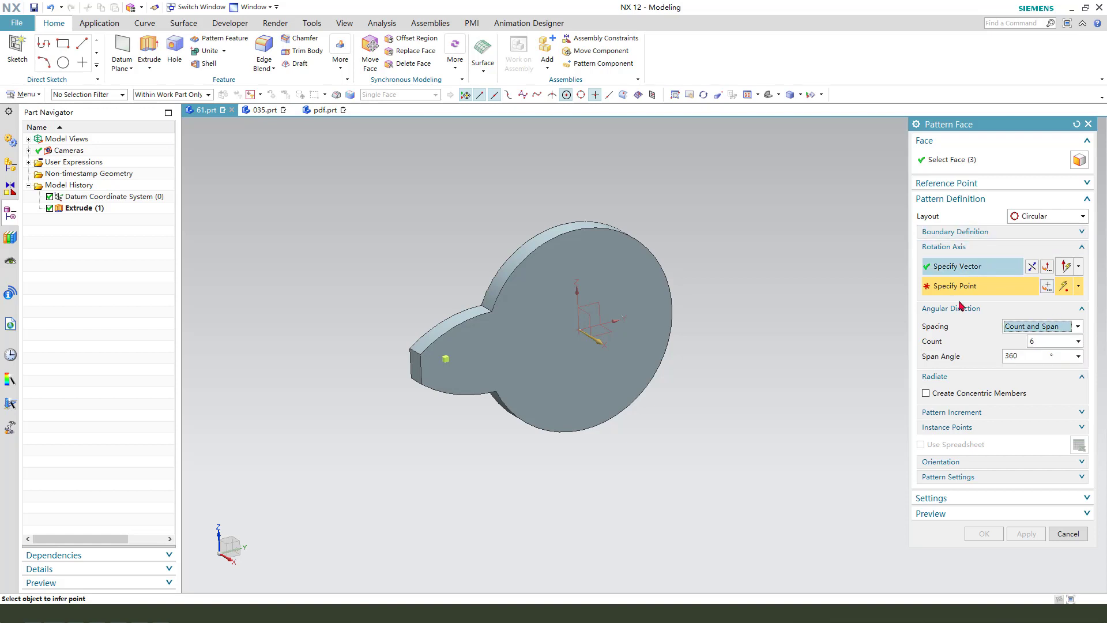
{"action": "left_click", "coordinate": [635, 257]}
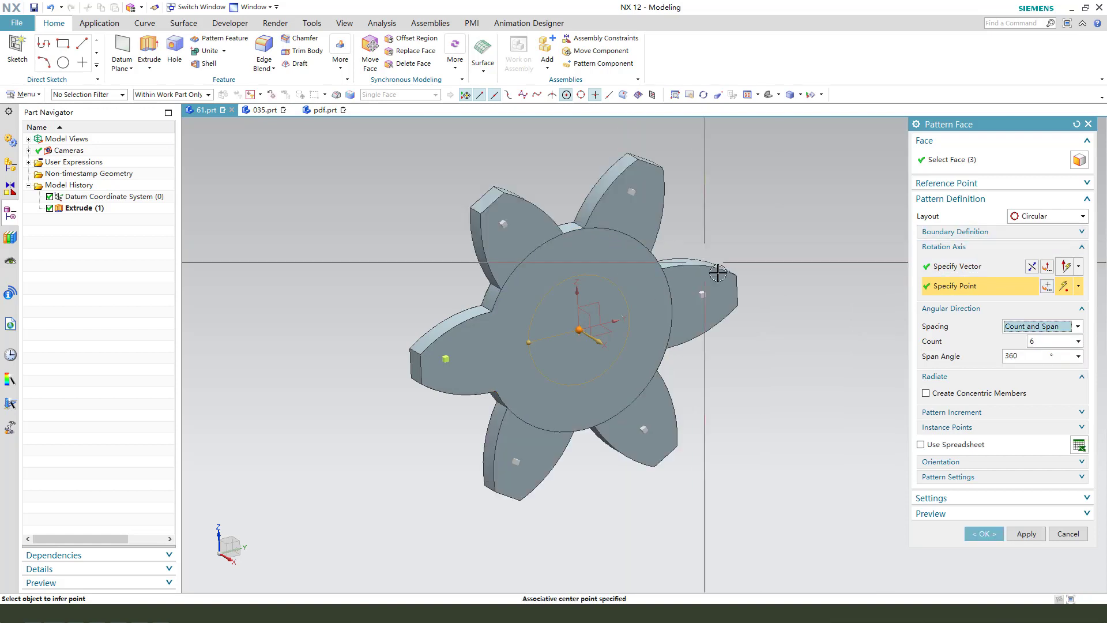
{"action": "left_click", "coordinate": [984, 533]}
{"action": "middle_click_drag", "start_coordinate": [739, 383], "coordinate": [401, 311]}
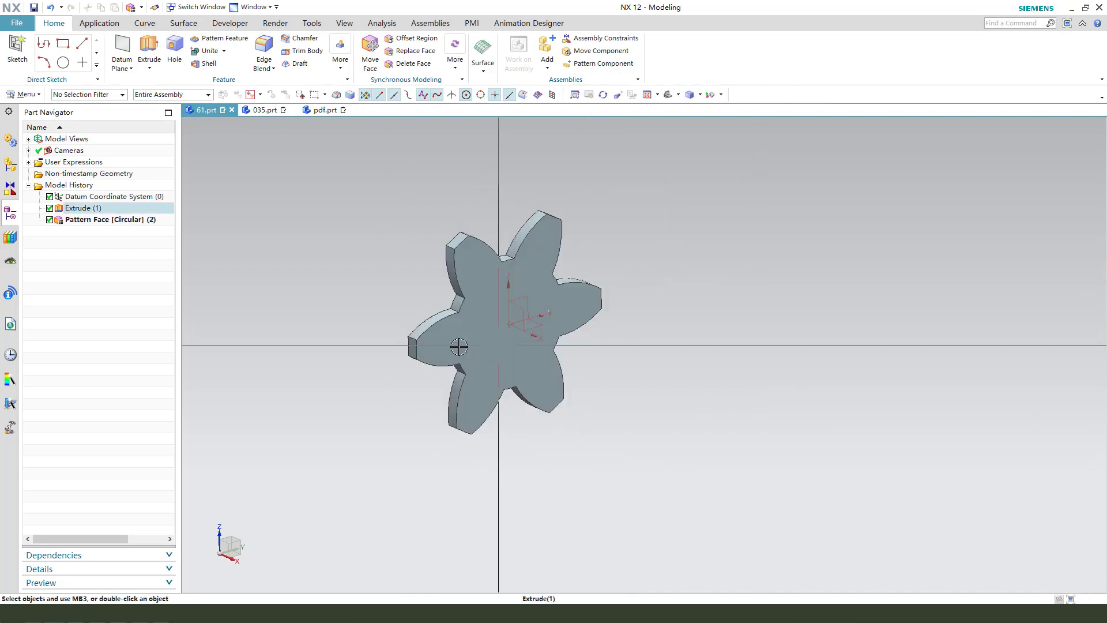
- Check the section offsets in the pdf.prt drawing and copy the gear's front face 45 mm along X with a linear Pattern Geometry, count 2
{"action": "left_click", "coordinate": [326, 110]}
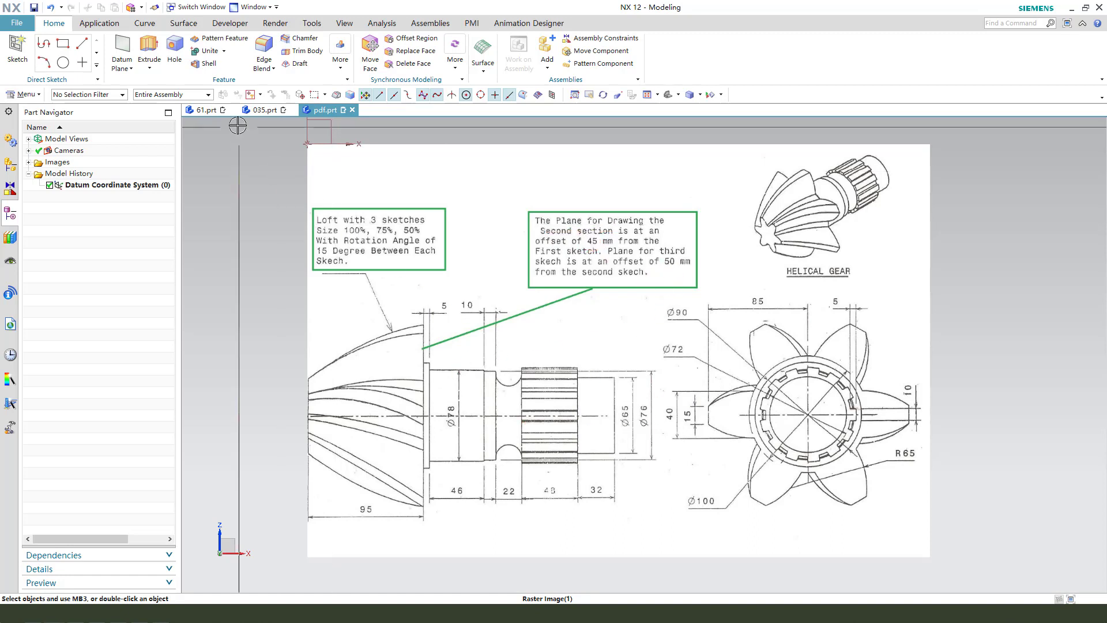
{"action": "left_click", "coordinate": [207, 110]}
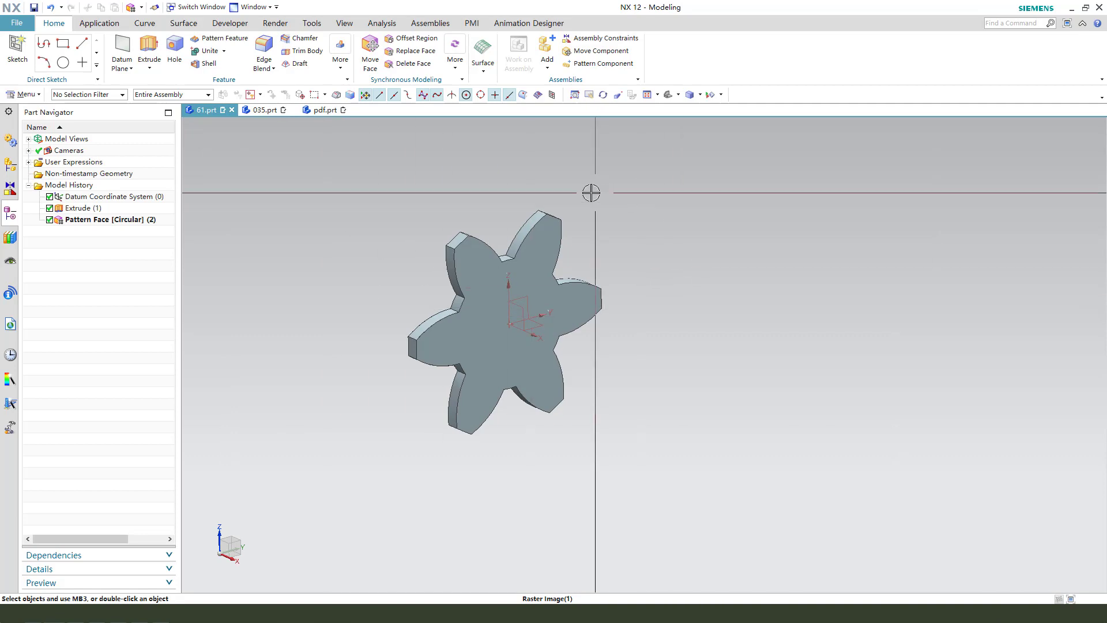
{"action": "left_click", "coordinate": [340, 53]}
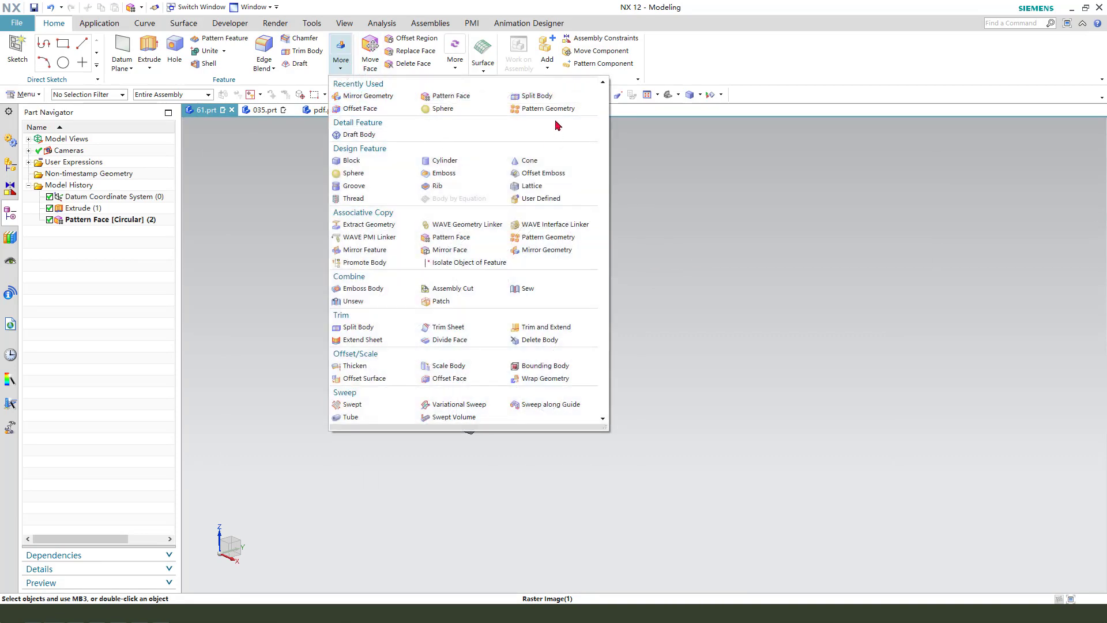
{"action": "left_click", "coordinate": [543, 111]}
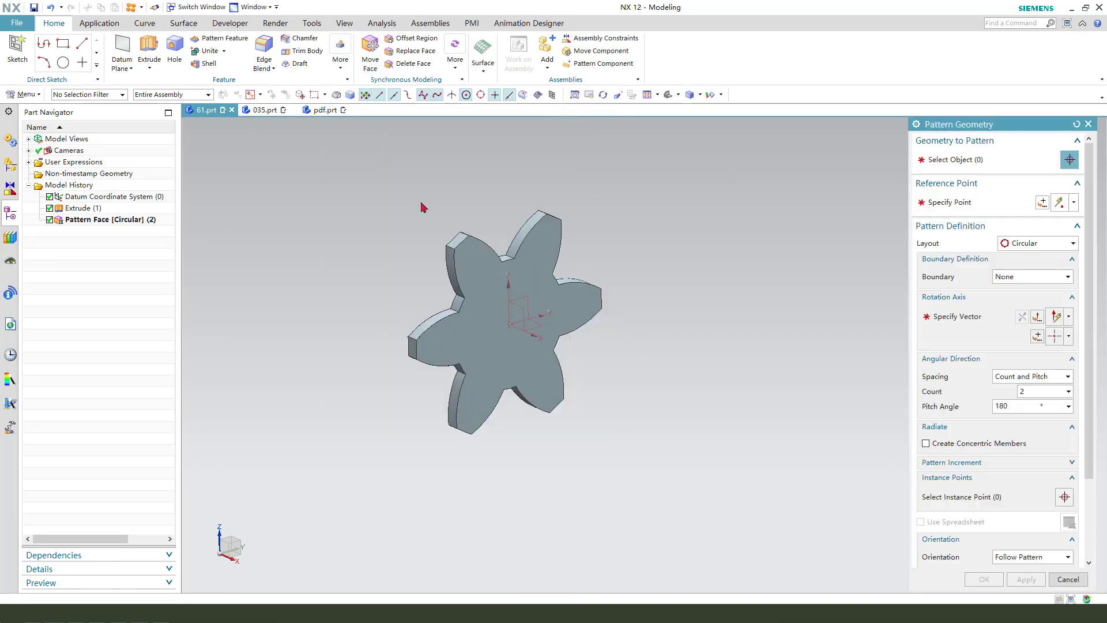
{"action": "left_click", "coordinate": [102, 96]}
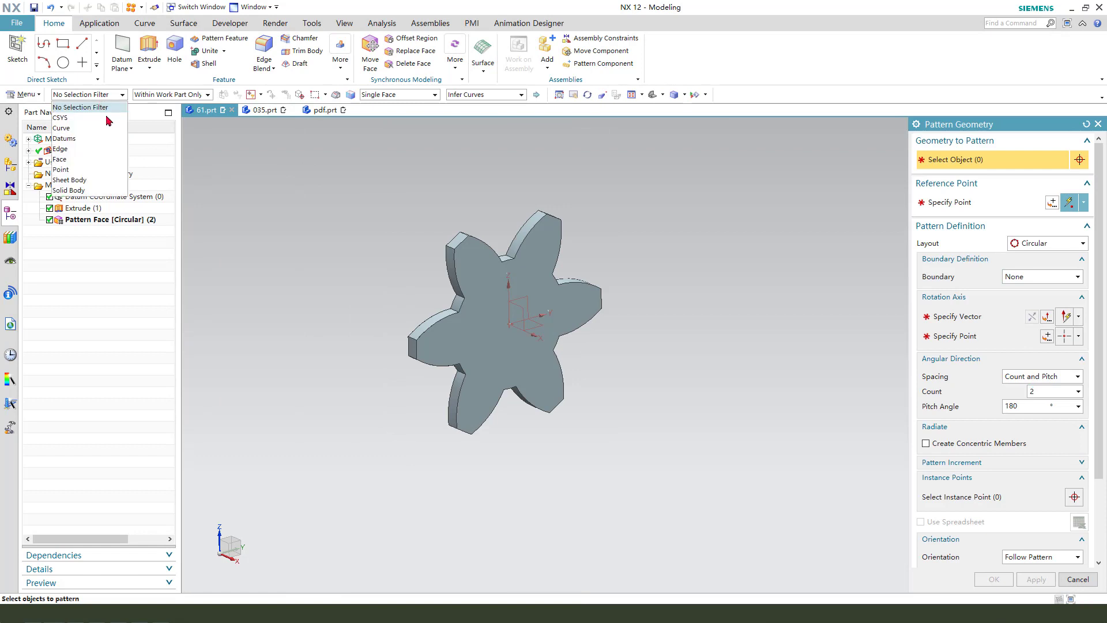
{"action": "left_click", "coordinate": [60, 159]}
{"action": "scroll", "coordinate": [292, 230], "scroll_direction": "down", "scroll_amount": 2}
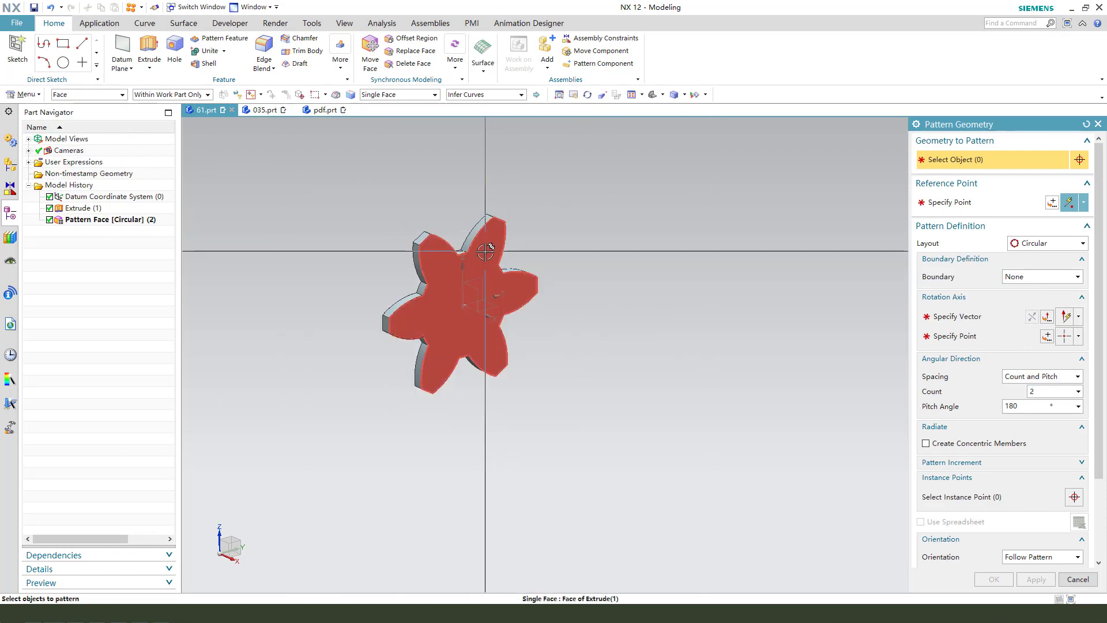
{"action": "left_click", "coordinate": [486, 252]}
{"action": "left_click", "coordinate": [1047, 244]}
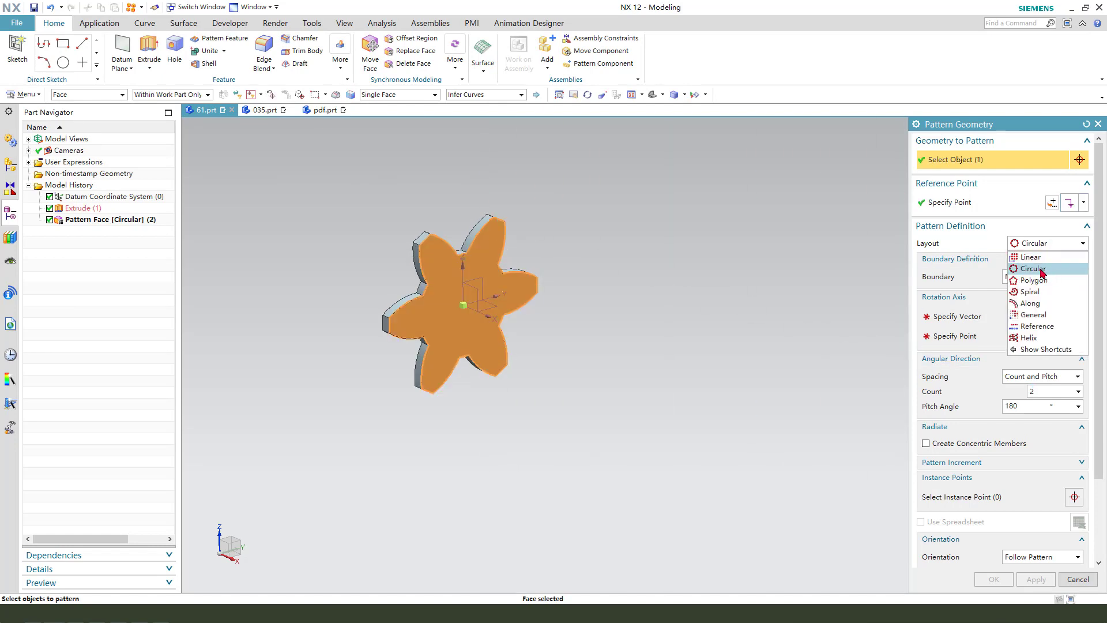
{"action": "left_click", "coordinate": [1037, 263]}
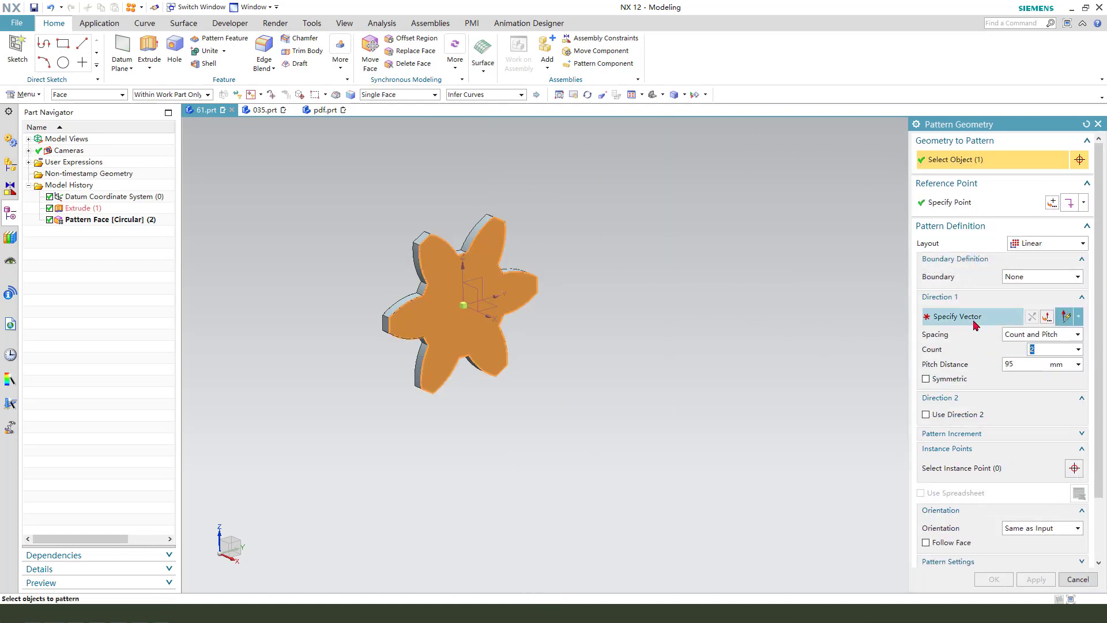
{"action": "left_click", "coordinate": [977, 318]}
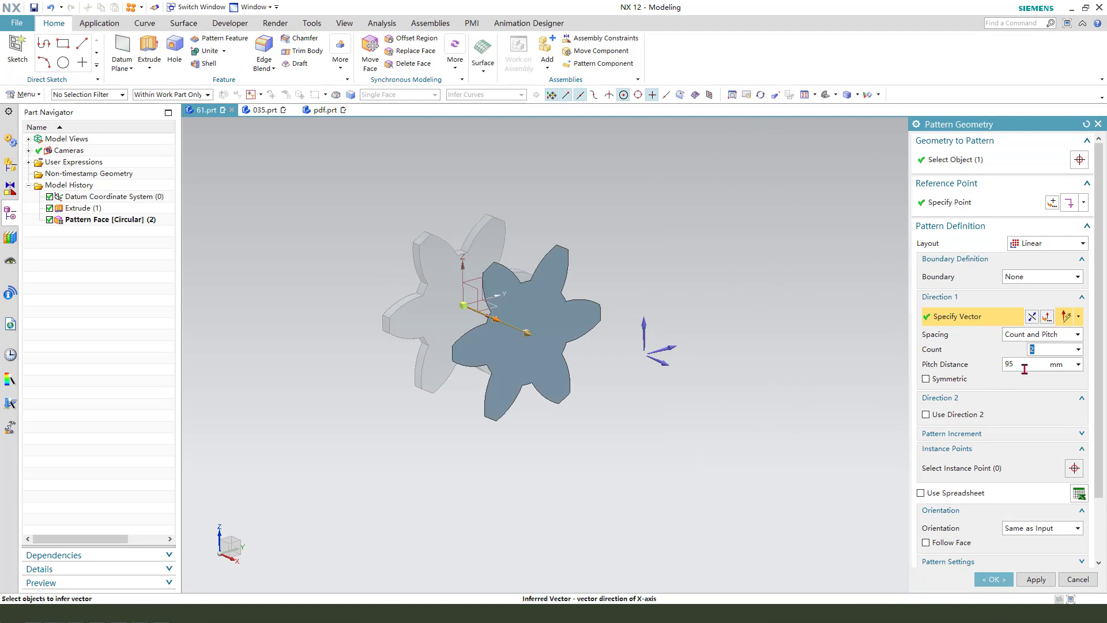
{"action": "key", "text": "Return"}
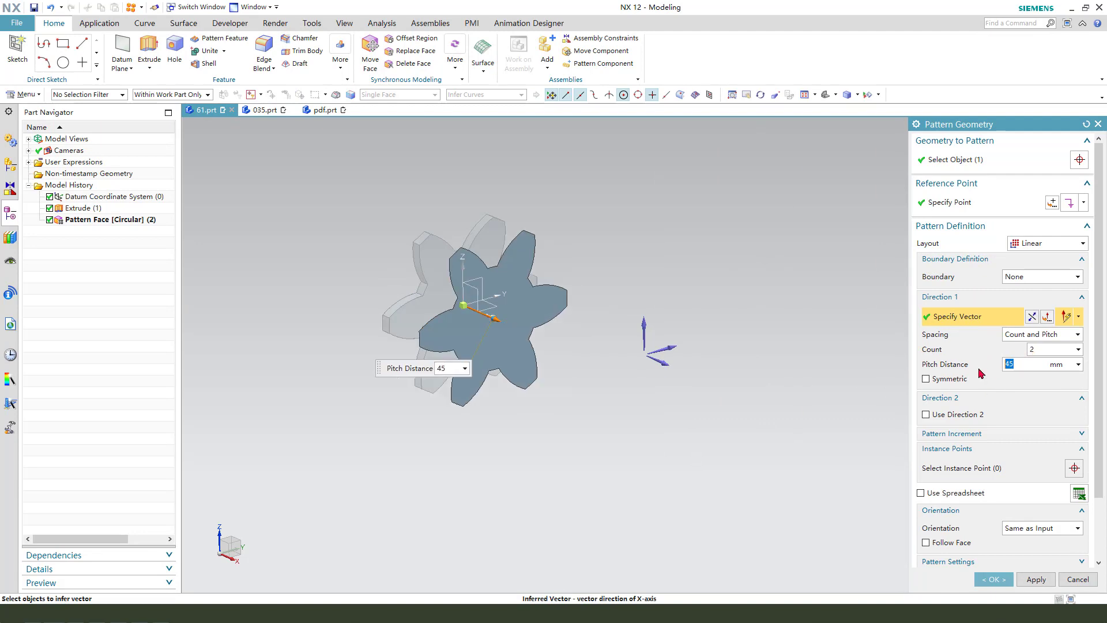
{"action": "left_click", "coordinate": [1036, 579]}
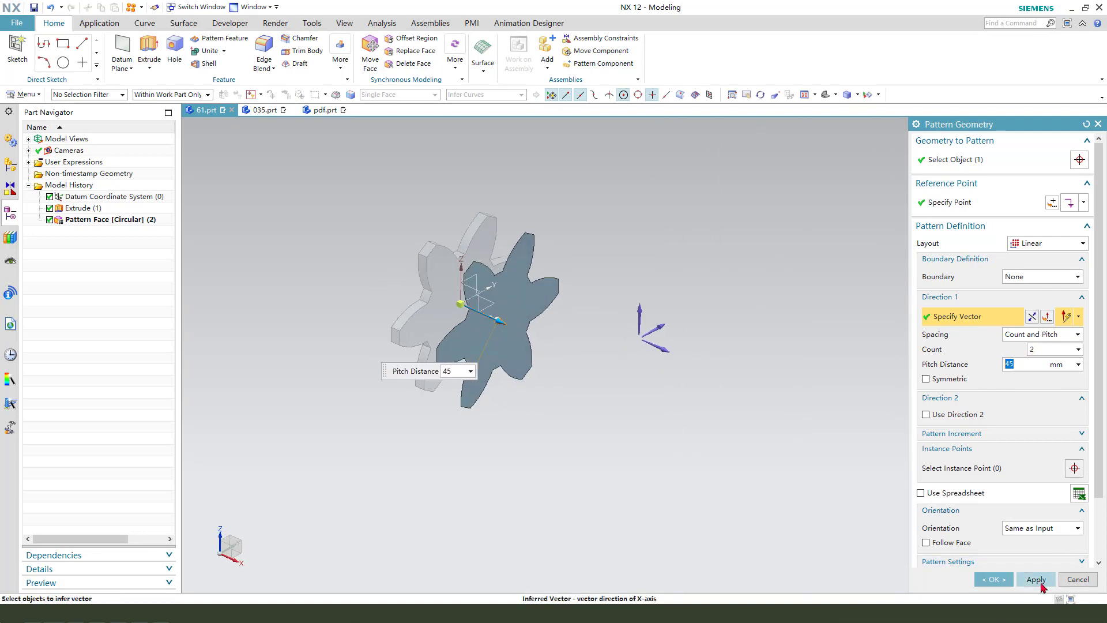
- Copy the offset gear face another 50 mm along X with a linear Pattern Geometry, count 2
{"action": "left_click", "coordinate": [532, 300]}
{"action": "left_click", "coordinate": [989, 315]}
{"action": "left_click", "coordinate": [671, 367]}
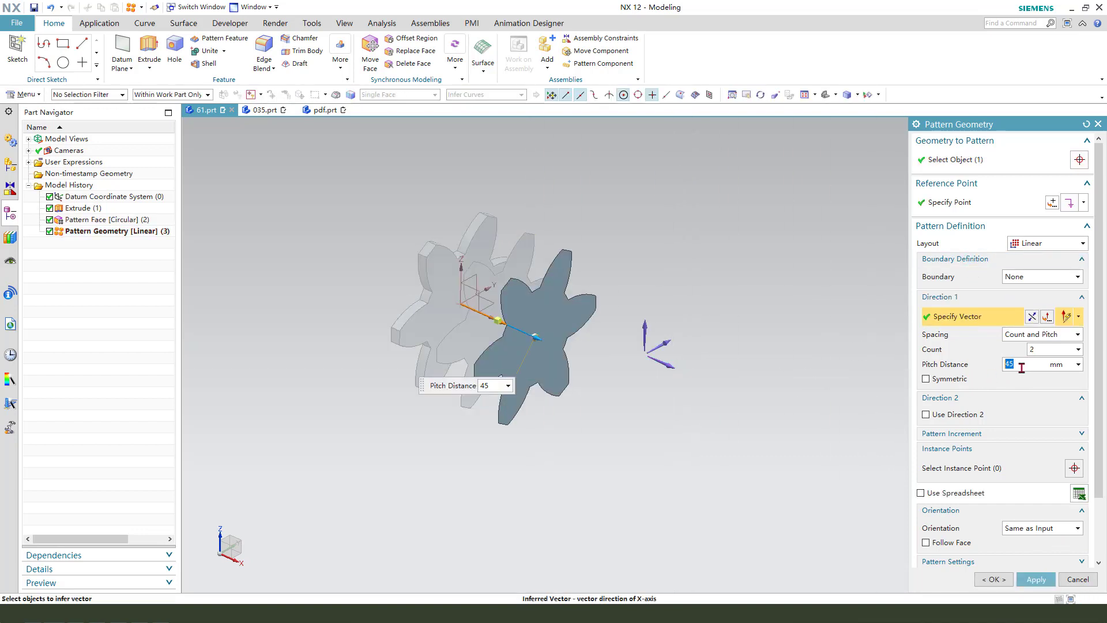
{"action": "left_click", "coordinate": [994, 578]}
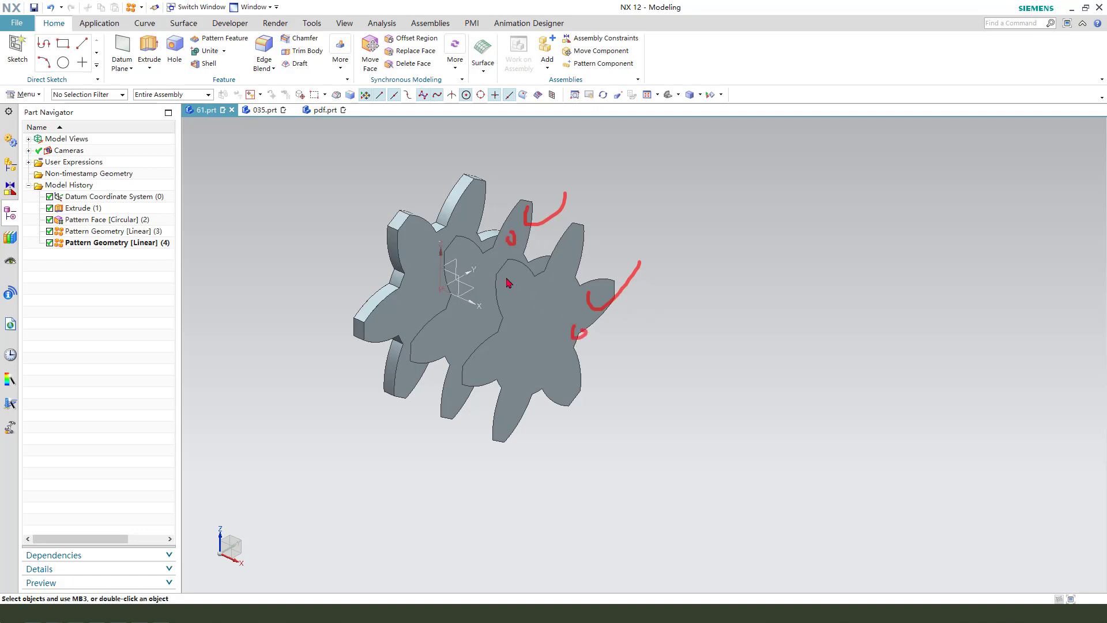
- Check the section scale percentages and rotation angle in the pdf.prt drawing, and return to 61.prt
{"action": "left_click", "coordinate": [323, 109]}
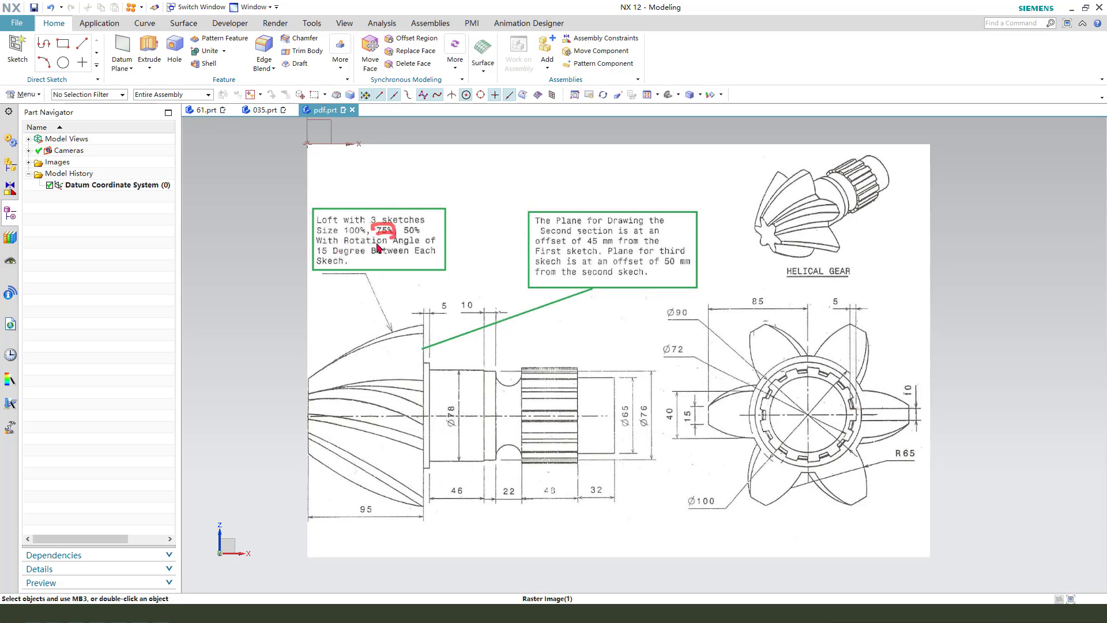
{"action": "mouse_move", "coordinate": [261, 115]}
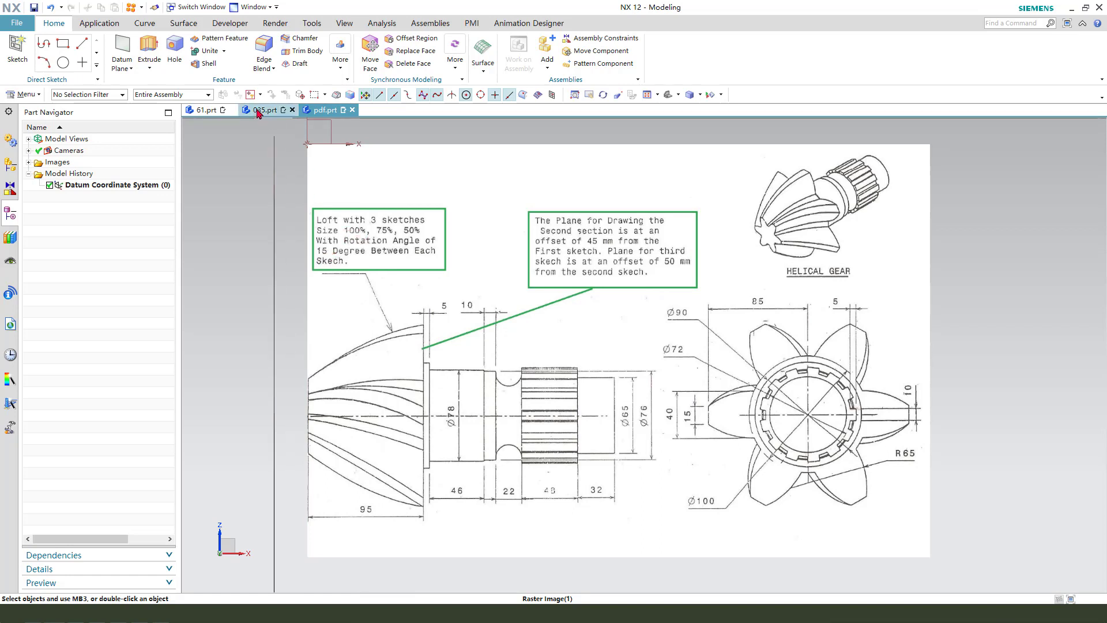
{"action": "left_click", "coordinate": [207, 110]}
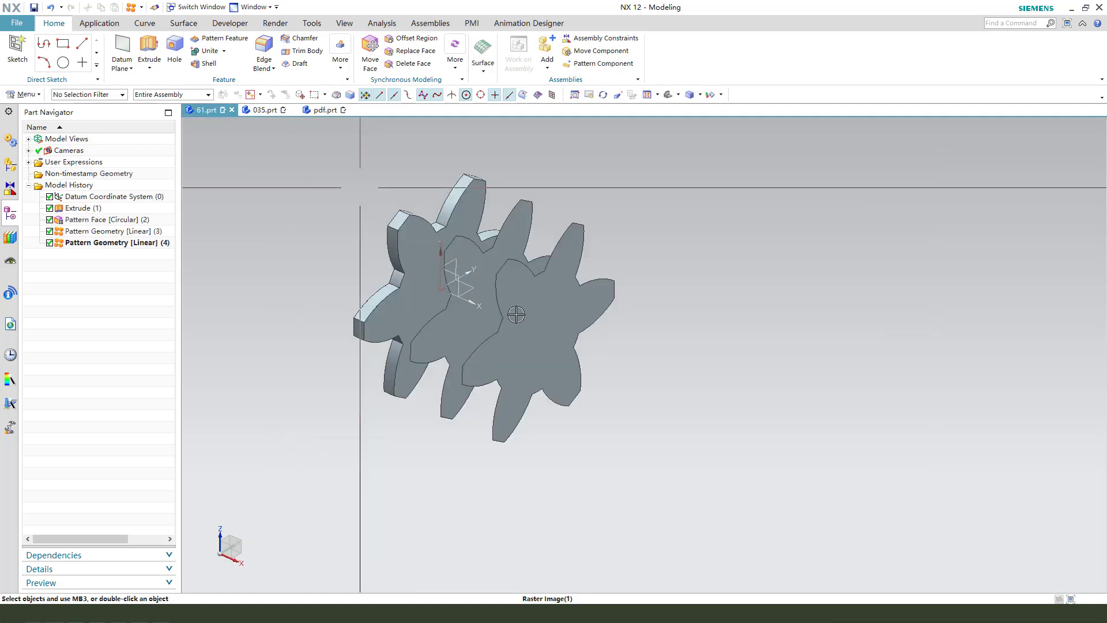
- Scale the middle gear section uniformly by 0.75 with Scale Body, using the arc centre of its inner edge as scale point
{"action": "left_click", "coordinate": [337, 68]}
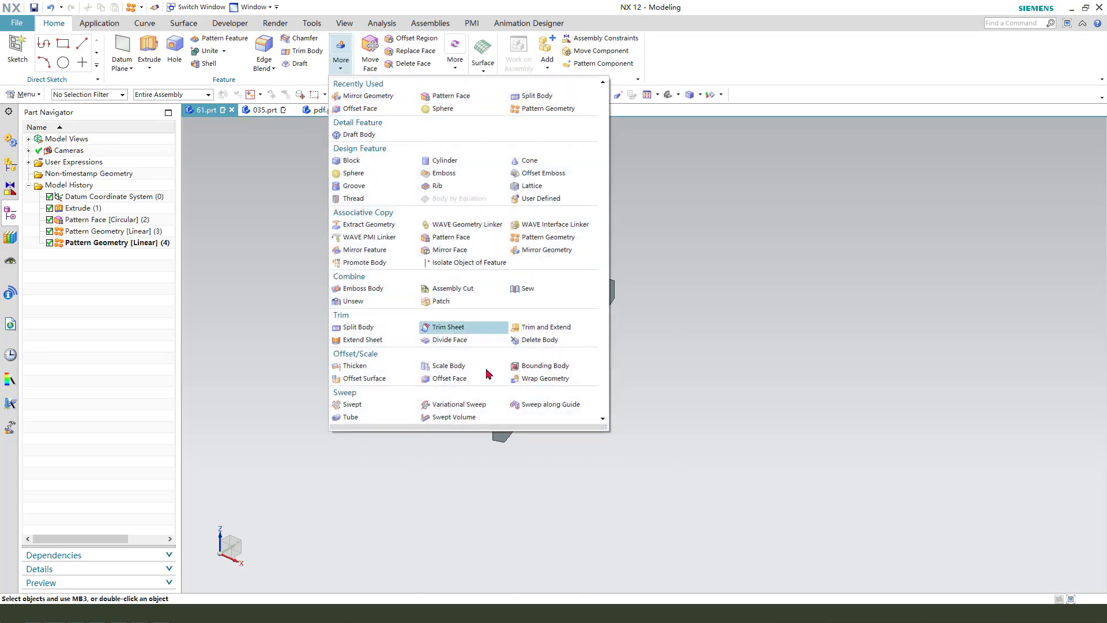
{"action": "left_click", "coordinate": [449, 366]}
{"action": "left_click", "coordinate": [470, 323]}
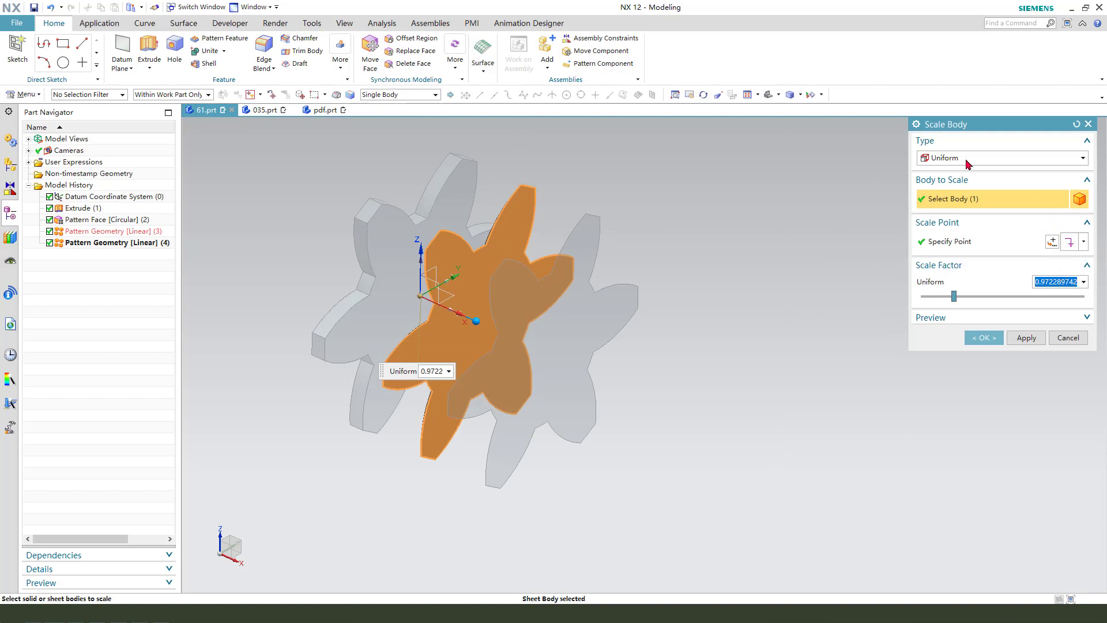
{"action": "left_click", "coordinate": [1084, 242]}
{"action": "left_click", "coordinate": [1070, 371]}
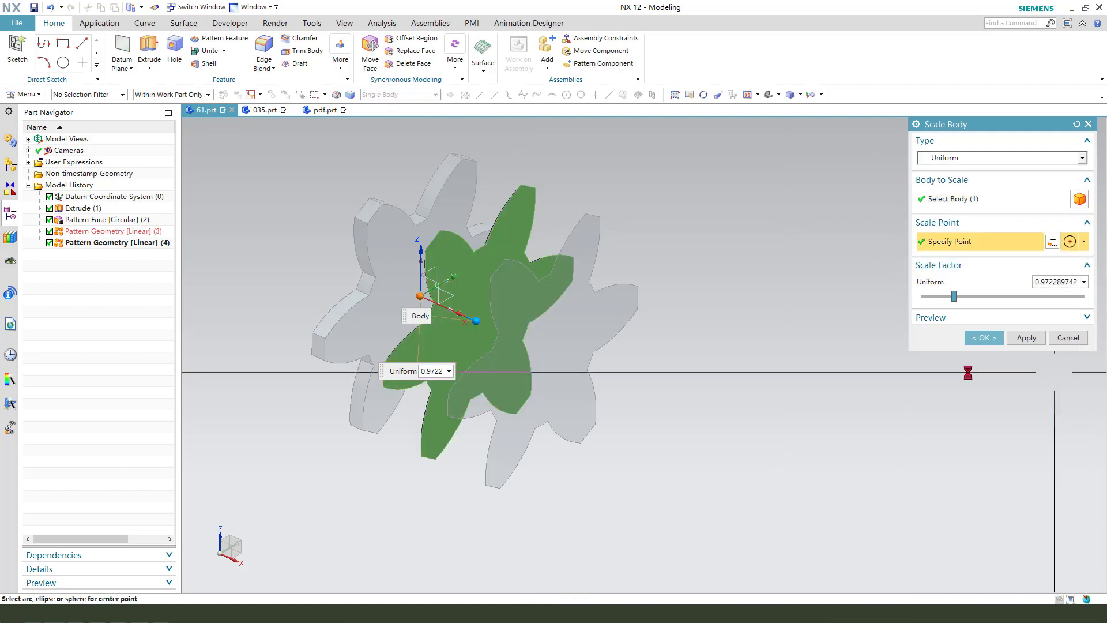
{"action": "scroll", "coordinate": [409, 295], "scroll_direction": "down", "scroll_amount": 4}
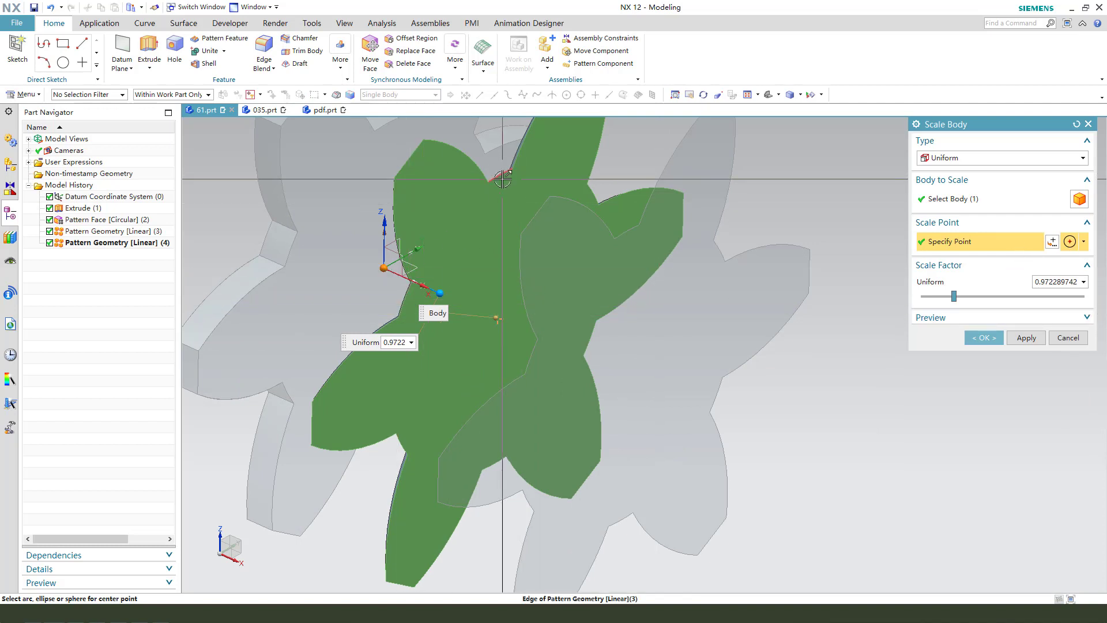
{"action": "left_click", "coordinate": [504, 202]}
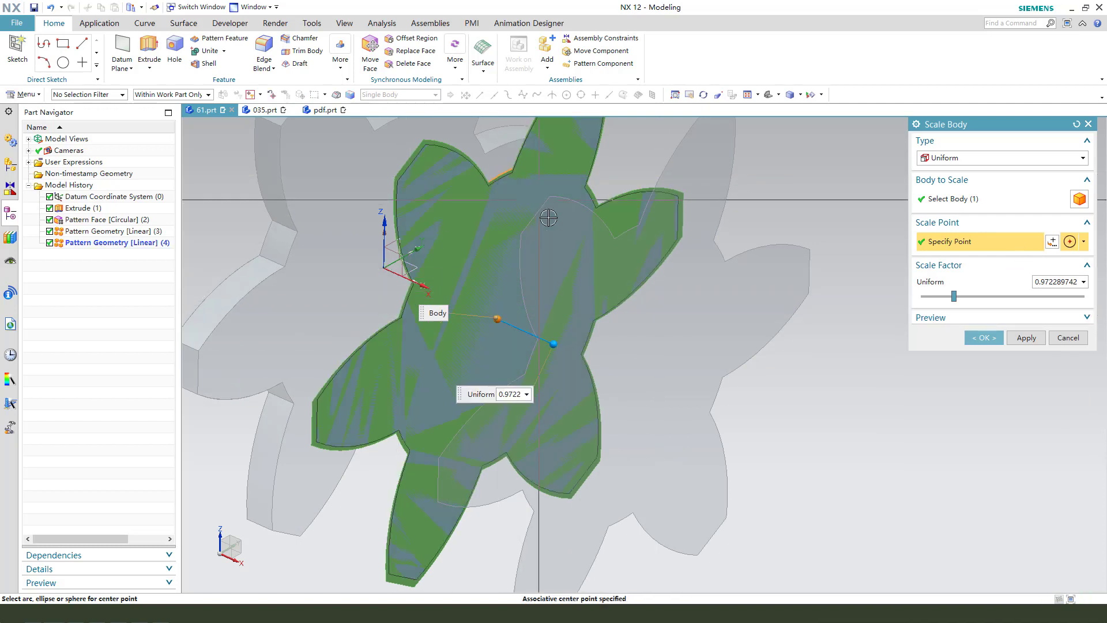
{"action": "scroll", "coordinate": [554, 236], "scroll_direction": "up", "scroll_amount": 2}
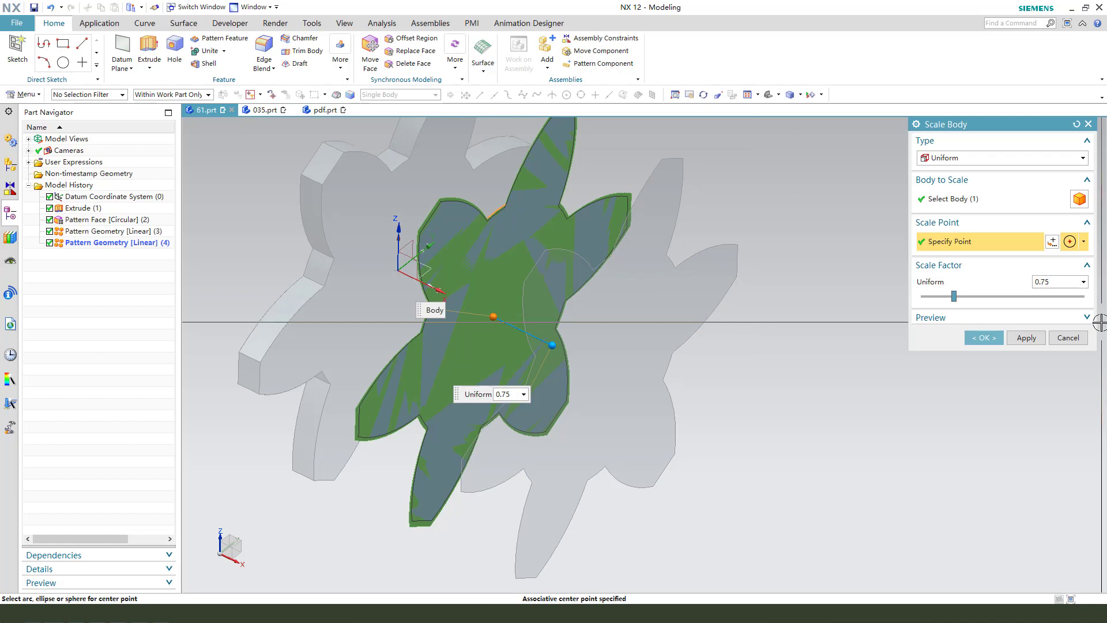
{"action": "key", "text": "Return"}
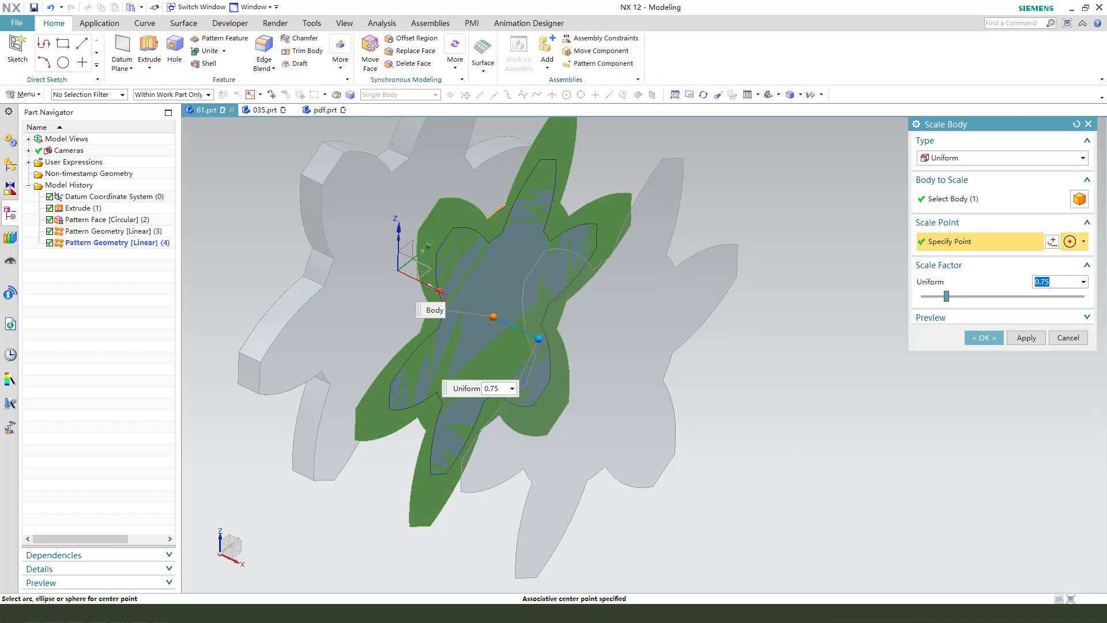
{"action": "left_click", "coordinate": [1026, 337]}
{"action": "left_click", "coordinate": [567, 318]}
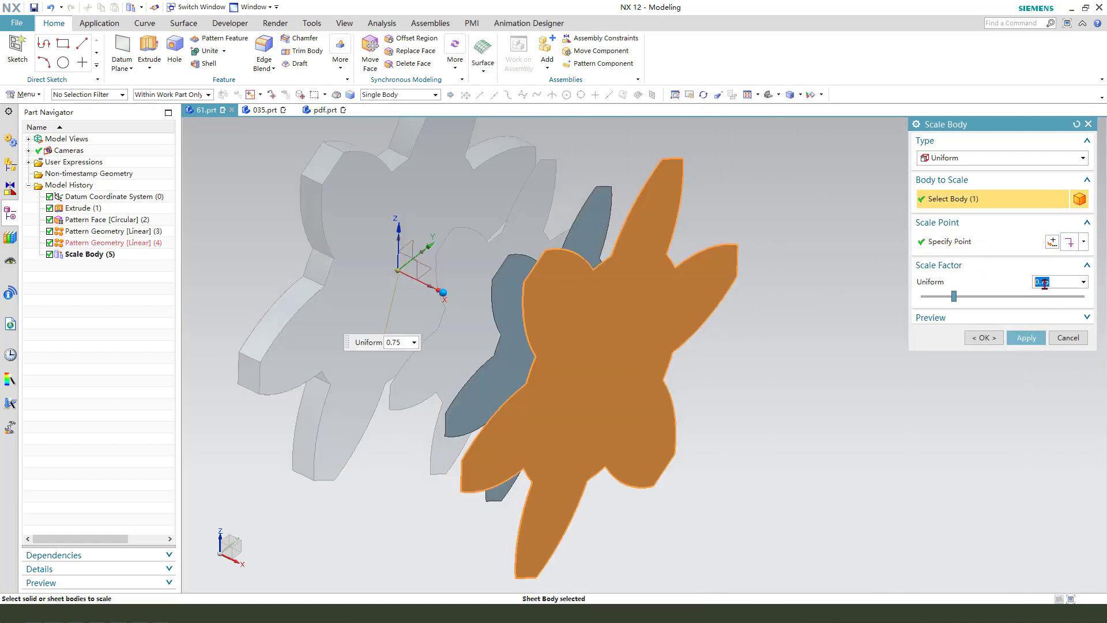
{"action": "key", "text": "Return"}
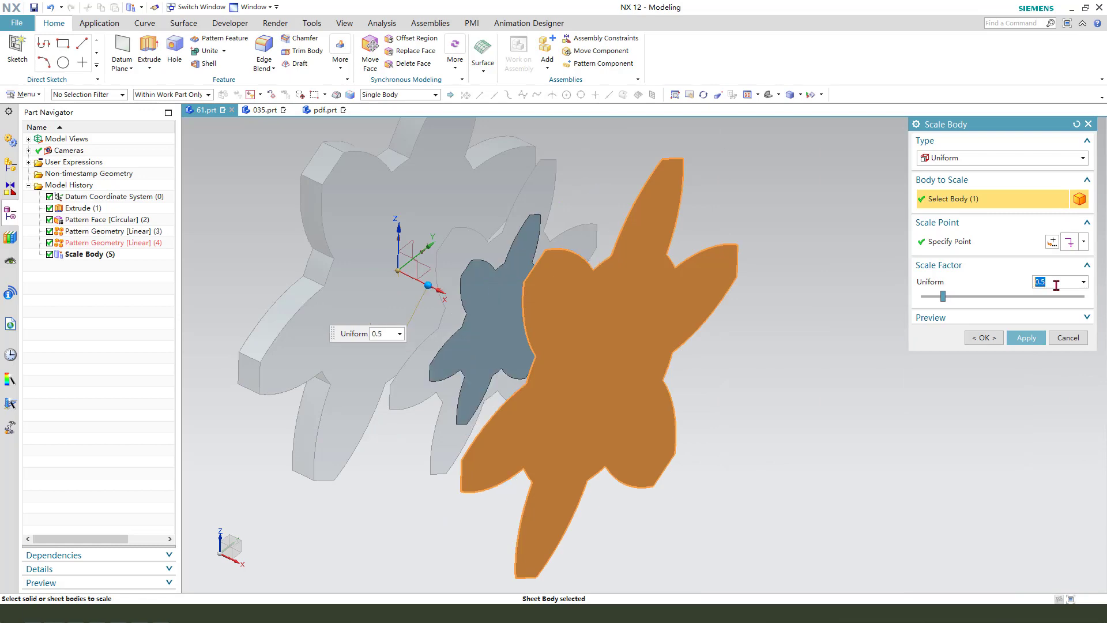
{"action": "left_click", "coordinate": [1068, 338]}
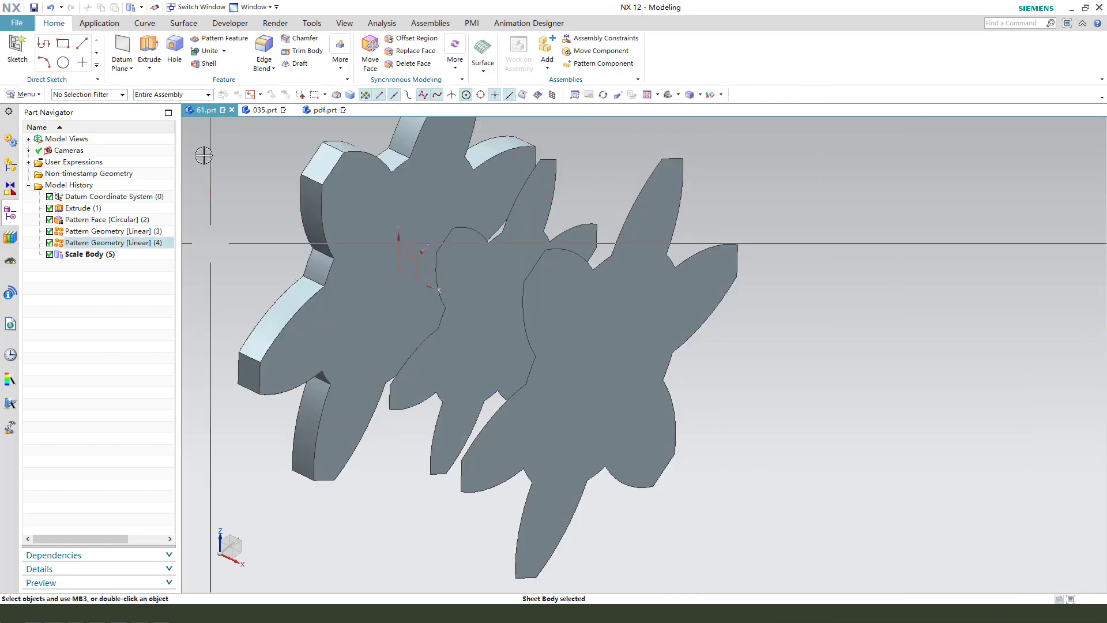
- Scale the outermost gear section uniformly by 0.5 with Scale Body, using the arc centre of its inner edge as scale point
{"action": "left_click", "coordinate": [340, 62]}
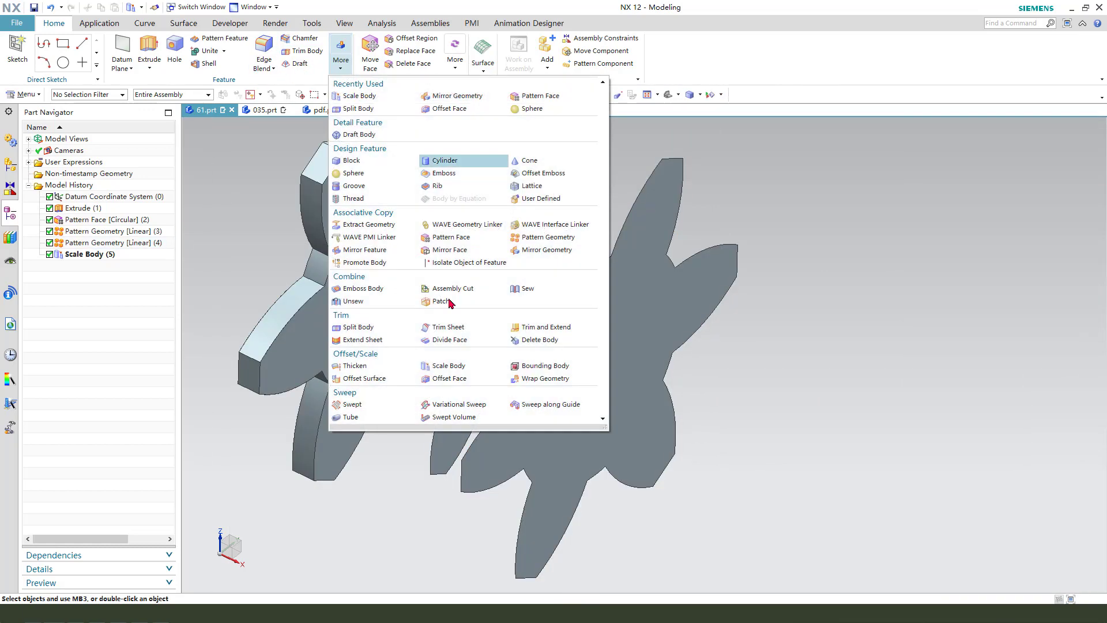
{"action": "left_click", "coordinate": [532, 368]}
{"action": "left_click", "coordinate": [545, 369]}
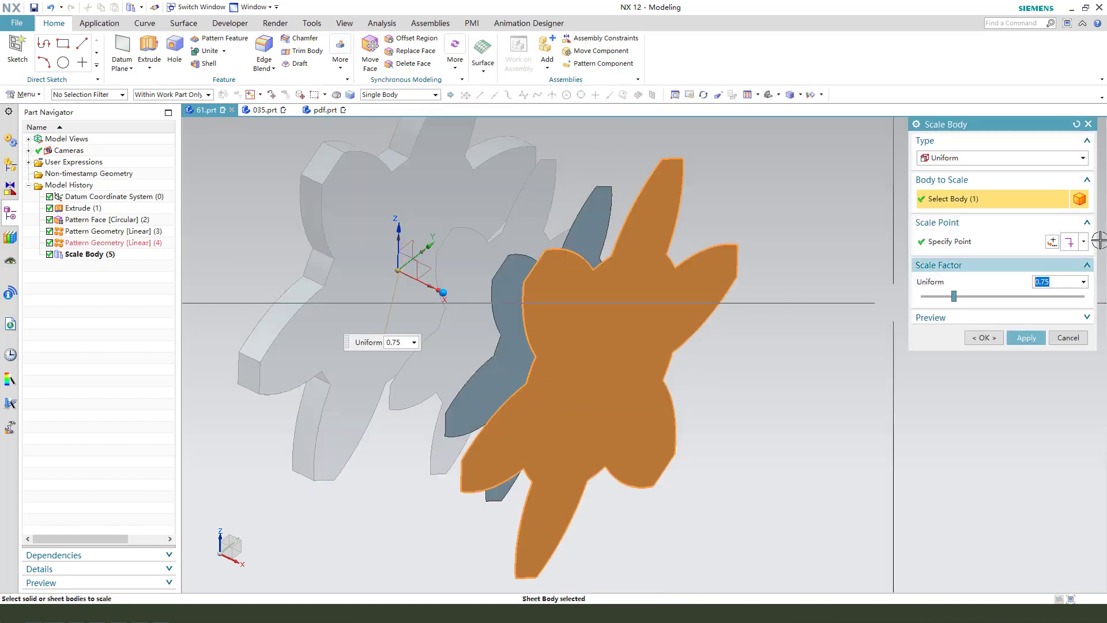
{"action": "left_click", "coordinate": [1084, 242]}
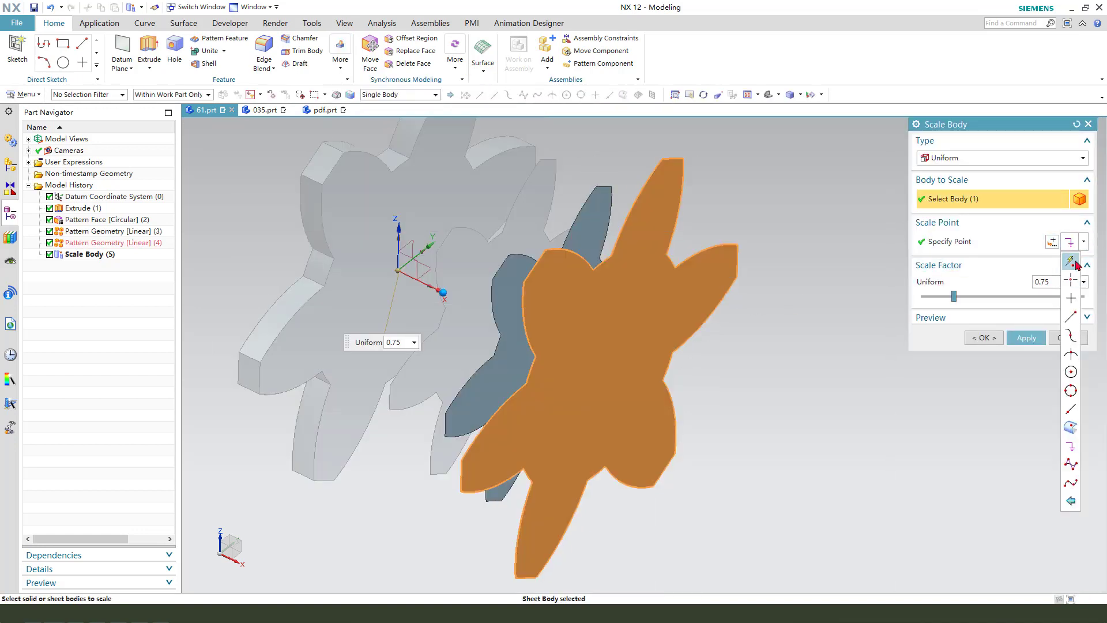
{"action": "left_click", "coordinate": [1074, 263]}
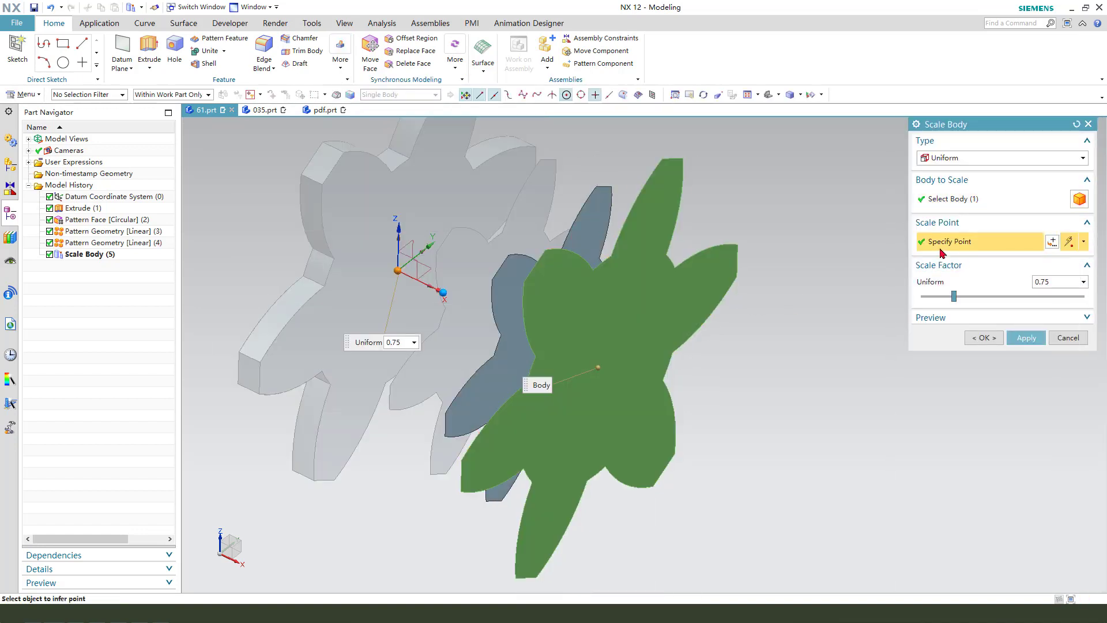
{"action": "left_click", "coordinate": [601, 260]}
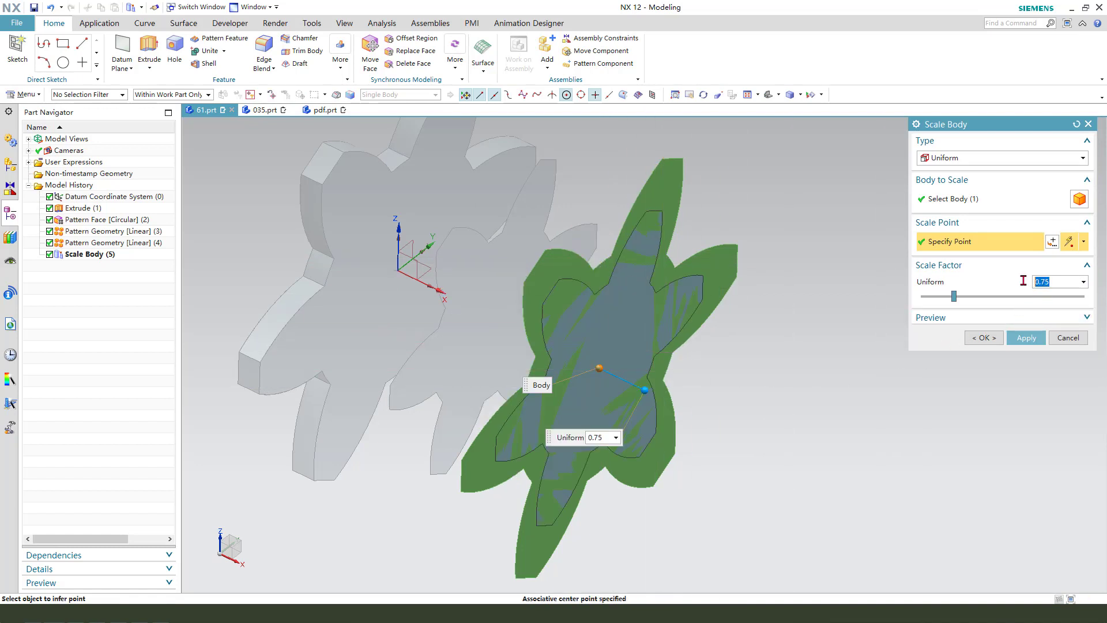
{"action": "type", "text": "5"}
{"action": "key", "text": "Return"}
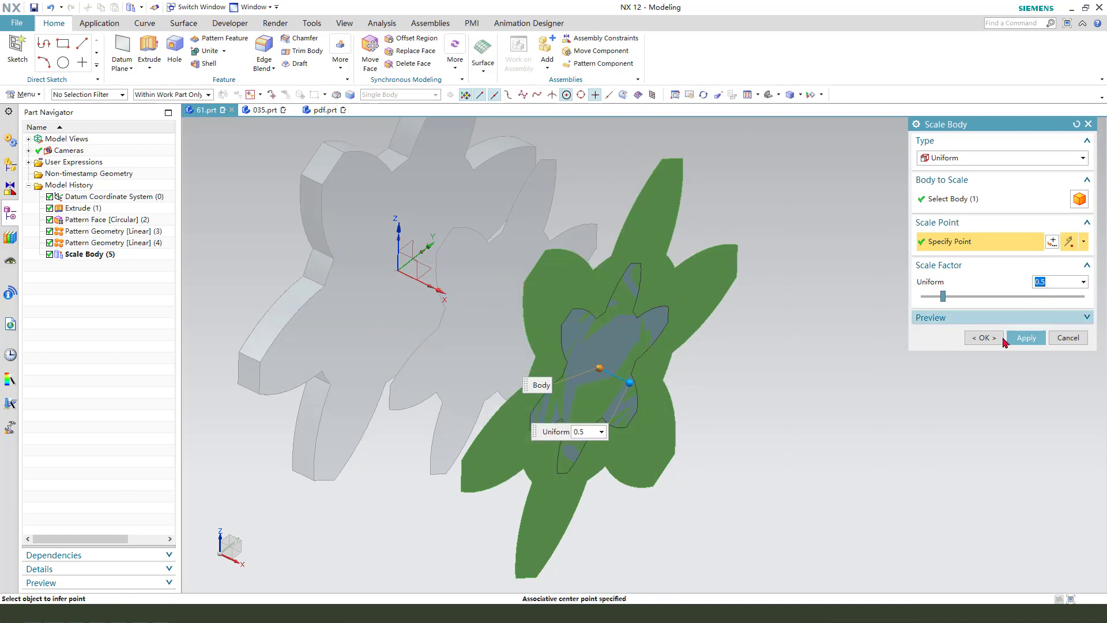
{"action": "left_click", "coordinate": [1002, 338]}
{"action": "middle_click_drag", "start_coordinate": [981, 338], "coordinate": [808, 228]}
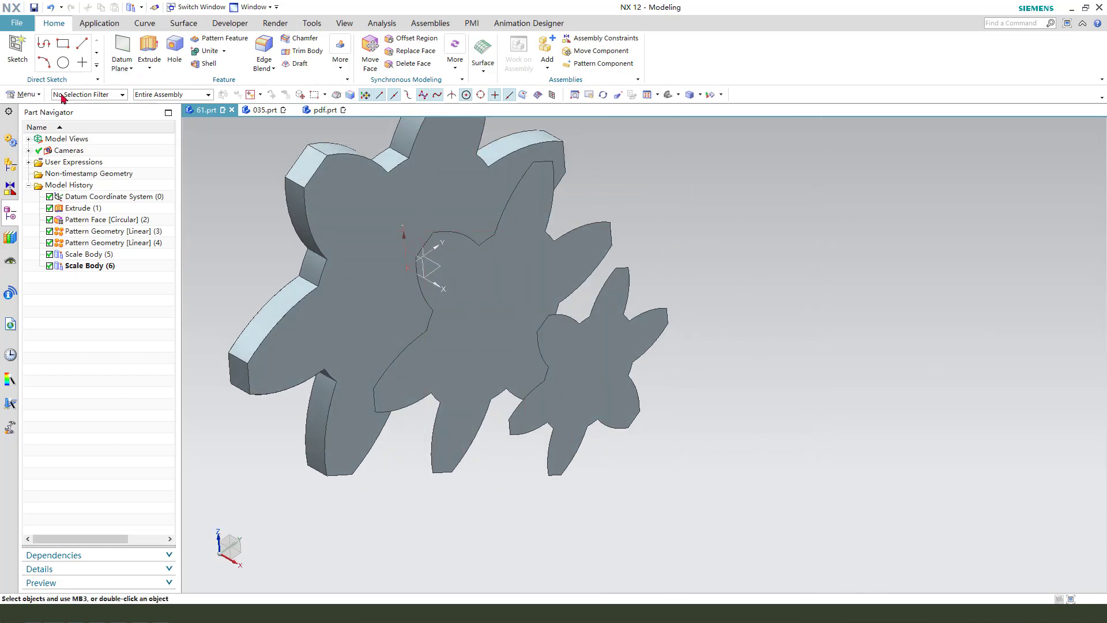
- Rotate the middle gear section 15° about the X axis through its arc centre with Move Object, moving the original
{"action": "left_click", "coordinate": [23, 94]}
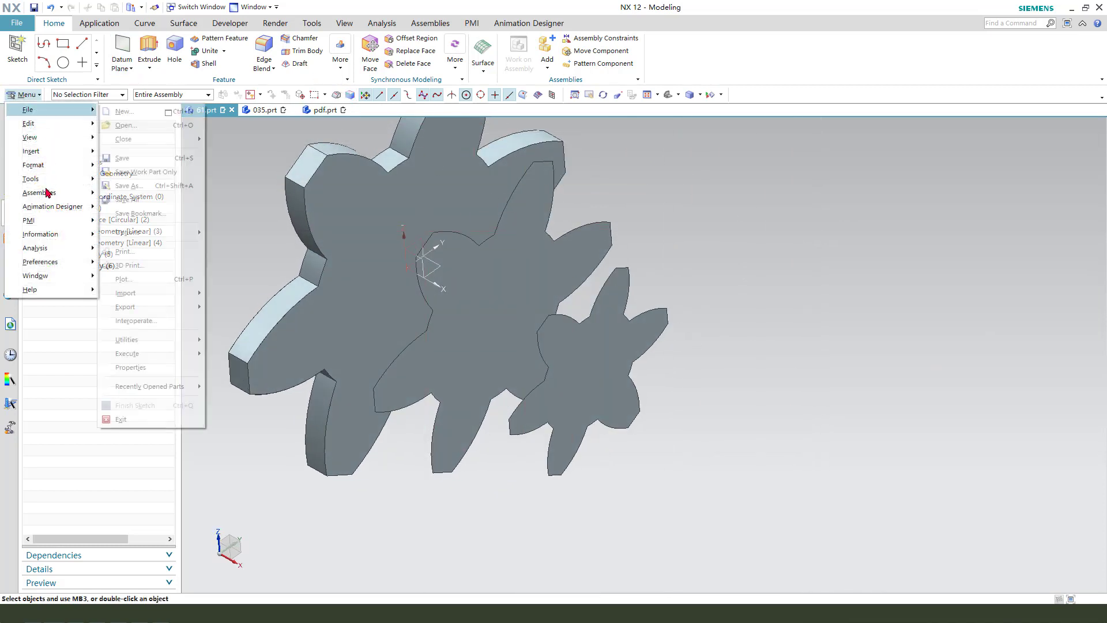
{"action": "mouse_move", "coordinate": [41, 153]}
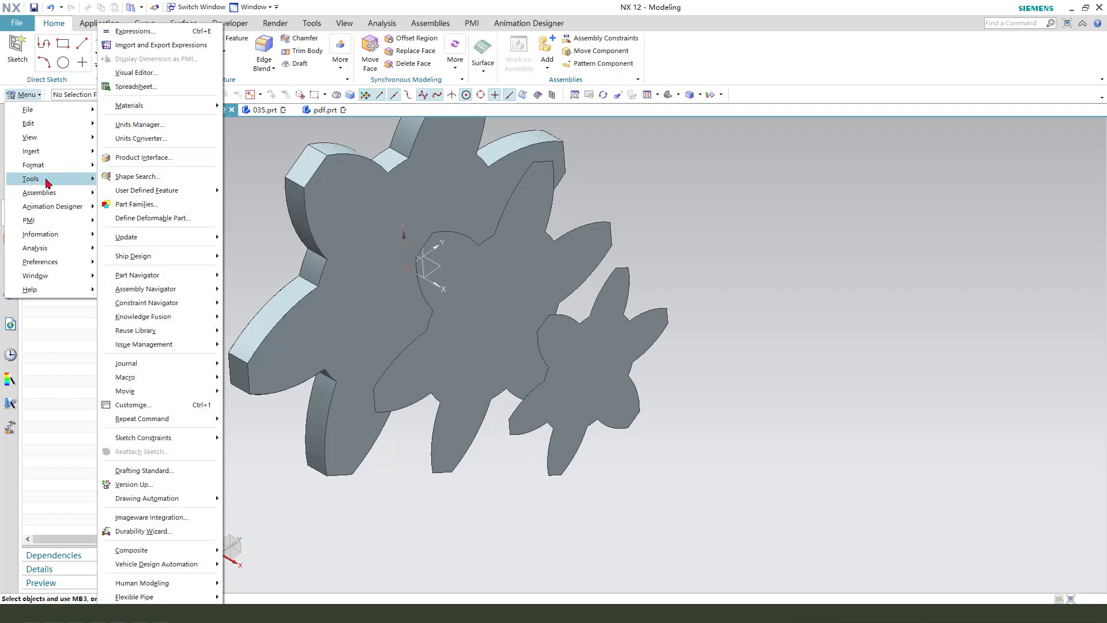
{"action": "mouse_move", "coordinate": [49, 121]}
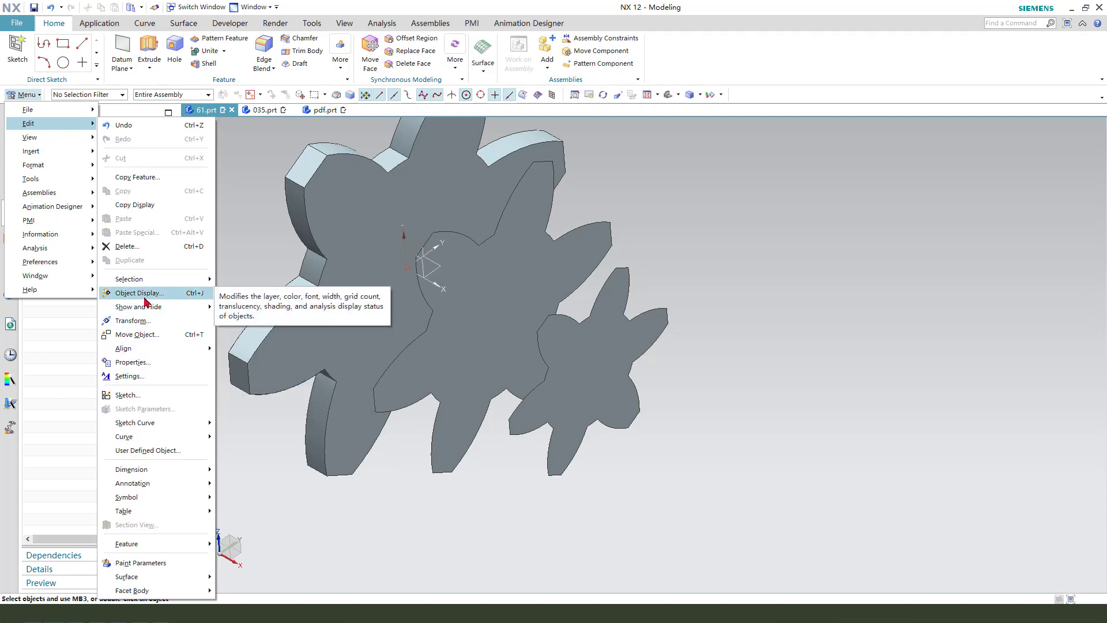
{"action": "left_click", "coordinate": [156, 340]}
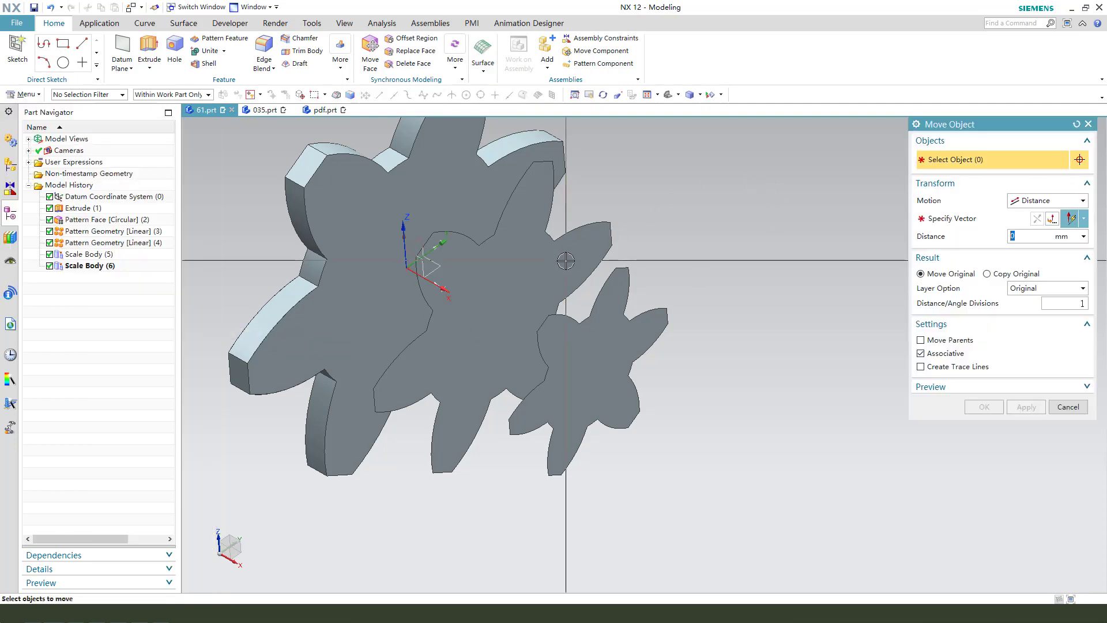
{"action": "left_click", "coordinate": [530, 261]}
{"action": "scroll", "coordinate": [432, 300], "scroll_direction": "down", "scroll_amount": 1}
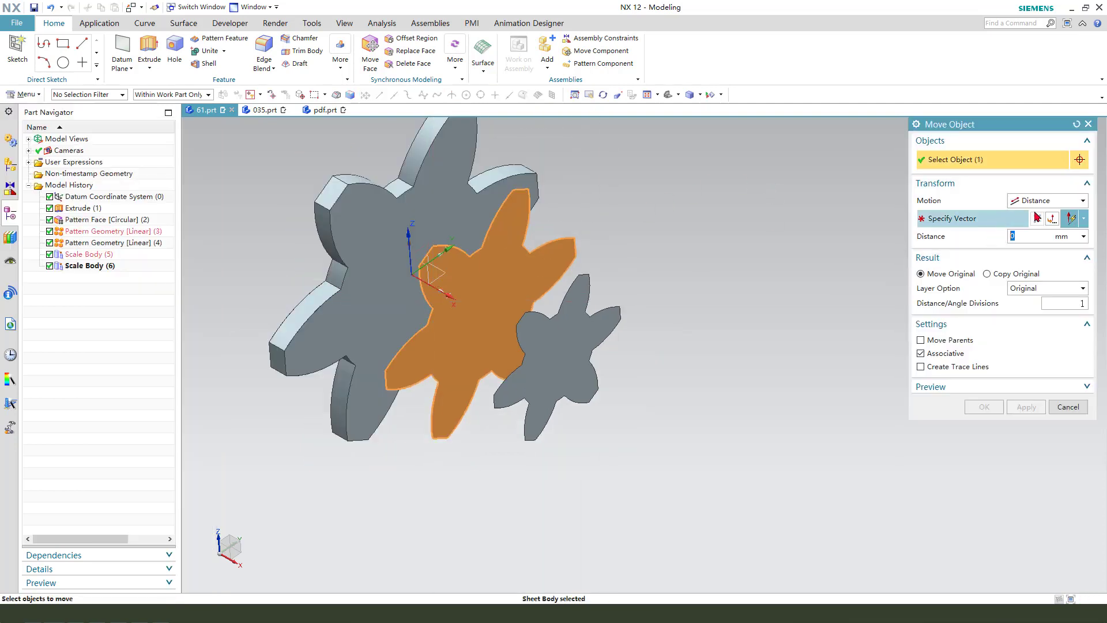
{"action": "left_click", "coordinate": [1047, 201]}
{"action": "left_click", "coordinate": [1030, 226]}
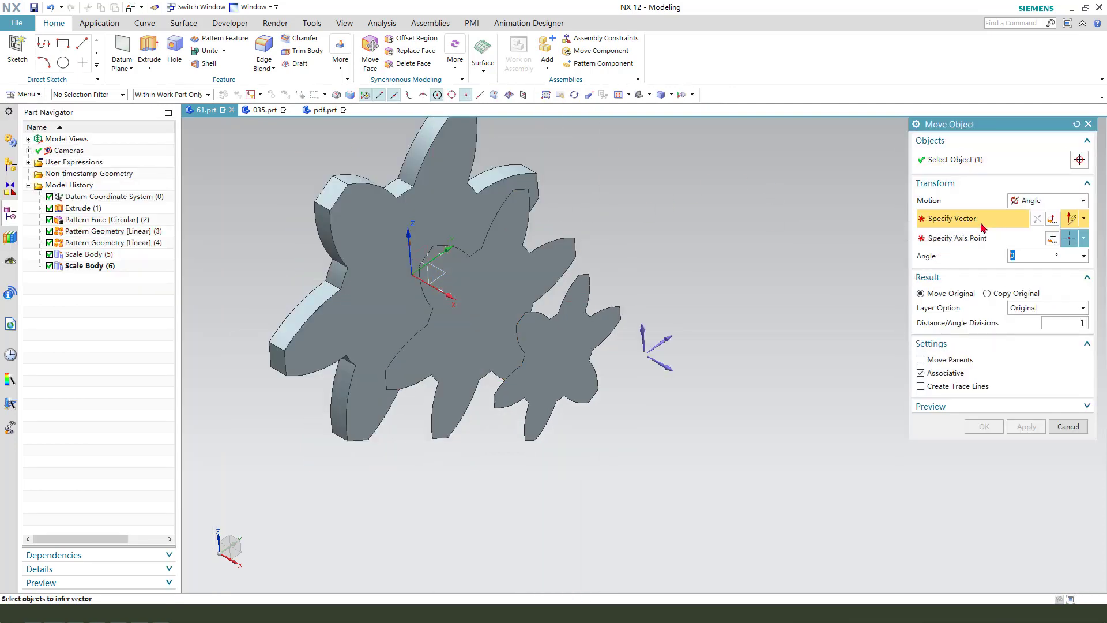
{"action": "left_click", "coordinate": [670, 368]}
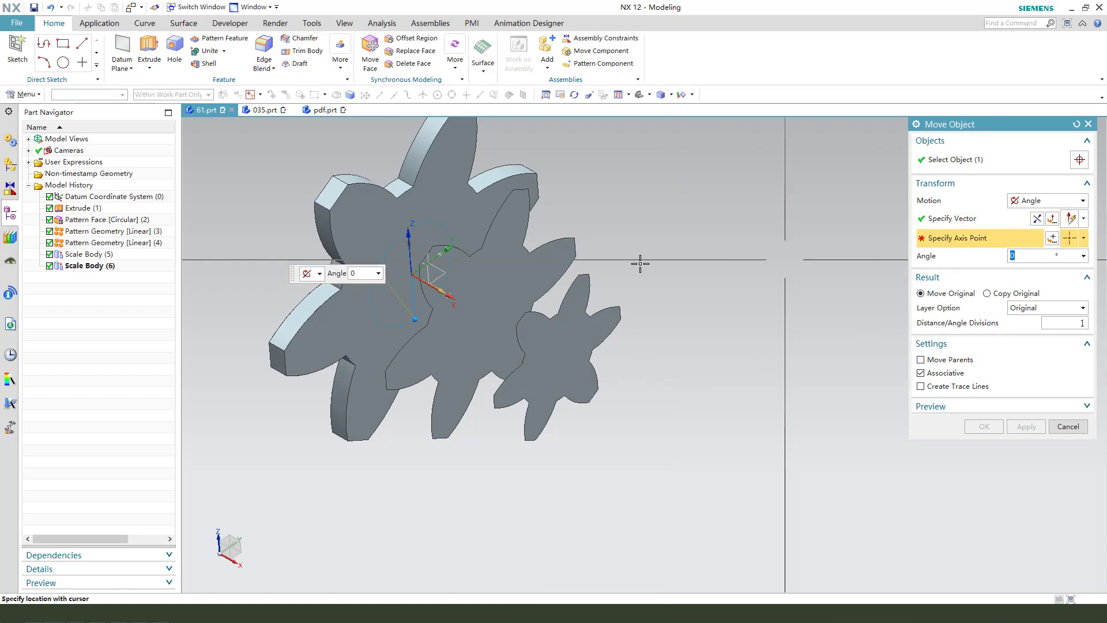
{"action": "scroll", "coordinate": [494, 254], "scroll_direction": "up", "scroll_amount": 3}
{"action": "left_click", "coordinate": [1084, 237]}
{"action": "left_click", "coordinate": [1072, 258]}
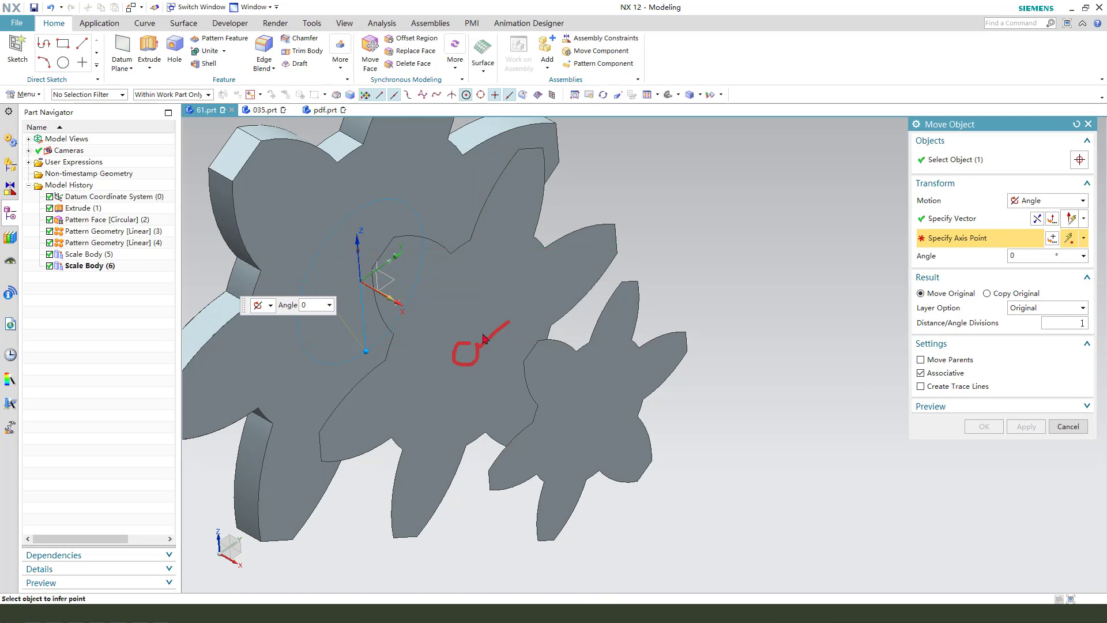
{"action": "left_click", "coordinate": [468, 267]}
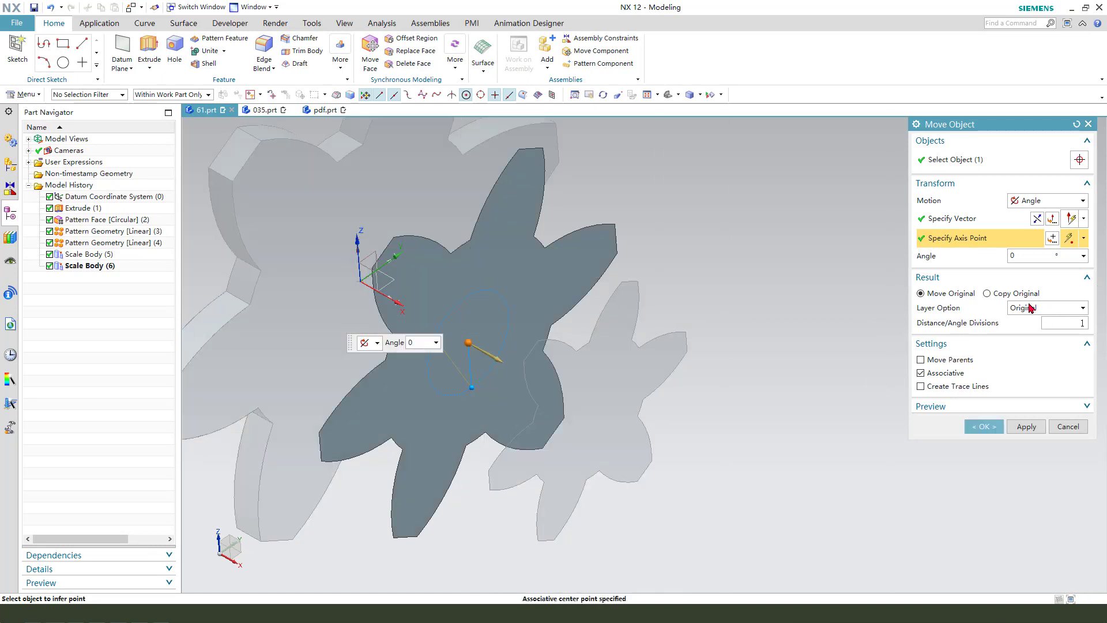
{"action": "type", "text": "15"}
{"action": "key", "text": "Return"}
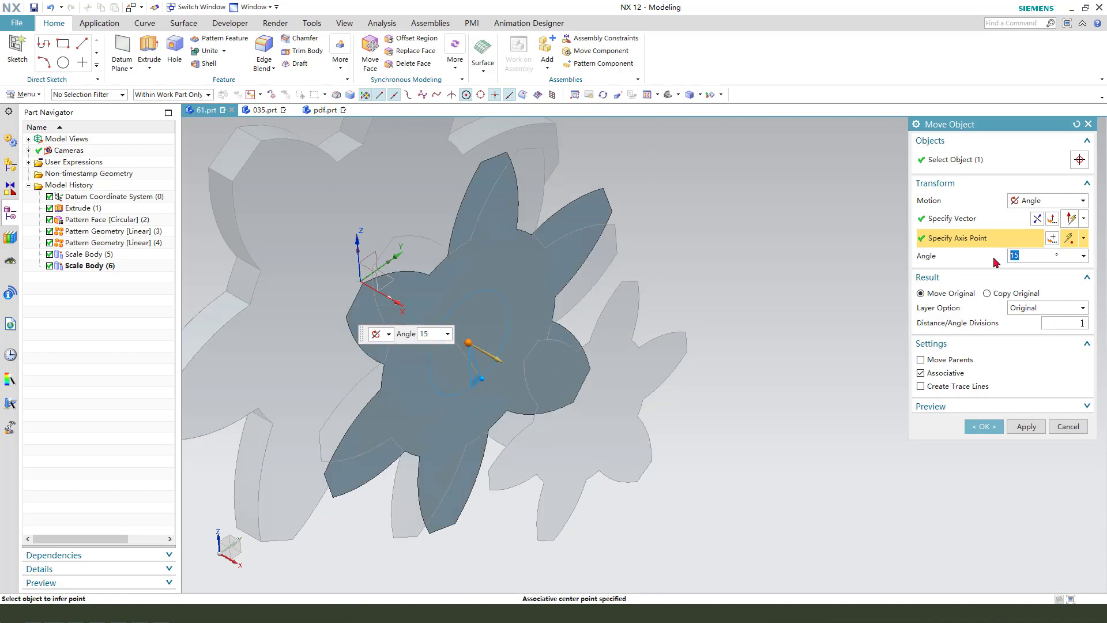
{"action": "left_click", "coordinate": [1027, 428]}
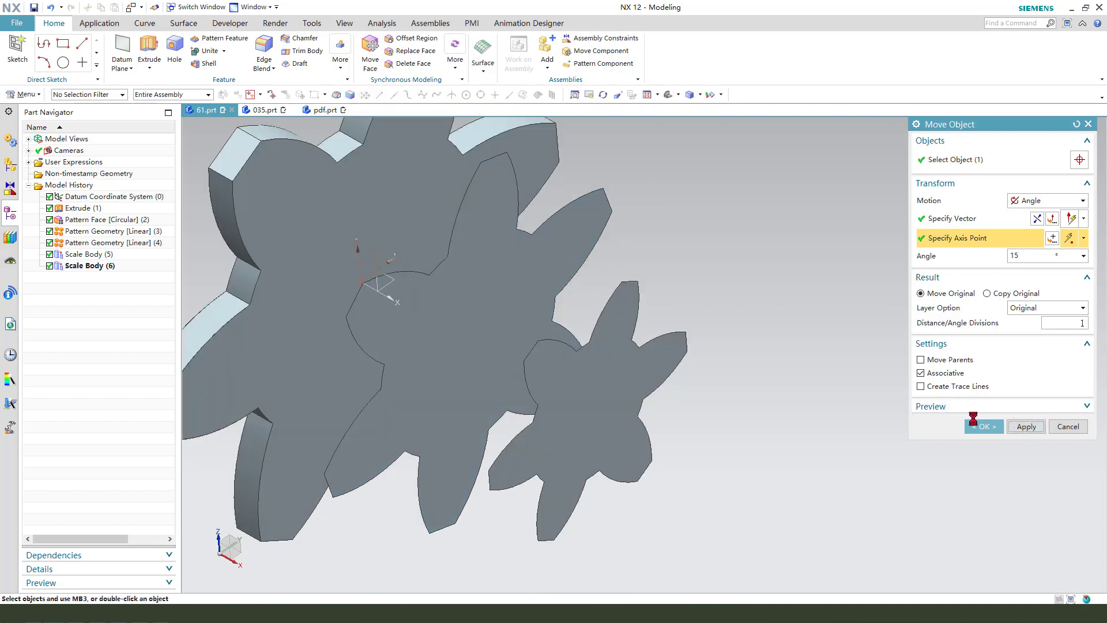
- Rotate the smallest gear section about the X axis through its own arc centre with Move Object, moving the original
{"action": "left_click", "coordinate": [618, 364]}
{"action": "left_click", "coordinate": [977, 220]}
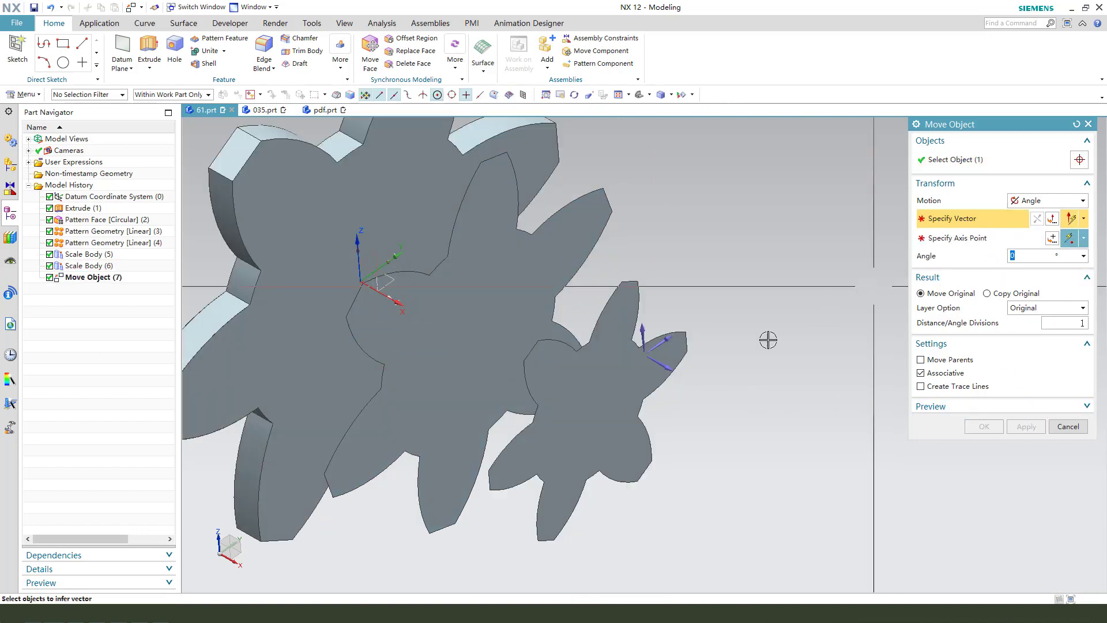
{"action": "left_click", "coordinate": [673, 371]}
{"action": "scroll", "coordinate": [585, 351], "scroll_direction": "up", "scroll_amount": 2}
{"action": "left_click", "coordinate": [585, 349]}
{"action": "scroll", "coordinate": [584, 349], "scroll_direction": "down", "scroll_amount": 3}
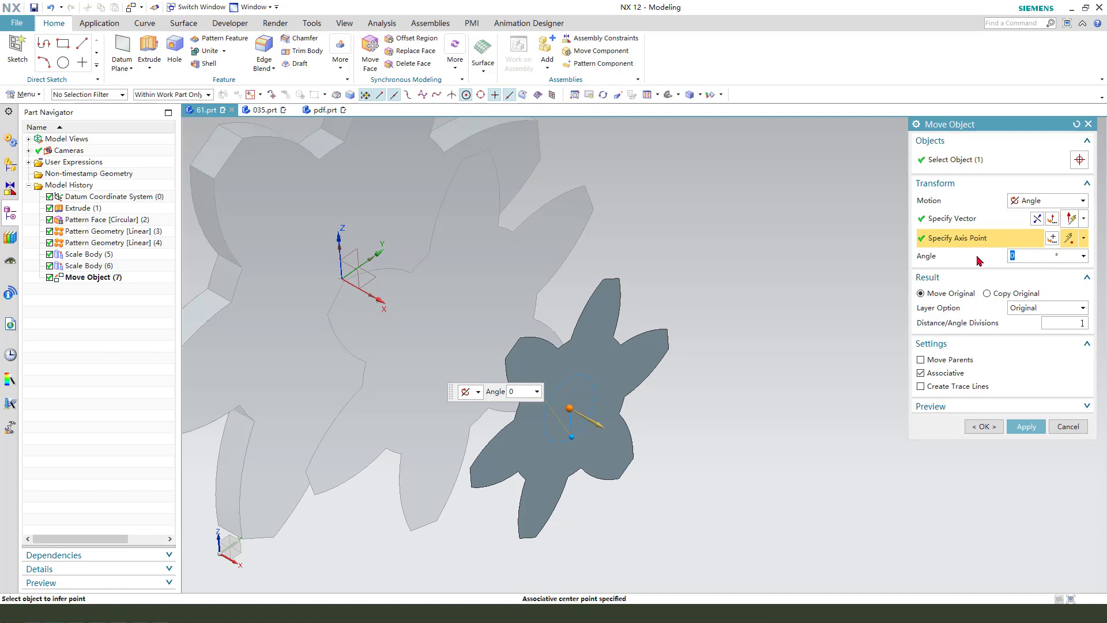
{"action": "left_click", "coordinate": [983, 426]}
{"action": "middle_click_drag", "start_coordinate": [952, 423], "coordinate": [688, 307]}
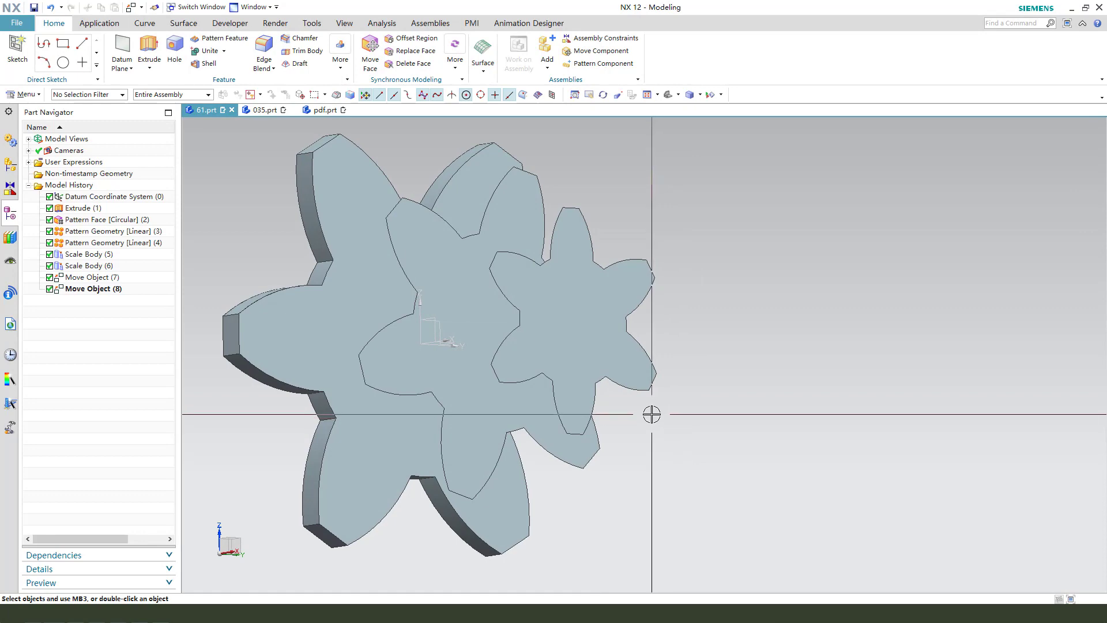
- Start a Through Curves loft with the Connected Curves rule and select the front outline of the largest gear as the first section
{"action": "middle_click_drag", "start_coordinate": [652, 413], "coordinate": [594, 372]}
{"action": "left_click", "coordinate": [183, 22]}
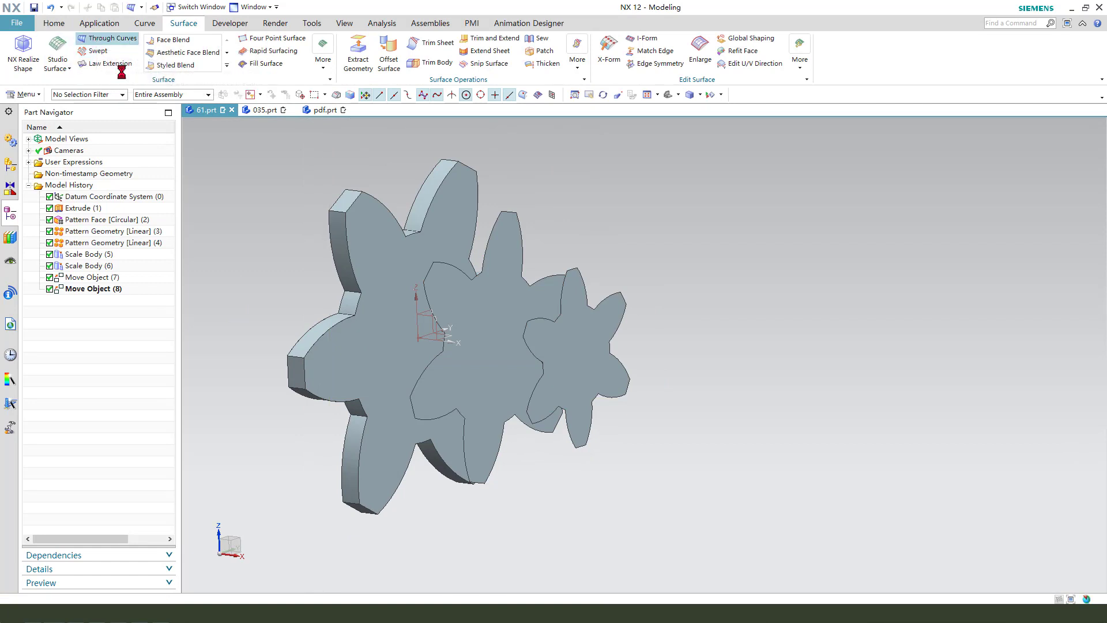
{"action": "left_click", "coordinate": [107, 39]}
{"action": "middle_click_drag", "start_coordinate": [684, 346], "coordinate": [685, 361]}
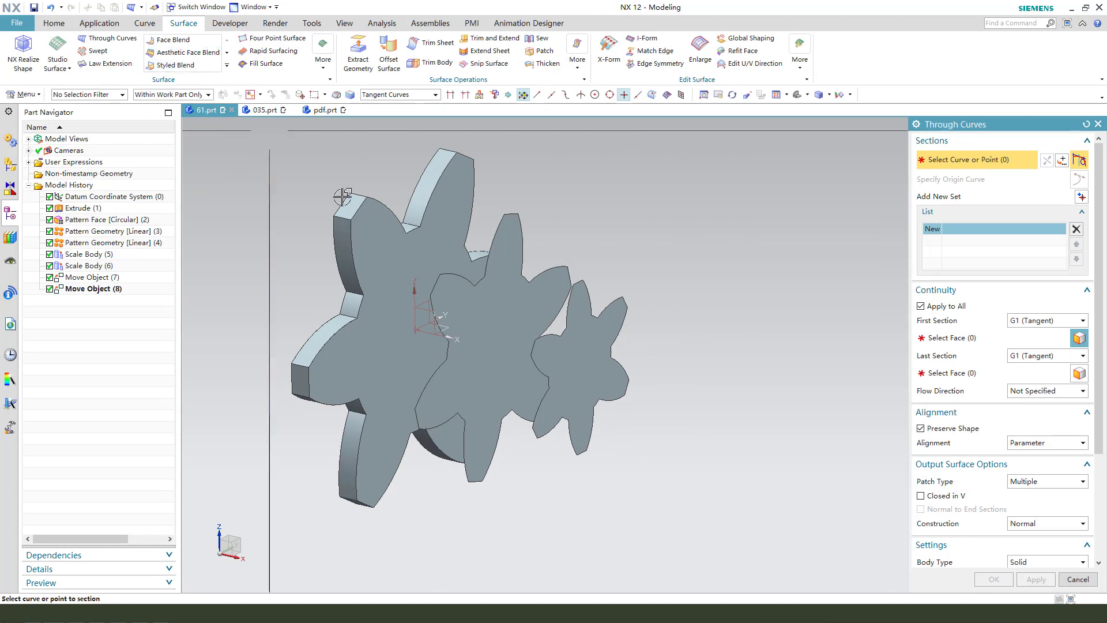
{"action": "left_click", "coordinate": [395, 98]}
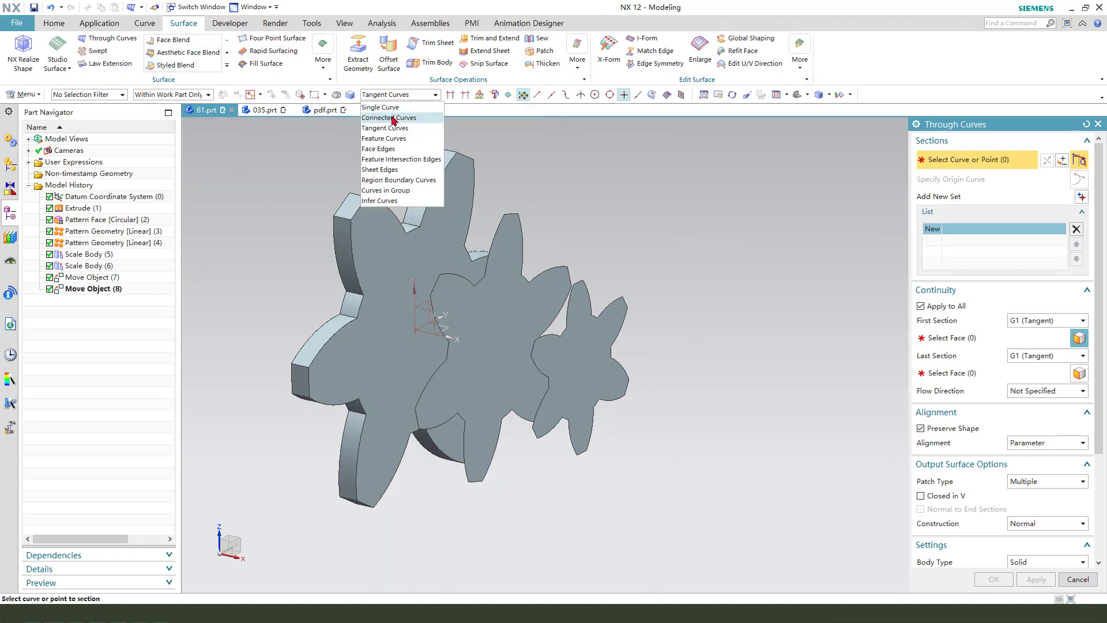
{"action": "left_click", "coordinate": [375, 118]}
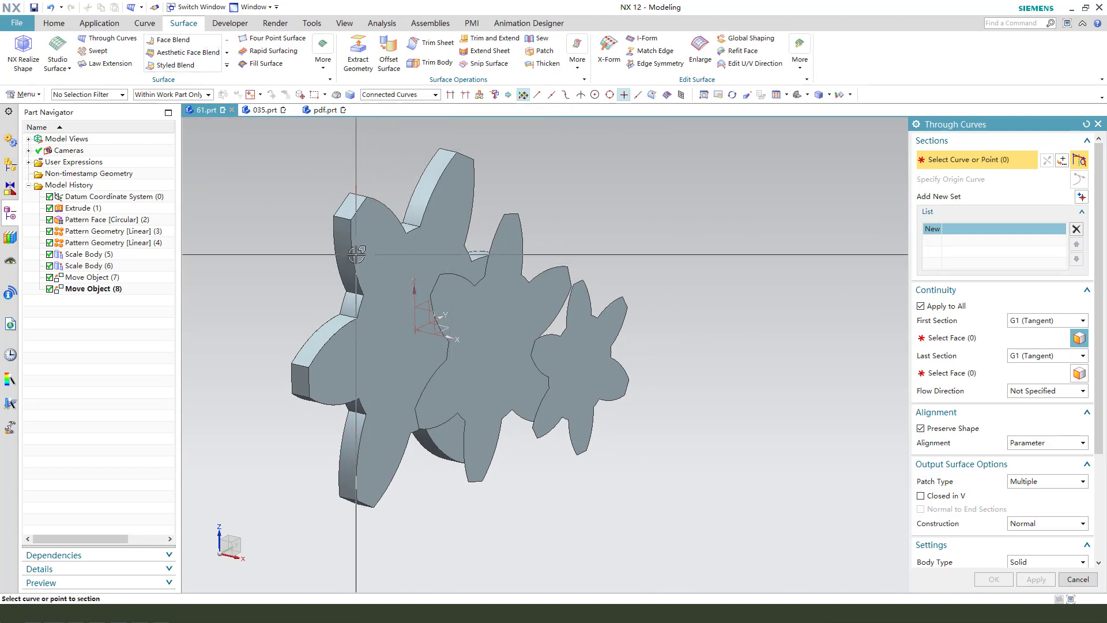
{"action": "left_click", "coordinate": [356, 283]}
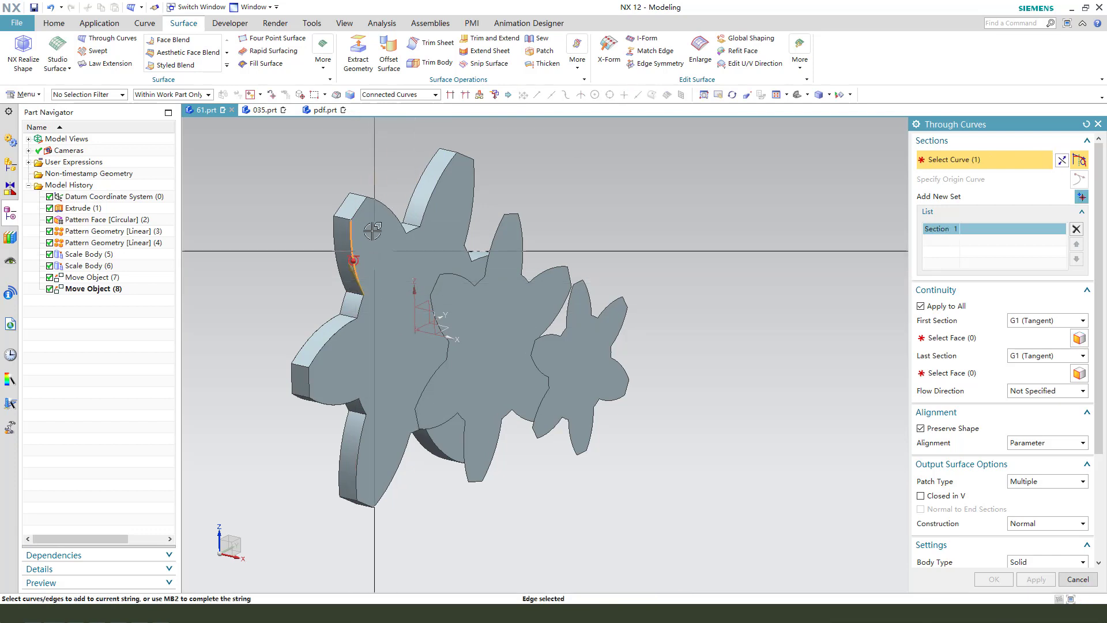
{"action": "left_click", "coordinate": [359, 213]}
{"action": "middle_click_drag", "start_coordinate": [407, 254], "coordinate": [430, 237]}
{"action": "key", "text": "F8"}
{"action": "left_click_drag", "start_coordinate": [450, 539], "coordinate": [388, 149]}
{"action": "middle_click_drag", "start_coordinate": [428, 311], "coordinate": [635, 254]}
- Turn off applying continuity to all sections and set the first section's continuity to G0 (Position)
{"action": "left_click", "coordinate": [946, 311]}
{"action": "left_click", "coordinate": [1037, 320]}
{"action": "left_click", "coordinate": [1030, 334]}
- Add the middle gear's outline as the second loft section and specify the tooth-flank edge matching the first section as its origin curve
{"action": "middle_click", "coordinate": [672, 262]}
{"action": "middle_click_drag", "start_coordinate": [526, 437], "coordinate": [551, 443]}
{"action": "left_click_drag", "start_coordinate": [550, 515], "coordinate": [466, 186]}
{"action": "middle_click_drag", "start_coordinate": [541, 383], "coordinate": [484, 360]}
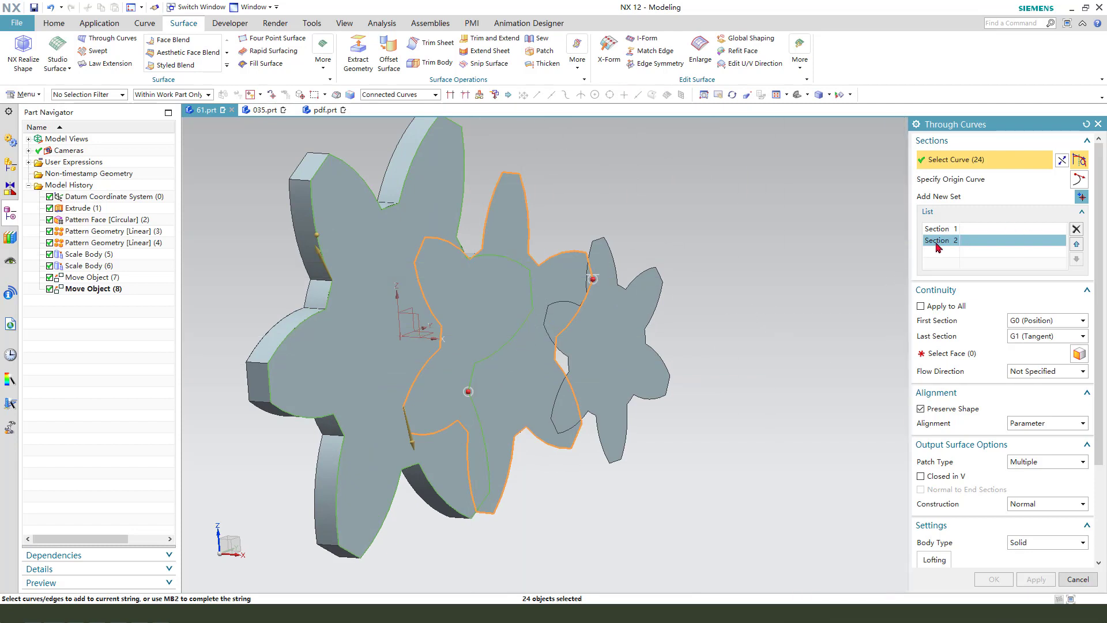
{"action": "left_click", "coordinate": [956, 181]}
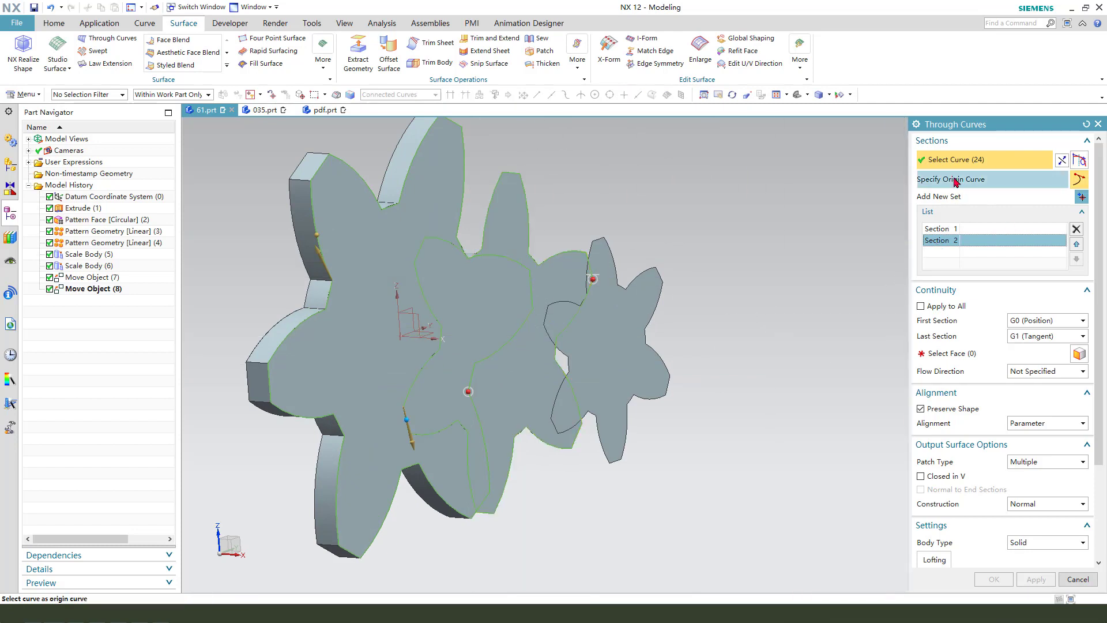
{"action": "scroll", "coordinate": [445, 330], "scroll_direction": "up", "scroll_amount": 2}
{"action": "left_click", "coordinate": [433, 306]}
{"action": "scroll", "coordinate": [412, 330], "scroll_direction": "down", "scroll_amount": 3}
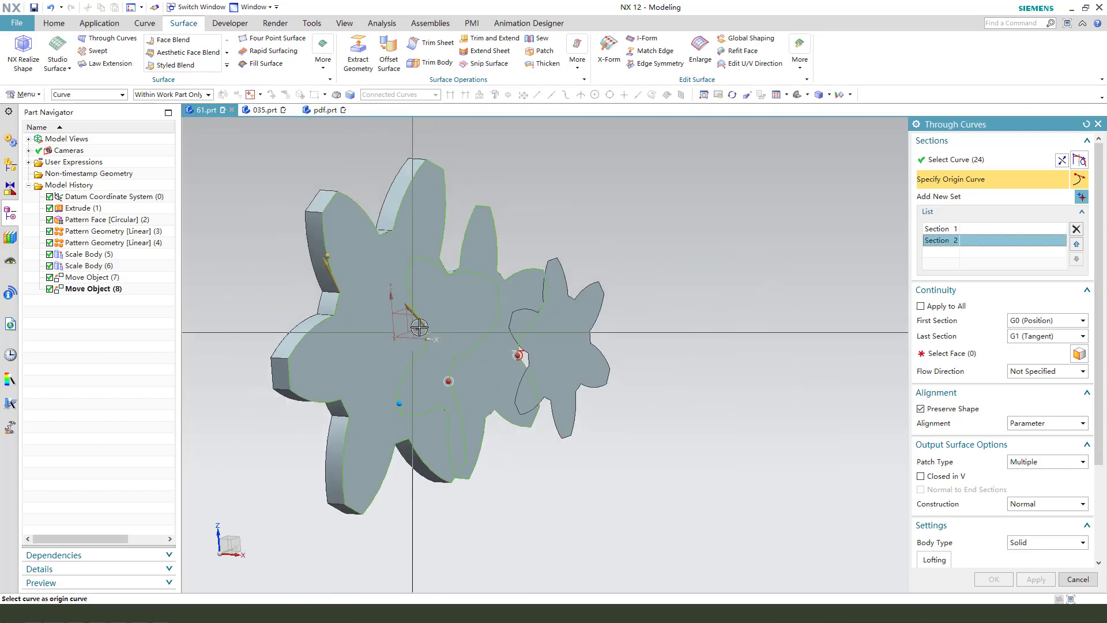
- Add the smallest gear's outline as the third loft section and specify its matching tooth-flank edge as origin curve
{"action": "left_click", "coordinate": [1082, 199]}
{"action": "middle_click_drag", "start_coordinate": [691, 398], "coordinate": [633, 344]}
{"action": "middle_click_drag", "start_coordinate": [655, 397], "coordinate": [486, 413]}
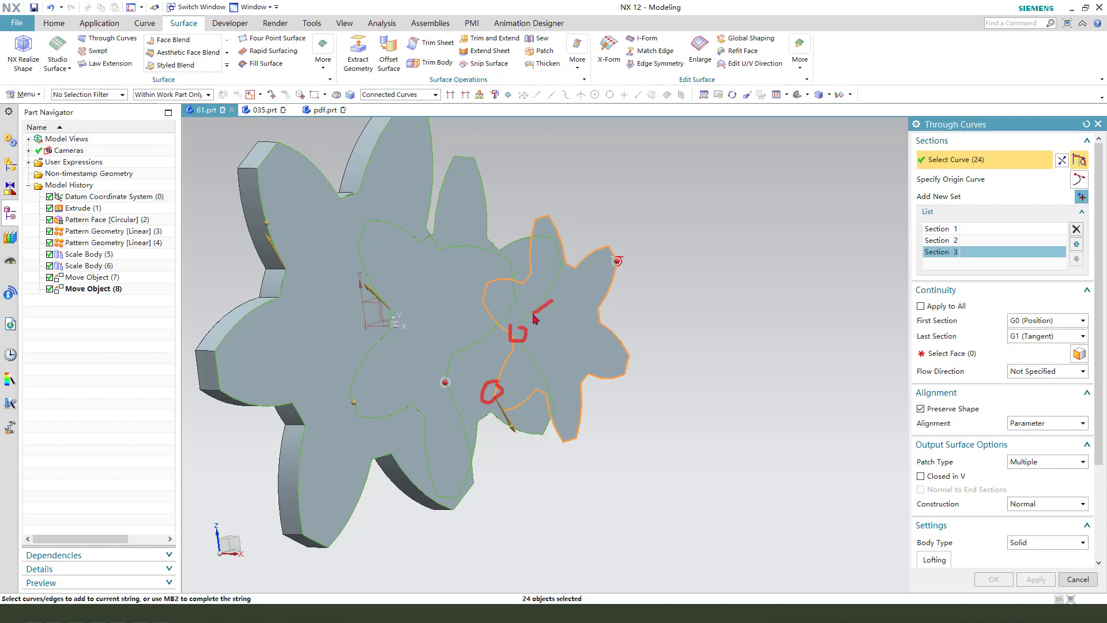
{"action": "left_click", "coordinate": [1006, 180]}
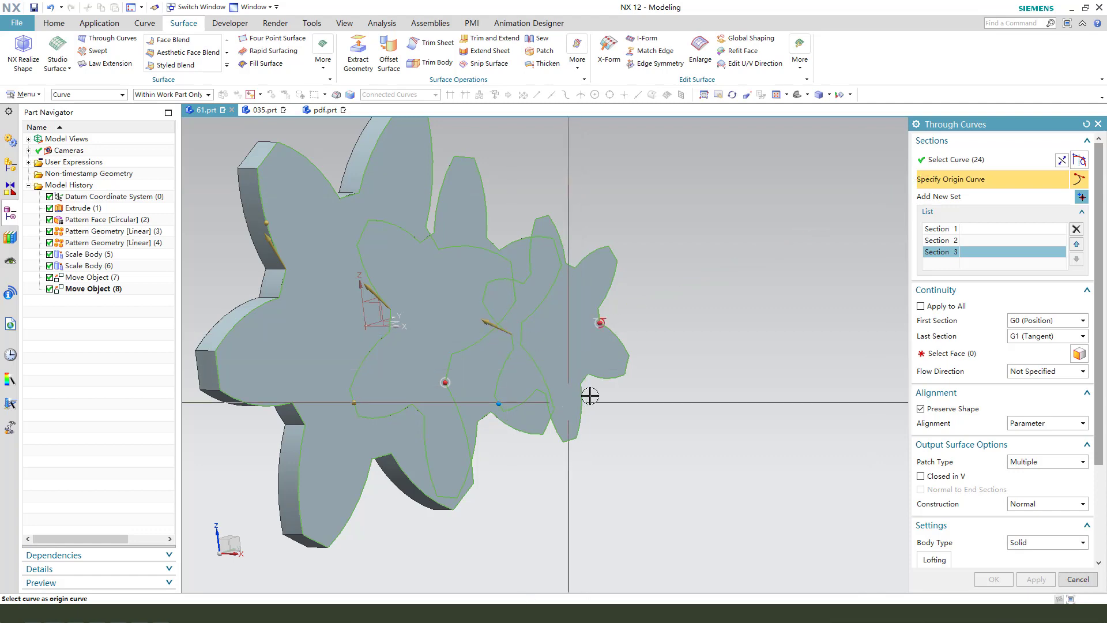
{"action": "middle_click_drag", "start_coordinate": [593, 390], "coordinate": [592, 387]}
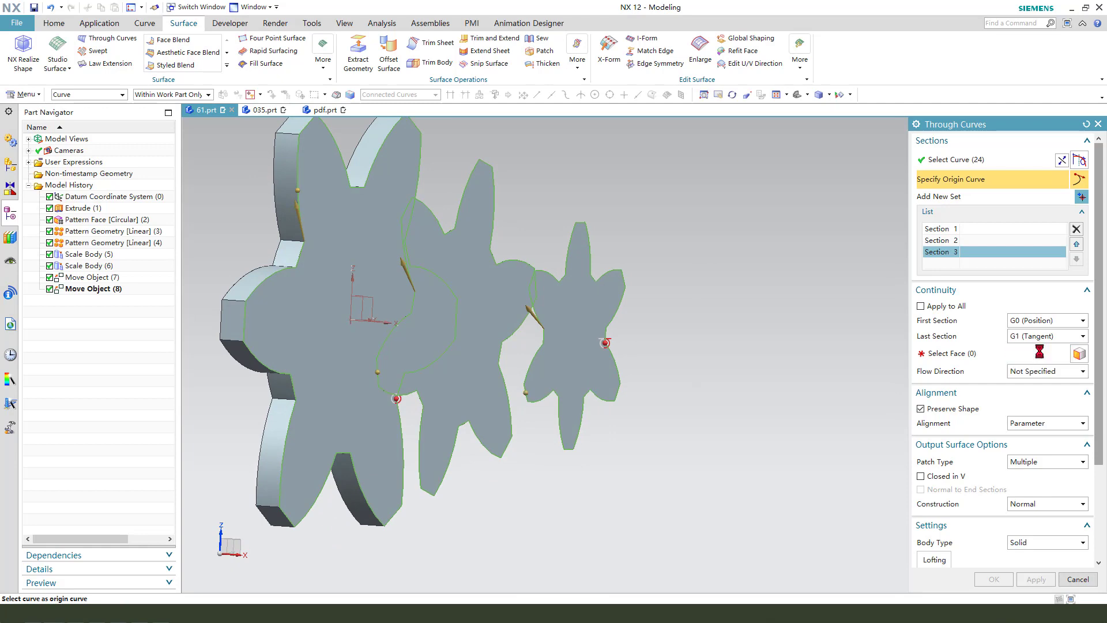
- Set the last section's continuity to G0 (Position) and create the loft as a solid body
{"action": "left_click", "coordinate": [1042, 350]}
{"action": "middle_click_drag", "start_coordinate": [741, 449], "coordinate": [768, 491]}
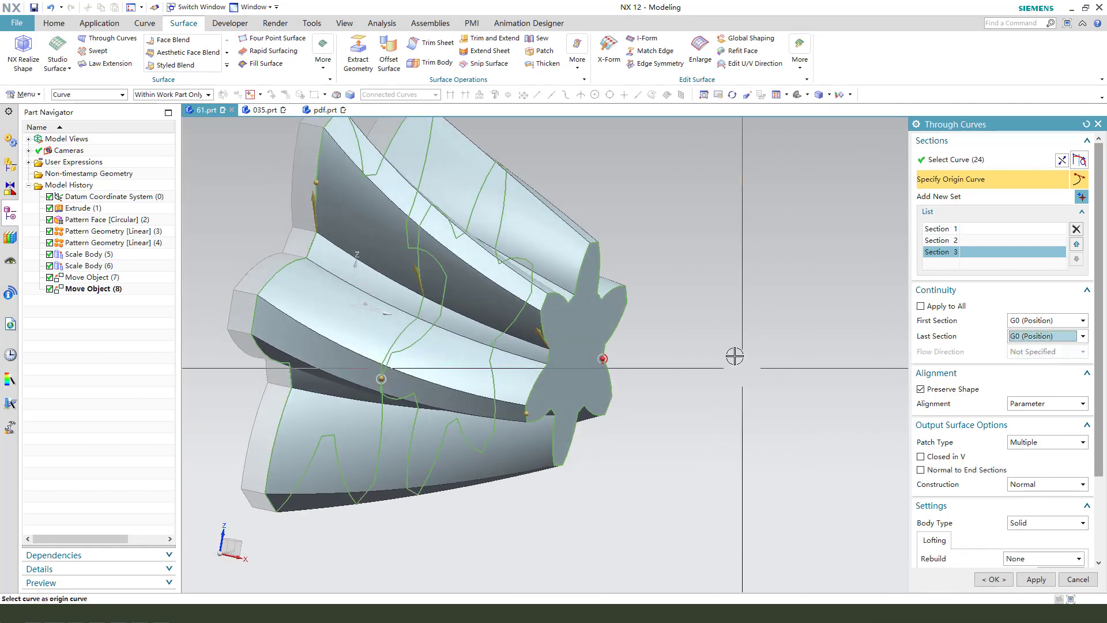
{"action": "scroll", "coordinate": [733, 353], "scroll_direction": "down", "scroll_amount": 2}
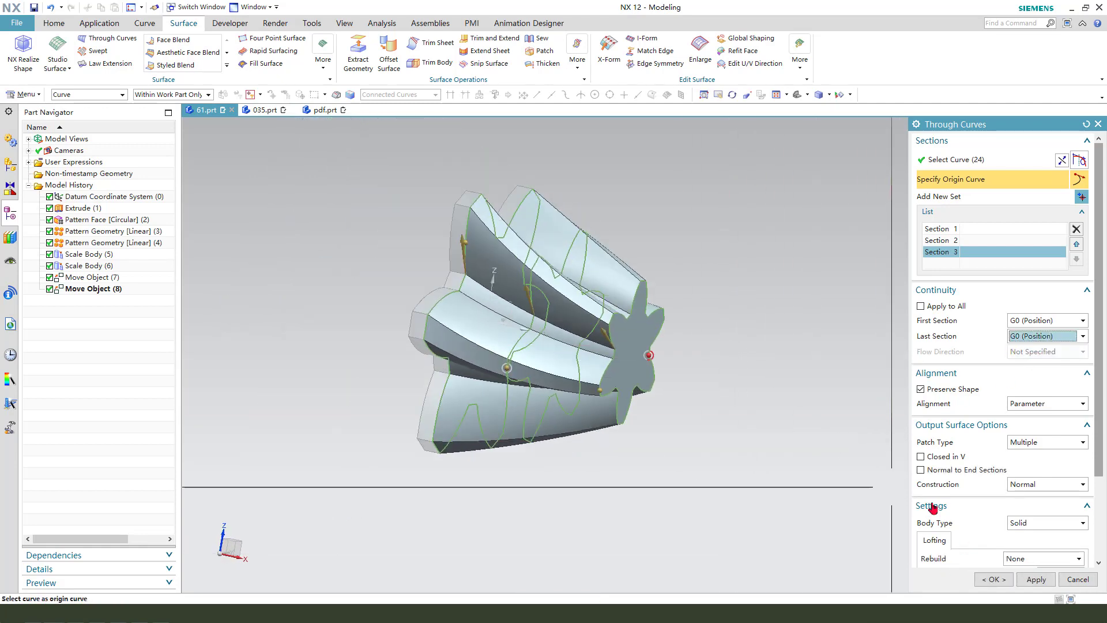
{"action": "left_click", "coordinate": [993, 580]}
- Hide the original thick six-tooth gear body behind the loft
{"action": "middle_click_drag", "start_coordinate": [721, 403], "coordinate": [612, 257]}
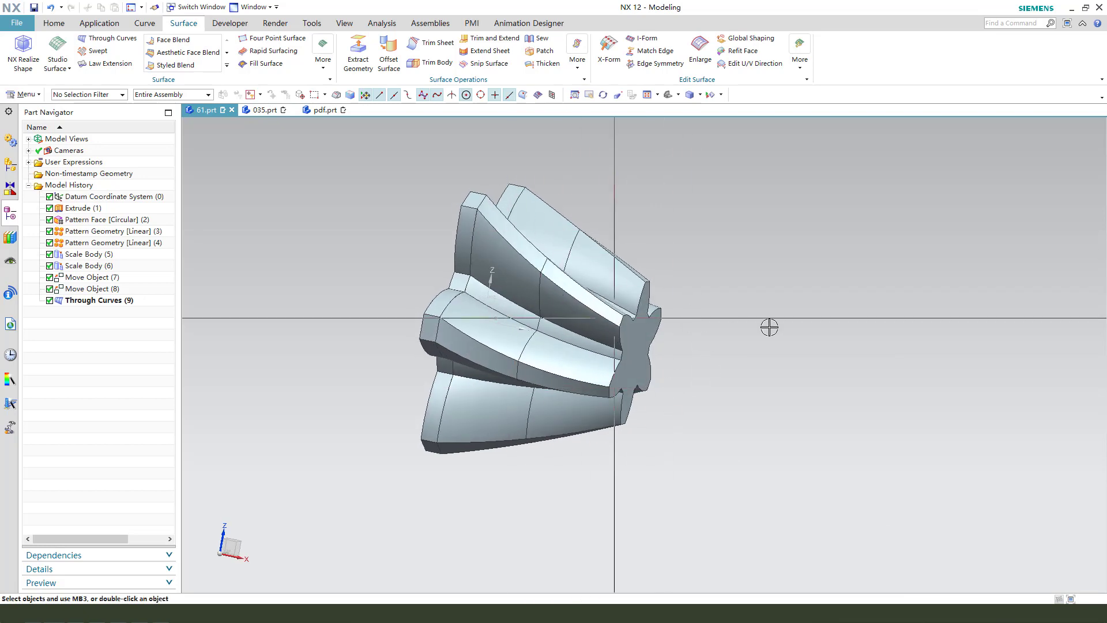
{"action": "key", "text": "ctrl+b"}
{"action": "left_click", "coordinate": [579, 305]}
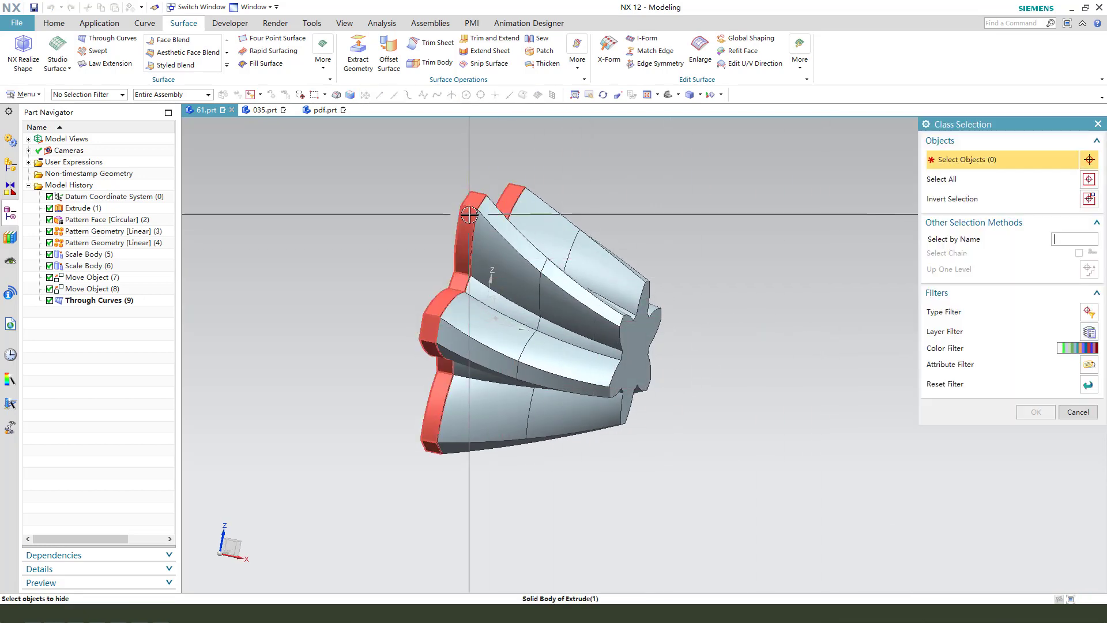
{"action": "middle_click", "coordinate": [579, 306]}
{"action": "middle_click_drag", "start_coordinate": [579, 306], "coordinate": [541, 387]}
- Check the shaft profile in pdf.prt and start a Revolve in 61.prt with a new section sketch on the XZ plane
{"action": "left_click", "coordinate": [323, 110]}
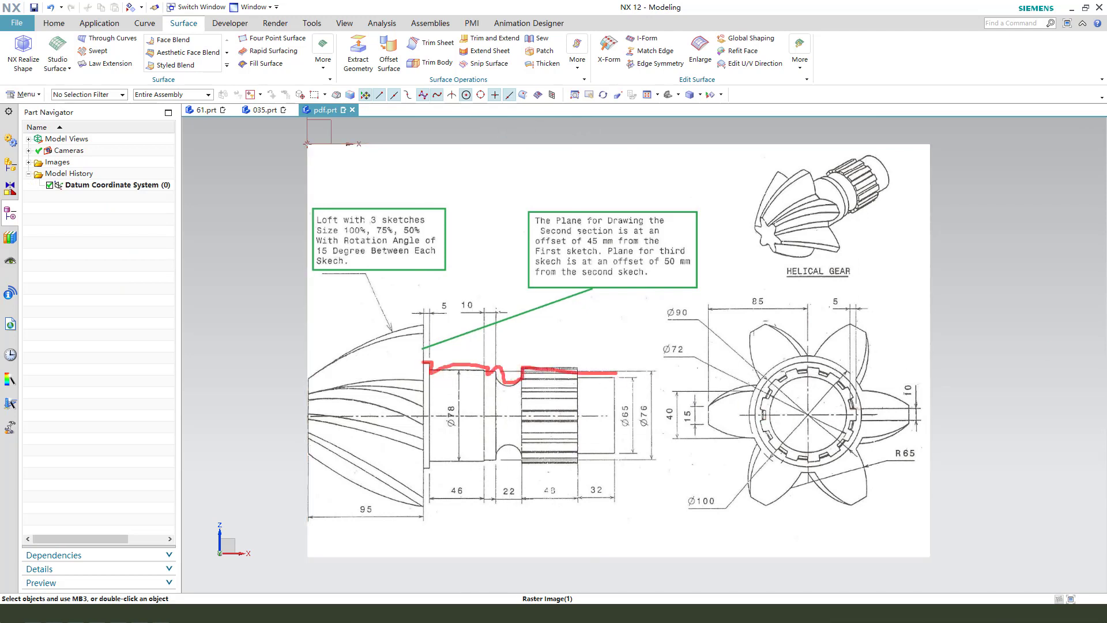
{"action": "key", "text": "Escape"}
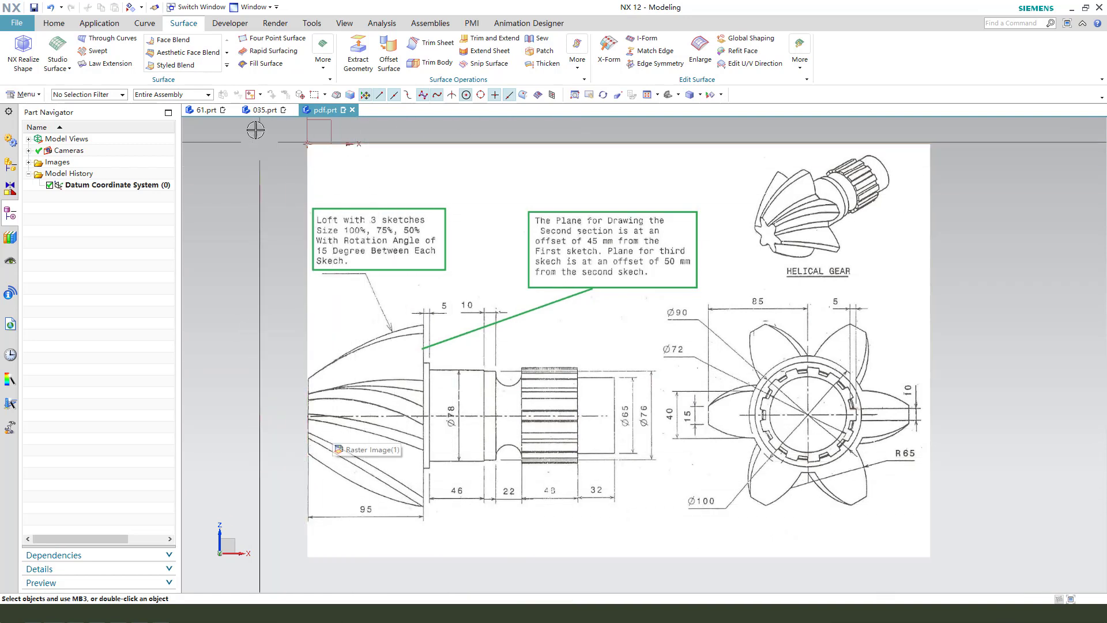
{"action": "left_click", "coordinate": [205, 111]}
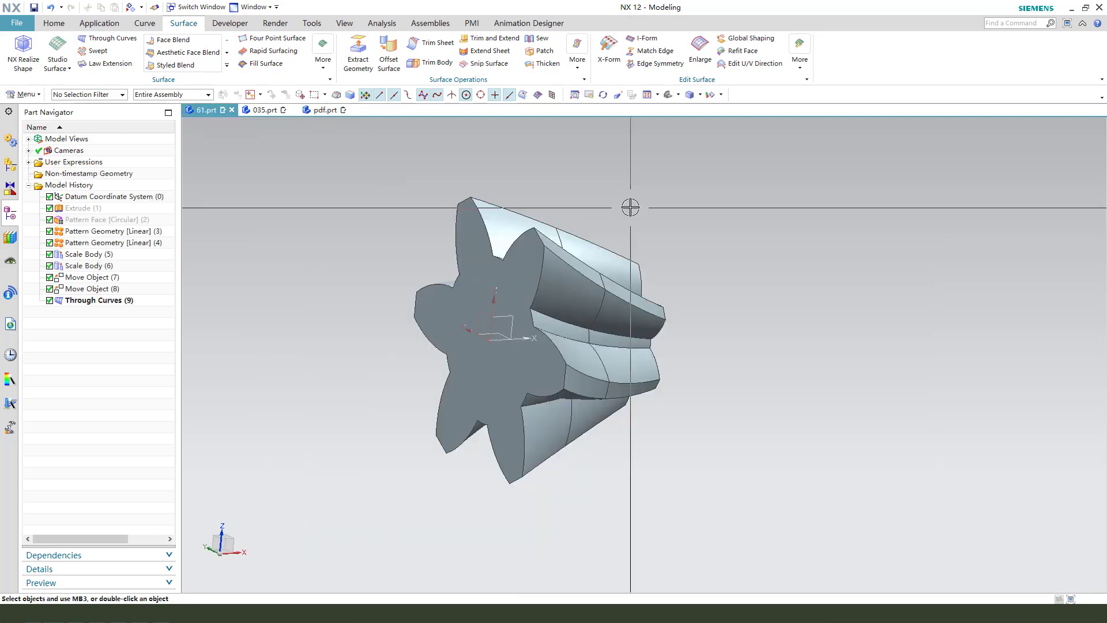
{"action": "left_click", "coordinate": [53, 24]}
{"action": "left_click", "coordinate": [148, 69]}
{"action": "left_click", "coordinate": [165, 99]}
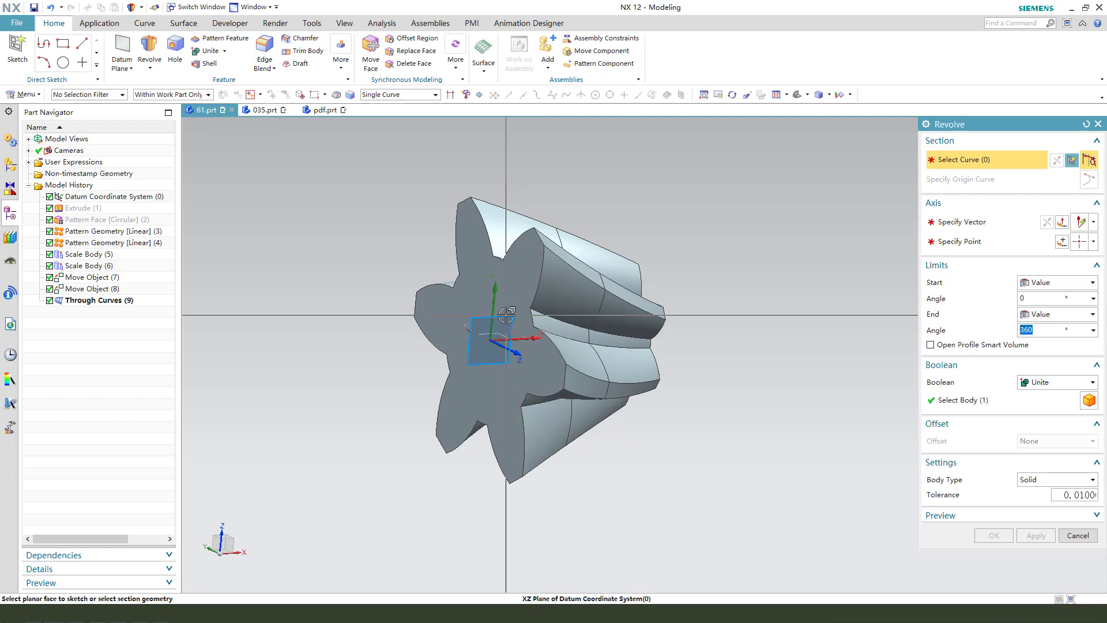
{"action": "left_click", "coordinate": [505, 315]}
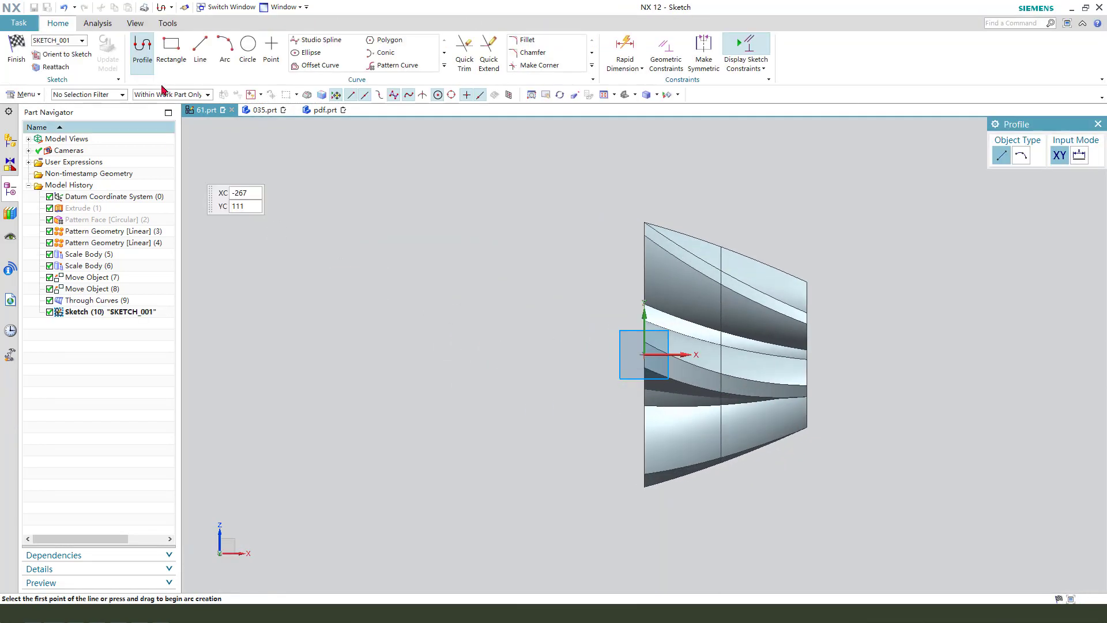
- Sketch a stepped profile up from the origin, with about 59 mm horizontal, a 14 mm drop and 56 mm horizontal, away from the gear
{"action": "left_click", "coordinate": [644, 354]}
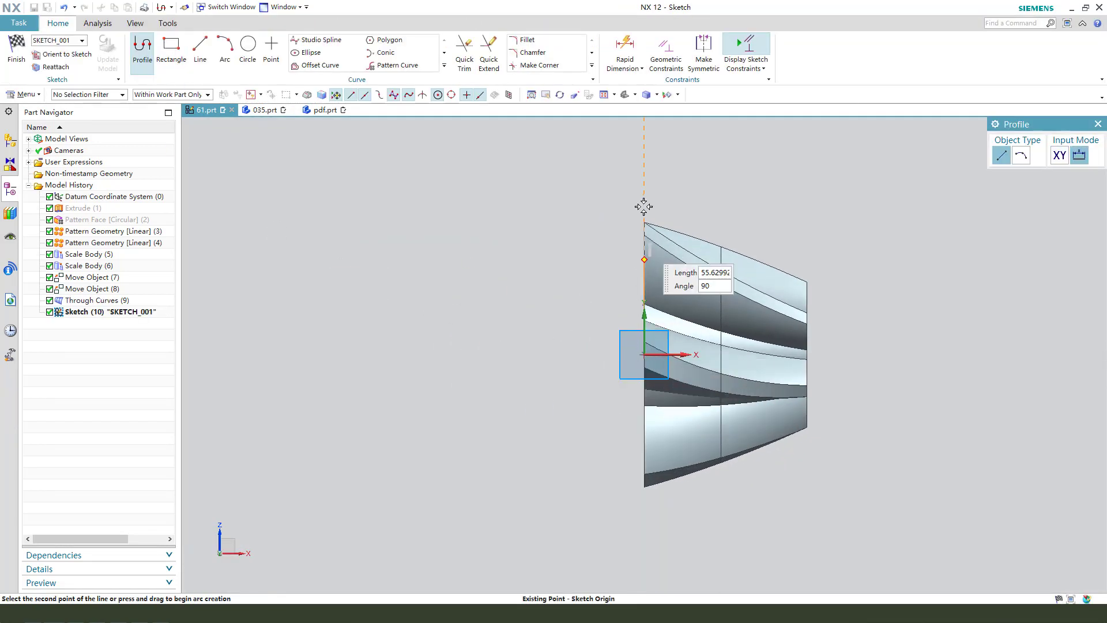
{"action": "left_click", "coordinate": [644, 186]}
{"action": "left_click", "coordinate": [543, 186]}
{"action": "left_click", "coordinate": [543, 211]}
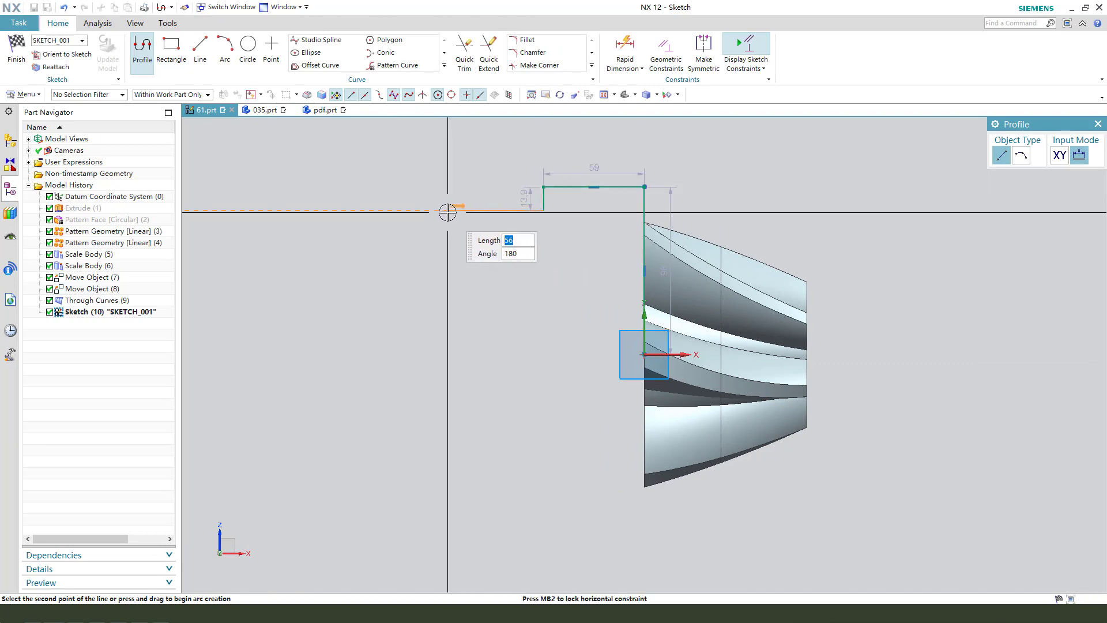
{"action": "left_click", "coordinate": [325, 110]}
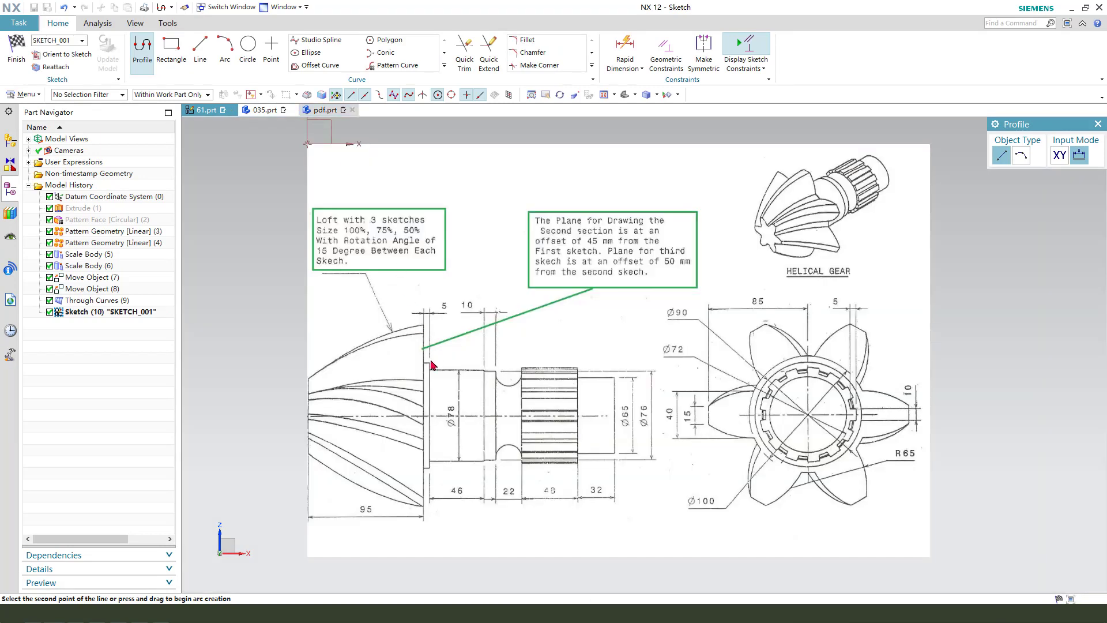
{"action": "left_click", "coordinate": [205, 109]}
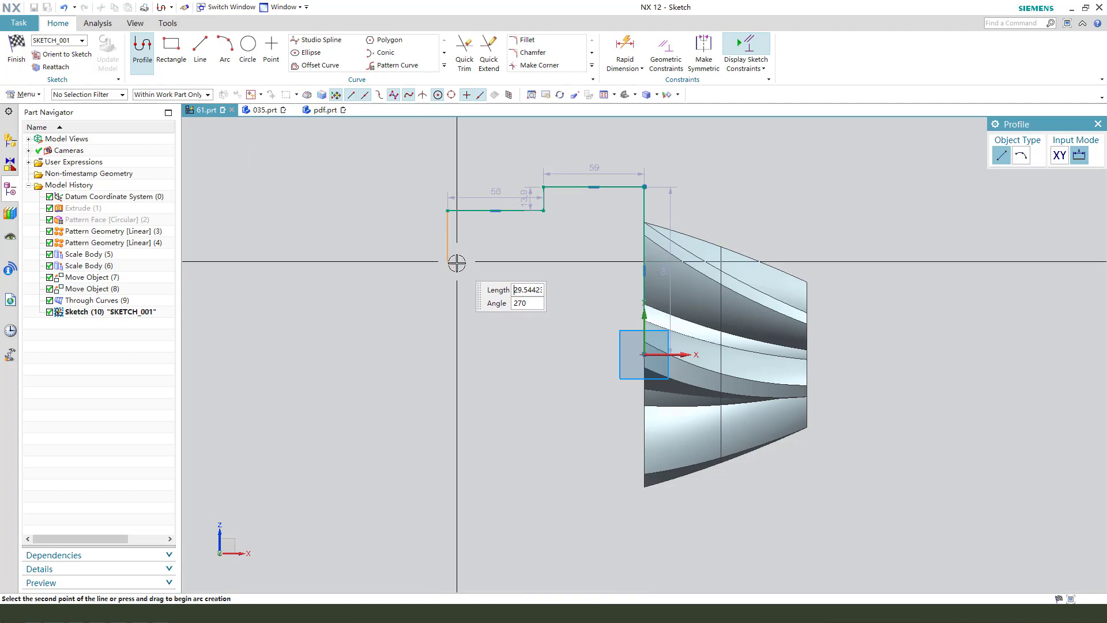
{"action": "left_click", "coordinate": [1020, 155]}
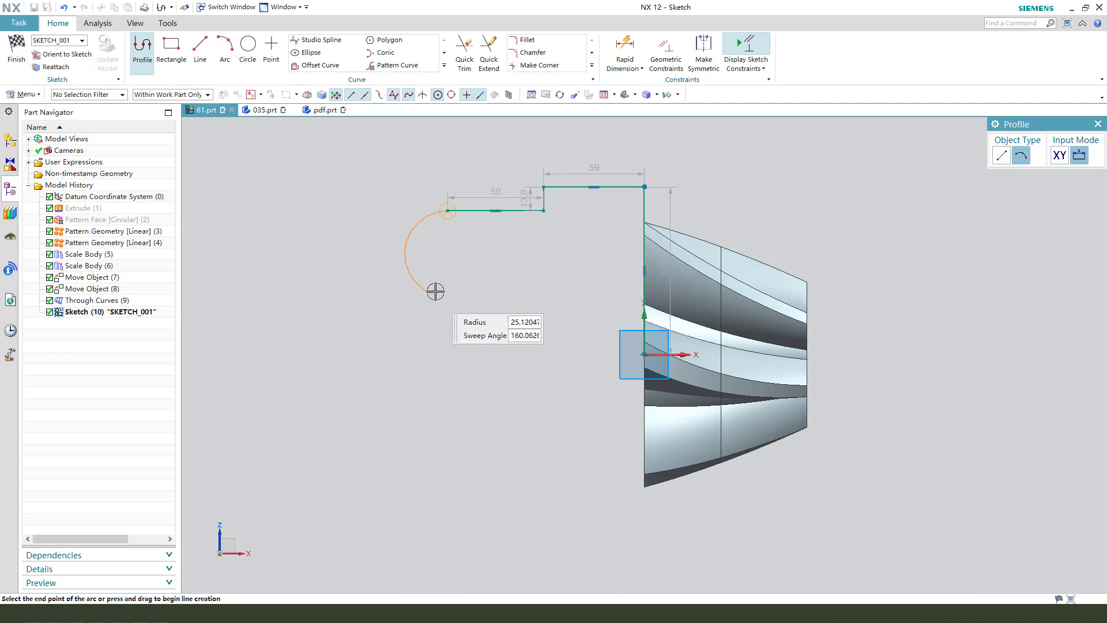
{"action": "left_click", "coordinate": [323, 110]}
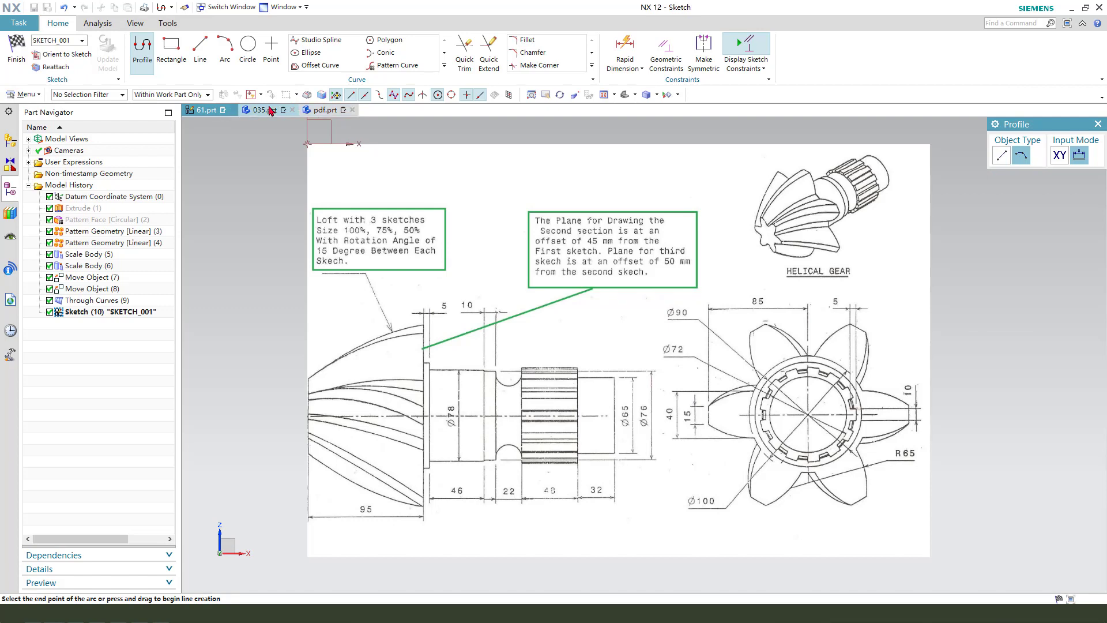
{"action": "left_click", "coordinate": [218, 111]}
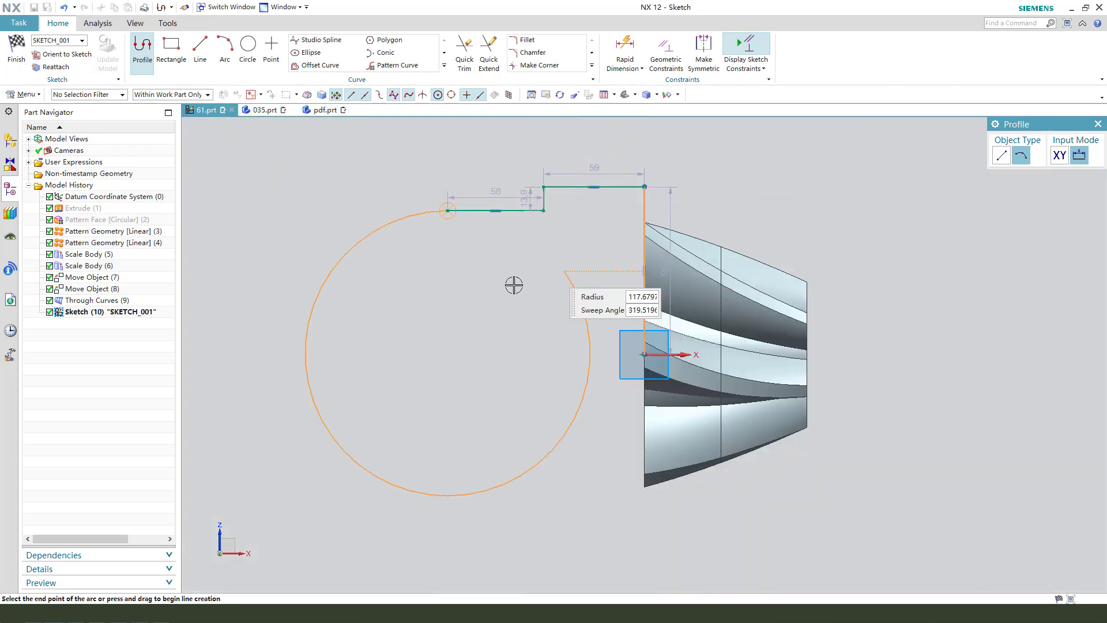
{"action": "left_click", "coordinate": [1002, 155]}
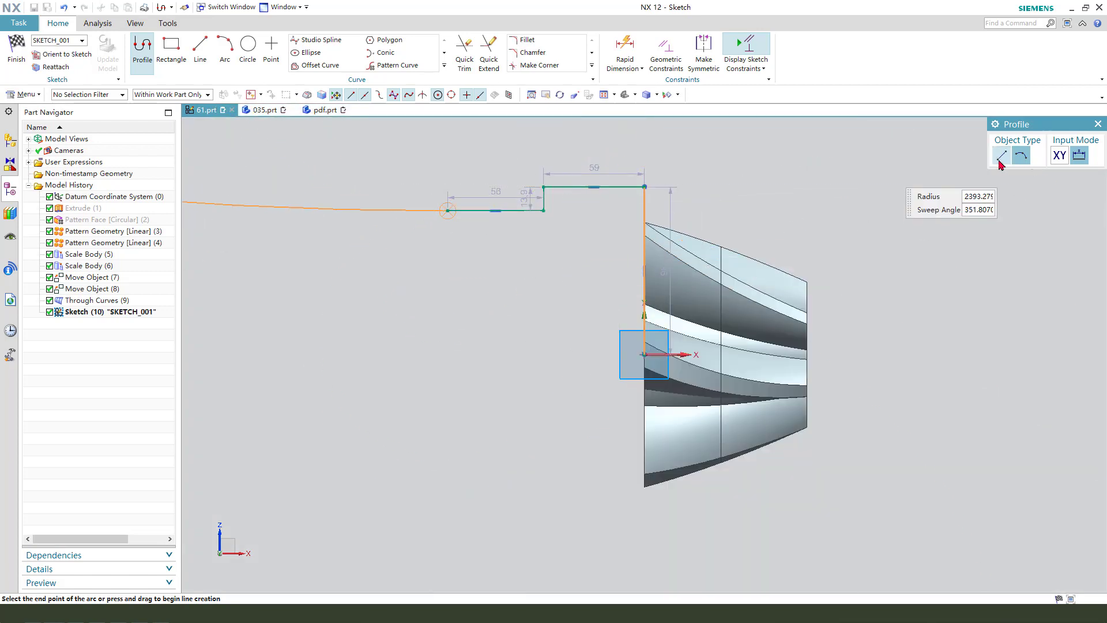
- Continue the profile about 26 mm down and 39 mm horizontally away from the gear, and add a semicircular groove arc bulging downward
{"action": "left_click", "coordinate": [448, 254]}
{"action": "left_click", "coordinate": [381, 255]}
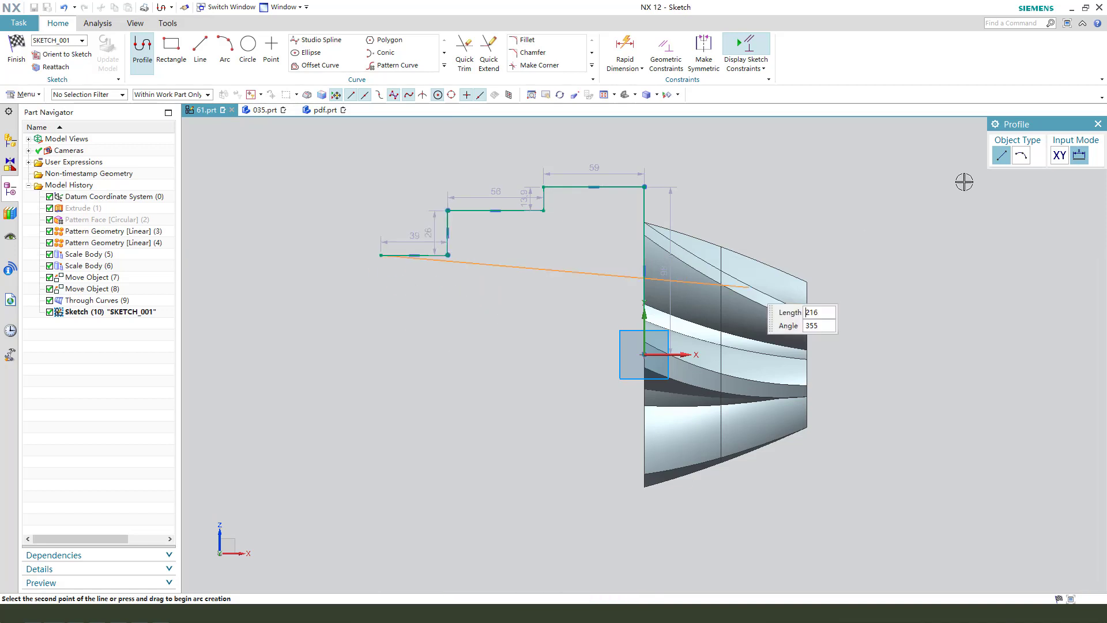
{"action": "left_click", "coordinate": [1021, 155]}
{"action": "scroll", "coordinate": [436, 264], "scroll_direction": "down", "scroll_amount": 2}
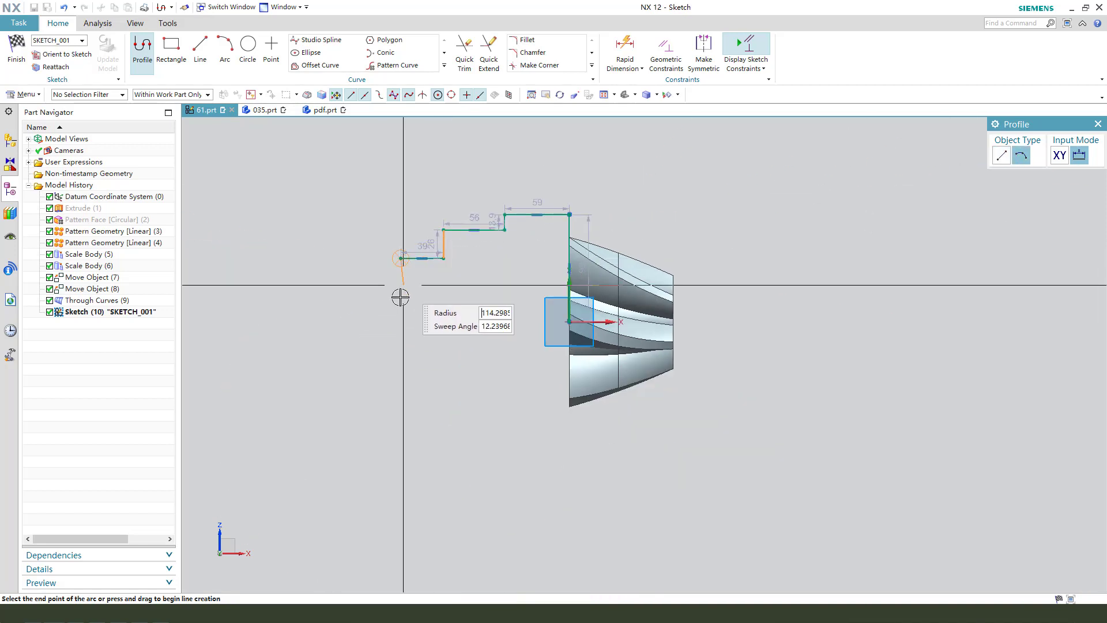
{"action": "left_click", "coordinate": [309, 256]}
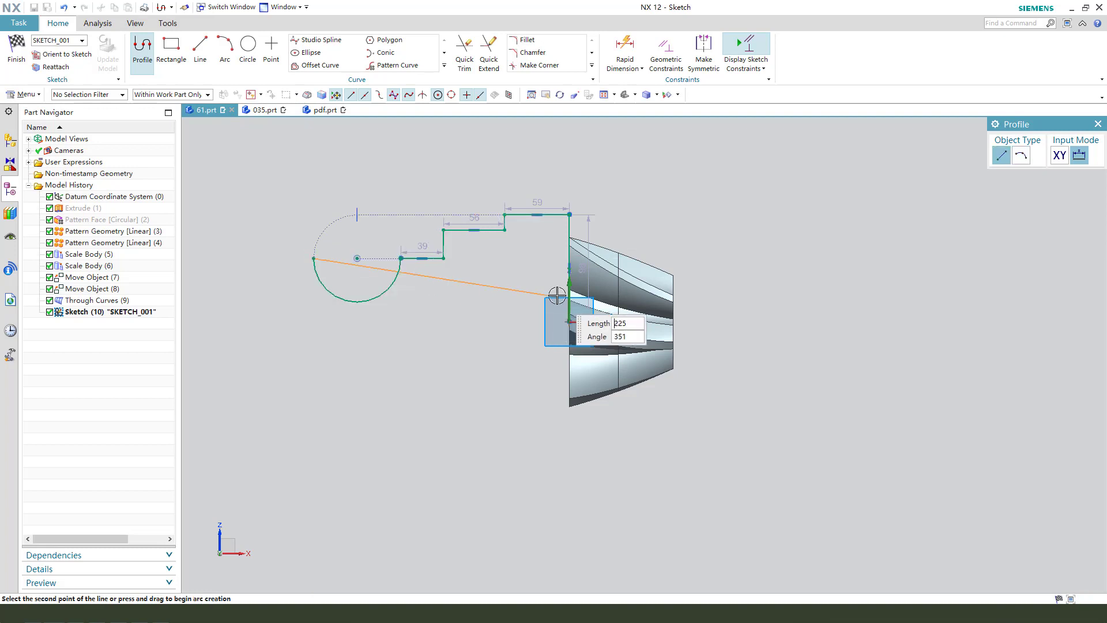
- Check the shaft in pdf.prt and extend the profile in 61.prt horizontally about 130 mm from the arc's far end
{"action": "scroll", "coordinate": [554, 294], "scroll_direction": "down", "scroll_amount": 2}
{"action": "scroll", "coordinate": [366, 279], "scroll_direction": "up", "scroll_amount": 1}
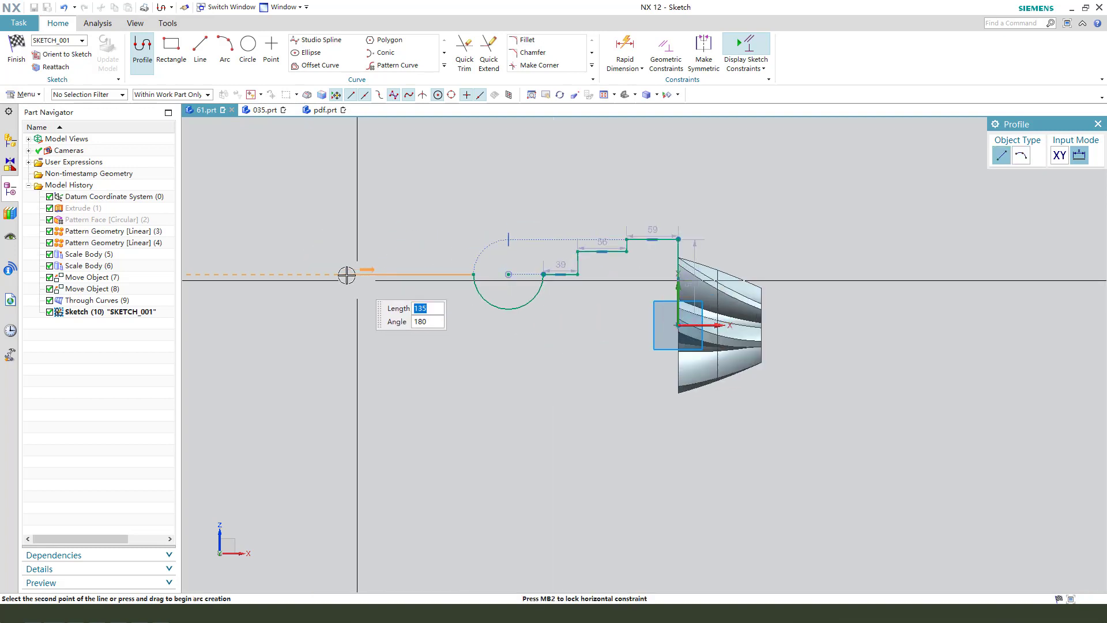
{"action": "left_click", "coordinate": [322, 111]}
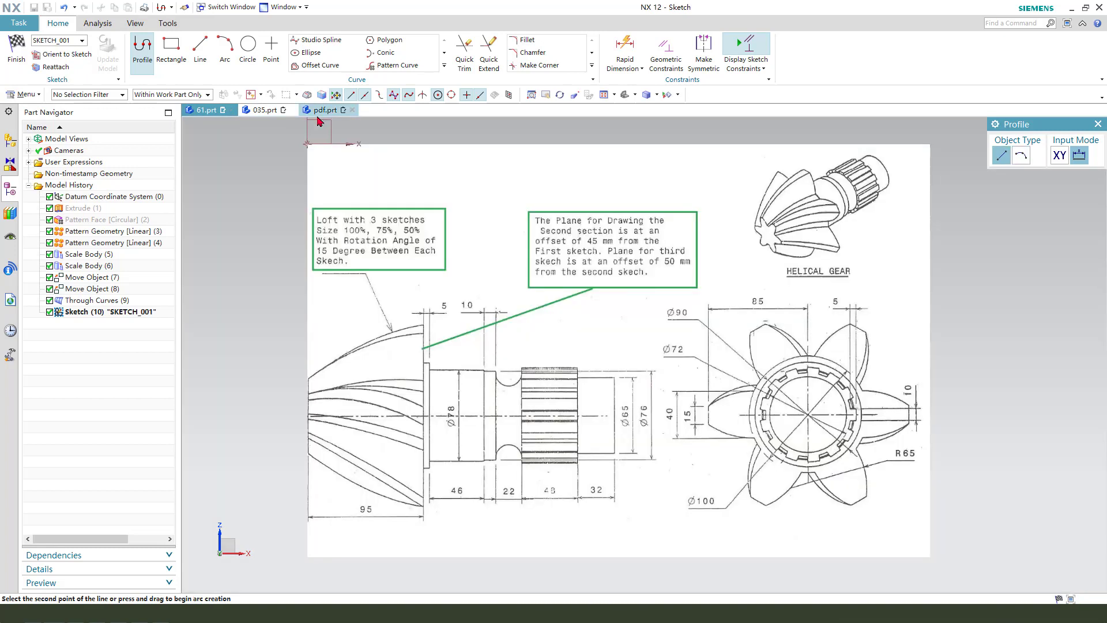
{"action": "left_click", "coordinate": [231, 111]}
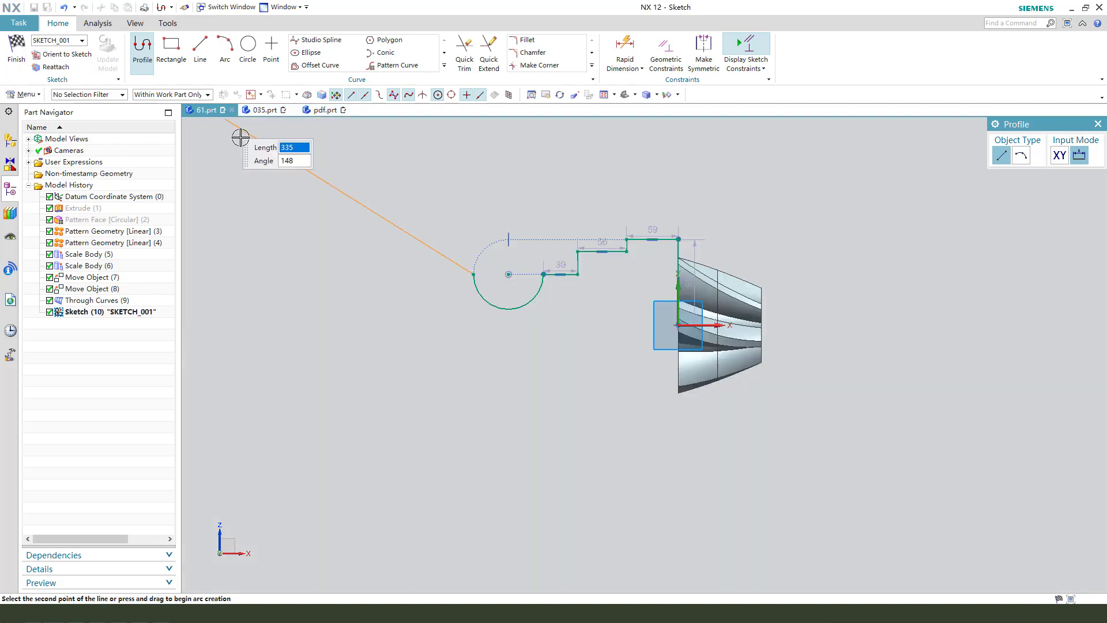
{"action": "left_click", "coordinate": [359, 279]}
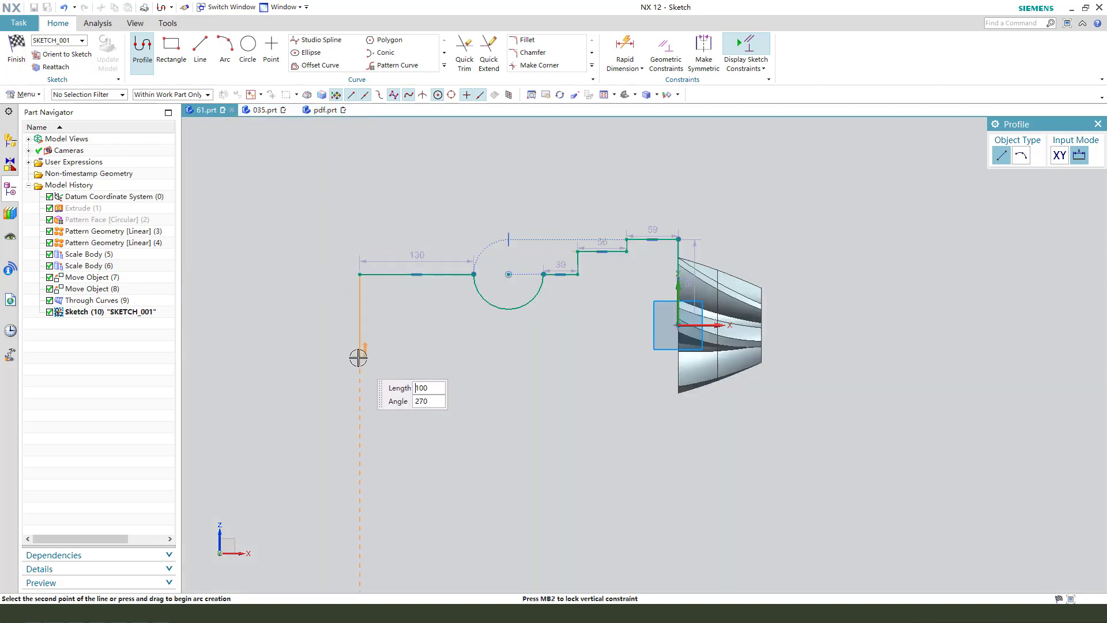
- Close the profile with a drop of about 70 mm and a line back to the origin, and make that line horizontal
{"action": "left_click", "coordinate": [359, 335]}
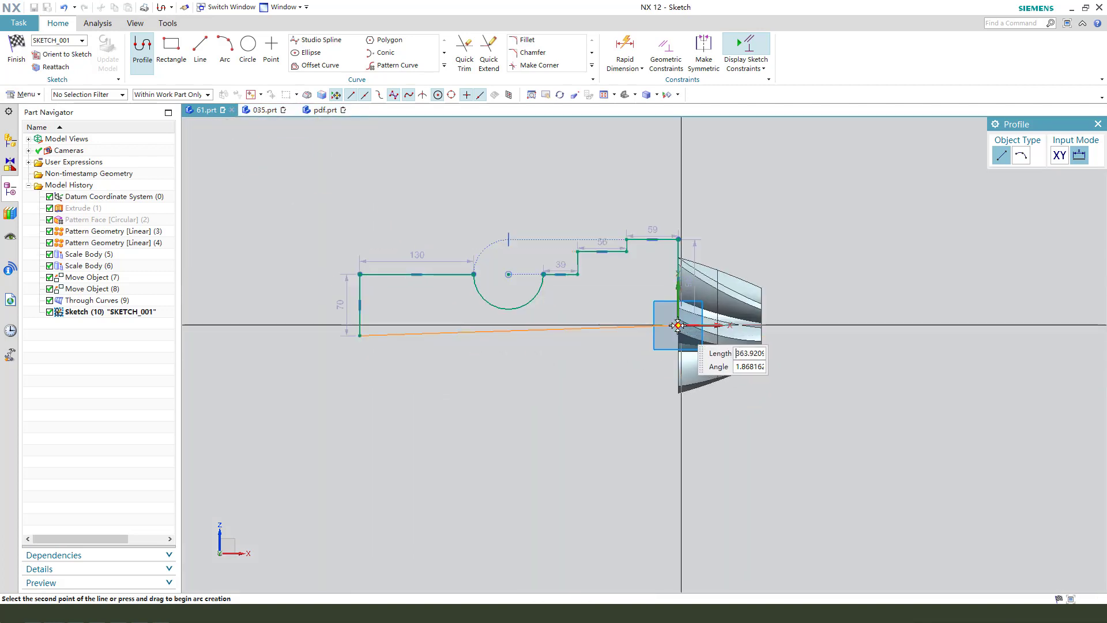
{"action": "left_click", "coordinate": [677, 326]}
{"action": "key", "text": "Escape"}
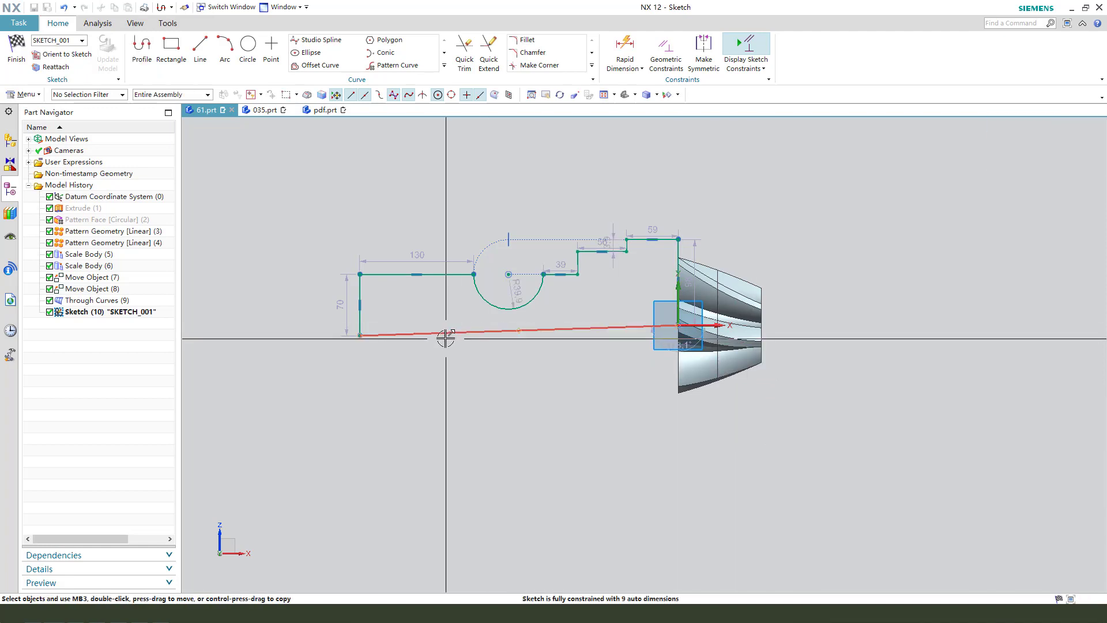
{"action": "left_click", "coordinate": [445, 333]}
{"action": "left_click", "coordinate": [578, 301]}
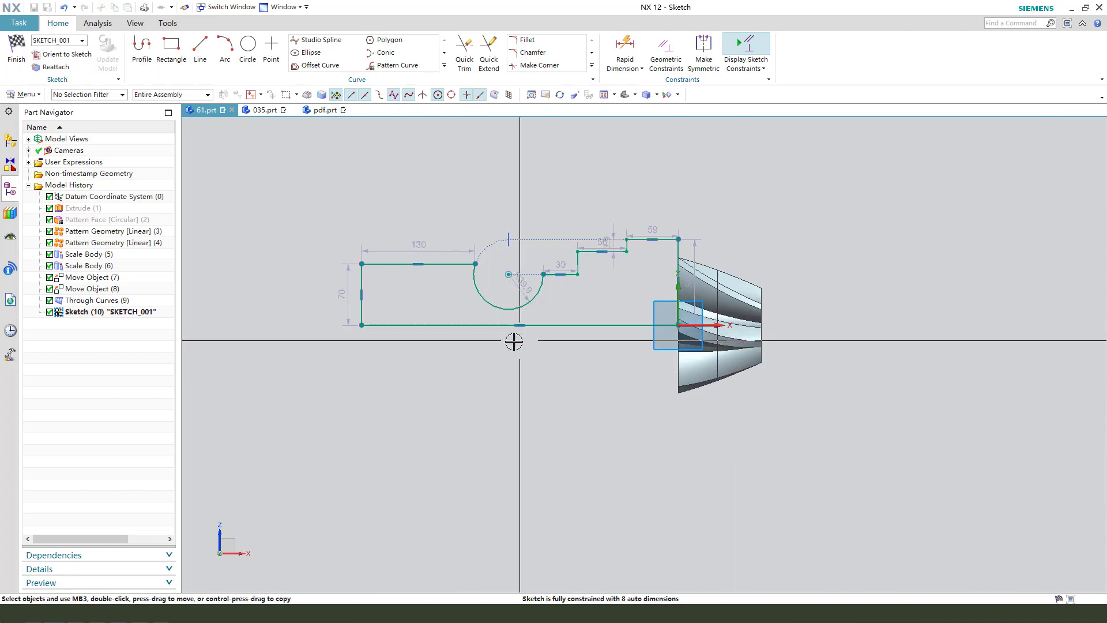
{"action": "scroll", "coordinate": [597, 369], "scroll_direction": "up", "scroll_amount": 1}
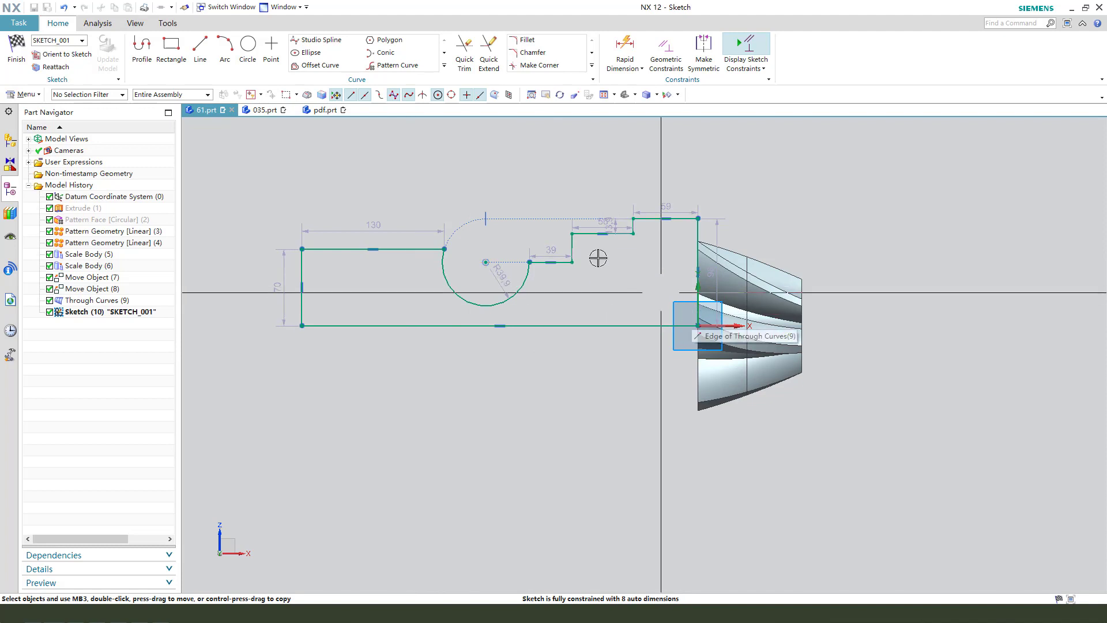
- Check the shaft dimensions in pdf.prt and set the width of the shoulder beside the gear to 5 mm in 61.prt
{"action": "left_click", "coordinate": [326, 111]}
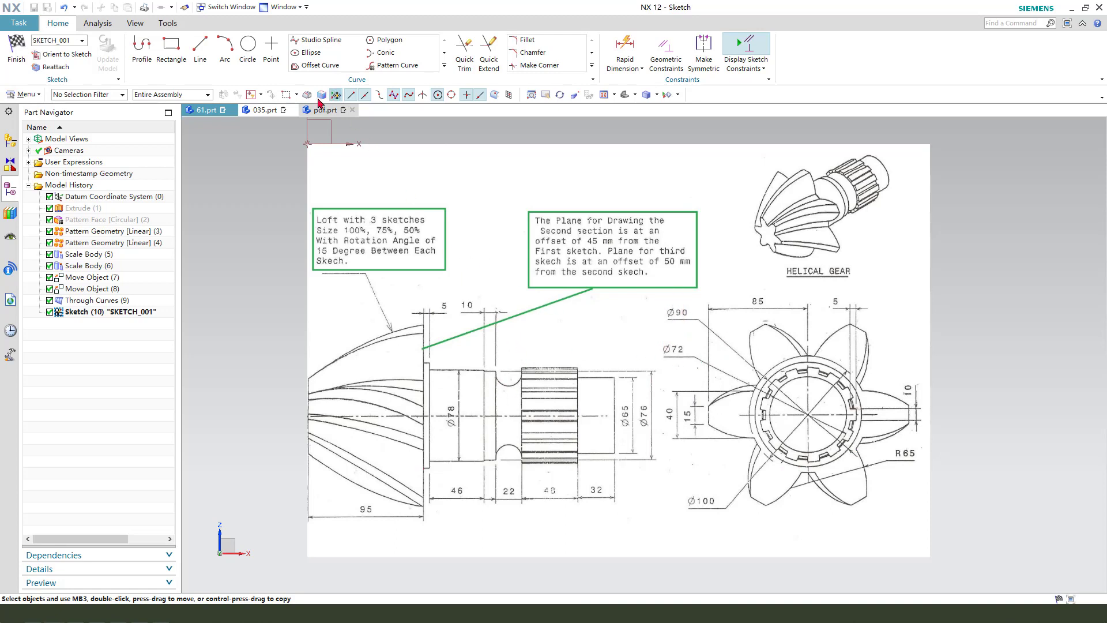
{"action": "left_click", "coordinate": [206, 110]}
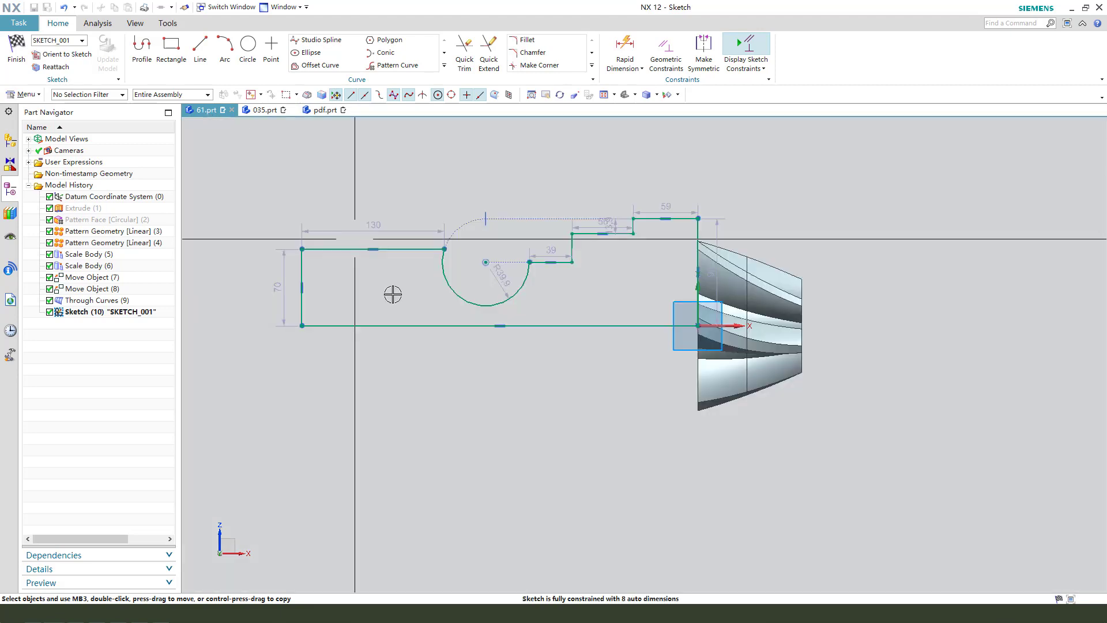
{"action": "scroll", "coordinate": [742, 231], "scroll_direction": "up", "scroll_amount": 1}
{"action": "left_click_drag", "start_coordinate": [647, 196], "coordinate": [647, 171]}
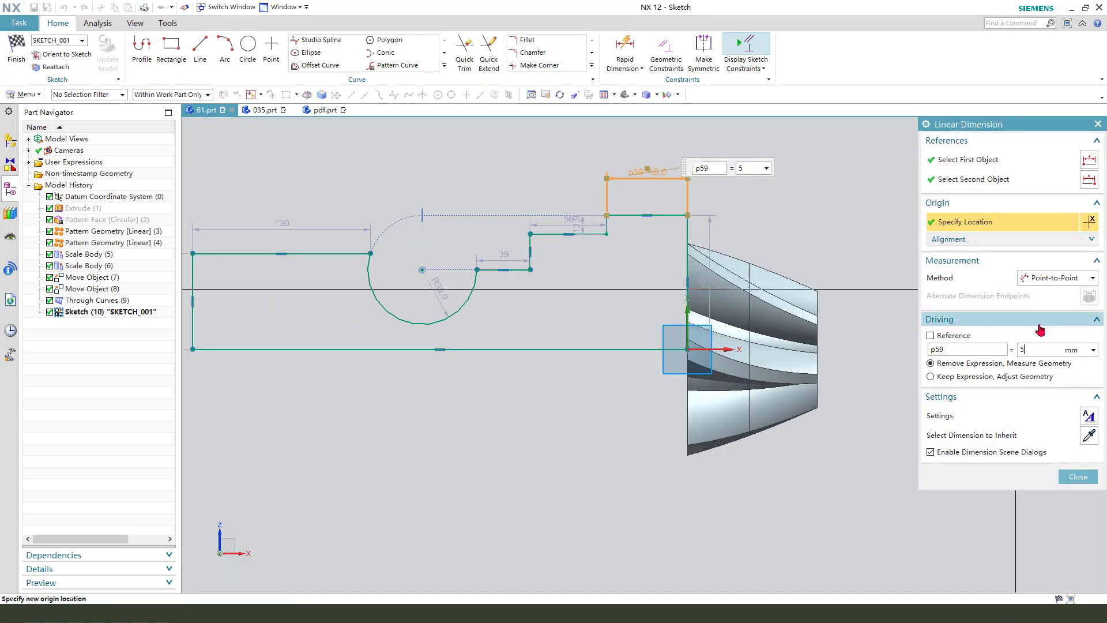
{"action": "key", "text": "Return"}
{"action": "middle_click", "coordinate": [831, 331]}
- Set the shoulder's height above the axis line to 45 mm and stretch the profile's far end to about 81 mm from the origin
{"action": "scroll", "coordinate": [724, 330], "scroll_direction": "up", "scroll_amount": 5}
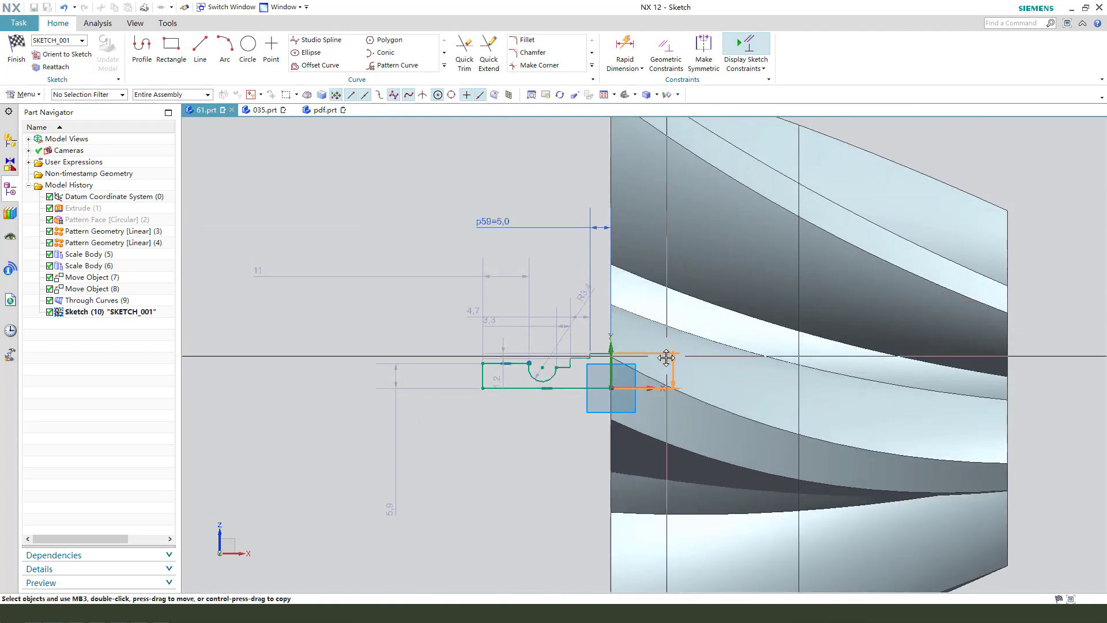
{"action": "double_click", "coordinate": [666, 358]}
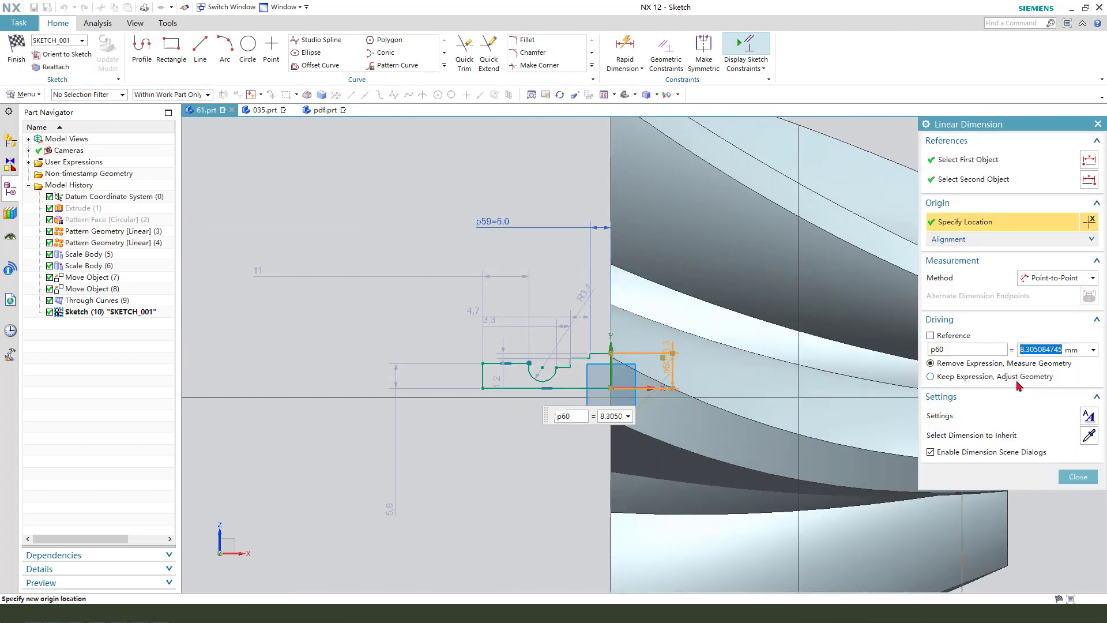
{"action": "type", "text": "45"}
{"action": "key", "text": "Return"}
{"action": "key", "text": "Escape"}
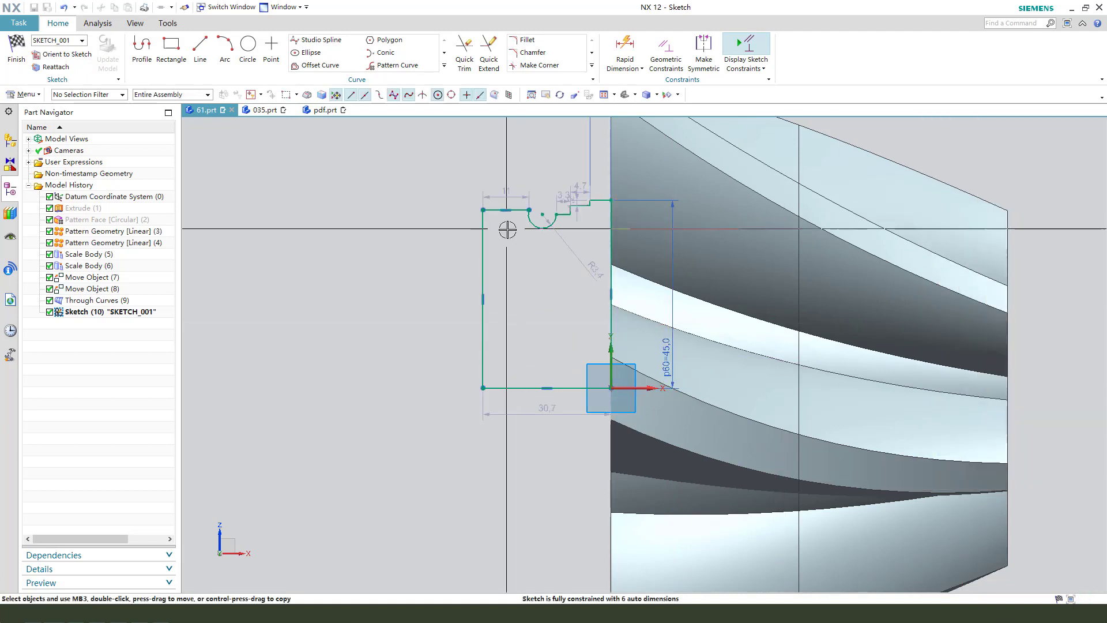
{"action": "left_click_drag", "start_coordinate": [483, 237], "coordinate": [273, 247]}
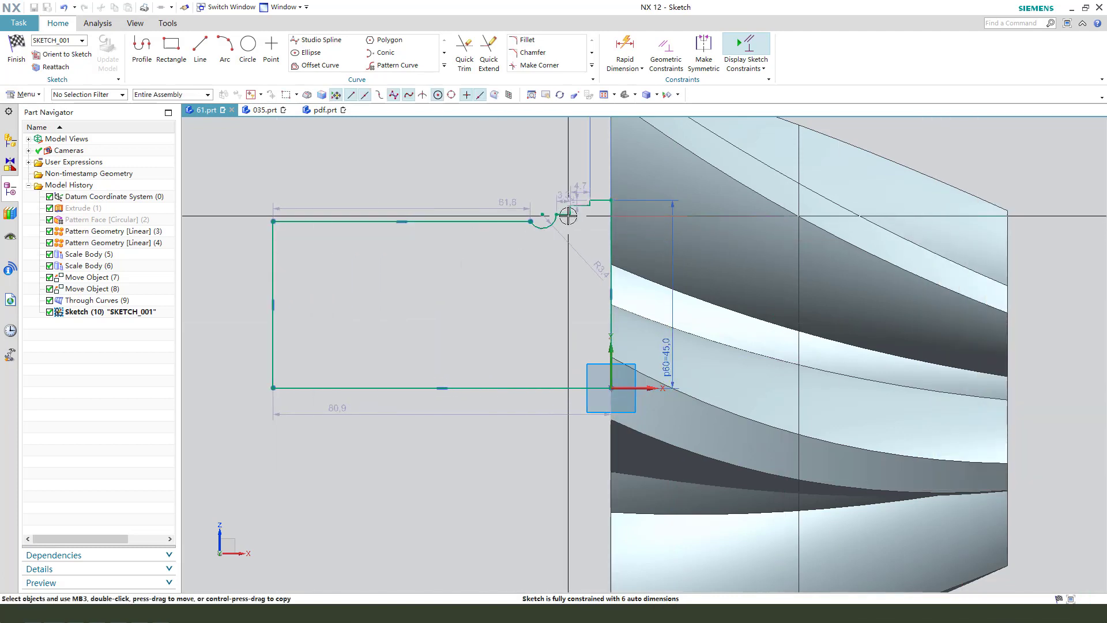
- Dimension the height of the step next to the shoulder above the axis line as 78/2
{"action": "scroll", "coordinate": [580, 223], "scroll_direction": "up", "scroll_amount": 2}
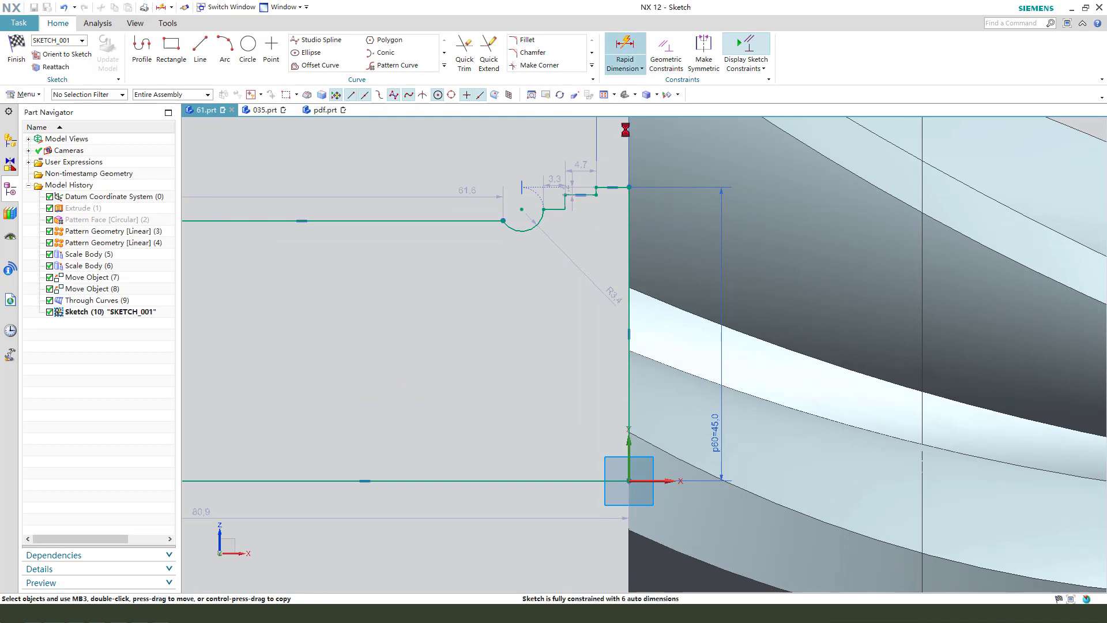
{"action": "left_click", "coordinate": [594, 196]}
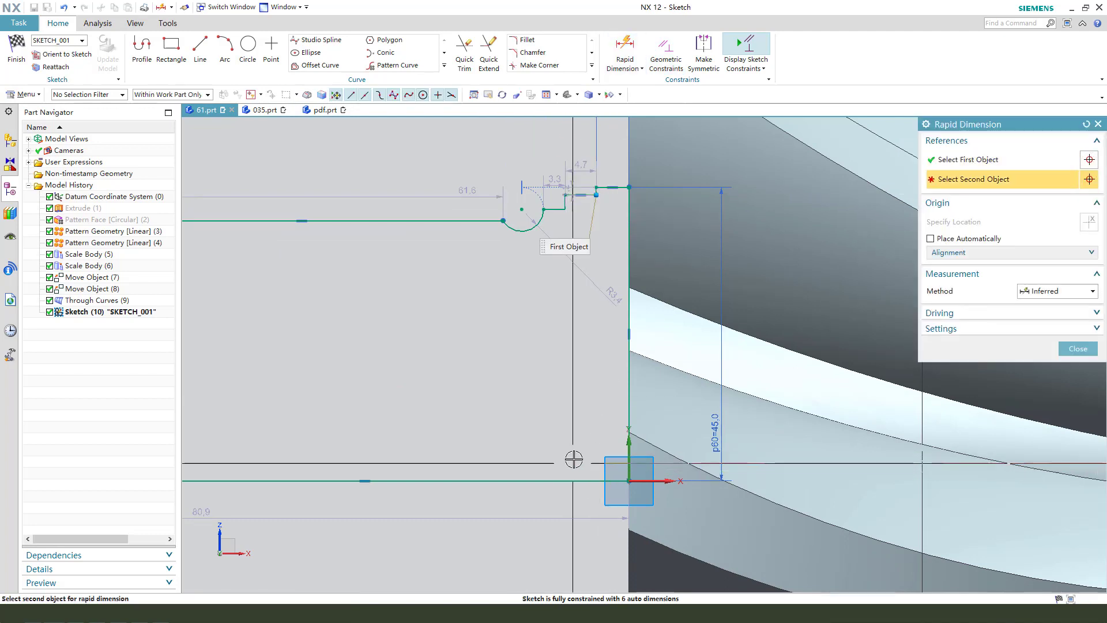
{"action": "left_click", "coordinate": [574, 479]}
{"action": "left_click", "coordinate": [570, 354]}
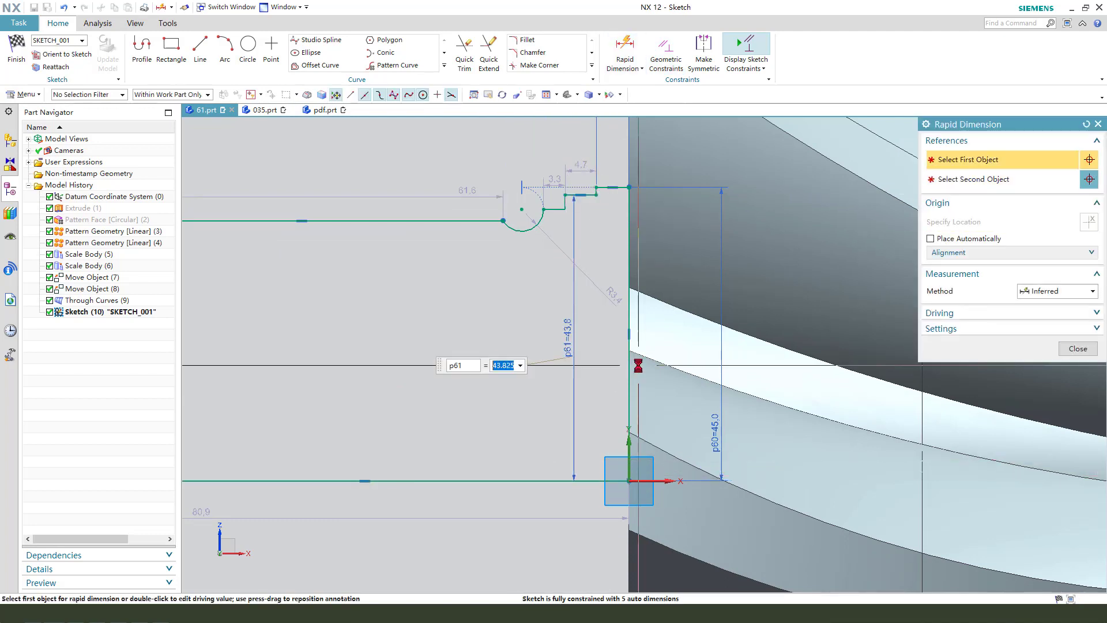
{"action": "type", "text": "78/2"}
{"action": "key", "text": "Return"}
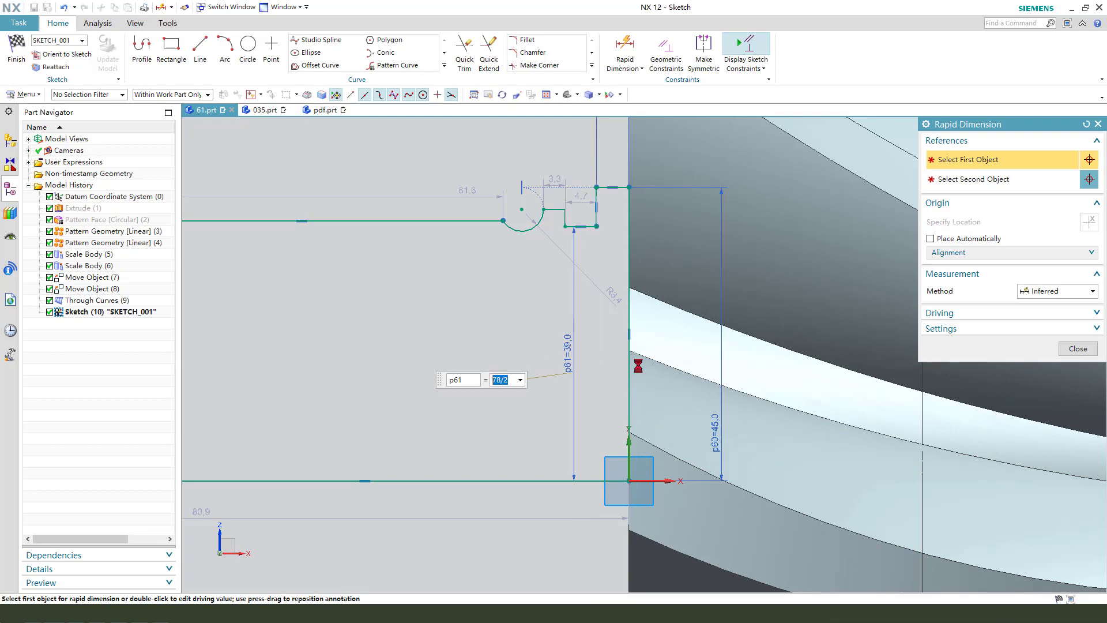
{"action": "left_click", "coordinate": [1078, 349]}
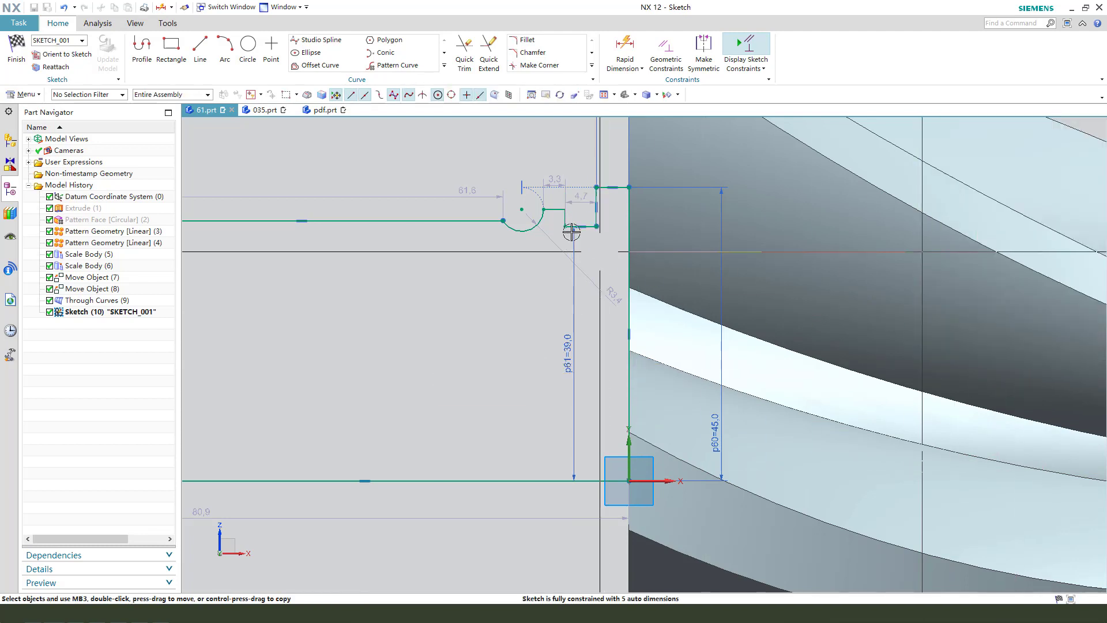
- Pull the groove arc's near end below the 39 mm high step, and set that step's length to 46 mm per pdf.prt
{"action": "left_click_drag", "start_coordinate": [542, 210], "coordinate": [528, 243]}
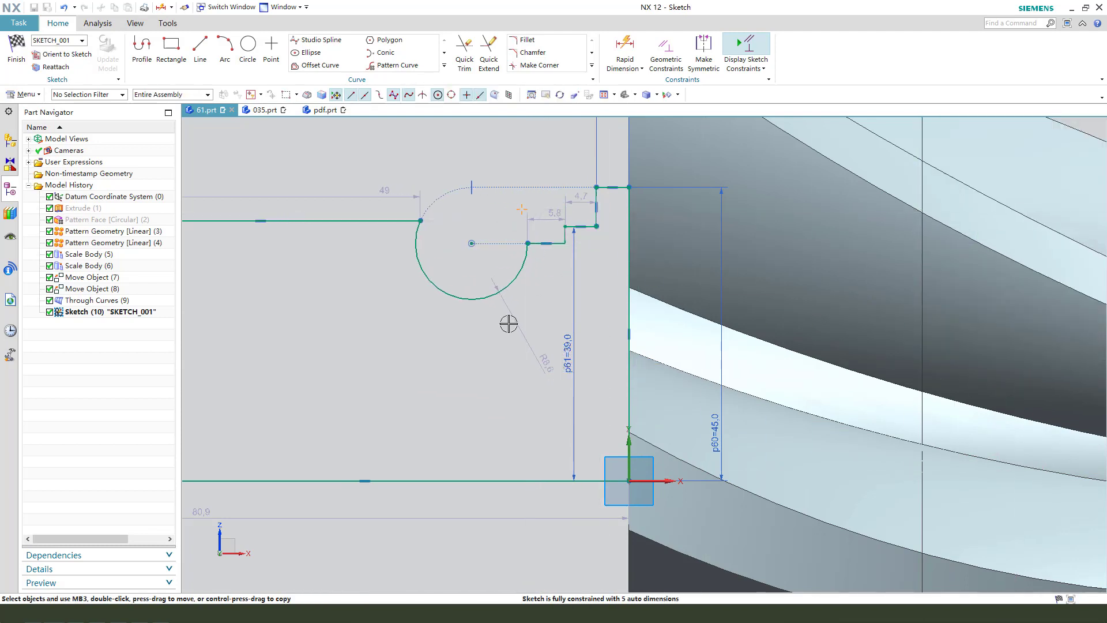
{"action": "left_click", "coordinate": [324, 110]}
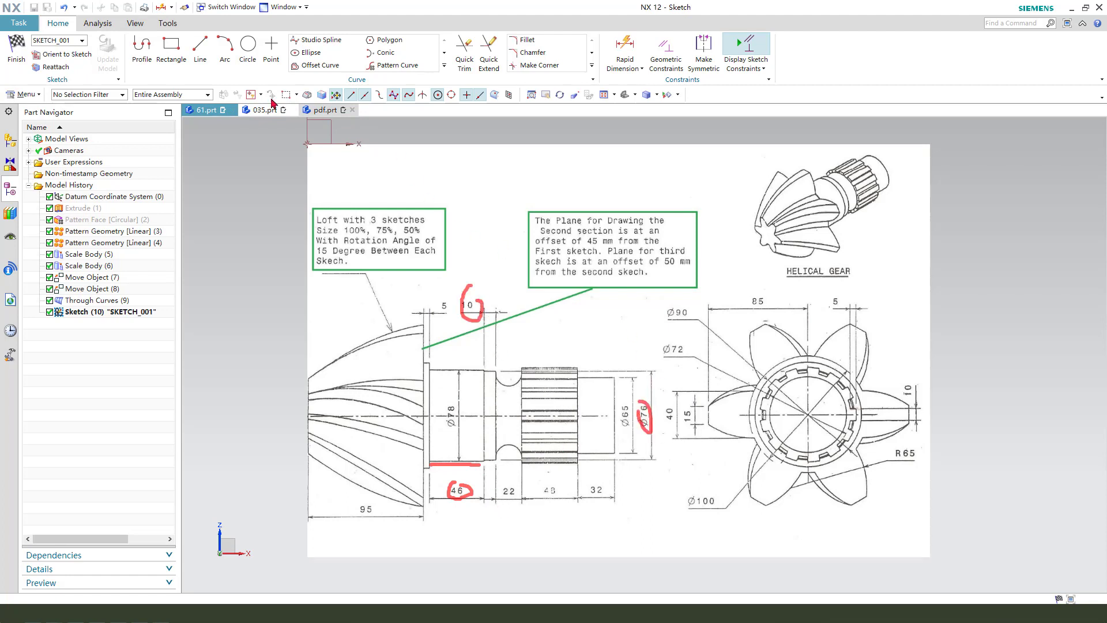
{"action": "left_click", "coordinate": [206, 109]}
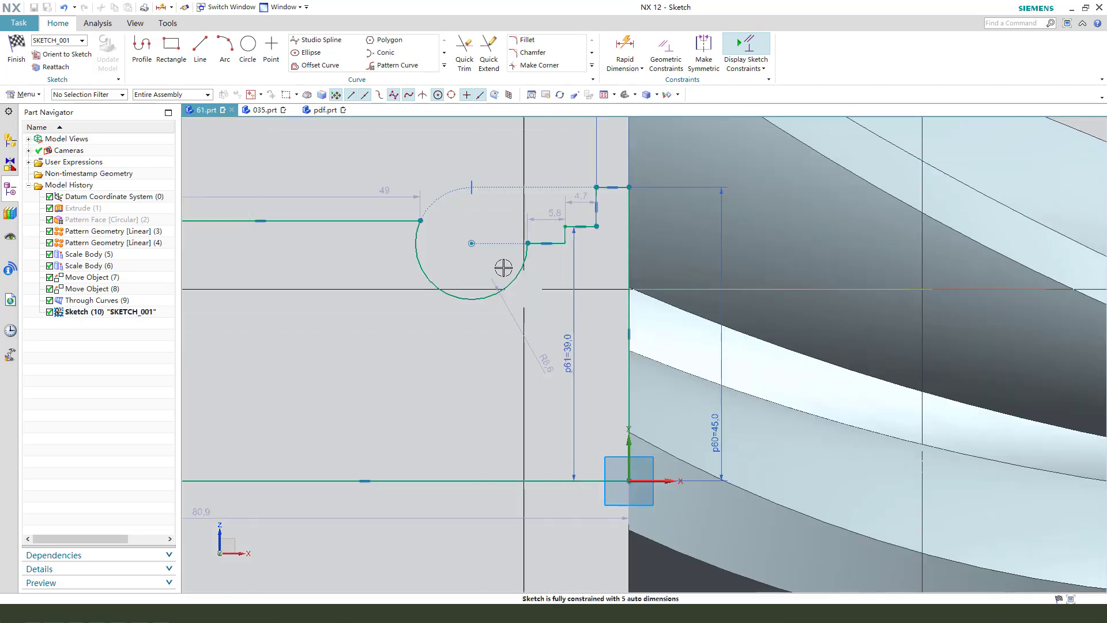
{"action": "scroll", "coordinate": [536, 225], "scroll_direction": "up", "scroll_amount": 3}
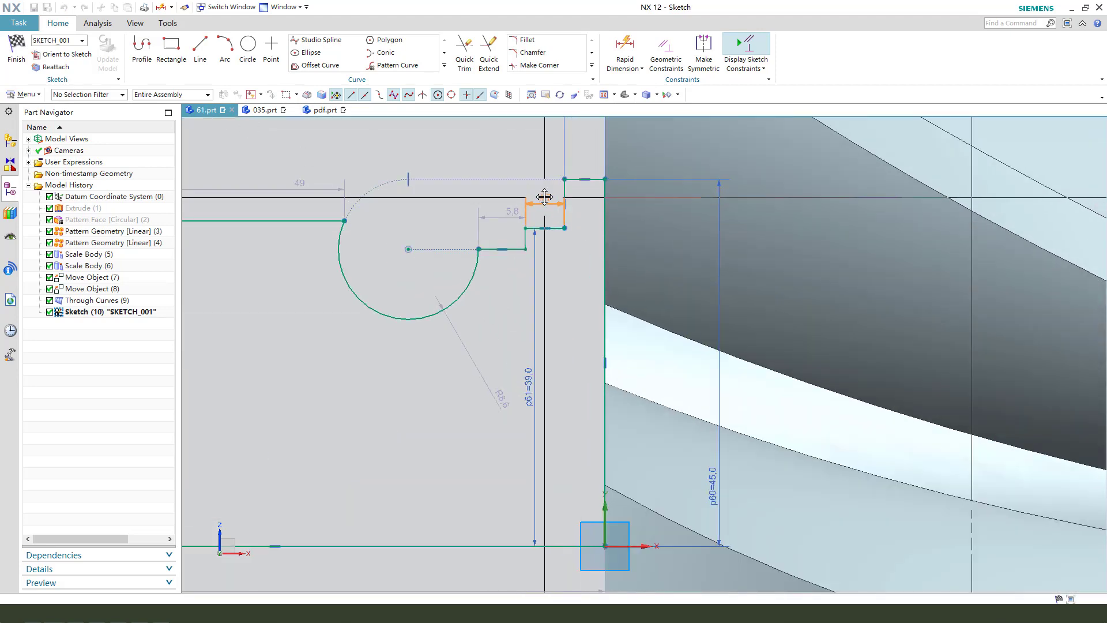
{"action": "double_click", "coordinate": [544, 198]}
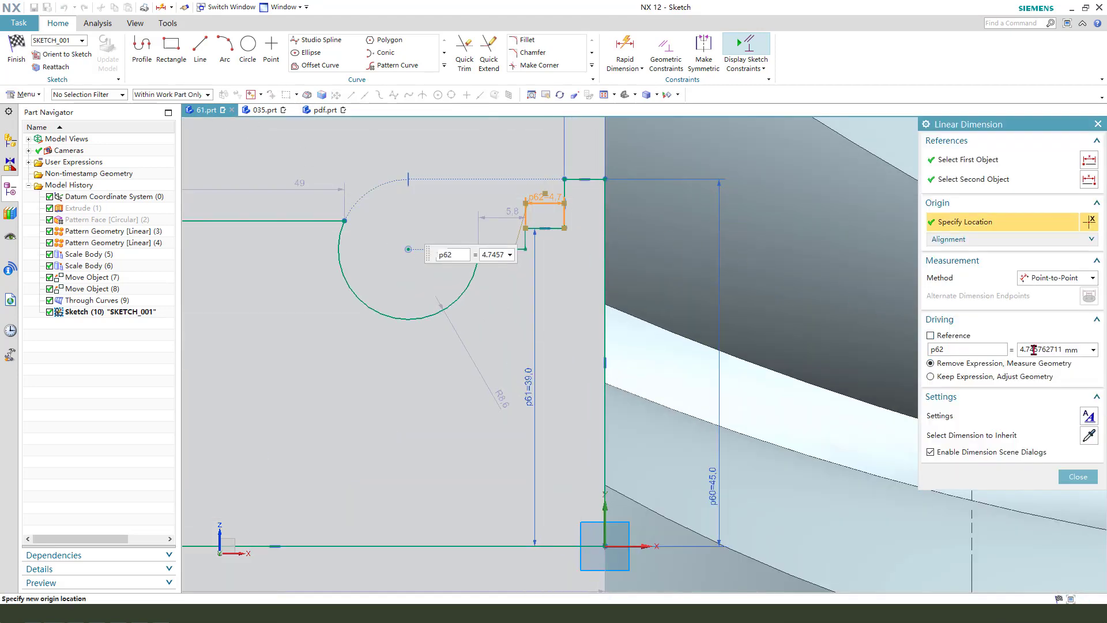
{"action": "middle_click", "coordinate": [626, 340]}
- Move the groove arc's near end past the 46 mm step and set the short step before the groove to 10 mm long
{"action": "scroll", "coordinate": [621, 289], "scroll_direction": "down", "scroll_amount": 3}
{"action": "mouse_move", "coordinate": [480, 251]}
{"action": "left_mouse_down"}
{"action": "mouse_move", "coordinate": [326, 249]}
{"action": "mouse_move", "coordinate": [314, 285]}
{"action": "left_mouse_up"}
{"action": "scroll", "coordinate": [315, 286], "scroll_direction": "up", "scroll_amount": 2}
{"action": "scroll", "coordinate": [314, 285], "scroll_direction": "up", "scroll_amount": 1}
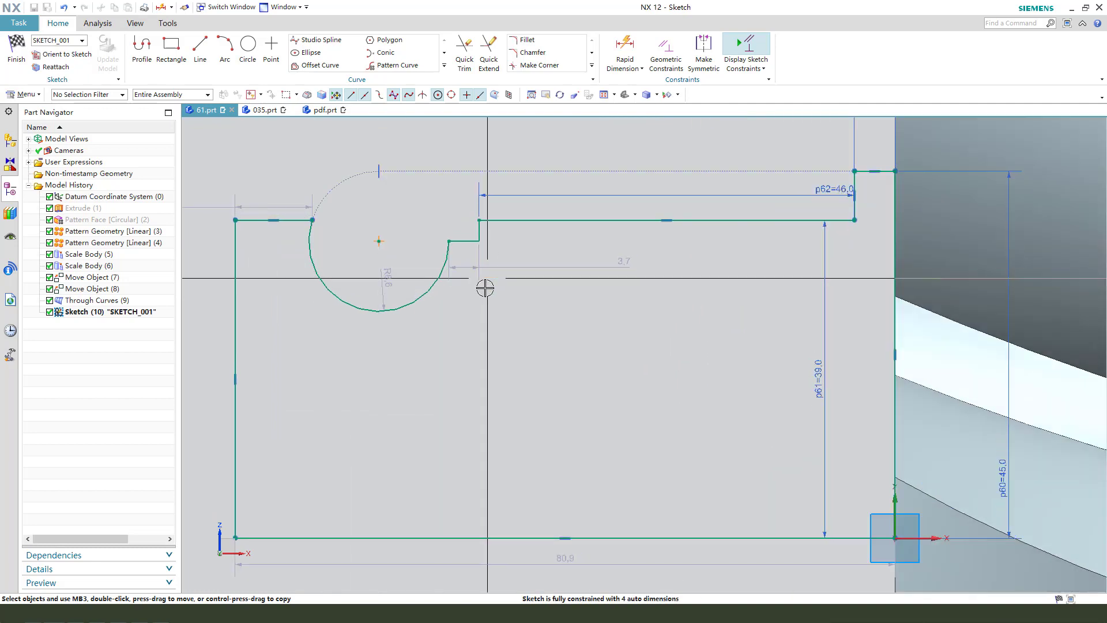
{"action": "double_click", "coordinate": [460, 140]}
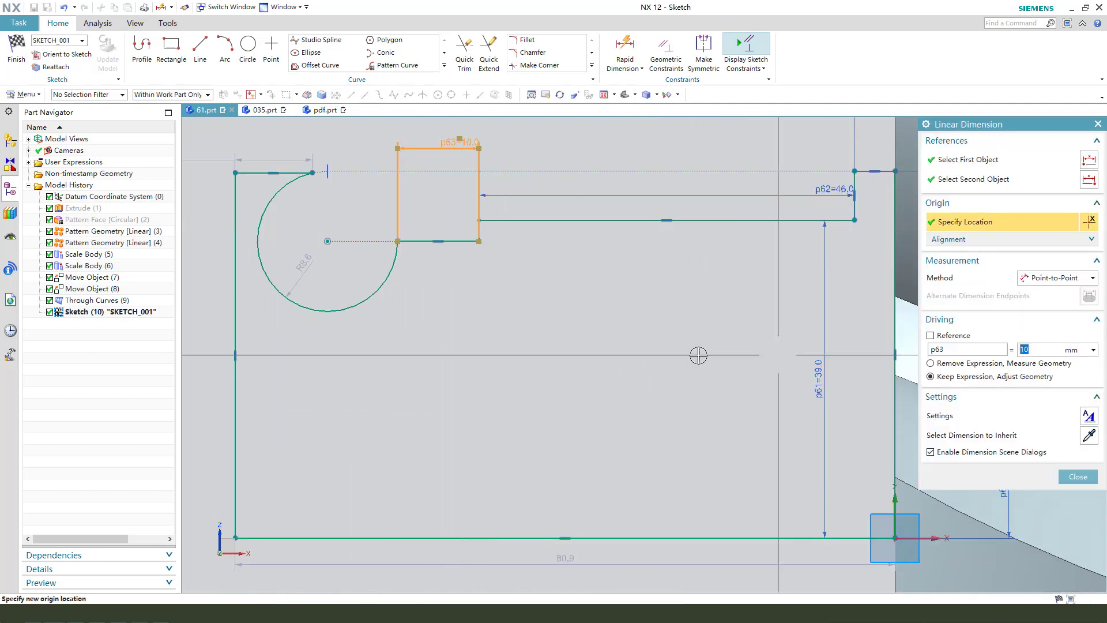
{"action": "middle_click", "coordinate": [554, 195]}
- Stretch the profile's far end away from the gear to about 103 mm from the origin
{"action": "scroll", "coordinate": [552, 194], "scroll_direction": "down", "scroll_amount": 2}
{"action": "scroll", "coordinate": [369, 185], "scroll_direction": "up", "scroll_amount": 2}
{"action": "mouse_move", "coordinate": [424, 177]}
{"action": "left_mouse_down"}
{"action": "mouse_move", "coordinate": [339, 178]}
{"action": "mouse_move", "coordinate": [162, 212]}
{"action": "left_mouse_up"}
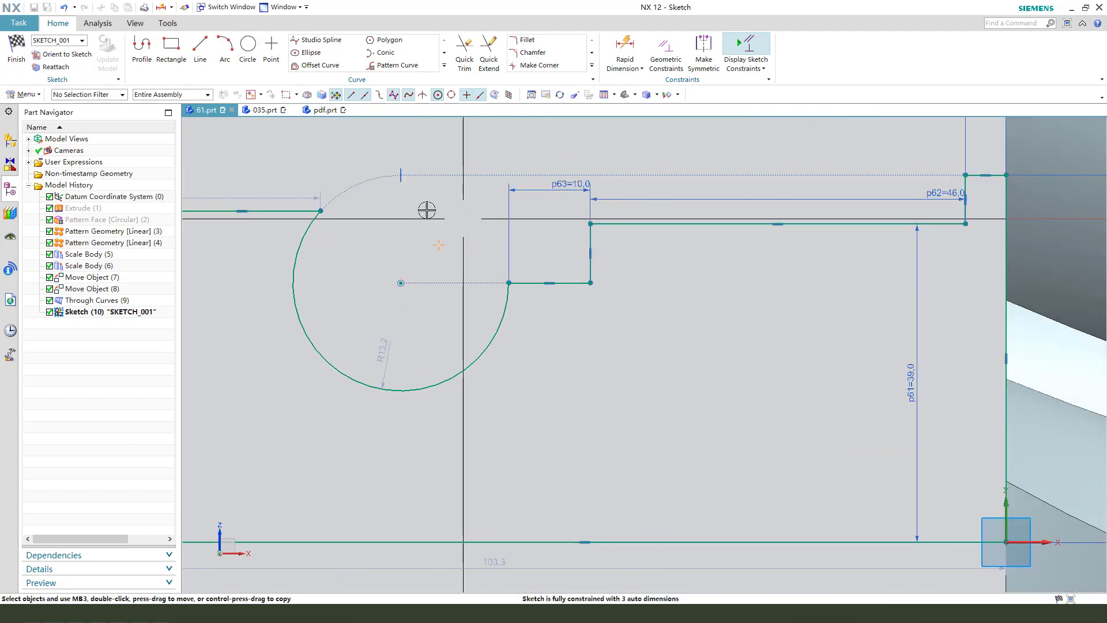
- Dimension the height of the 10 mm long step above the axis line as 76/2
{"action": "scroll", "coordinate": [525, 304], "scroll_direction": "down", "scroll_amount": 3}
{"action": "scroll", "coordinate": [524, 254], "scroll_direction": "up", "scroll_amount": 2}
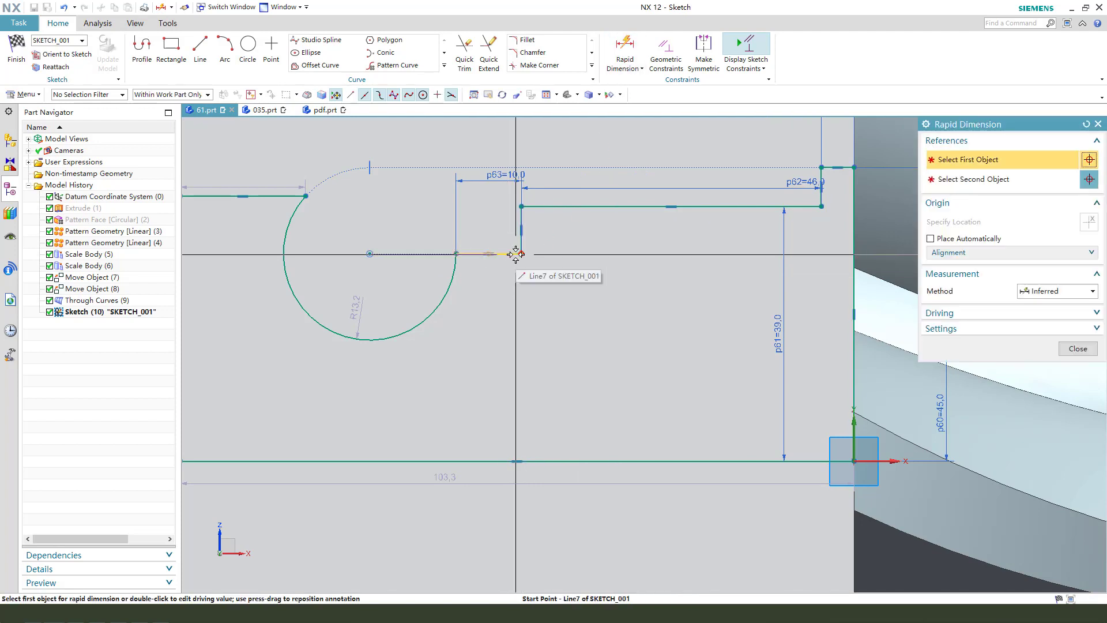
{"action": "left_click", "coordinate": [519, 254]}
{"action": "left_click", "coordinate": [558, 460]}
{"action": "left_click", "coordinate": [612, 391]}
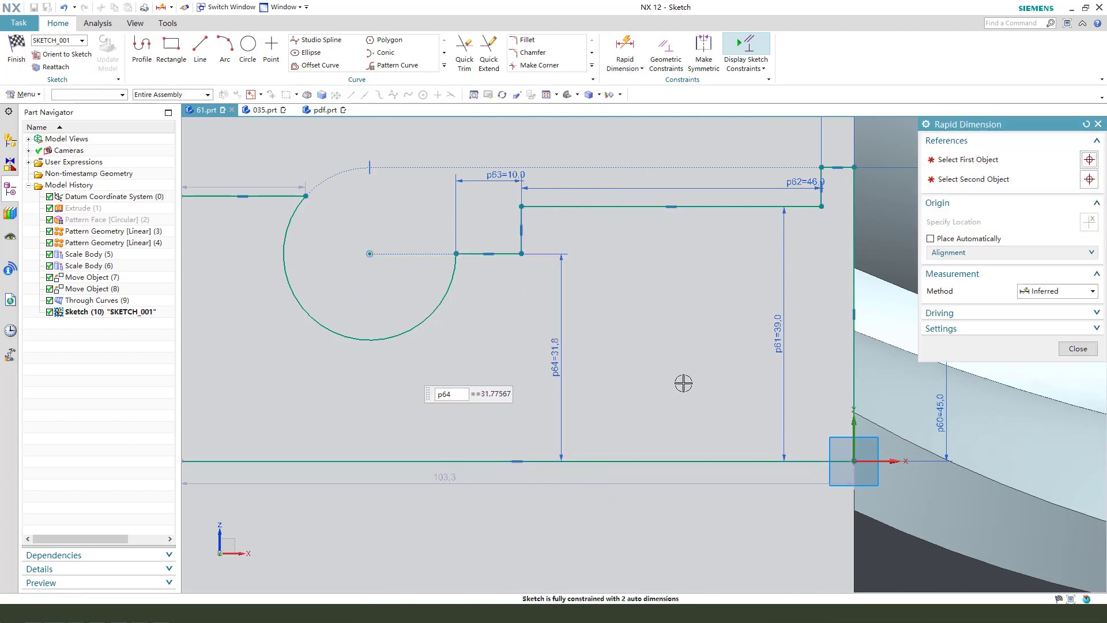
{"action": "type", "text": "76/2"}
{"action": "key", "text": "Return"}
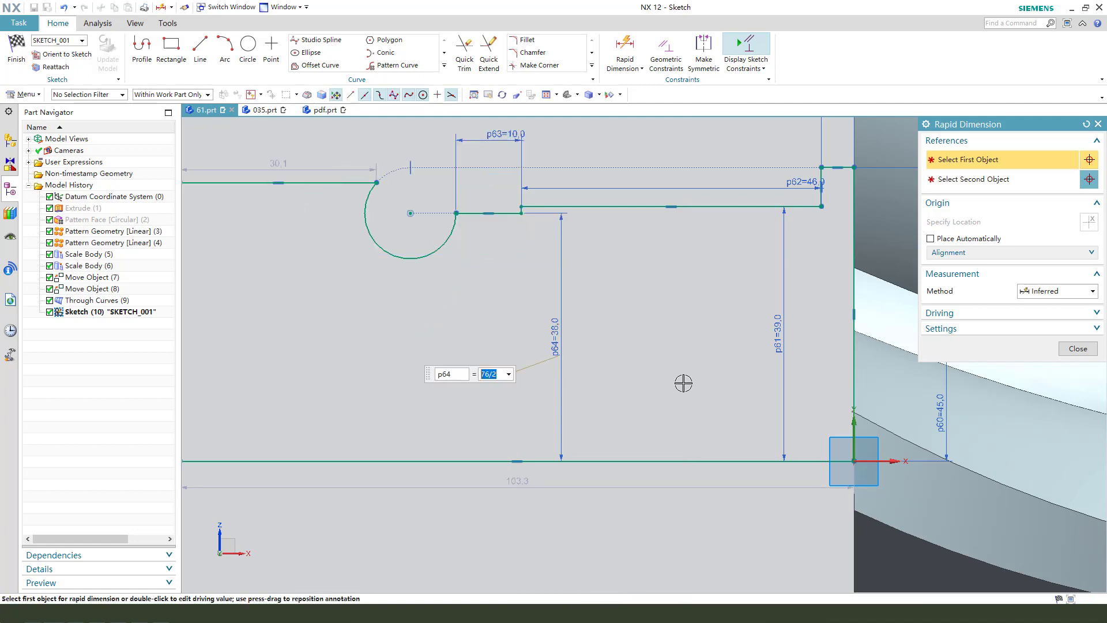
{"action": "left_click", "coordinate": [1077, 349]}
- Replace the profile's line beyond the groove with a vertical line about 4.9 mm up from the arc and a horizontal line about 29.5 mm long
{"action": "scroll", "coordinate": [591, 237], "scroll_direction": "down", "scroll_amount": 2}
{"action": "left_click", "coordinate": [306, 111]}
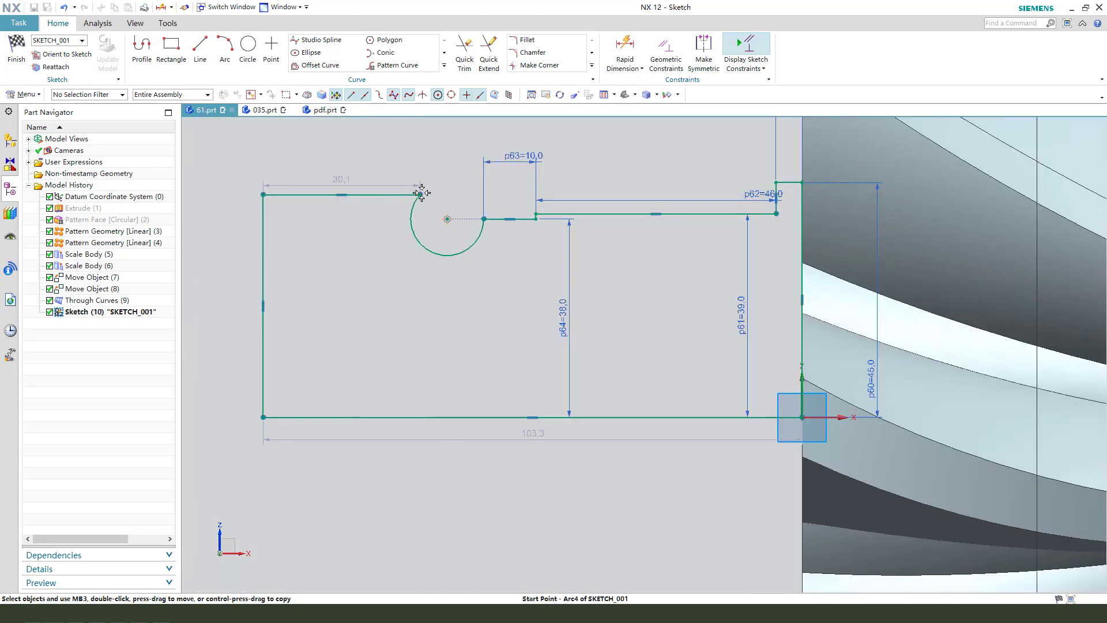
{"action": "left_click", "coordinate": [321, 219]}
{"action": "key", "text": "Delete"}
{"action": "left_click", "coordinate": [199, 50]}
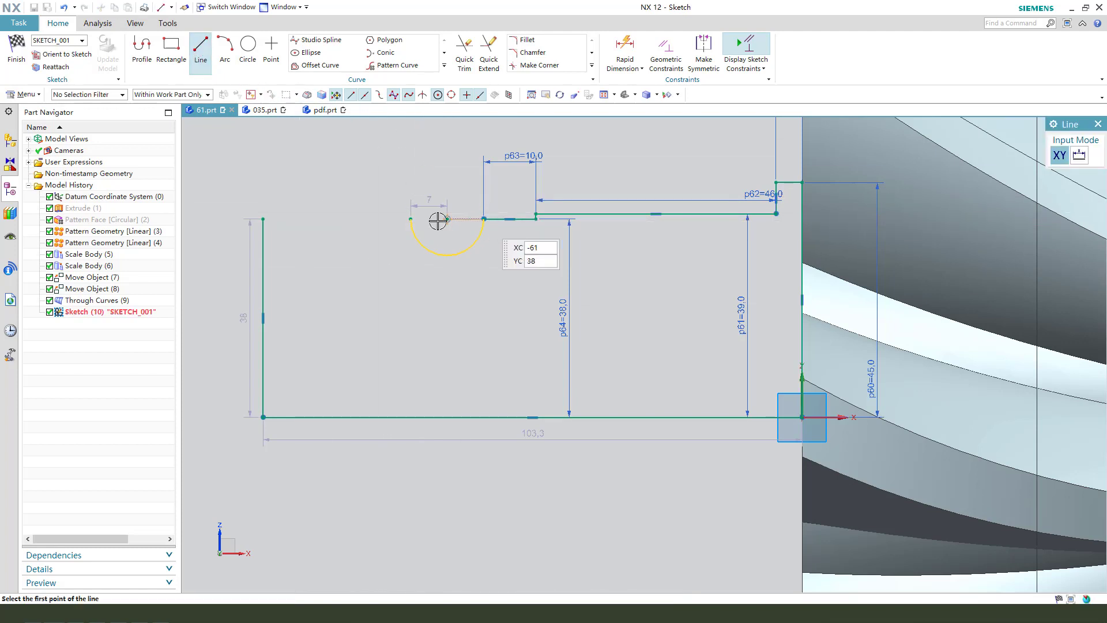
{"action": "left_click", "coordinate": [411, 194]}
{"action": "left_click", "coordinate": [257, 194]}
{"action": "key", "text": "Escape"}
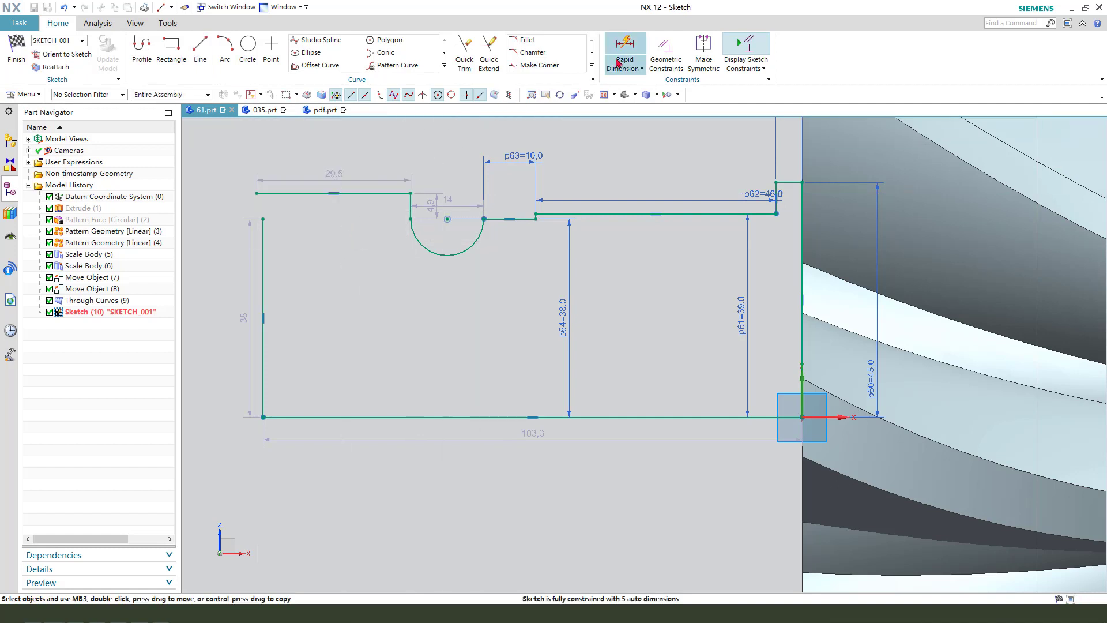
- Make a corner between the new horizontal line and the profile's vertical end line
{"action": "left_click", "coordinate": [531, 65]}
{"action": "left_click", "coordinate": [322, 193]}
{"action": "left_click", "coordinate": [264, 239]}
{"action": "key", "text": "Escape"}
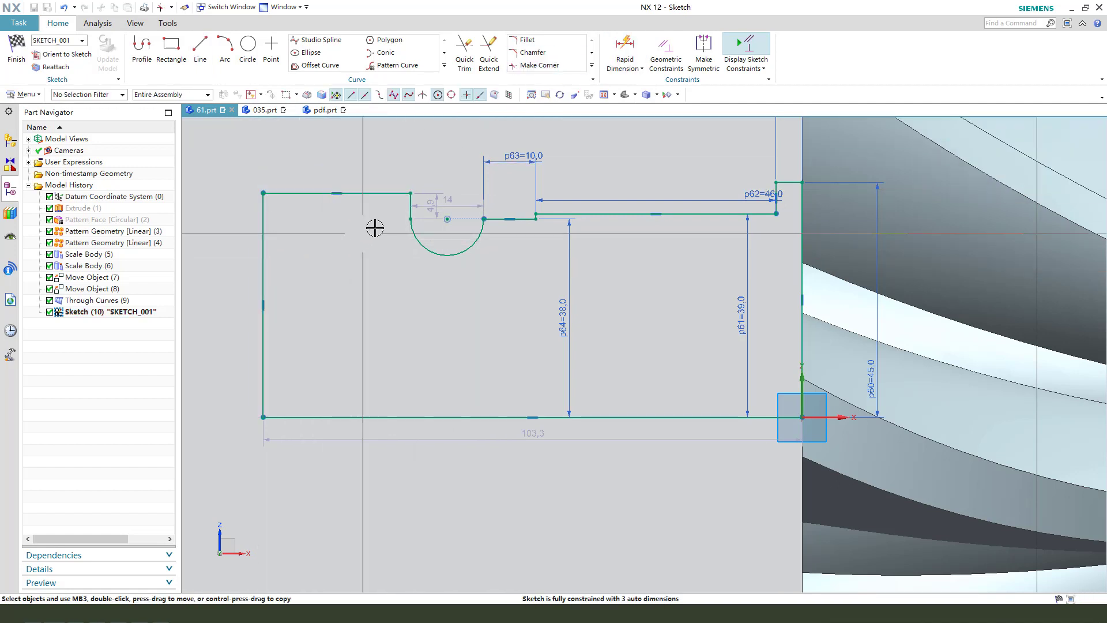
- Try to set the groove's width to 22 mm and undo the change
{"action": "left_click", "coordinate": [455, 156]}
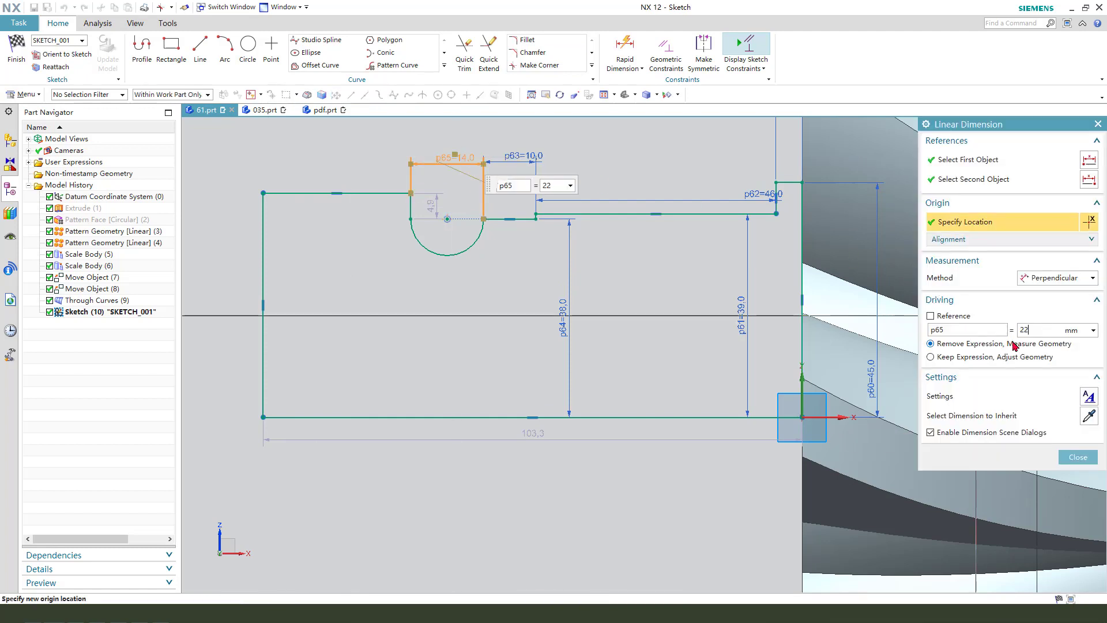
{"action": "key", "text": "Escape"}
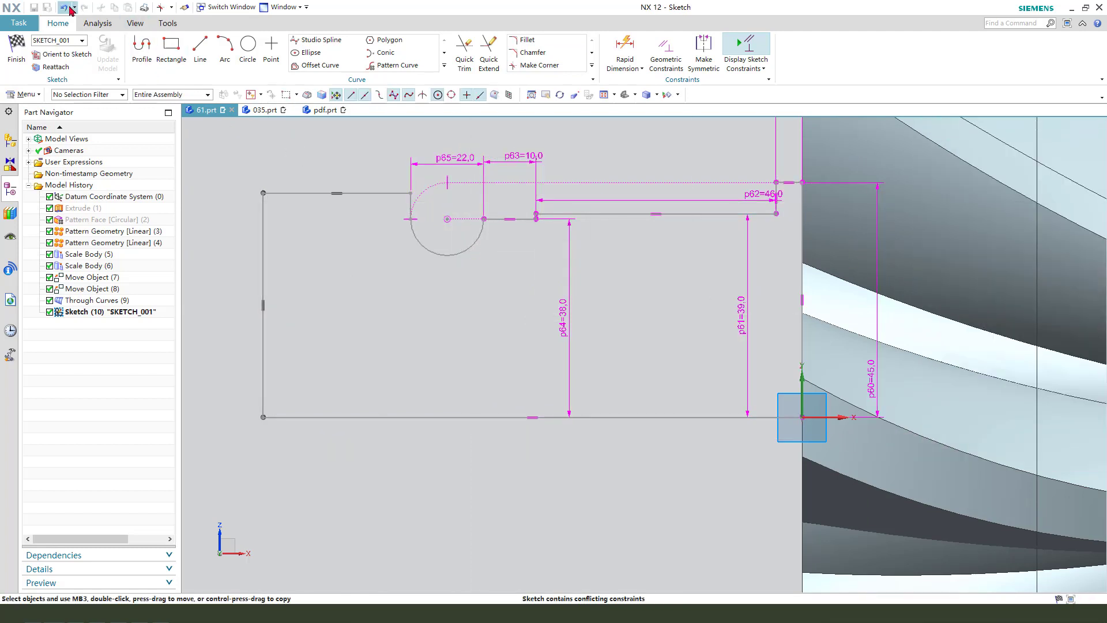
{"action": "left_click", "coordinate": [67, 8]}
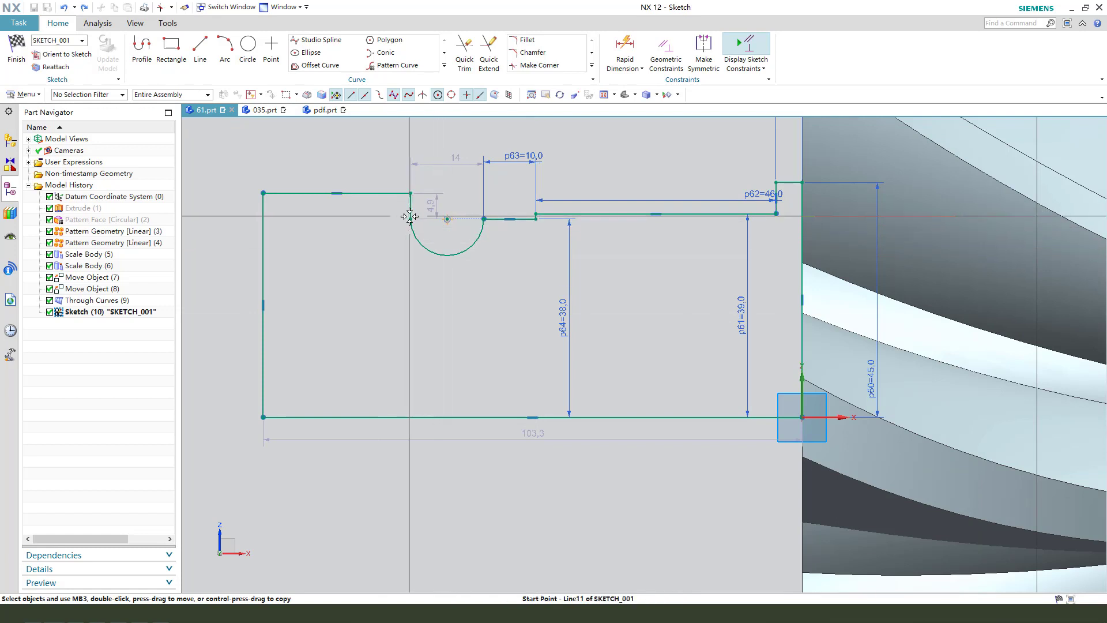
{"action": "scroll", "coordinate": [457, 240], "scroll_direction": "up", "scroll_amount": 1}
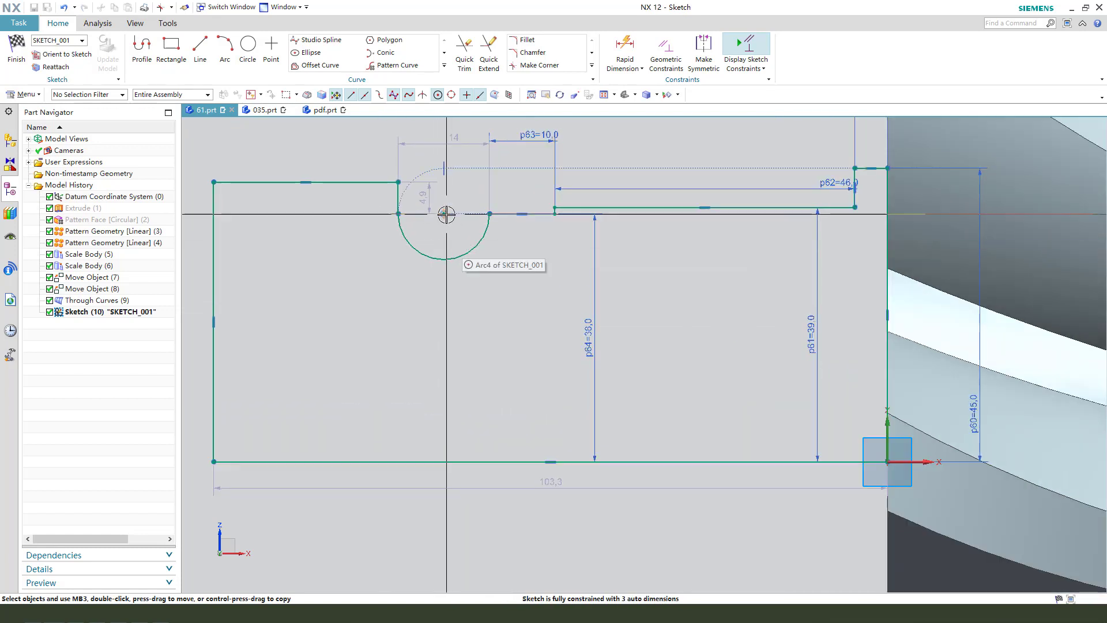
- Delete the groove arc's tangent constraint and dimension the groove's width as 22 mm
{"action": "left_click", "coordinate": [444, 164]}
{"action": "key", "text": "Delete"}
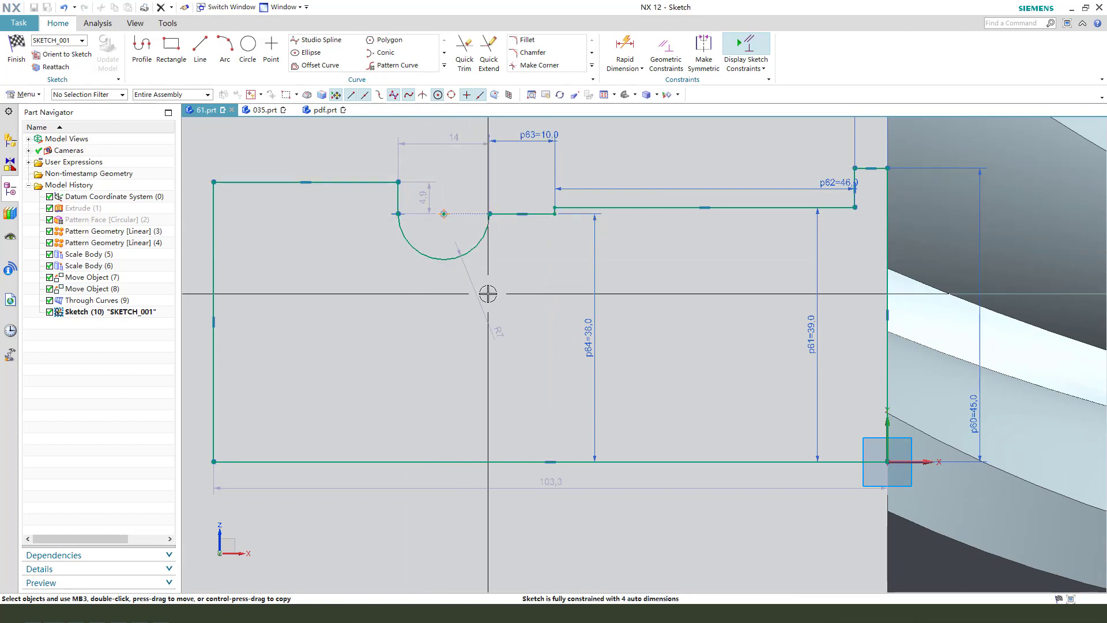
{"action": "left_click", "coordinate": [620, 47]}
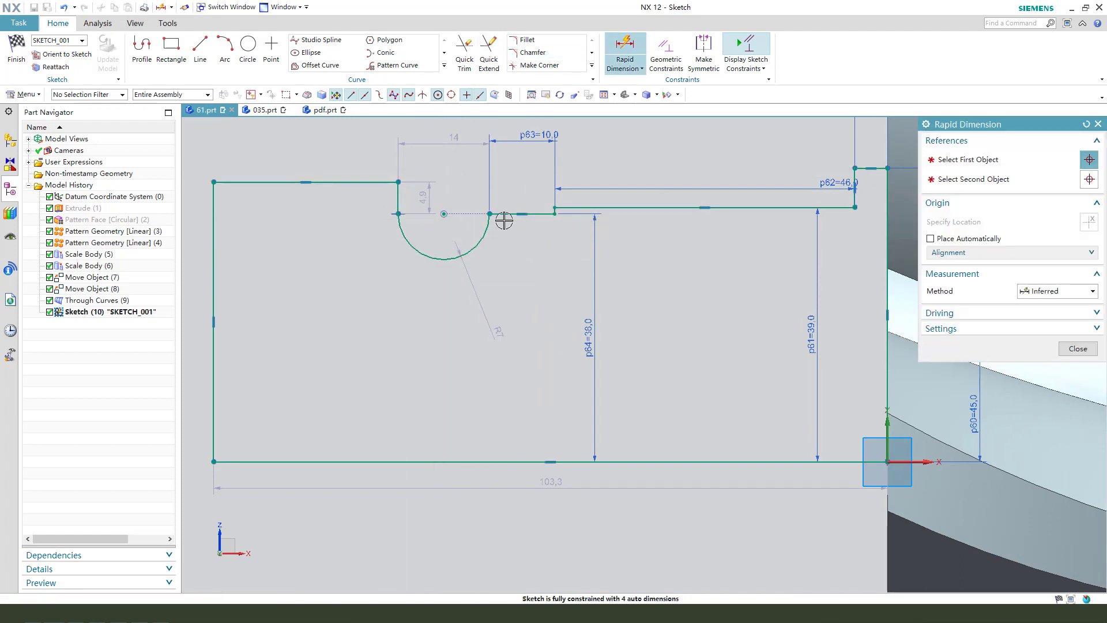
{"action": "left_click", "coordinate": [489, 214]}
{"action": "left_click", "coordinate": [399, 213]}
{"action": "left_click", "coordinate": [444, 321]}
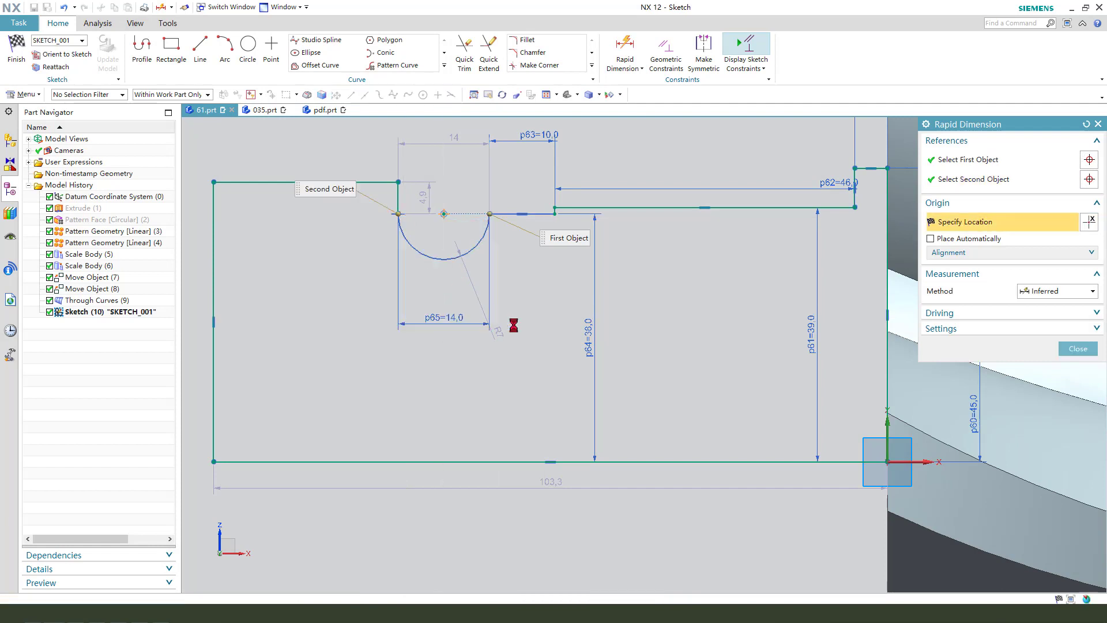
{"action": "type", "text": "22"}
{"action": "key", "text": "Return"}
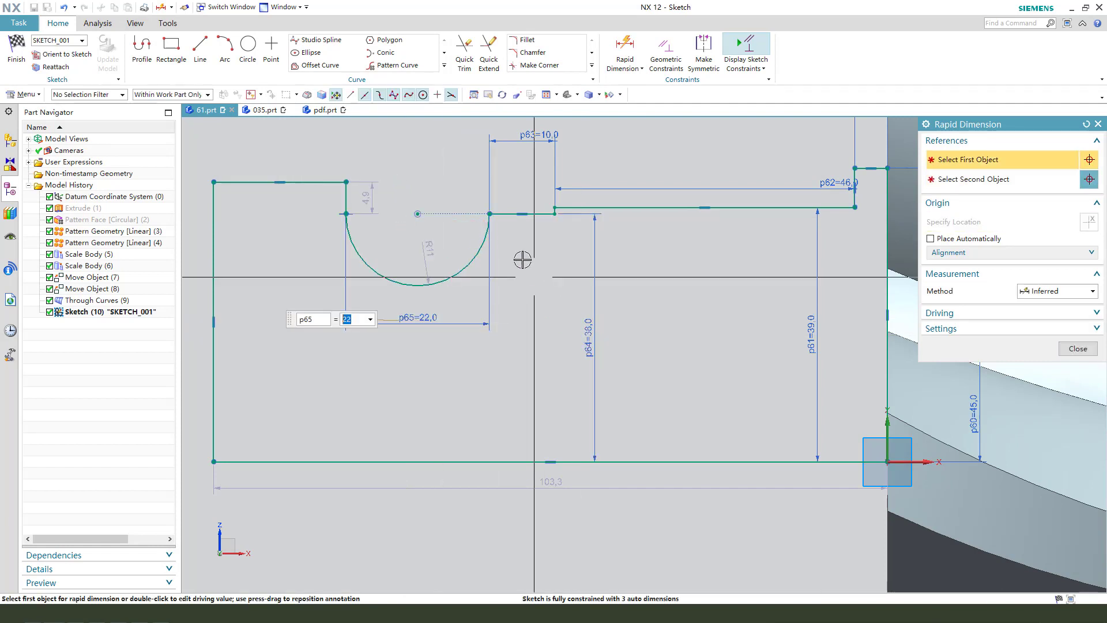
{"action": "middle_click", "coordinate": [521, 258]}
{"action": "scroll", "coordinate": [488, 253], "scroll_direction": "down", "scroll_amount": 2}
{"action": "left_click", "coordinate": [1078, 348]}
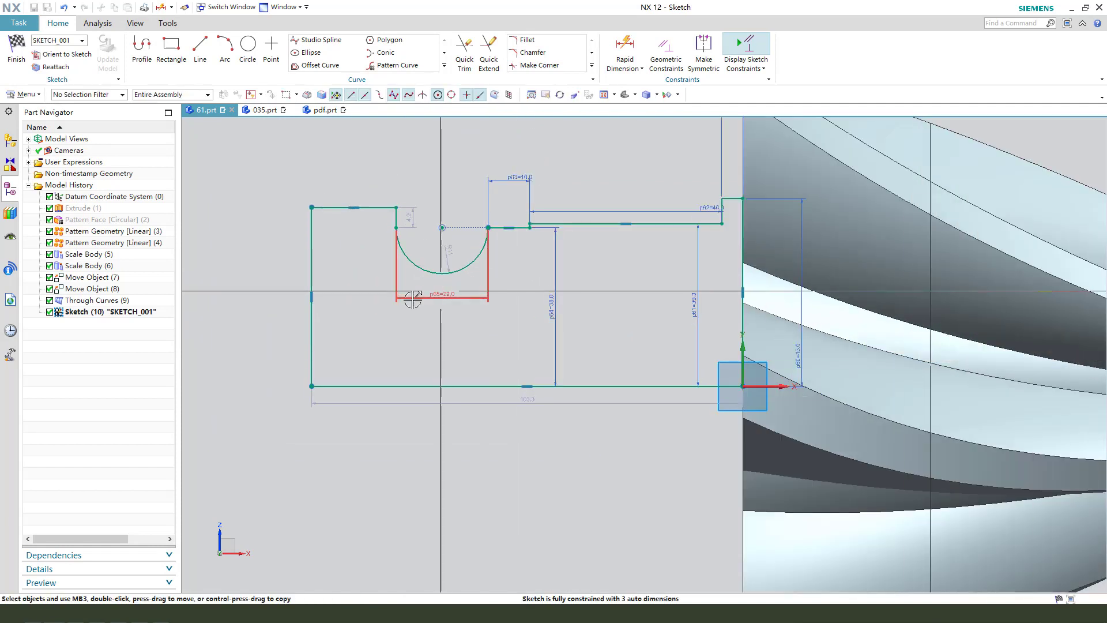
- Stretch the profile's vertical end line outward to about 116.3 mm overall length and move the overall length dimension above the profile
{"action": "scroll", "coordinate": [405, 299], "scroll_direction": "up", "scroll_amount": 1}
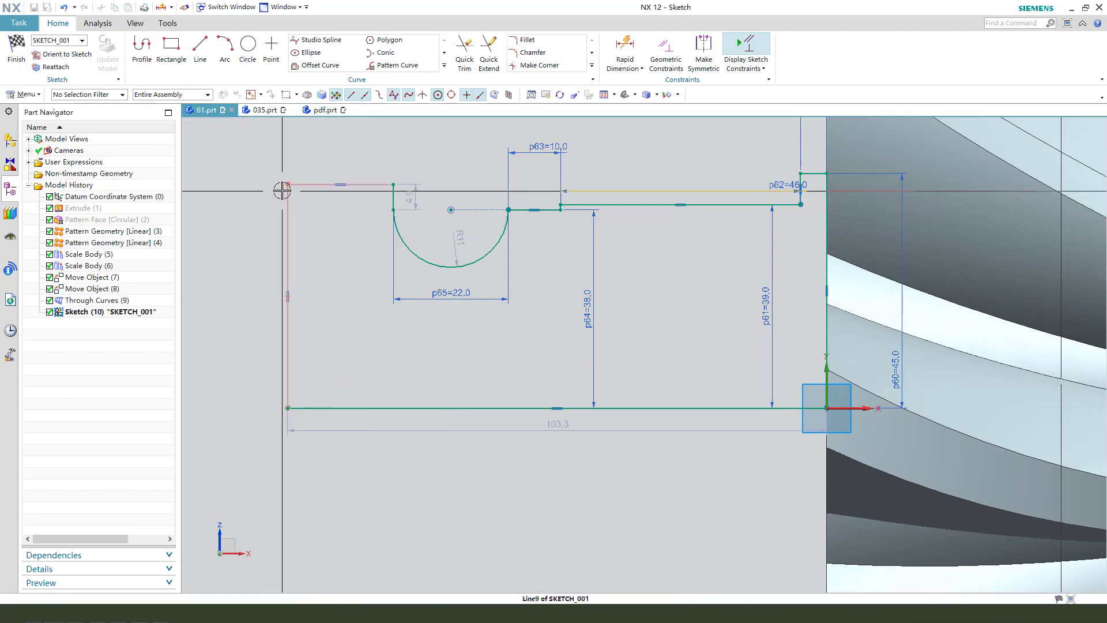
{"action": "left_click_drag", "start_coordinate": [288, 185], "coordinate": [221, 185]}
{"action": "scroll", "coordinate": [360, 215], "scroll_direction": "down", "scroll_amount": 2}
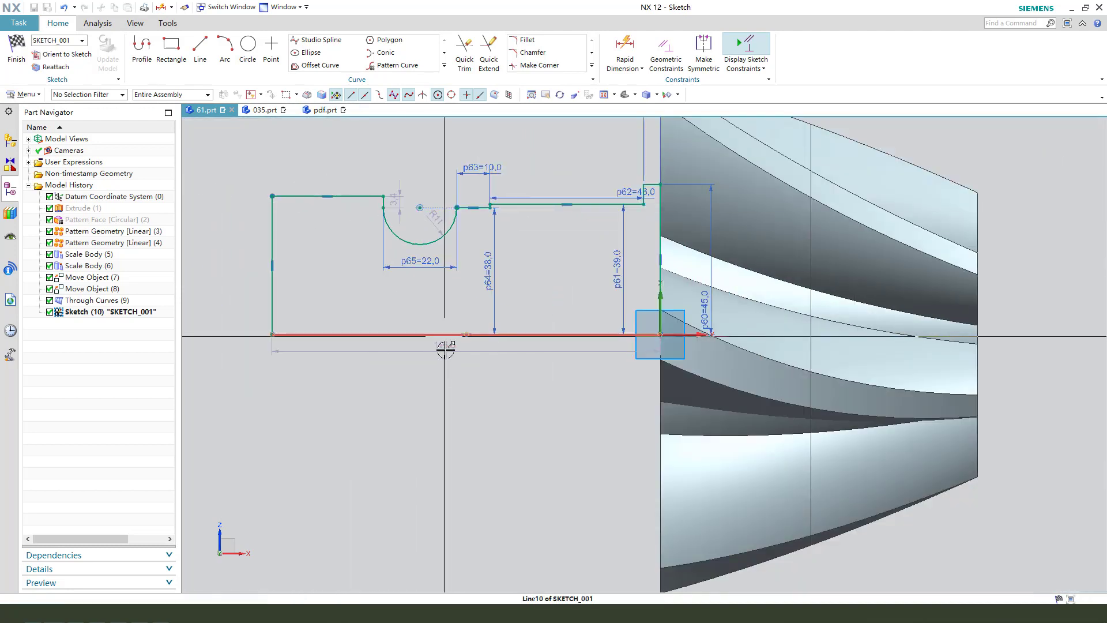
{"action": "left_click_drag", "start_coordinate": [444, 346], "coordinate": [397, 143]}
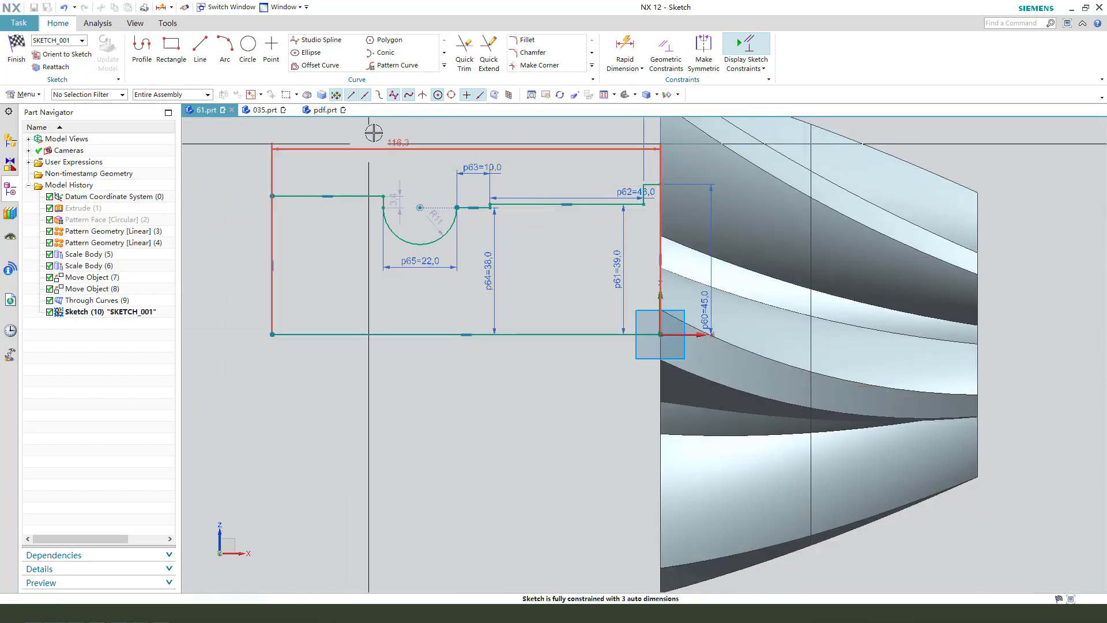
- Check the shaft lengths in the pdf.prt drawing and dimension the horizontal line beyond the groove in 61.prt as 80 mm
{"action": "left_click", "coordinate": [324, 109]}
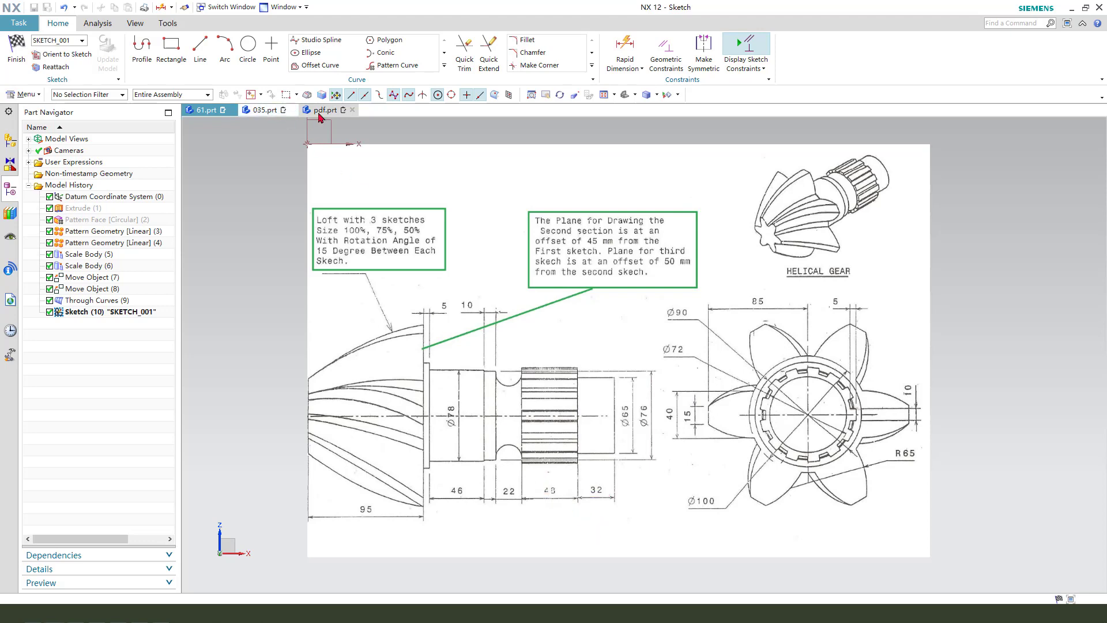
{"action": "left_click", "coordinate": [205, 109]}
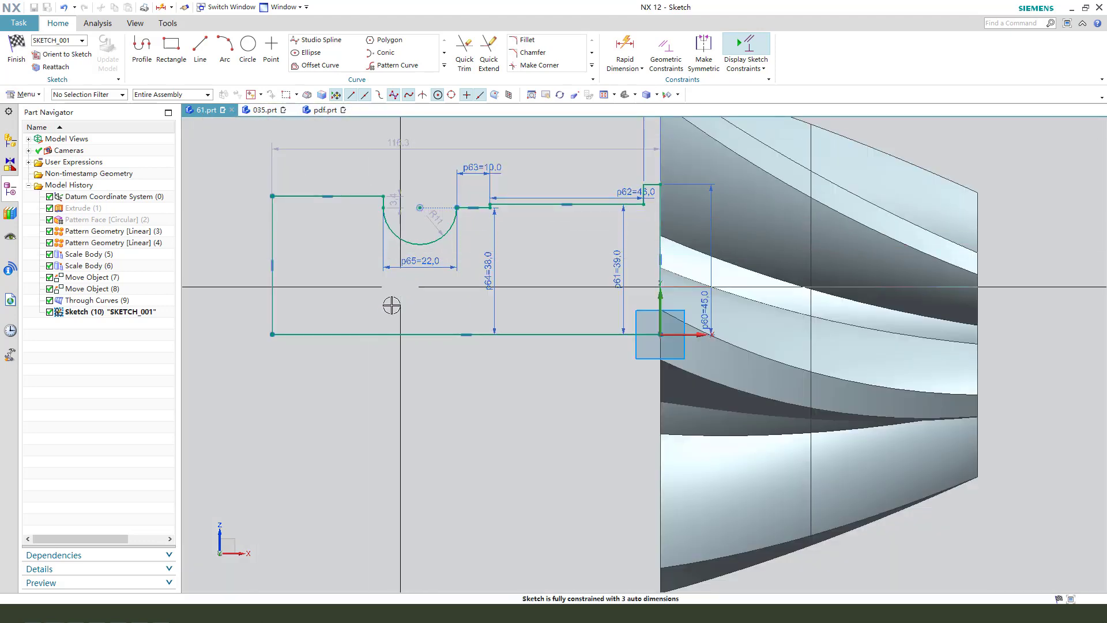
{"action": "left_click", "coordinate": [625, 50]}
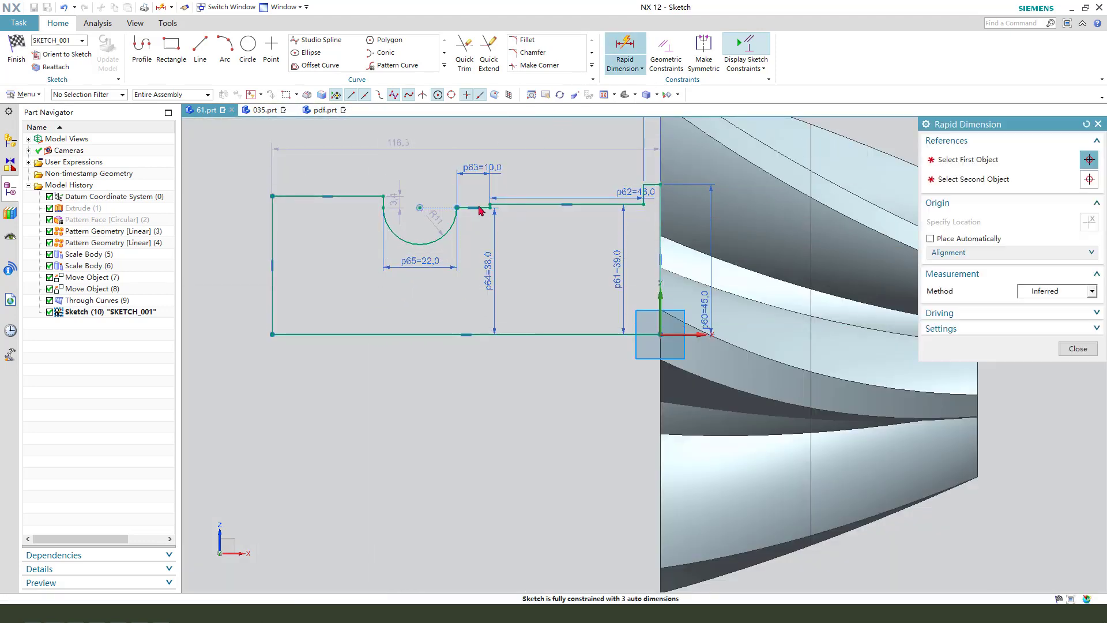
{"action": "left_click", "coordinate": [384, 195]}
{"action": "left_click", "coordinate": [274, 196]}
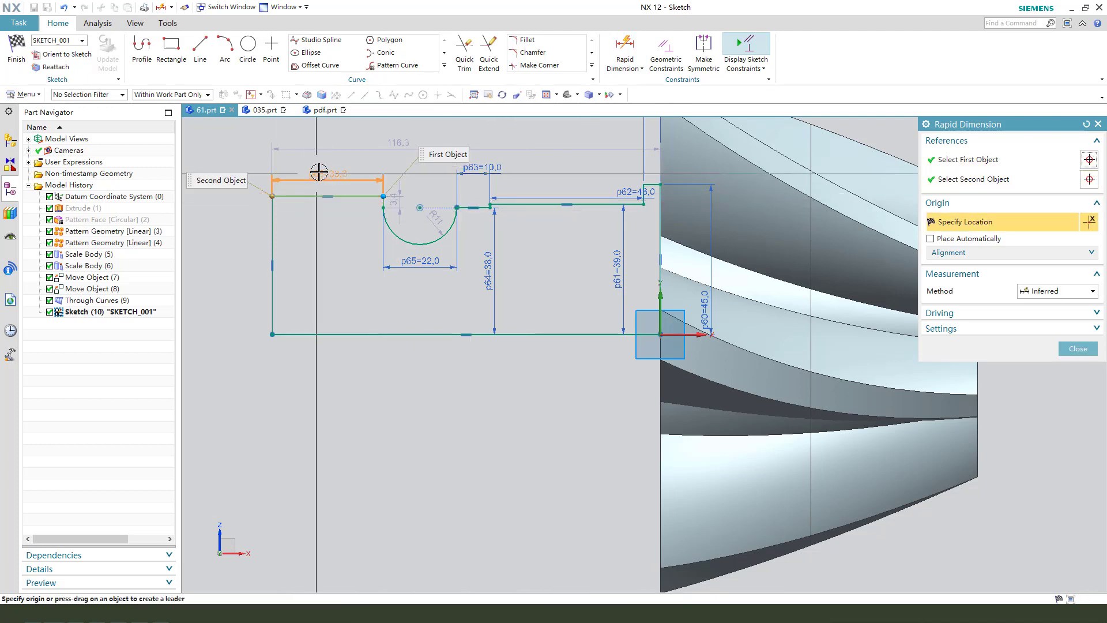
{"action": "left_click", "coordinate": [430, 179]}
{"action": "left_click", "coordinate": [429, 180]}
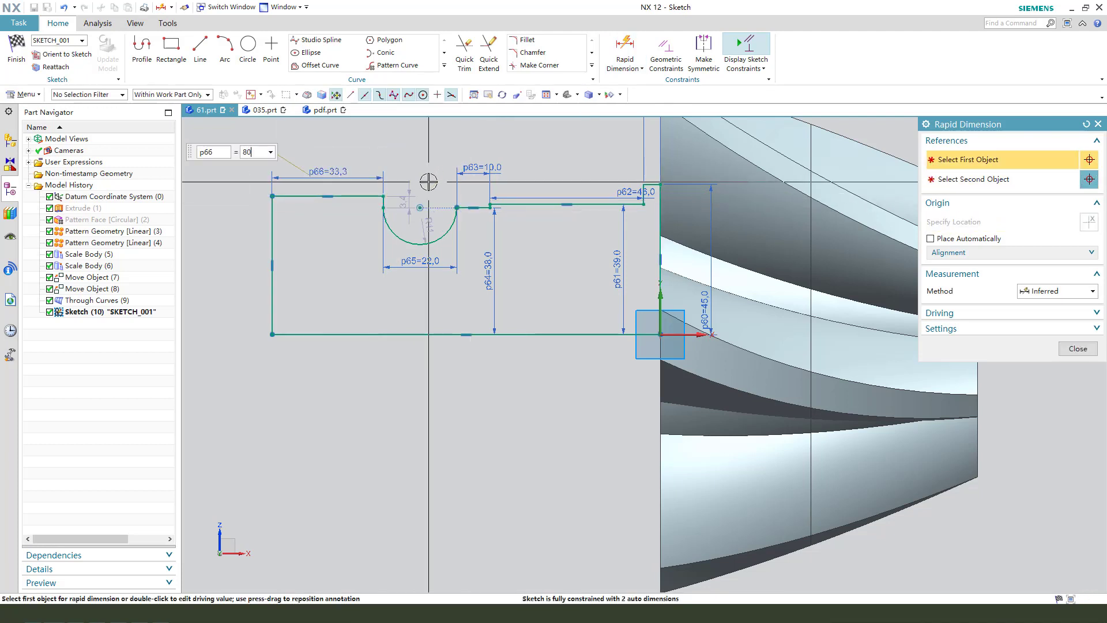
{"action": "type", "text": "80"}
{"action": "key", "text": "Return"}
{"action": "scroll", "coordinate": [518, 245], "scroll_direction": "down", "scroll_amount": 2}
{"action": "left_click", "coordinate": [1077, 348]}
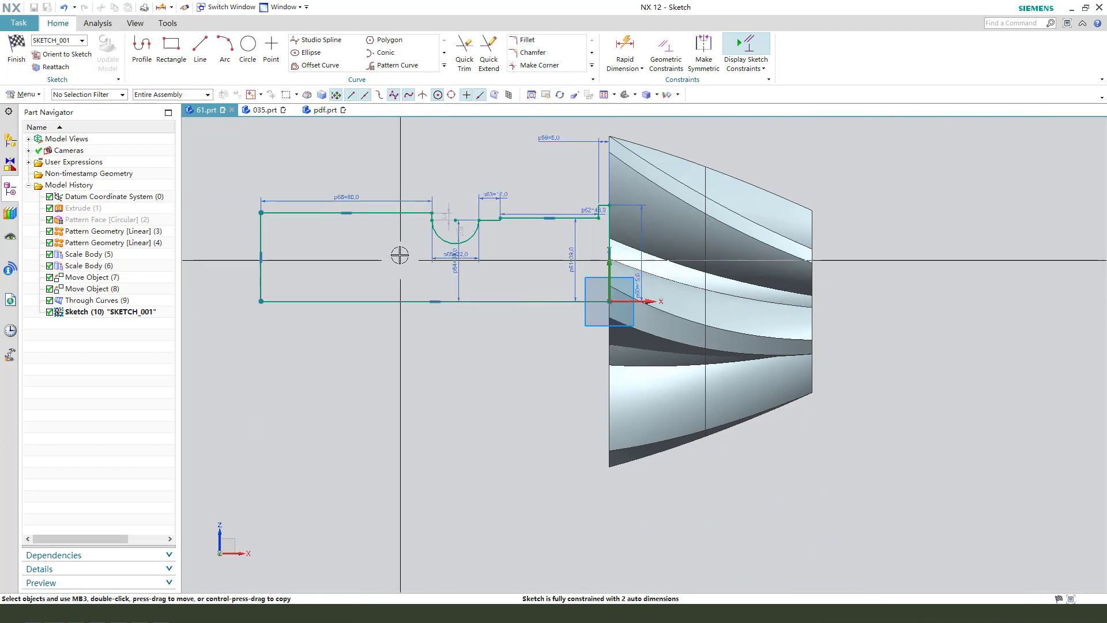
- Move the groove's 22 mm width dimension above the profile
{"action": "scroll", "coordinate": [426, 217], "scroll_direction": "up", "scroll_amount": 1}
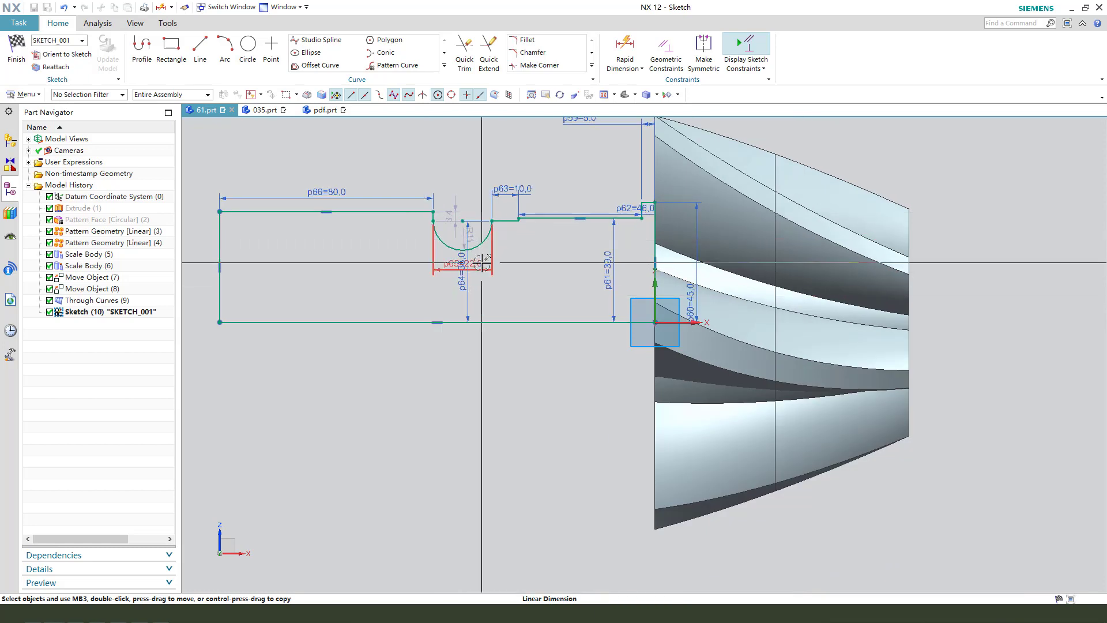
{"action": "left_click_drag", "start_coordinate": [465, 263], "coordinate": [472, 146]}
{"action": "scroll", "coordinate": [407, 153], "scroll_direction": "down", "scroll_amount": 1}
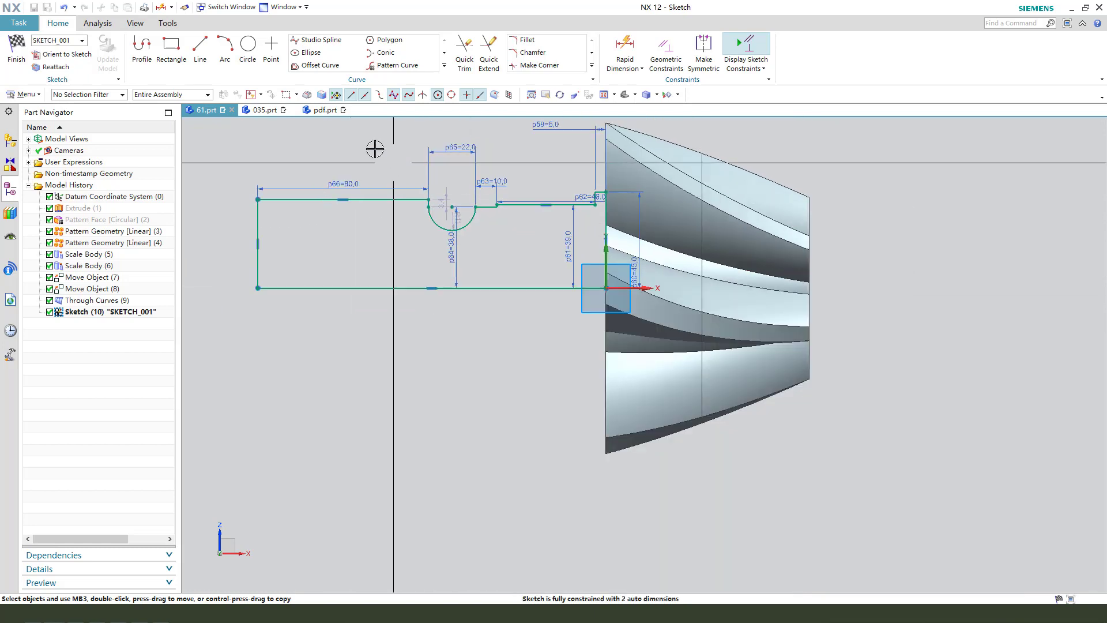
- Check the groove in the pdf.prt drawing, return to 61.prt, and delete the short vertical line beyond the groove and the groove arc
{"action": "left_click", "coordinate": [335, 113]}
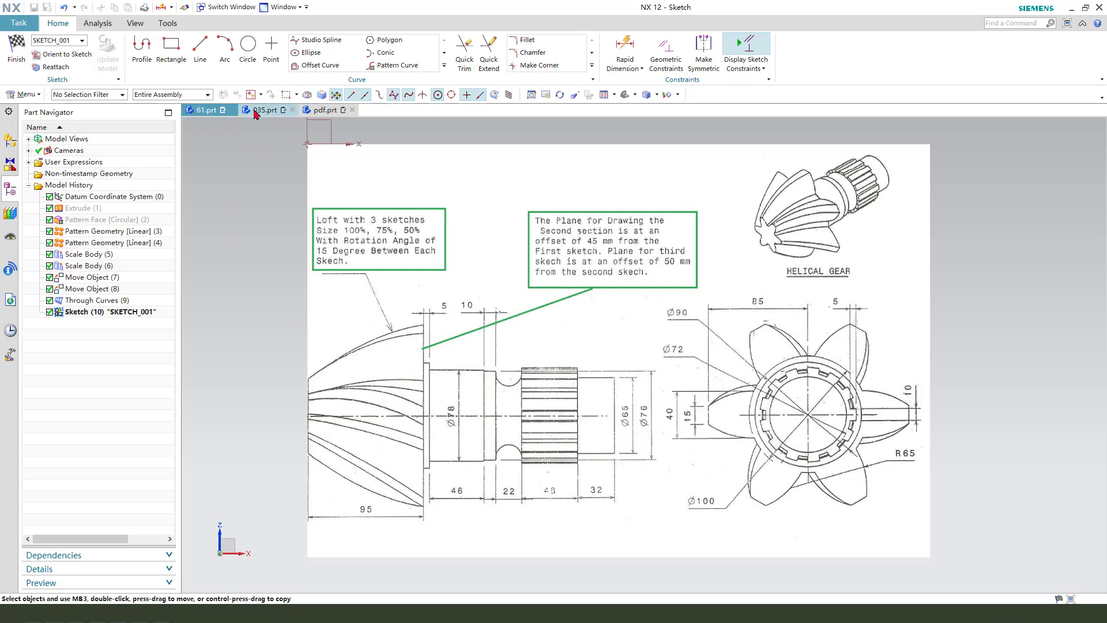
{"action": "left_click", "coordinate": [205, 110]}
{"action": "scroll", "coordinate": [455, 271], "scroll_direction": "down", "scroll_amount": 5}
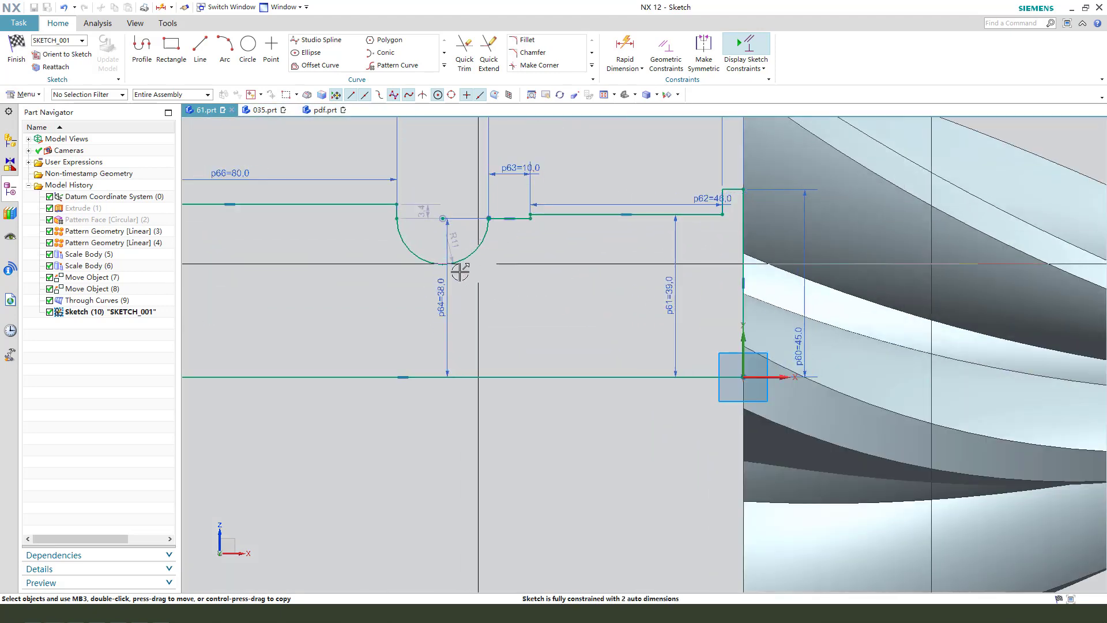
{"action": "scroll", "coordinate": [397, 248], "scroll_direction": "up", "scroll_amount": 3}
{"action": "scroll", "coordinate": [395, 240], "scroll_direction": "down", "scroll_amount": 3}
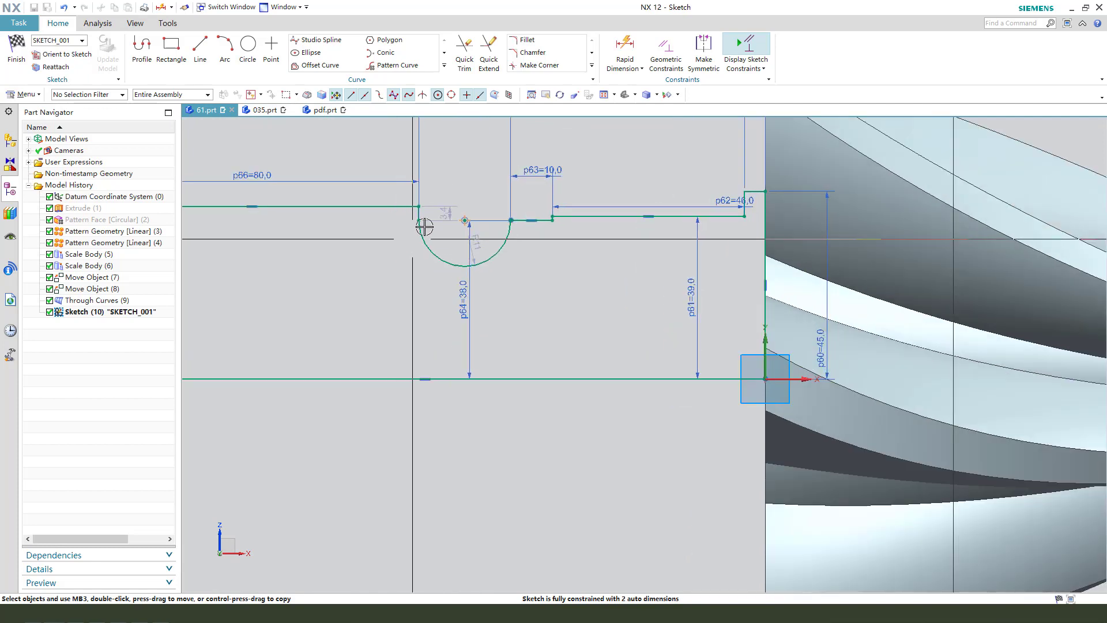
{"action": "scroll", "coordinate": [423, 217], "scroll_direction": "down", "scroll_amount": 3}
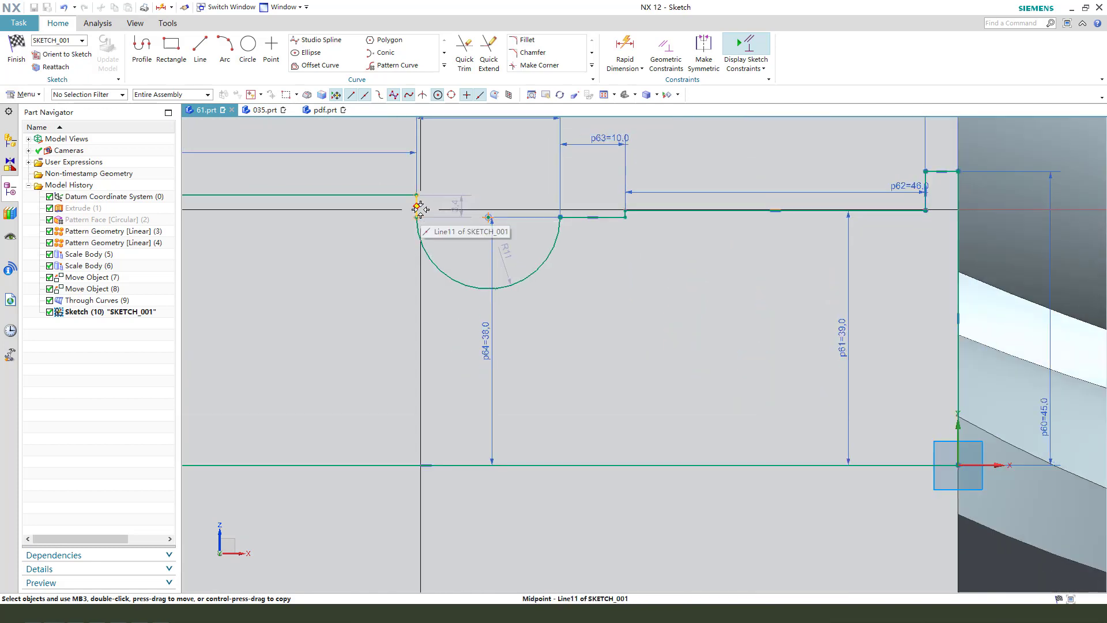
{"action": "scroll", "coordinate": [427, 208], "scroll_direction": "down", "scroll_amount": 3}
{"action": "left_click", "coordinate": [432, 207]}
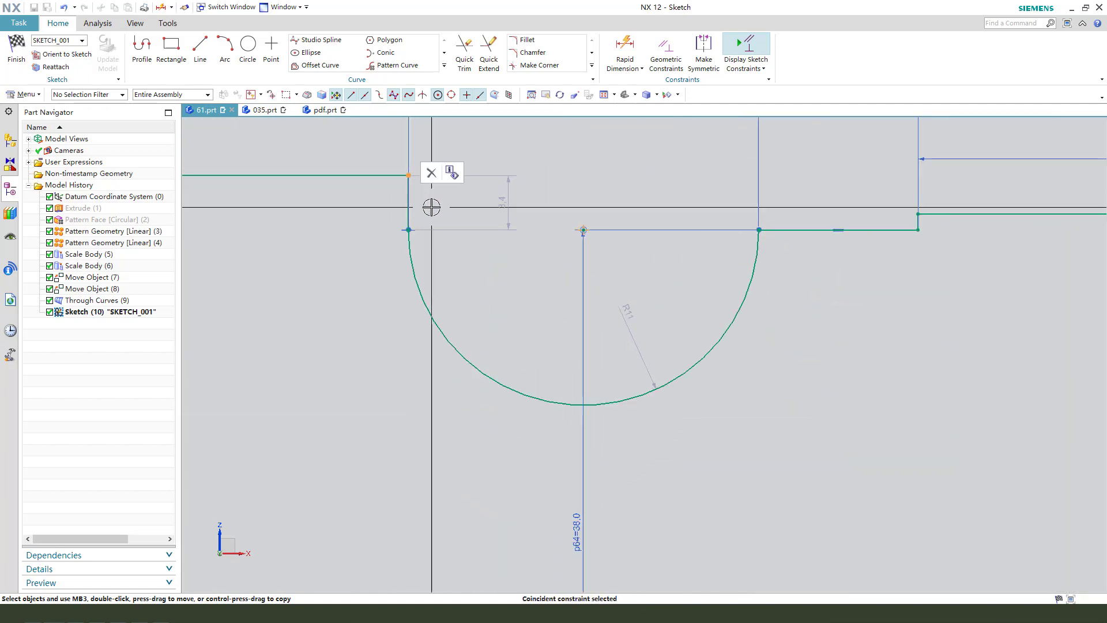
{"action": "scroll", "coordinate": [426, 206], "scroll_direction": "up", "scroll_amount": 2}
{"action": "scroll", "coordinate": [427, 206], "scroll_direction": "down", "scroll_amount": 2}
{"action": "left_click", "coordinate": [417, 197]}
{"action": "key", "text": "Delete"}
{"action": "scroll", "coordinate": [381, 199], "scroll_direction": "up", "scroll_amount": 2}
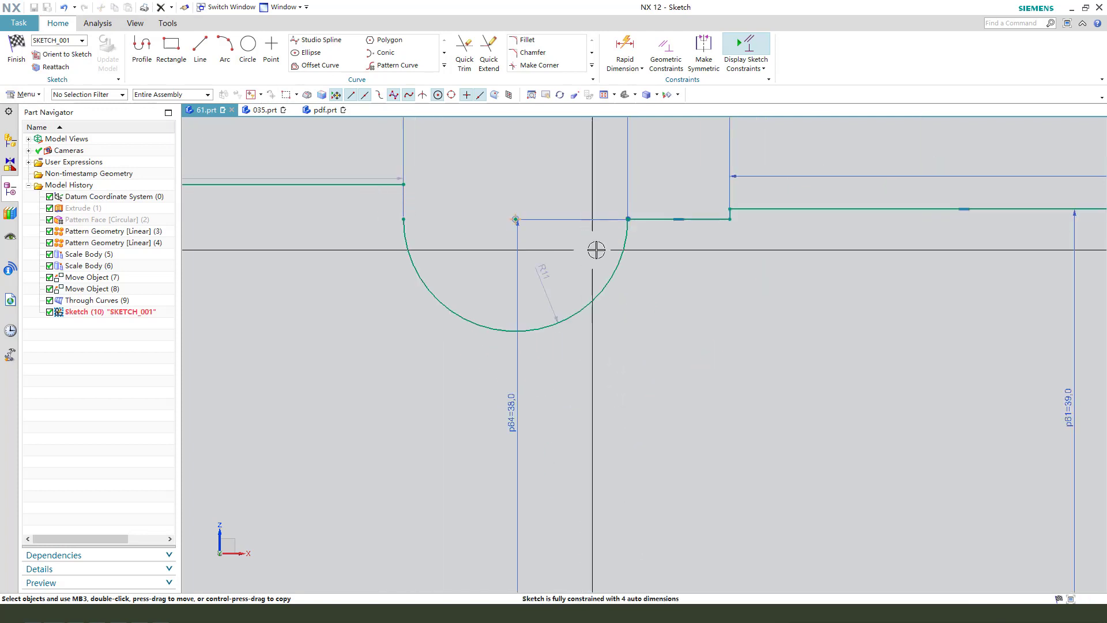
{"action": "left_click", "coordinate": [630, 241]}
{"action": "key", "text": "Delete"}
- Sketch a vertical line about 5.5 mm down from the 10 mm step and a three-point arc joining its lower end to the horizontal line
{"action": "left_click", "coordinate": [200, 49]}
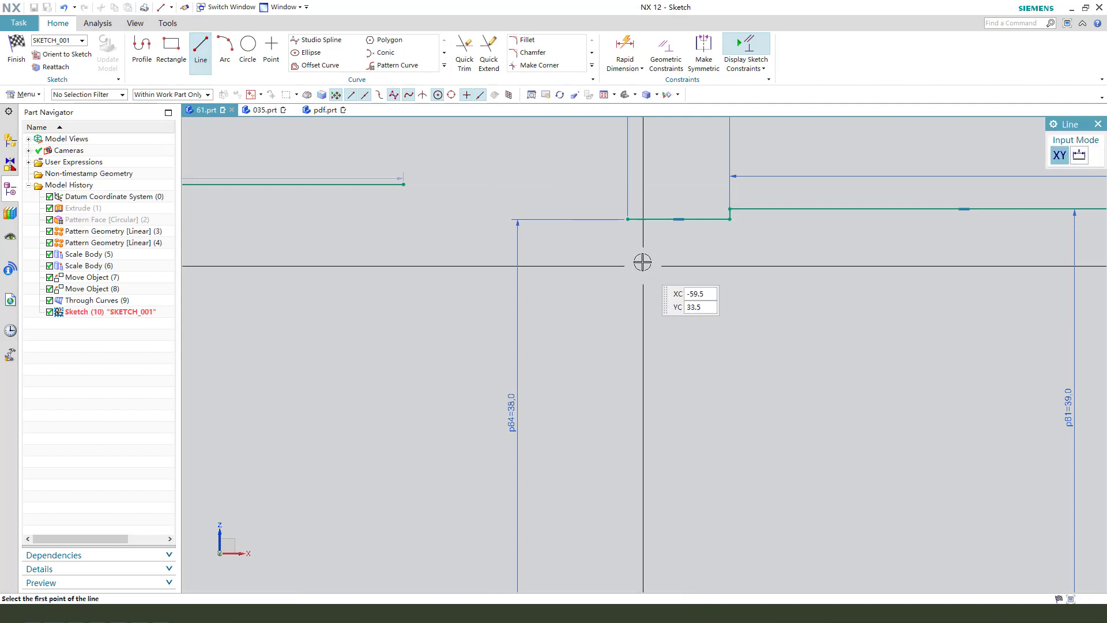
{"action": "left_click", "coordinate": [628, 219]}
{"action": "left_click", "coordinate": [628, 275]}
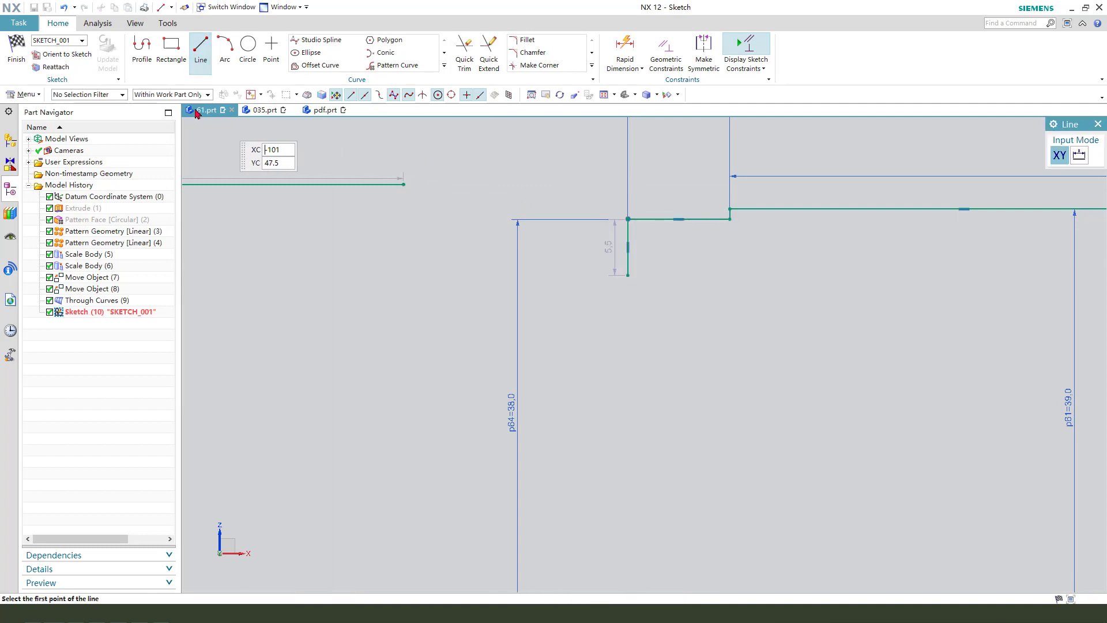
{"action": "left_click", "coordinate": [225, 49]}
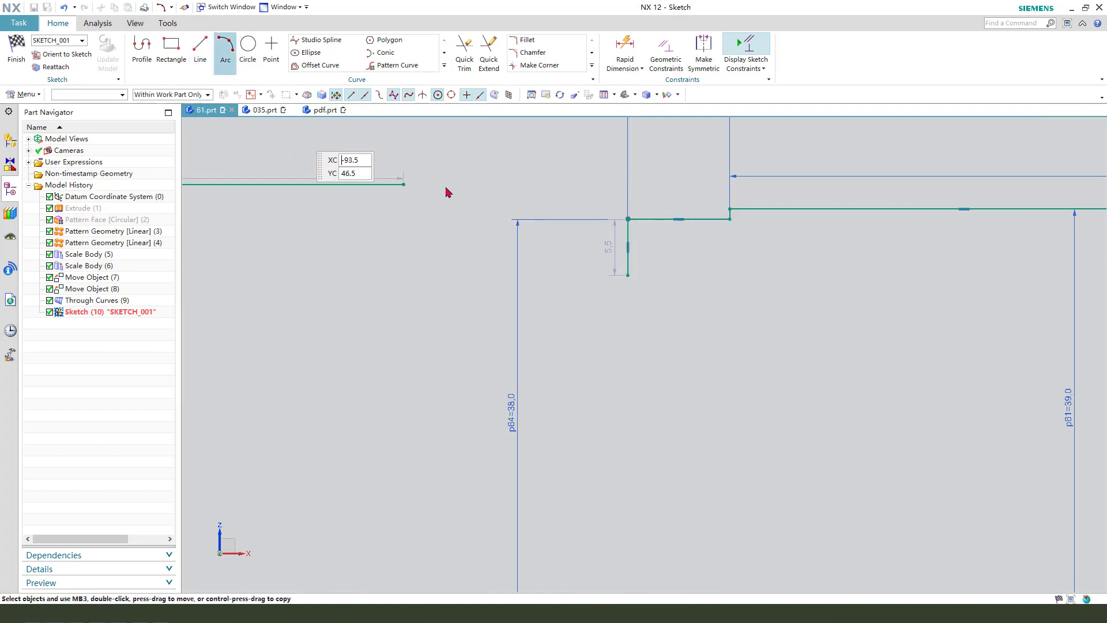
{"action": "left_click", "coordinate": [404, 185]}
{"action": "left_click", "coordinate": [628, 277]}
{"action": "left_click", "coordinate": [548, 373]}
{"action": "key", "text": "Escape"}
- Lower the horizontal line beyond the groove below the 10 mm step and make it perpendicular to the groove arc
{"action": "scroll", "coordinate": [462, 212], "scroll_direction": "down", "scroll_amount": 3}
{"action": "left_click_drag", "start_coordinate": [461, 212], "coordinate": [448, 241]}
{"action": "scroll", "coordinate": [467, 266], "scroll_direction": "up", "scroll_amount": 1}
{"action": "scroll", "coordinate": [467, 266], "scroll_direction": "up", "scroll_amount": 1}
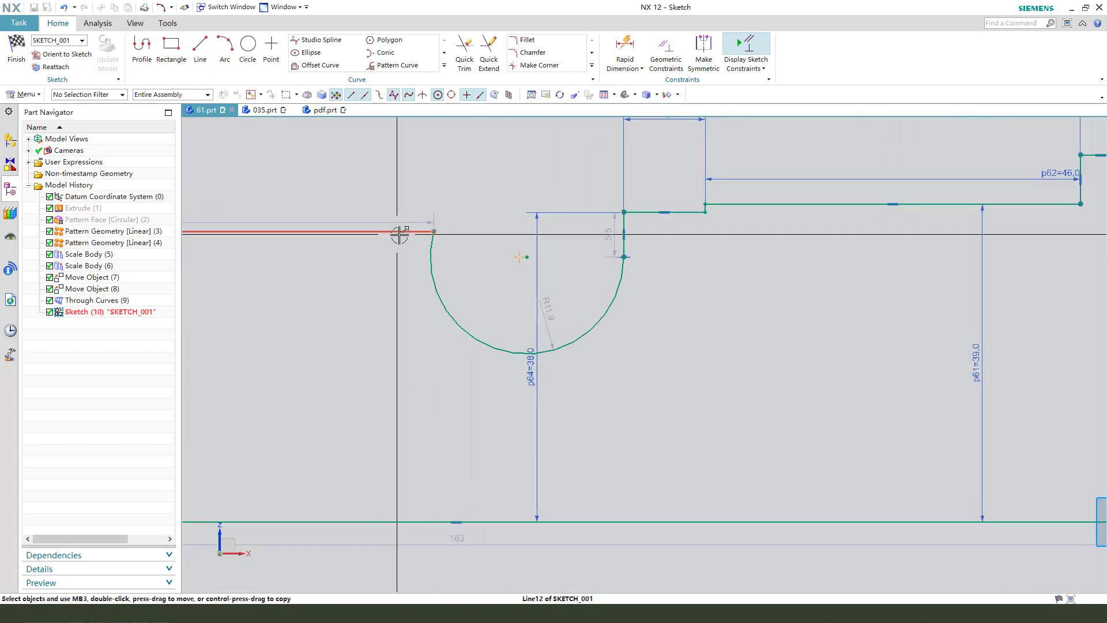
{"action": "left_click", "coordinate": [398, 232]}
{"action": "left_click", "coordinate": [427, 248]}
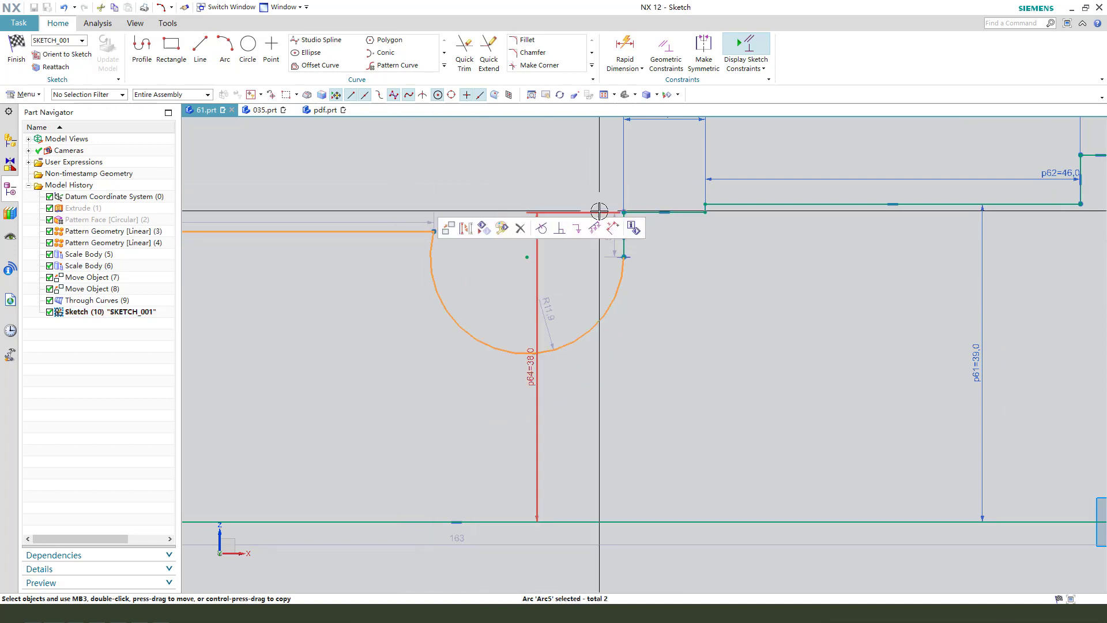
{"action": "left_click", "coordinate": [561, 232]}
{"action": "scroll", "coordinate": [500, 240], "scroll_direction": "down", "scroll_amount": 5}
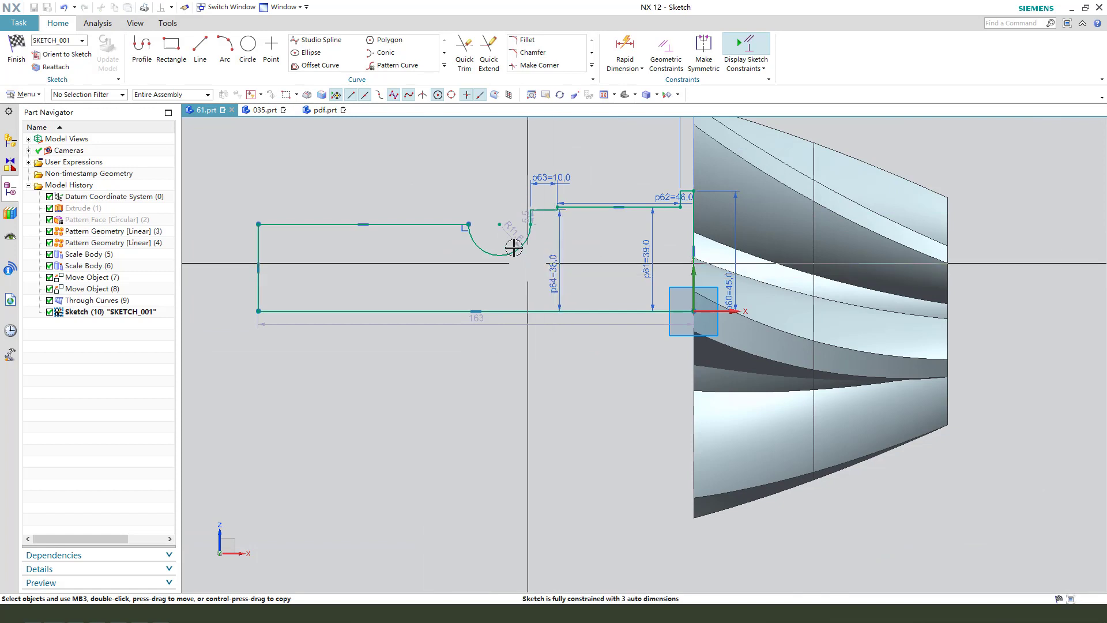
- Dimension the redrawn groove's width as 22 mm and shift the 38 mm height dimension aside
{"action": "scroll", "coordinate": [509, 237], "scroll_direction": "up", "scroll_amount": 2}
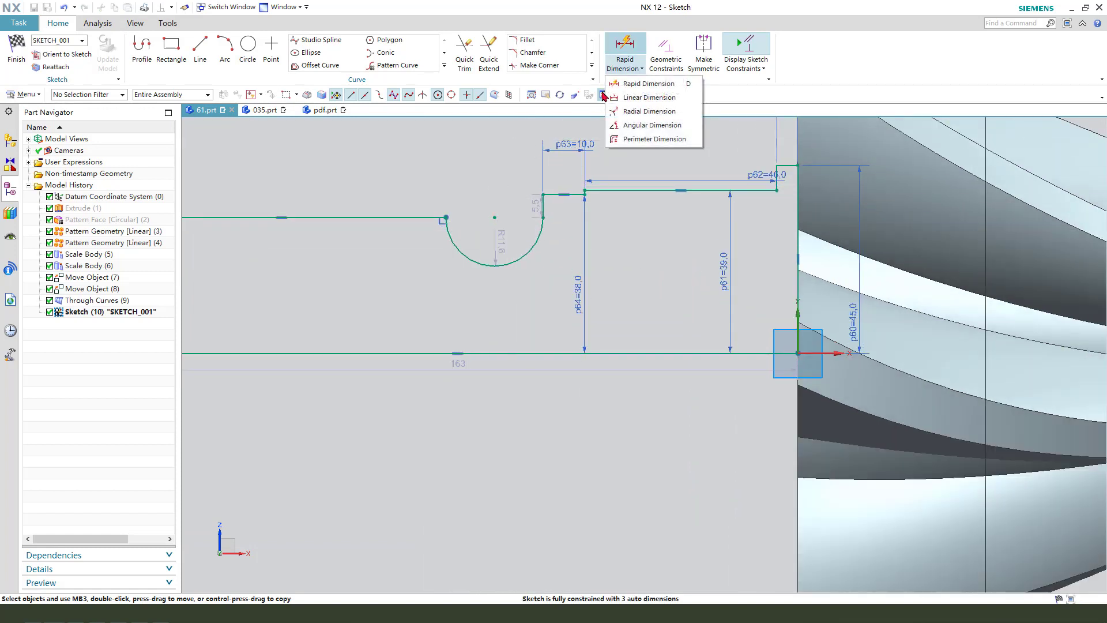
{"action": "left_click", "coordinate": [641, 84]}
{"action": "left_click", "coordinate": [447, 218]}
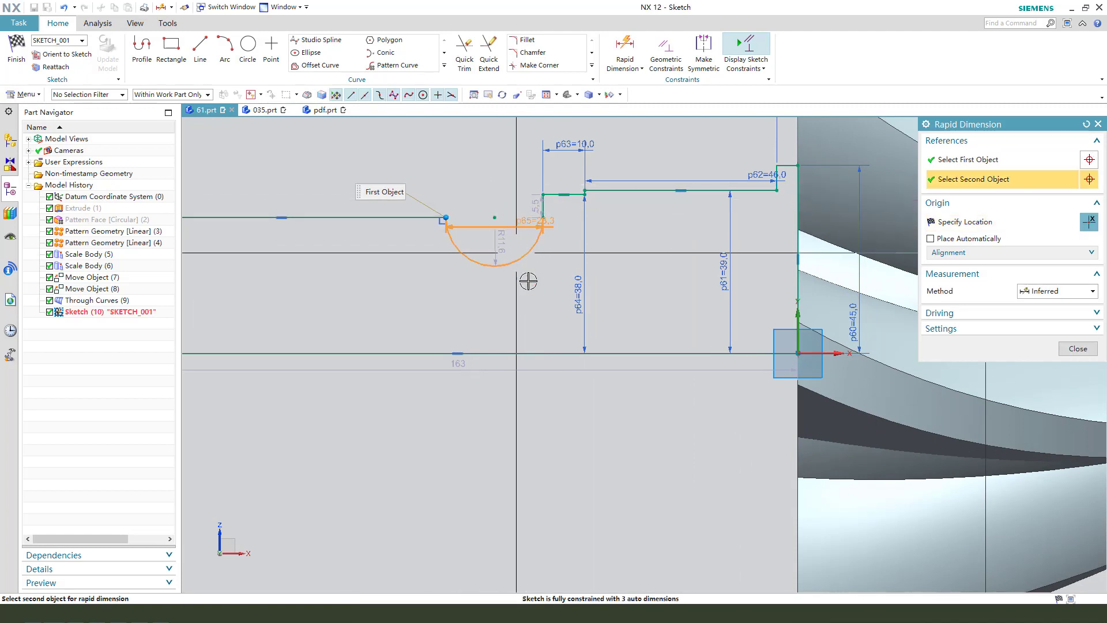
{"action": "left_click", "coordinate": [543, 218]}
{"action": "left_click", "coordinate": [500, 153]}
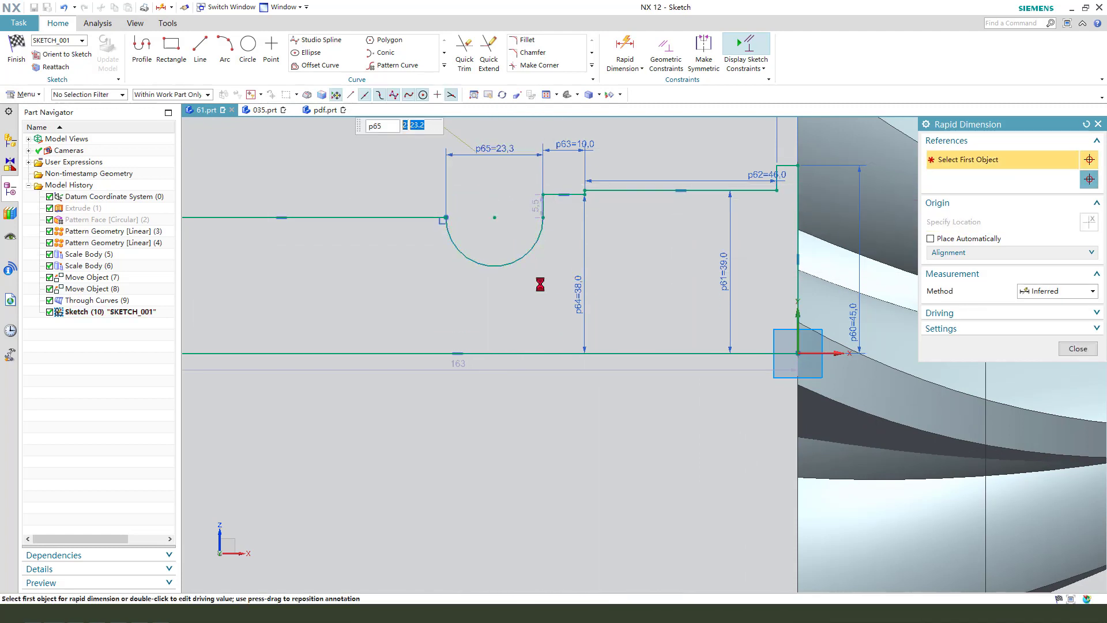
{"action": "key", "text": "Return"}
{"action": "scroll", "coordinate": [540, 286], "scroll_direction": "down", "scroll_amount": 1}
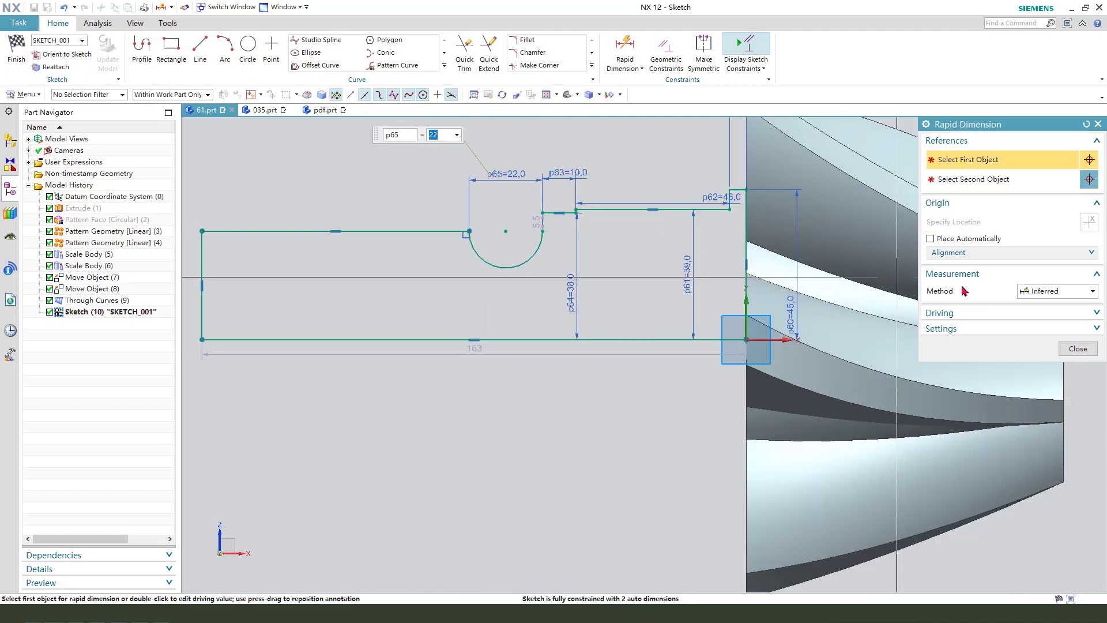
{"action": "left_click", "coordinate": [1070, 349]}
{"action": "left_click_drag", "start_coordinate": [576, 292], "coordinate": [560, 294]}
{"action": "scroll", "coordinate": [525, 230], "scroll_direction": "down", "scroll_amount": 1}
{"action": "scroll", "coordinate": [349, 288], "scroll_direction": "up", "scroll_amount": 1}
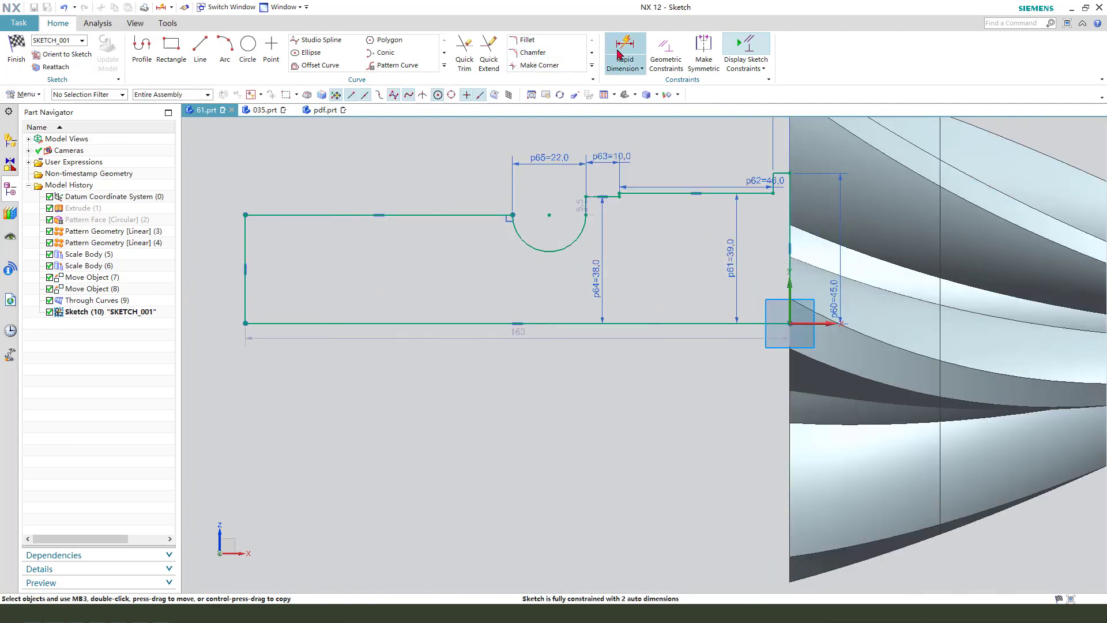
- Dimension the shaft profile's end section with a height of 65/2 mm and a length of 80 mm
{"action": "left_click", "coordinate": [286, 257]}
{"action": "left_click", "coordinate": [641, 69]}
{"action": "left_click", "coordinate": [649, 83]}
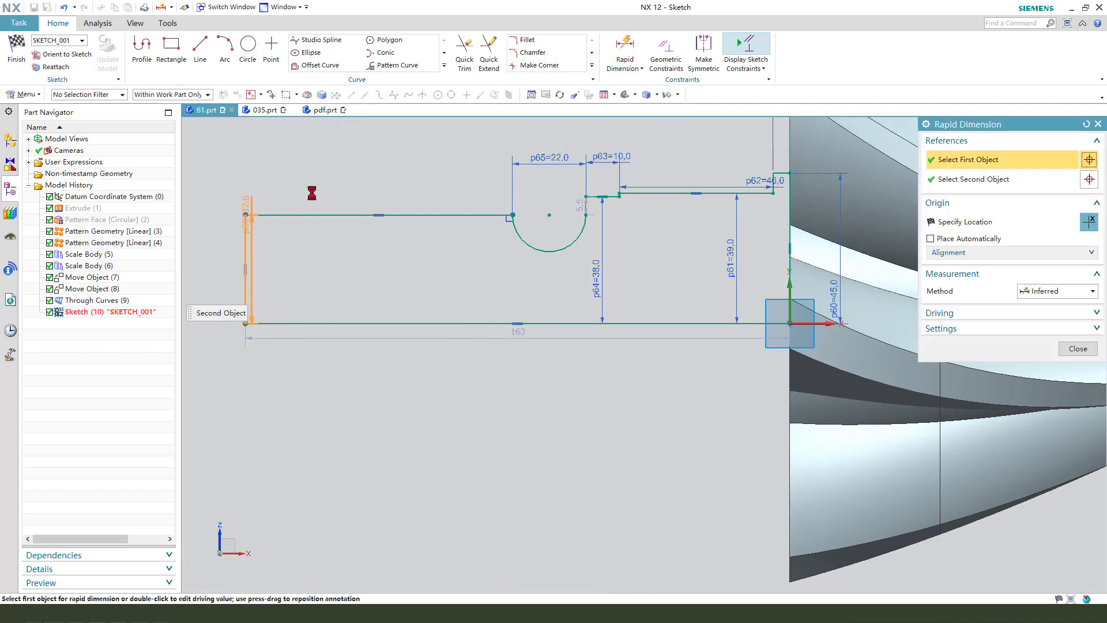
{"action": "left_click", "coordinate": [301, 257]}
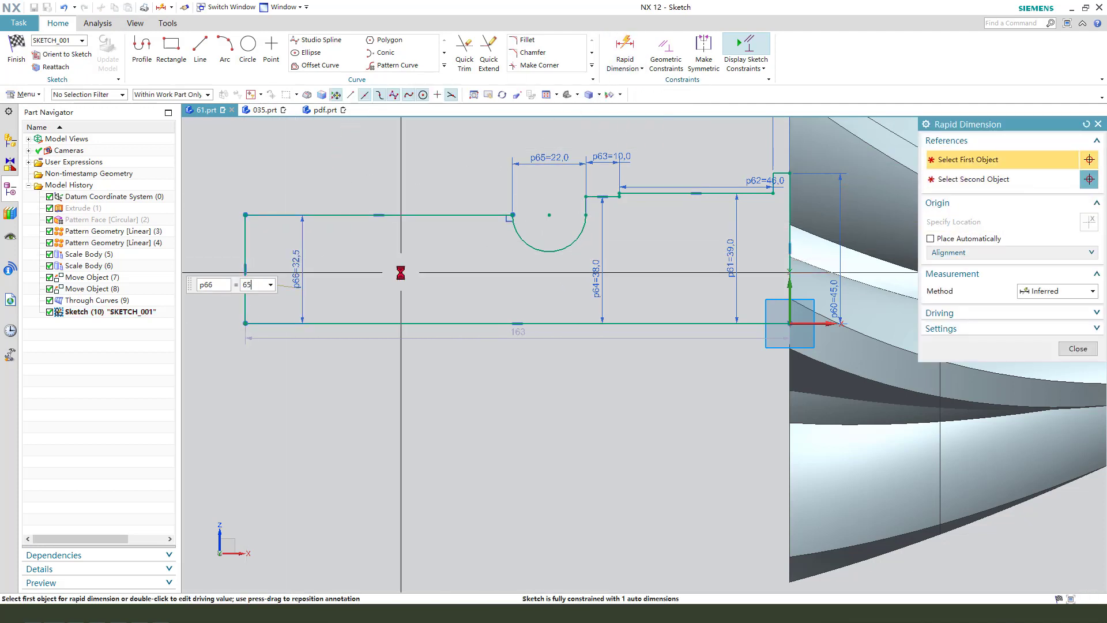
{"action": "scroll", "coordinate": [406, 272], "scroll_direction": "down", "scroll_amount": 1}
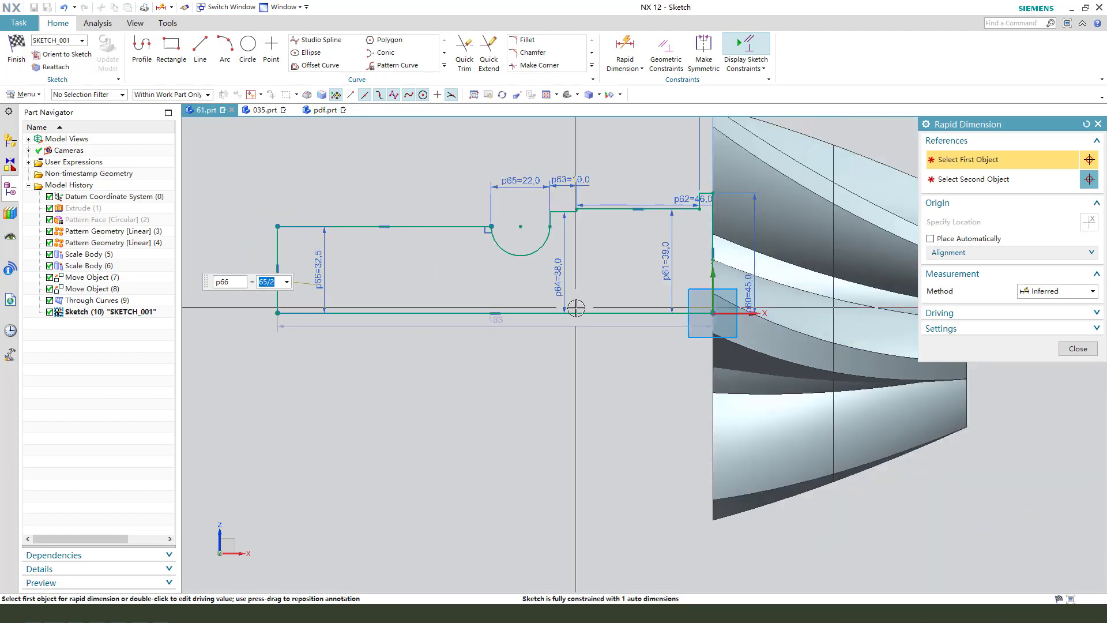
{"action": "left_click", "coordinate": [576, 310]}
{"action": "left_click", "coordinate": [1070, 347]}
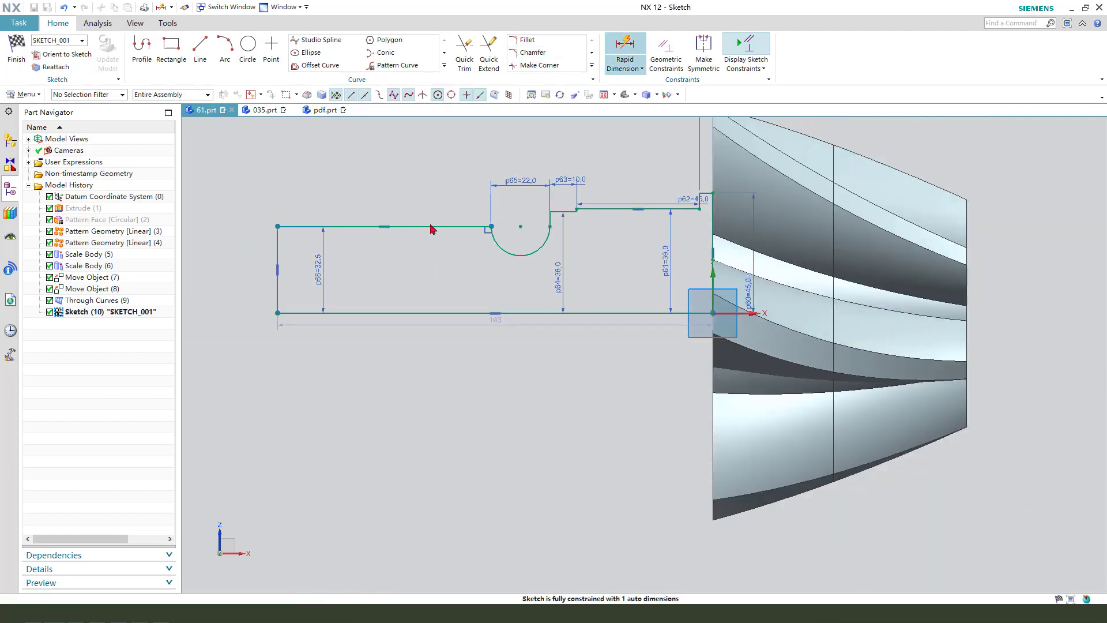
{"action": "left_click", "coordinate": [412, 227]}
{"action": "left_click", "coordinate": [432, 156]}
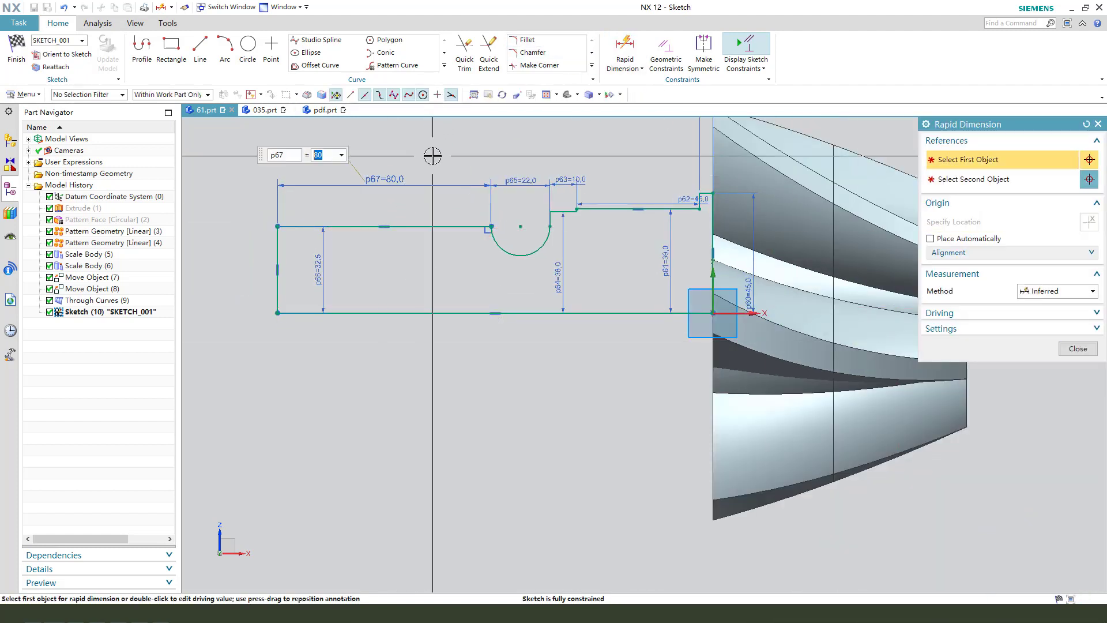
{"action": "left_click", "coordinate": [1077, 349]}
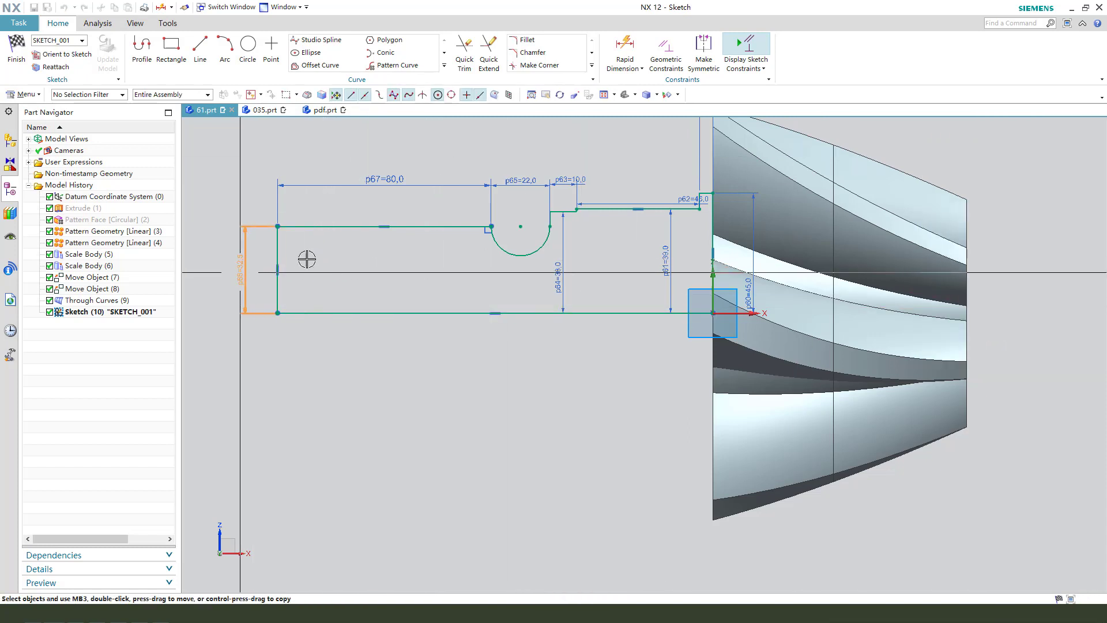
- Rearrange the height, groove and step dimensions so they sit clear of the shaft profile
{"action": "left_click_drag", "start_coordinate": [513, 181], "coordinate": [516, 166]}
{"action": "left_click_drag", "start_coordinate": [580, 181], "coordinate": [597, 163]}
{"action": "left_click_drag", "start_coordinate": [683, 203], "coordinate": [629, 185]}
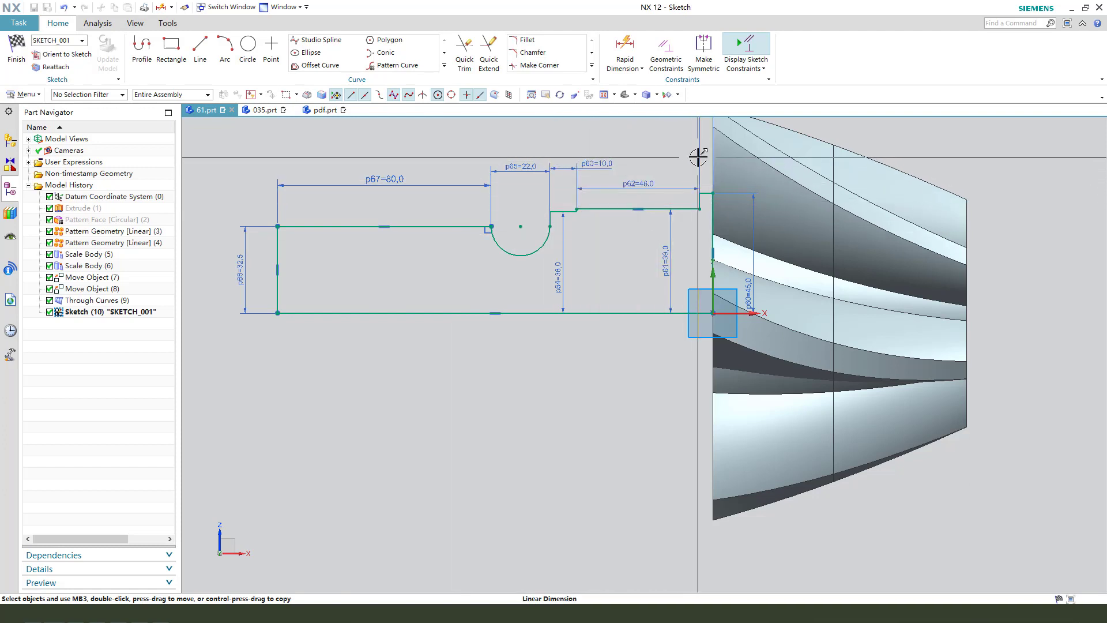
{"action": "left_click_drag", "start_coordinate": [695, 159], "coordinate": [663, 151]}
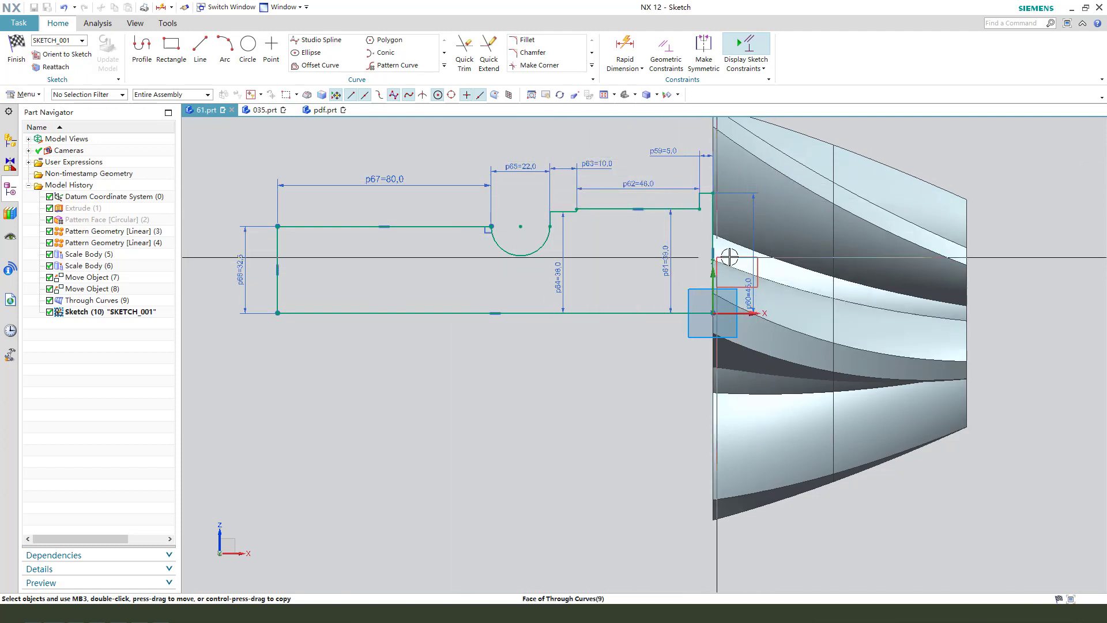
{"action": "left_click_drag", "start_coordinate": [754, 225], "coordinate": [745, 218]}
- Finish the sketch and revolve the shaft profile 360° about the X axis, uniting it with the gear body
{"action": "key", "text": "e"}
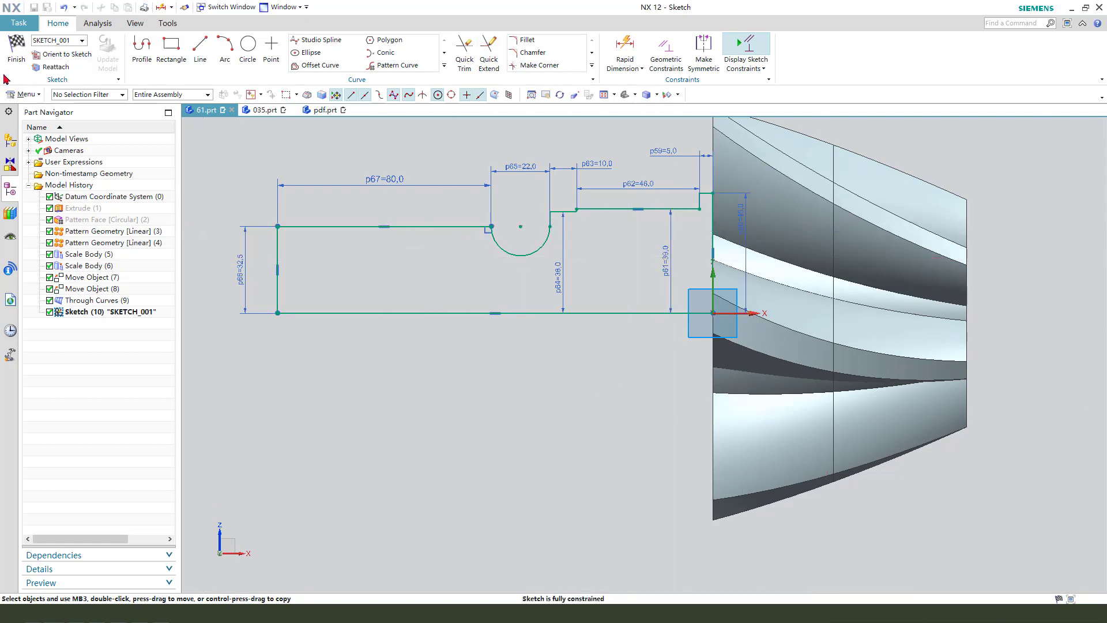
{"action": "left_click", "coordinate": [13, 55]}
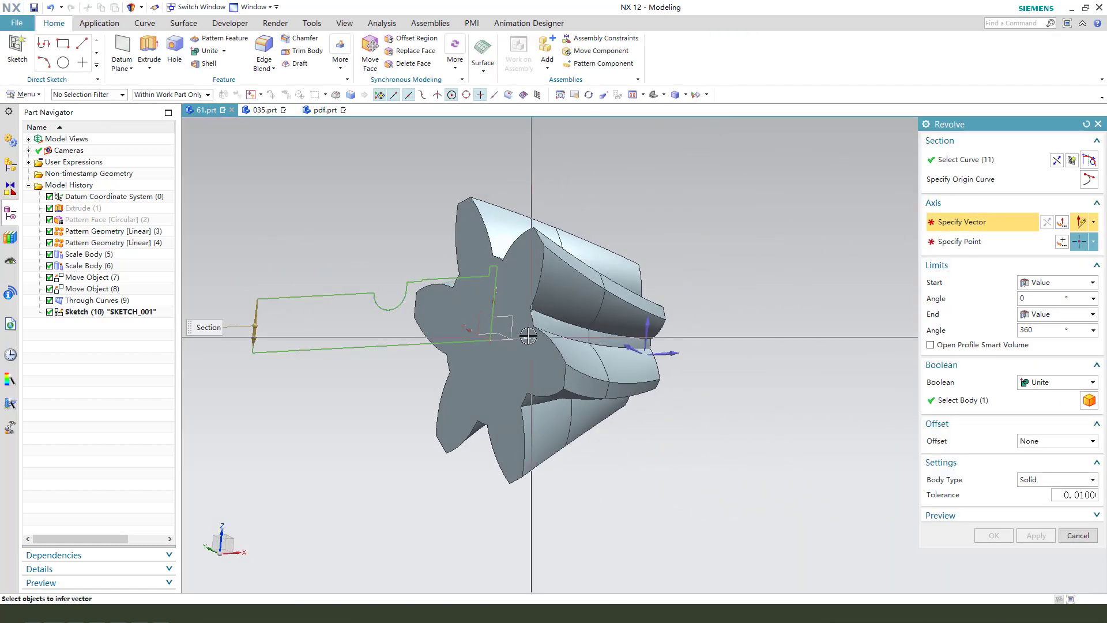
{"action": "left_click", "coordinate": [663, 352]}
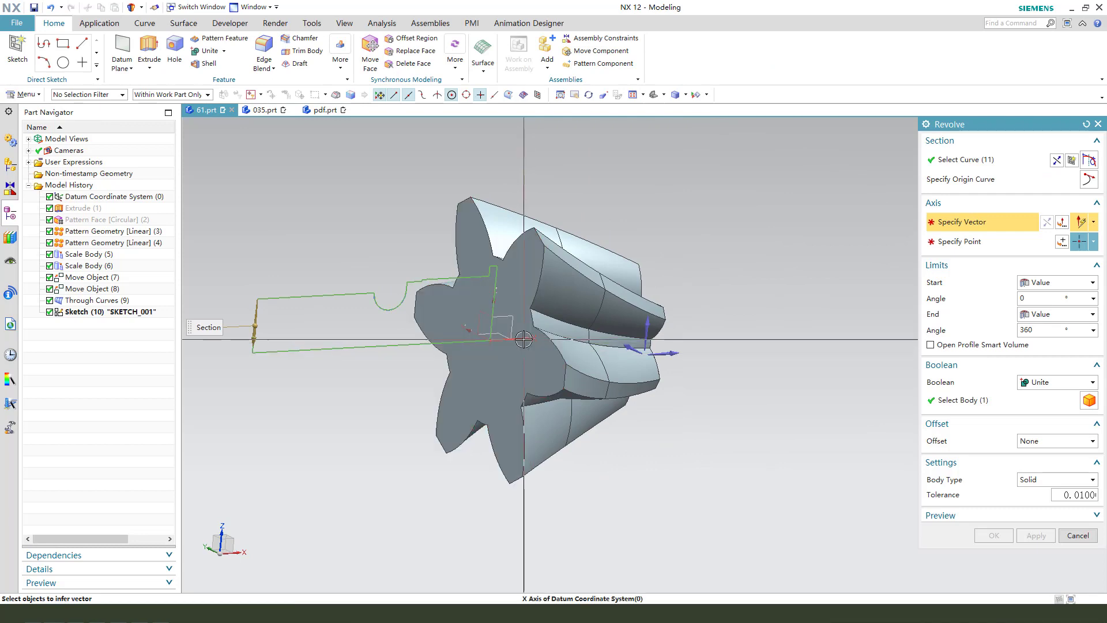
{"action": "left_click", "coordinate": [1029, 406]}
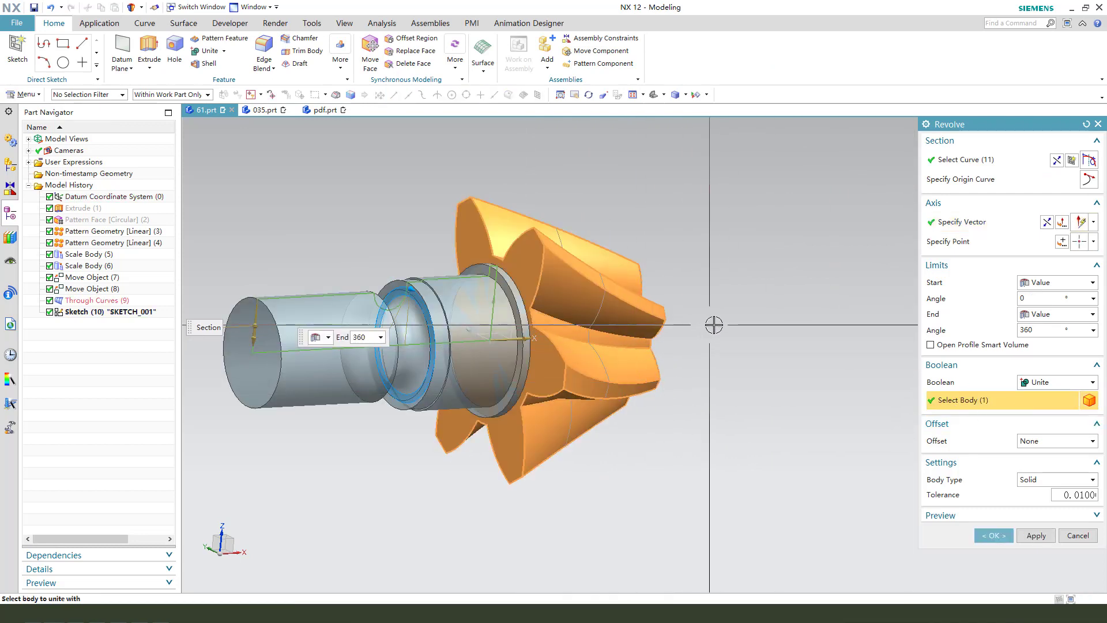
{"action": "middle_click", "coordinate": [745, 328]}
- Check the spline tooth and diameter dimensions in the pdf.prt drawing and return to 61.prt
{"action": "mouse_move", "coordinate": [608, 339]}
{"action": "middle_mouse_down"}
{"action": "mouse_move", "coordinate": [585, 338]}
{"action": "mouse_move", "coordinate": [598, 338]}
{"action": "middle_mouse_up"}
{"action": "left_click", "coordinate": [323, 110]}
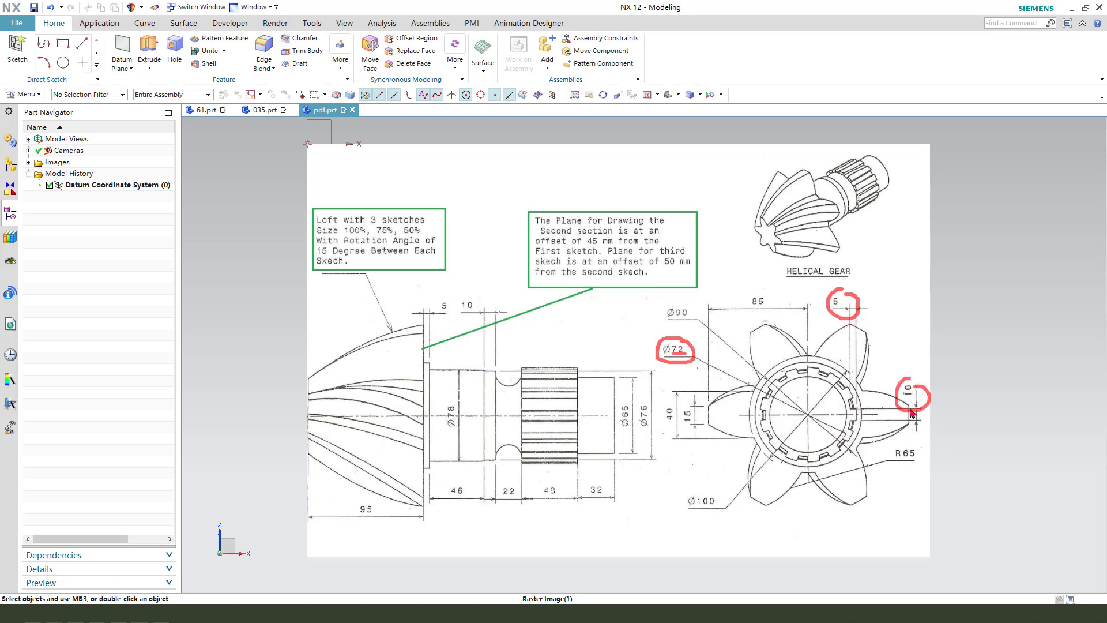
{"action": "key", "text": "Escape"}
{"action": "left_click", "coordinate": [204, 110]}
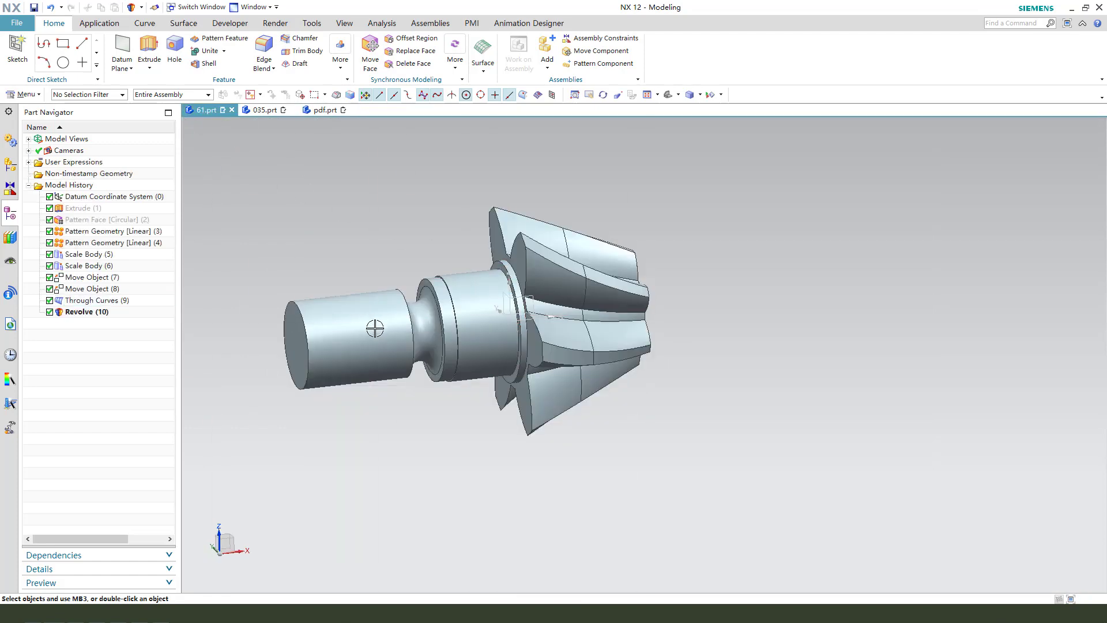
- Start an Extrude section sketch on the shaft's end face and draw a 75 mm diameter circle centred on the origin
{"action": "middle_click_drag", "start_coordinate": [381, 326], "coordinate": [415, 324]}
{"action": "left_click", "coordinate": [145, 53]}
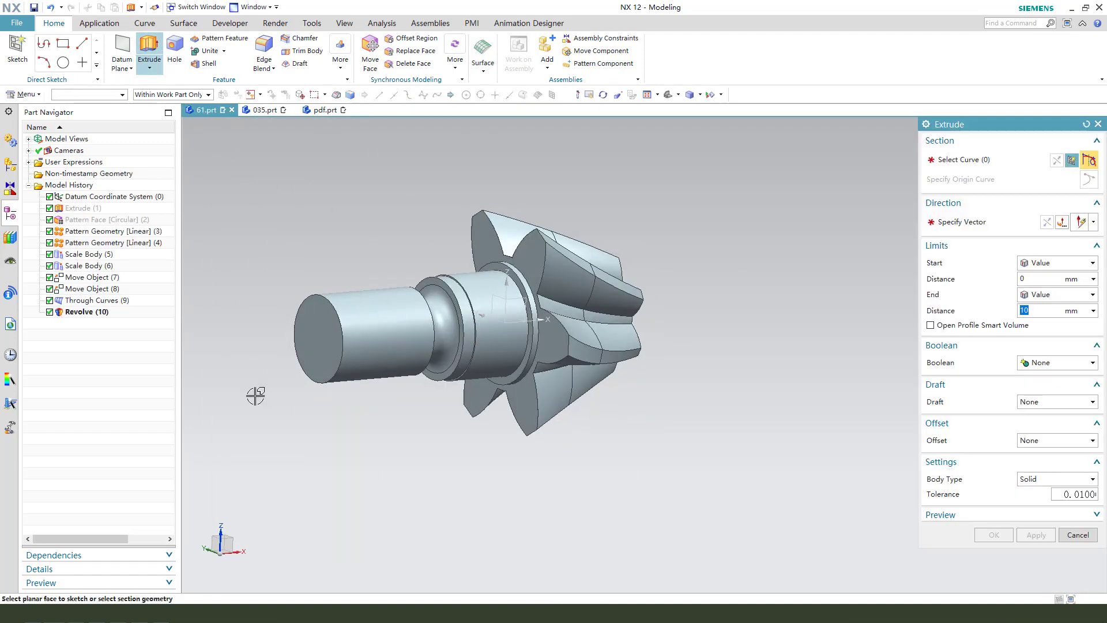
{"action": "left_click", "coordinate": [309, 340]}
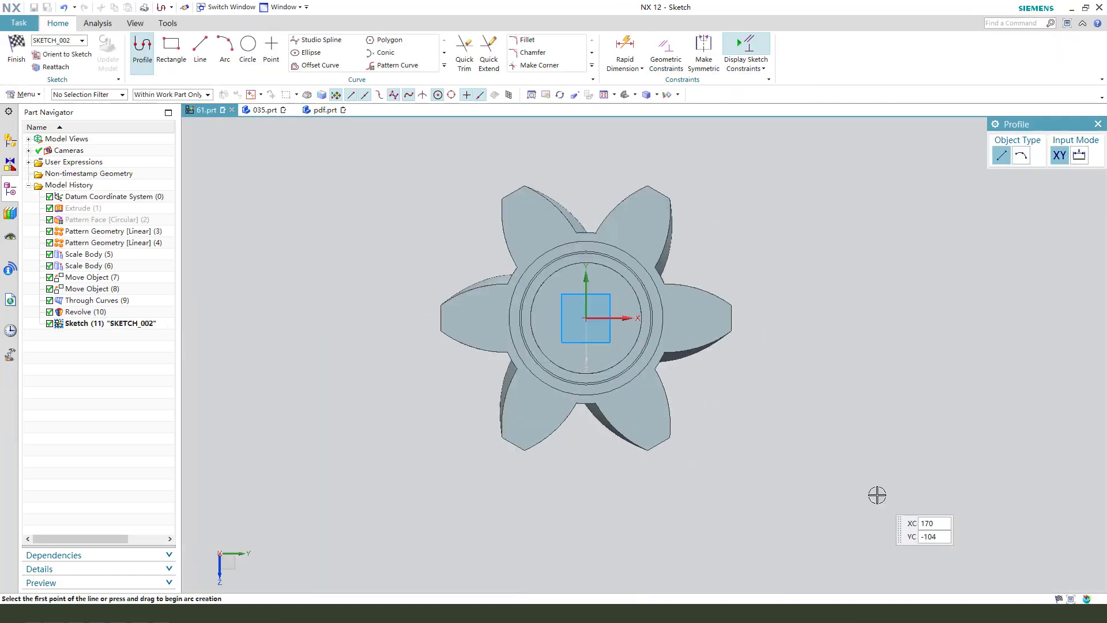
{"action": "left_click", "coordinate": [248, 45]}
{"action": "left_click", "coordinate": [585, 317]}
{"action": "left_click", "coordinate": [750, 262]}
{"action": "key", "text": "Escape"}
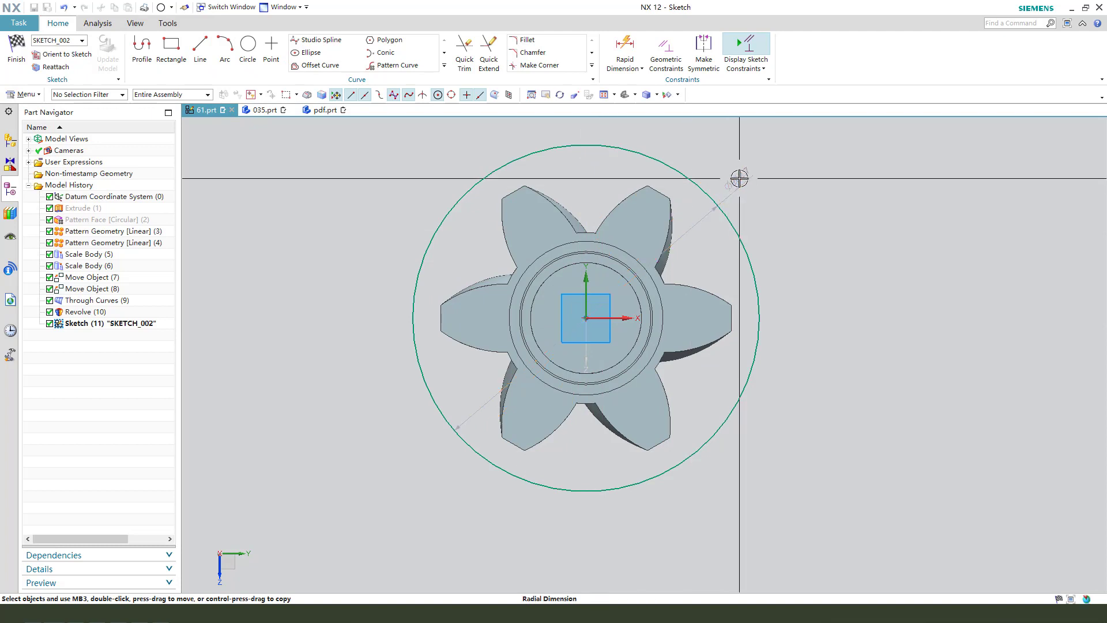
{"action": "double_click", "coordinate": [739, 179]}
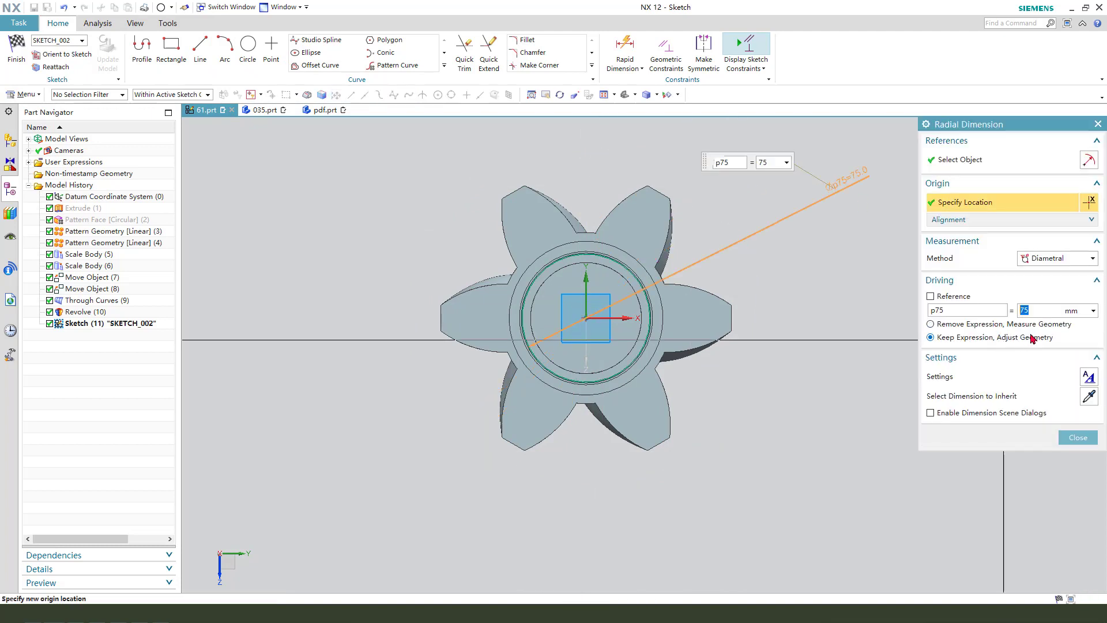
{"action": "key", "text": "Return"}
- Recheck the diameter in the pdf.prt drawing, set the circle to 72 mm in 61.prt, and move its dimension closer
{"action": "left_click", "coordinate": [331, 112]}
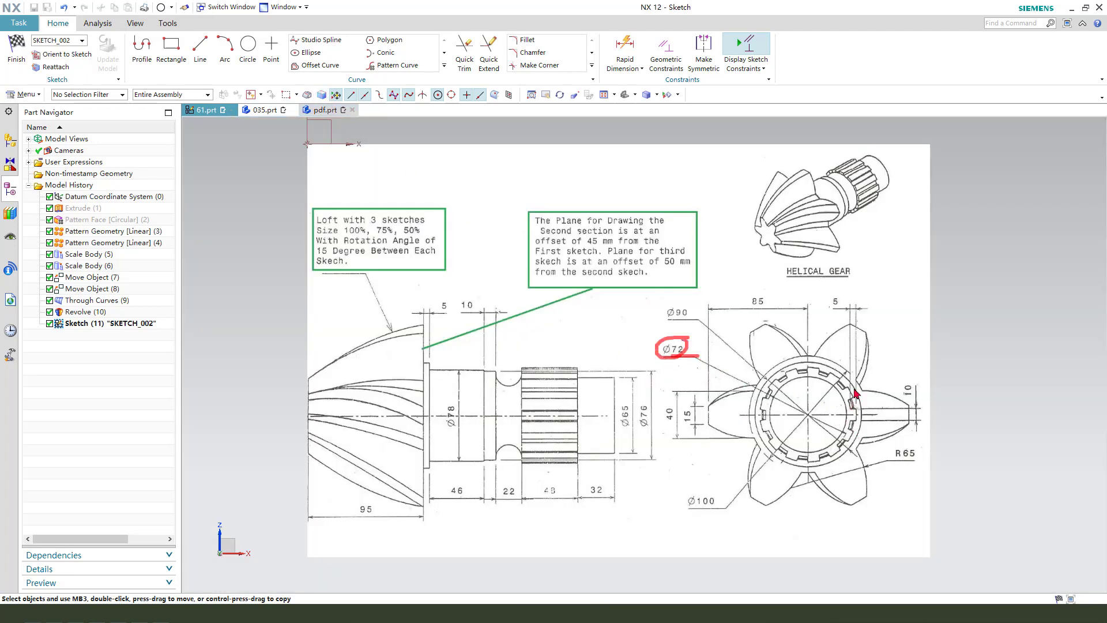
{"action": "left_click", "coordinate": [222, 115]}
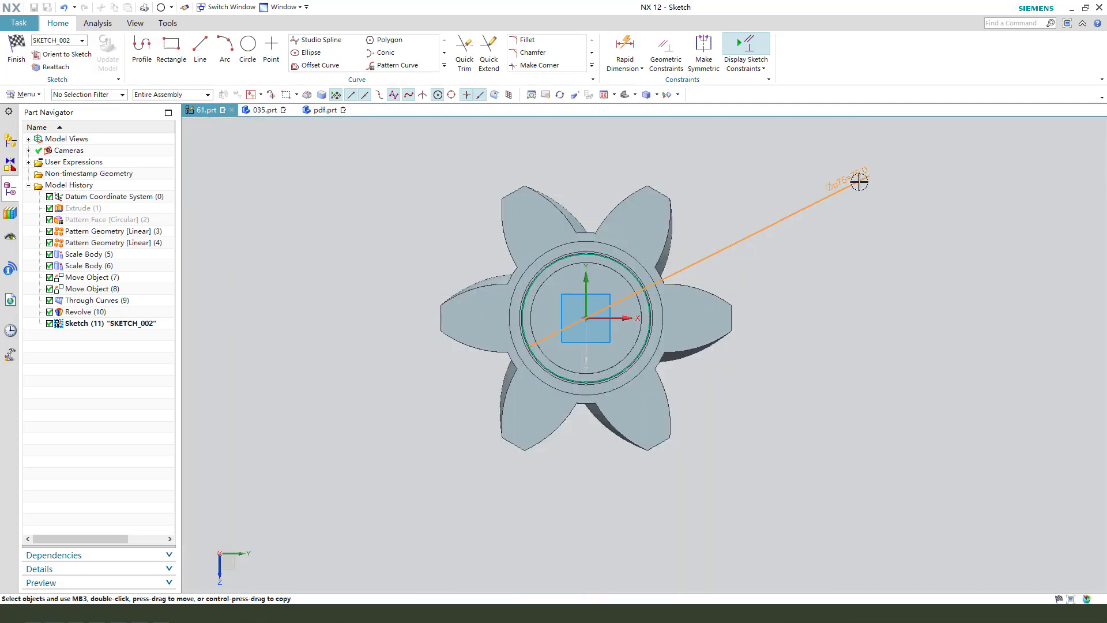
{"action": "left_click", "coordinate": [859, 178]}
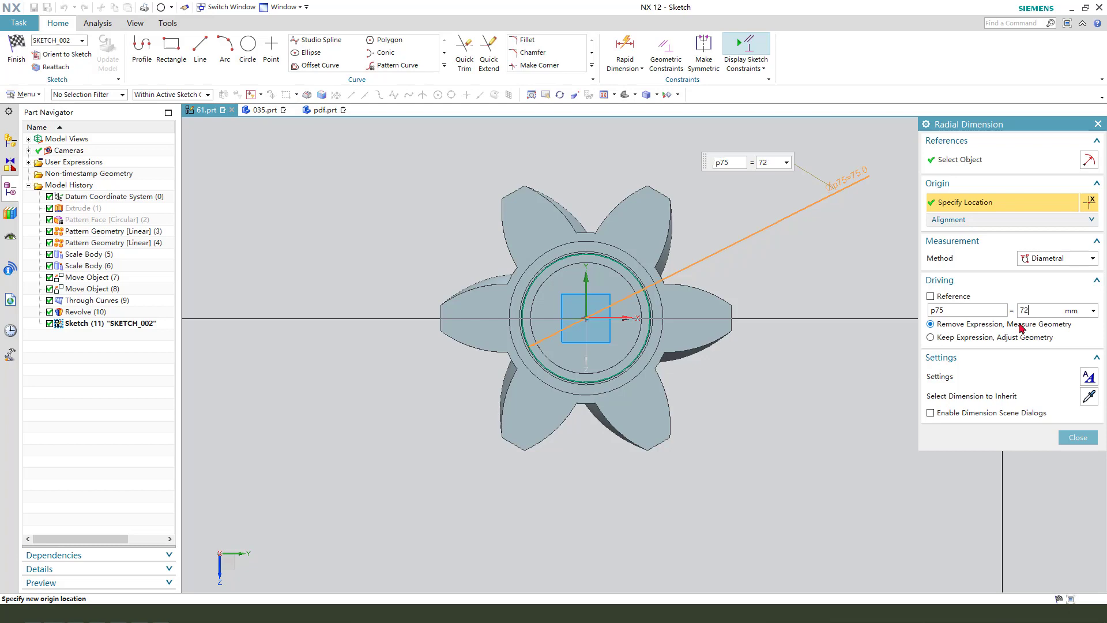
{"action": "middle_click", "coordinate": [874, 205]}
{"action": "left_click_drag", "start_coordinate": [856, 174], "coordinate": [728, 243]}
- Sketch a rectangle about 21.5 by 13 mm extending outward from the circle near the horizontal axis
{"action": "scroll", "coordinate": [600, 343], "scroll_direction": "up", "scroll_amount": 3}
{"action": "scroll", "coordinate": [563, 340], "scroll_direction": "up", "scroll_amount": 1}
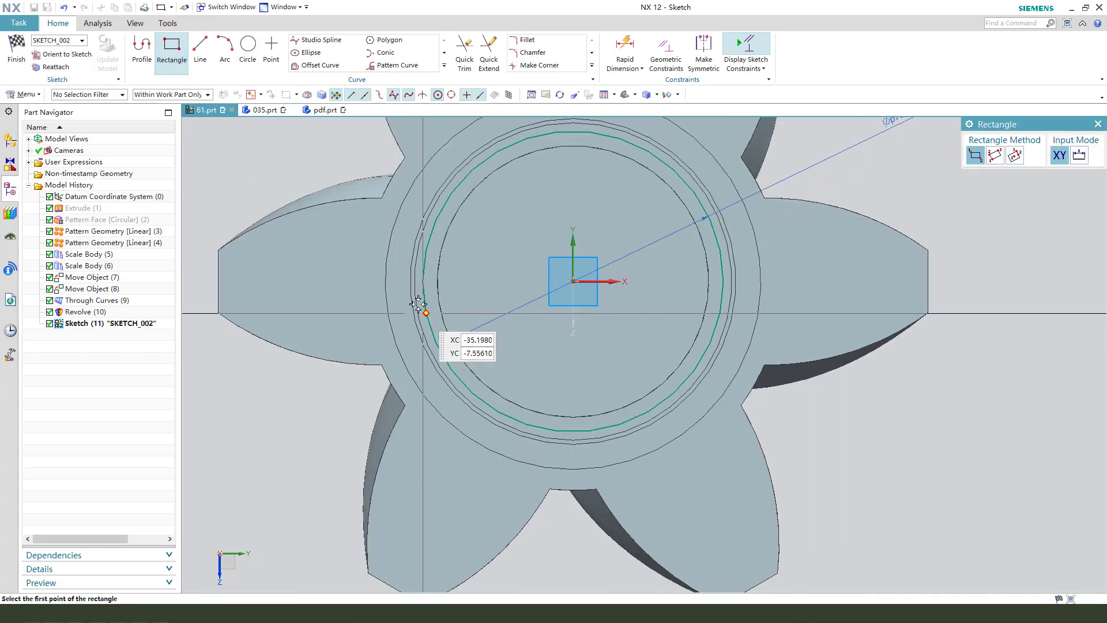
{"action": "left_click", "coordinate": [173, 47]}
{"action": "scroll", "coordinate": [418, 305], "scroll_direction": "up", "scroll_amount": 3}
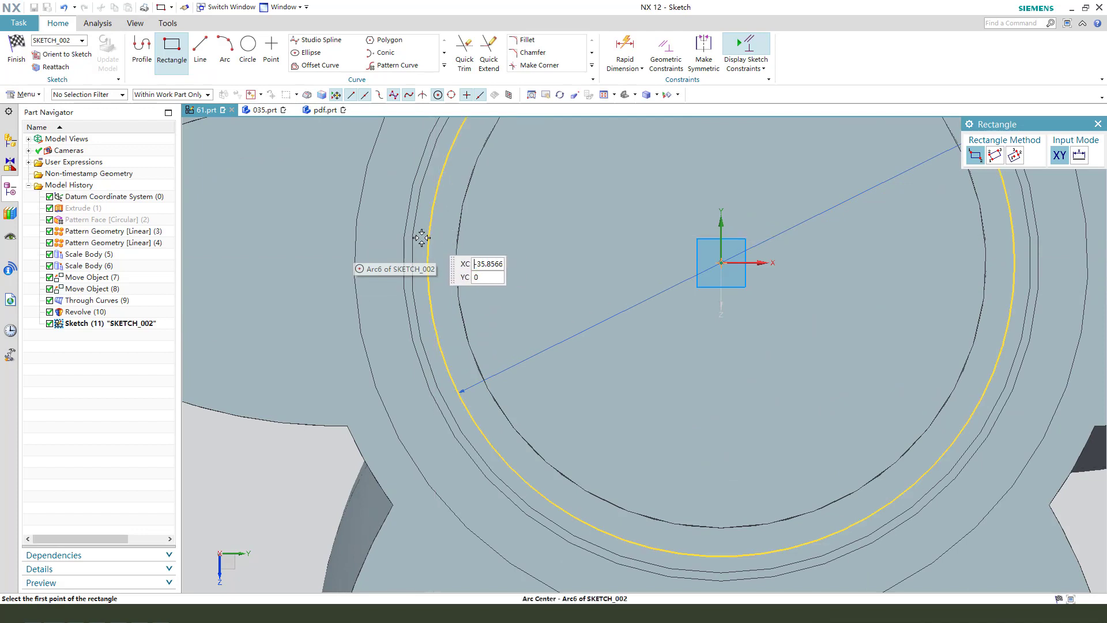
{"action": "left_click", "coordinate": [427, 237]}
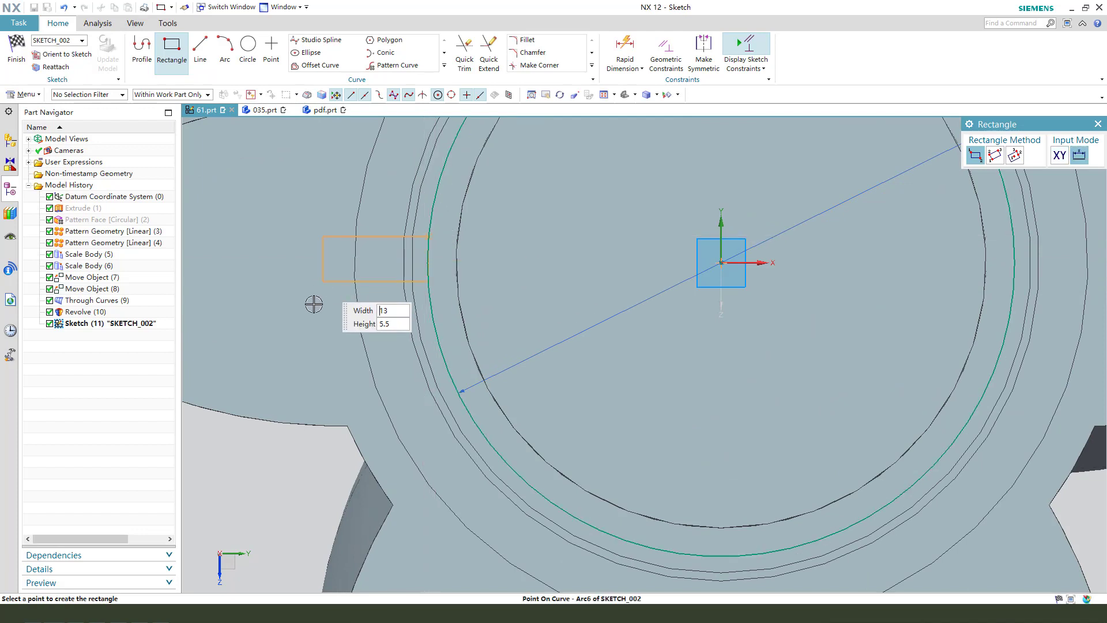
{"action": "left_click", "coordinate": [254, 342]}
{"action": "key", "text": "Escape"}
- Constrain the midpoint of the rectangle's outer side onto the sketch's horizontal axis
{"action": "left_click", "coordinate": [253, 290]}
{"action": "left_click", "coordinate": [795, 265]}
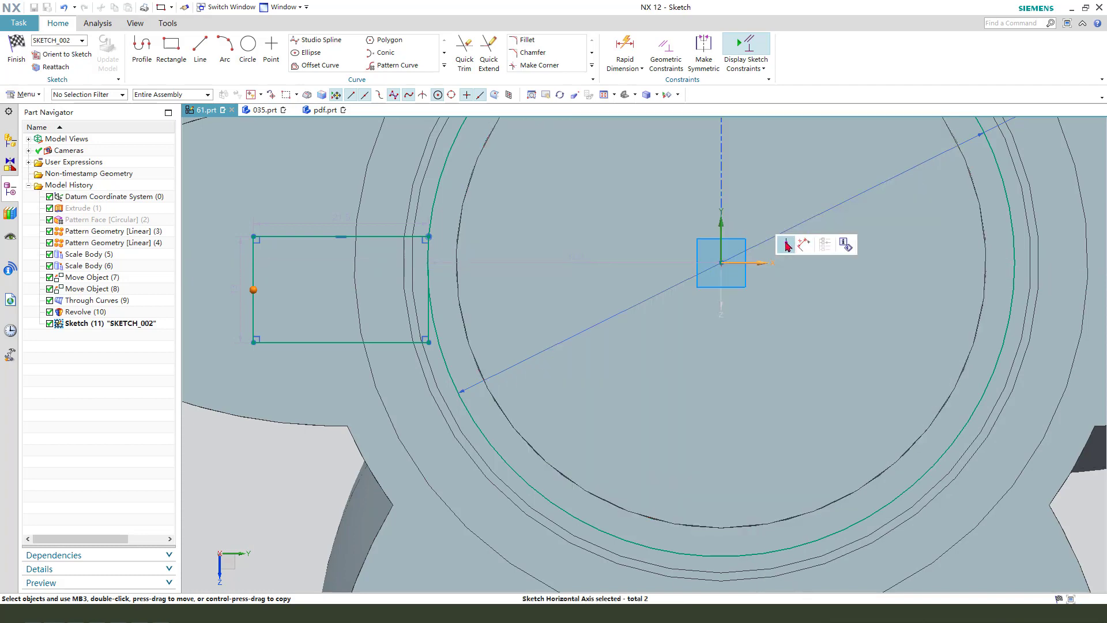
{"action": "left_click", "coordinate": [787, 245]}
{"action": "scroll", "coordinate": [524, 260], "scroll_direction": "down", "scroll_amount": 1}
{"action": "scroll", "coordinate": [327, 277], "scroll_direction": "up", "scroll_amount": 2}
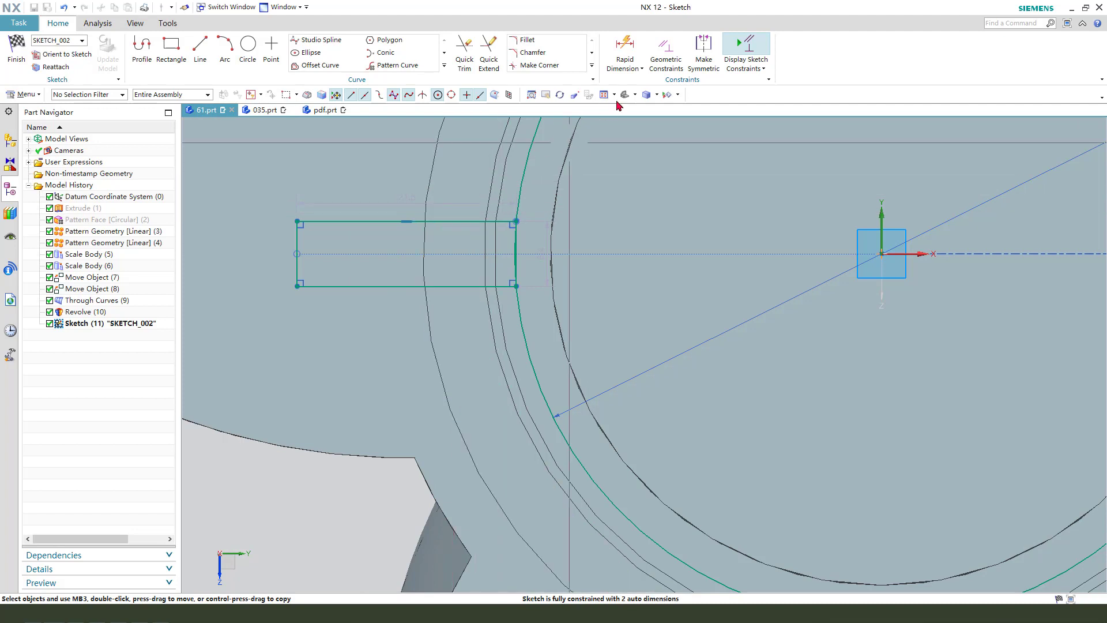
- Dimension the distance between the rectangle's outer side and the circle as 5 mm
{"action": "left_click", "coordinate": [625, 59]}
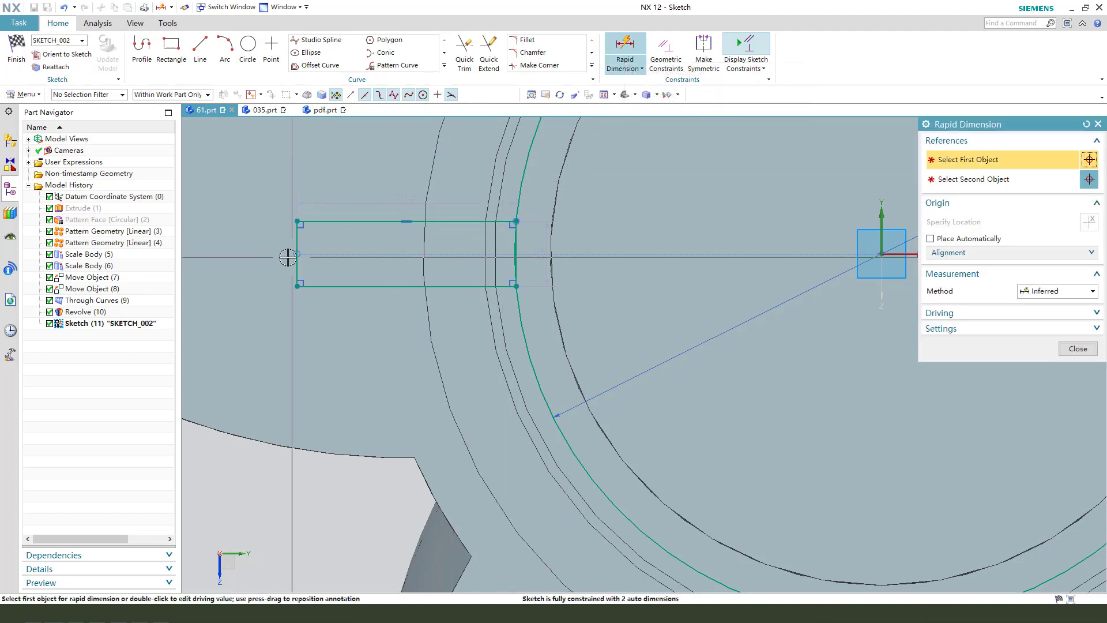
{"action": "left_click", "coordinate": [441, 286]}
{"action": "scroll", "coordinate": [517, 306], "scroll_direction": "up", "scroll_amount": 5}
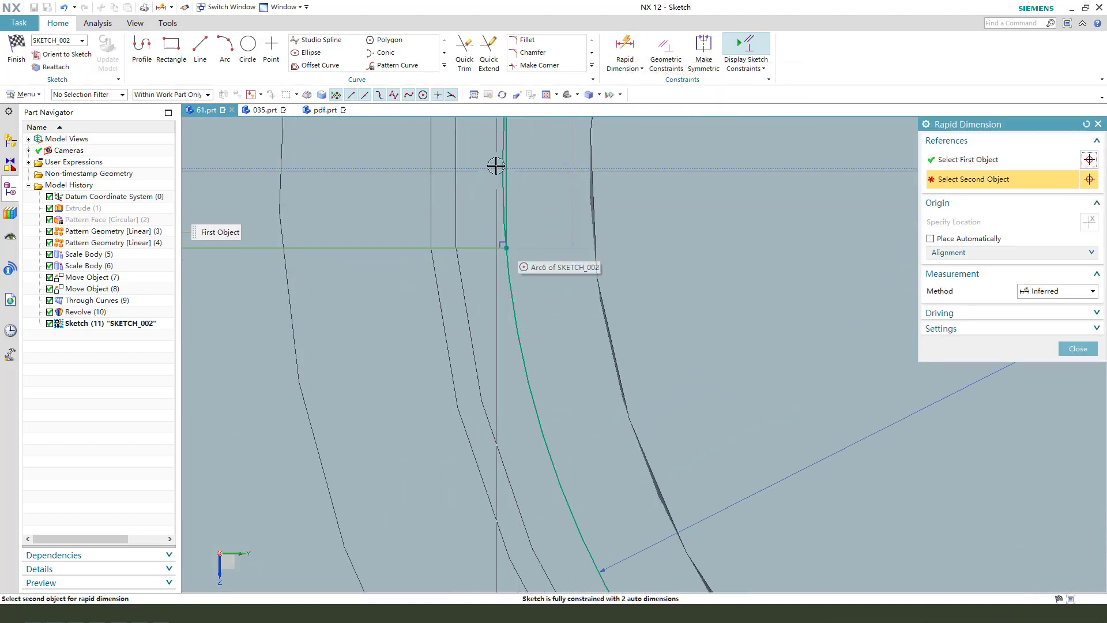
{"action": "left_click", "coordinate": [495, 164]}
{"action": "scroll", "coordinate": [413, 277], "scroll_direction": "down", "scroll_amount": 5}
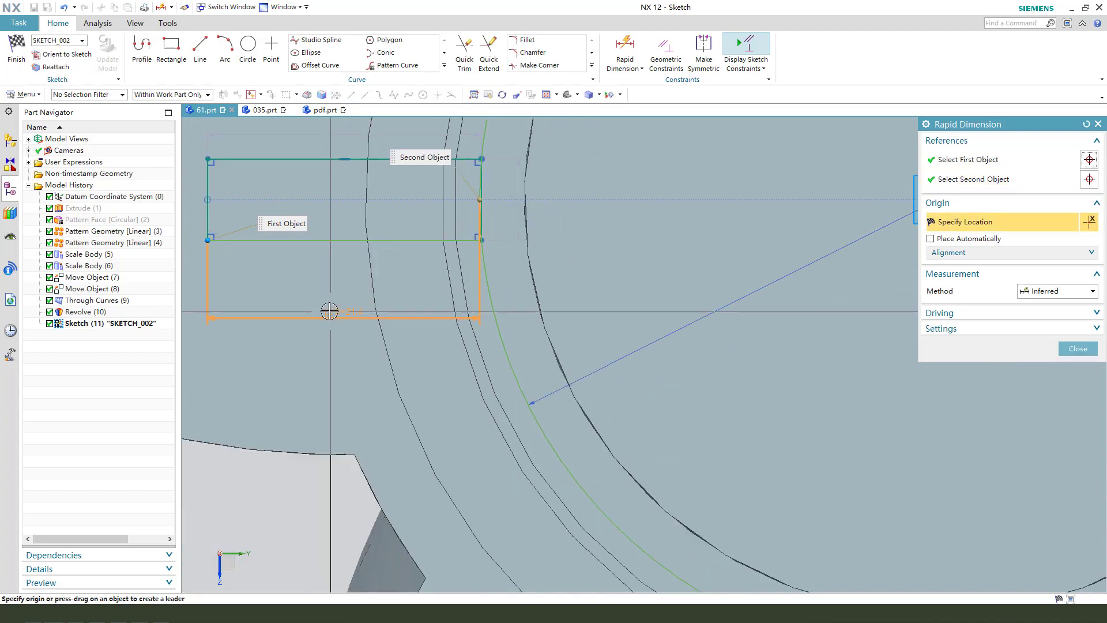
{"action": "left_click", "coordinate": [462, 344]}
{"action": "type", "text": "5"}
{"action": "key", "text": "Return"}
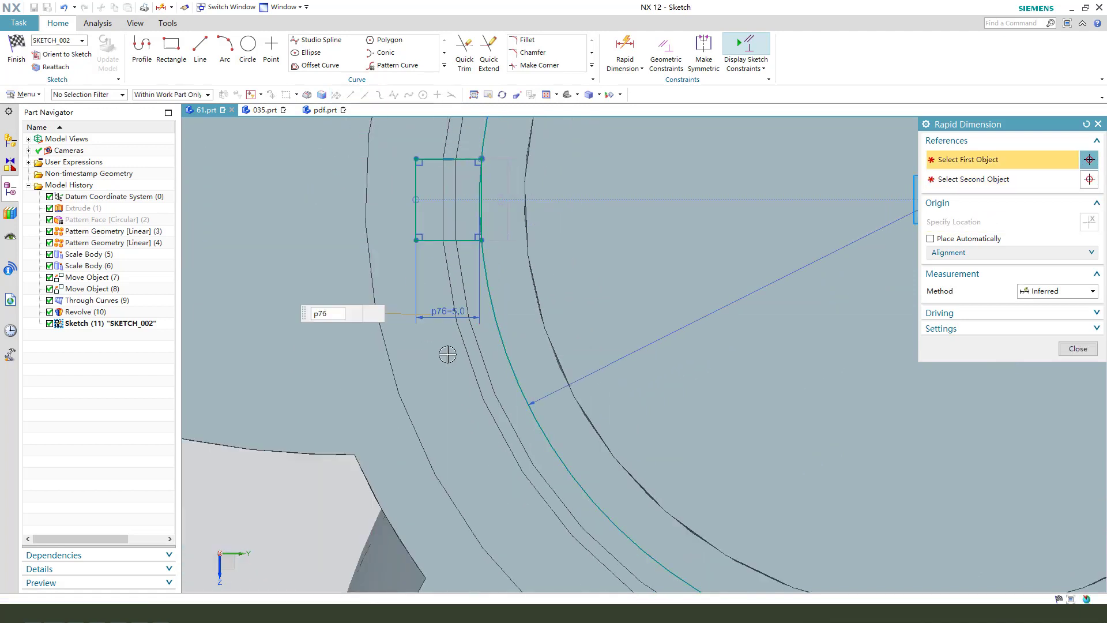
{"action": "left_click", "coordinate": [1078, 349]}
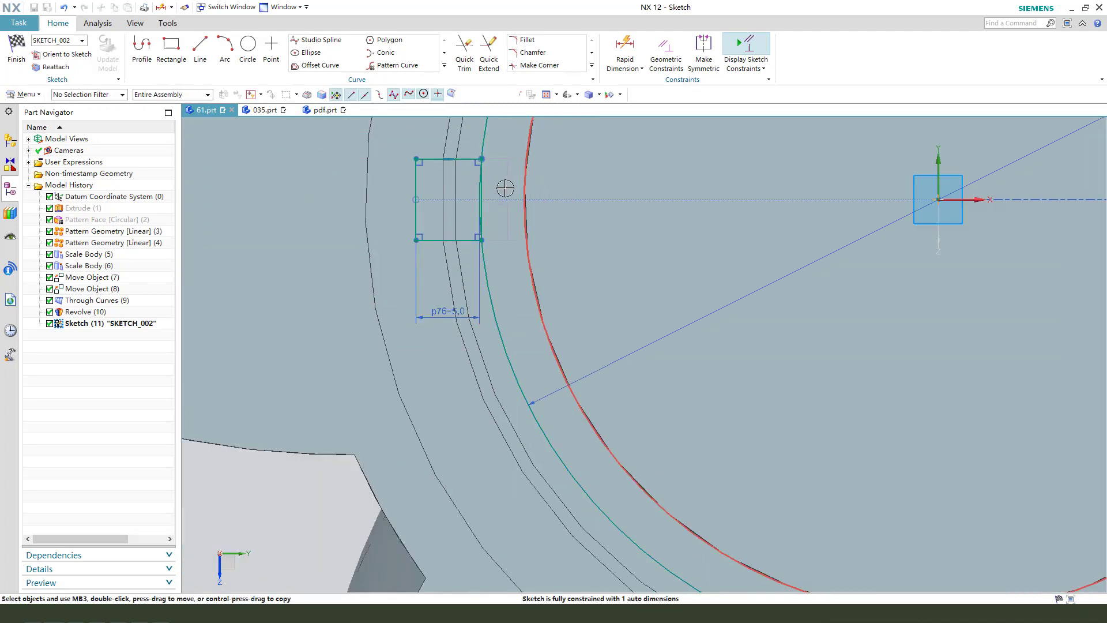
- Move the rectangle's height dimension outward and set it to 10 mm
{"action": "left_click_drag", "start_coordinate": [460, 190], "coordinate": [315, 190]}
{"action": "double_click", "coordinate": [315, 190]}
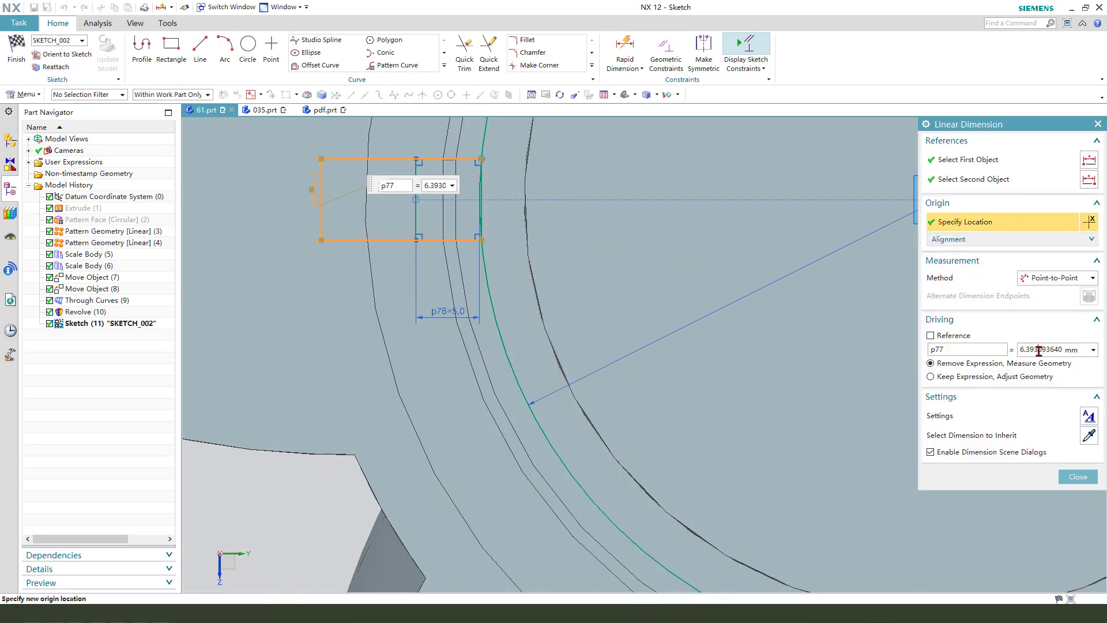
{"action": "type", "text": "10"}
{"action": "key", "text": "Return"}
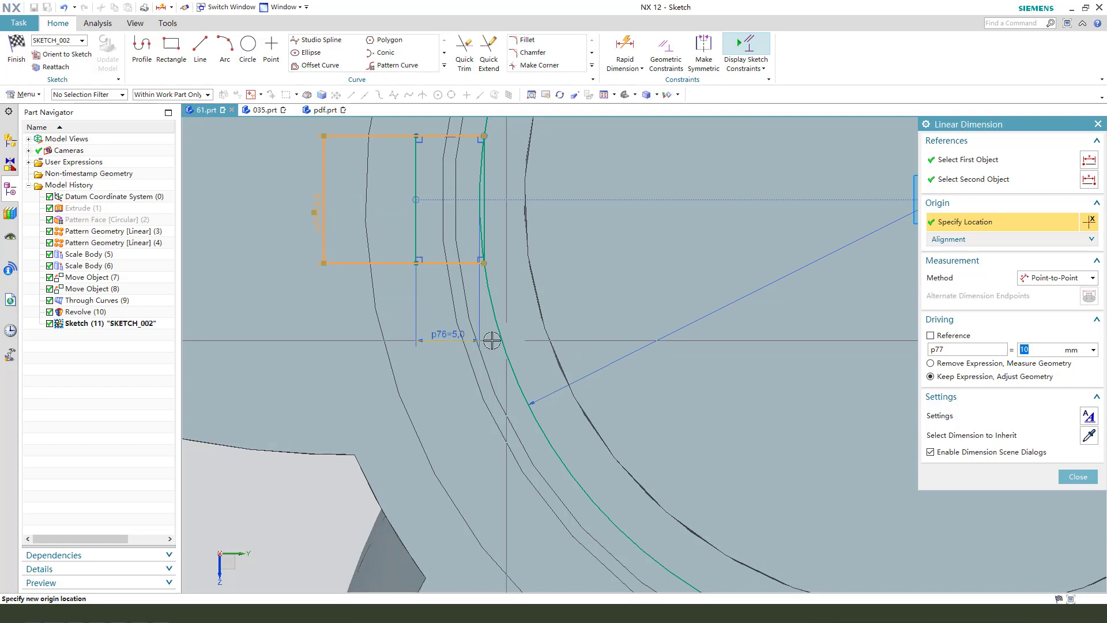
{"action": "middle_click", "coordinate": [297, 316]}
- Reposition the rectangle's 10 mm height dimension farther out and its 5 mm dimension above it
{"action": "scroll", "coordinate": [296, 317], "scroll_direction": "down", "scroll_amount": 2}
{"action": "scroll", "coordinate": [447, 190], "scroll_direction": "up", "scroll_amount": 1}
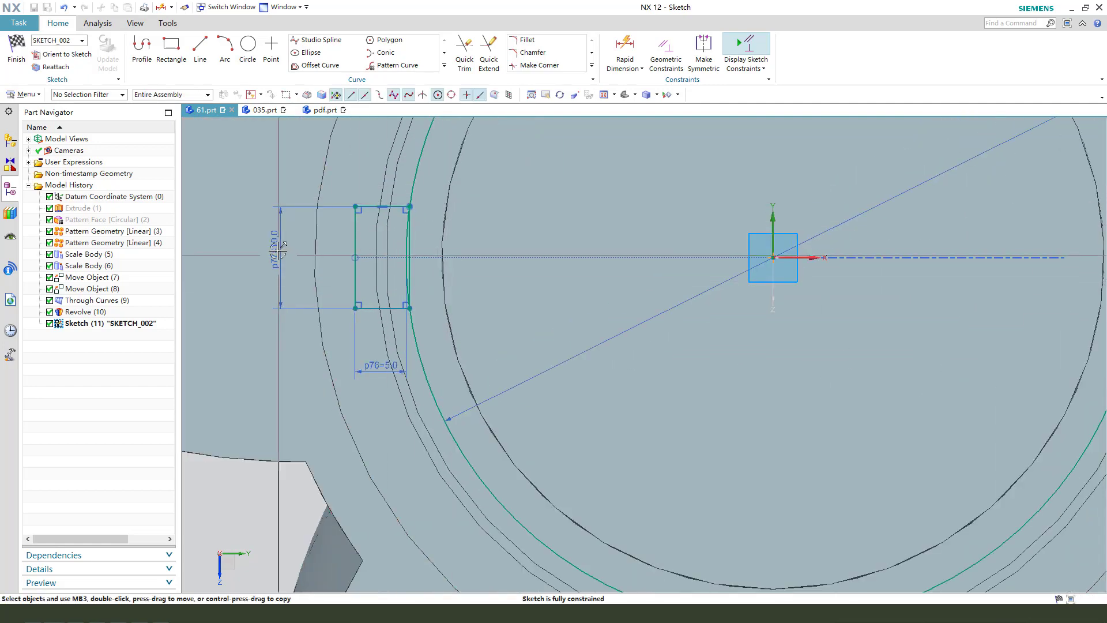
{"action": "left_click_drag", "start_coordinate": [278, 250], "coordinate": [252, 258]}
{"action": "left_click_drag", "start_coordinate": [381, 371], "coordinate": [370, 164]}
{"action": "scroll", "coordinate": [422, 215], "scroll_direction": "up", "scroll_amount": 2}
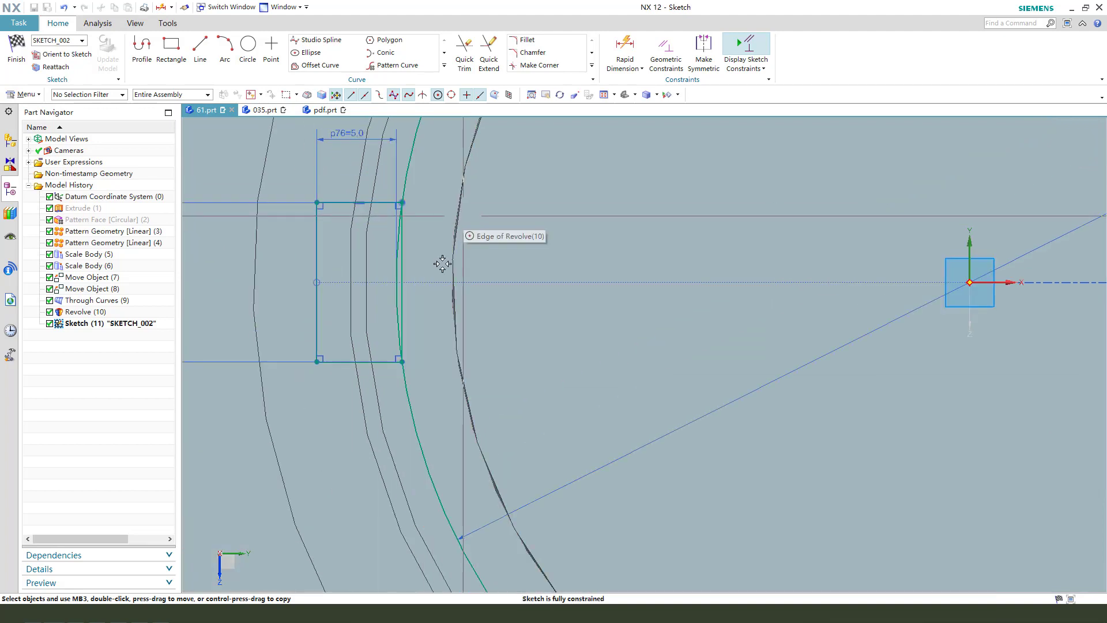
- Convert the rectangle's inner side, the one cutting across the circle, into a reference line
{"action": "scroll", "coordinate": [403, 247], "scroll_direction": "up", "scroll_amount": 2}
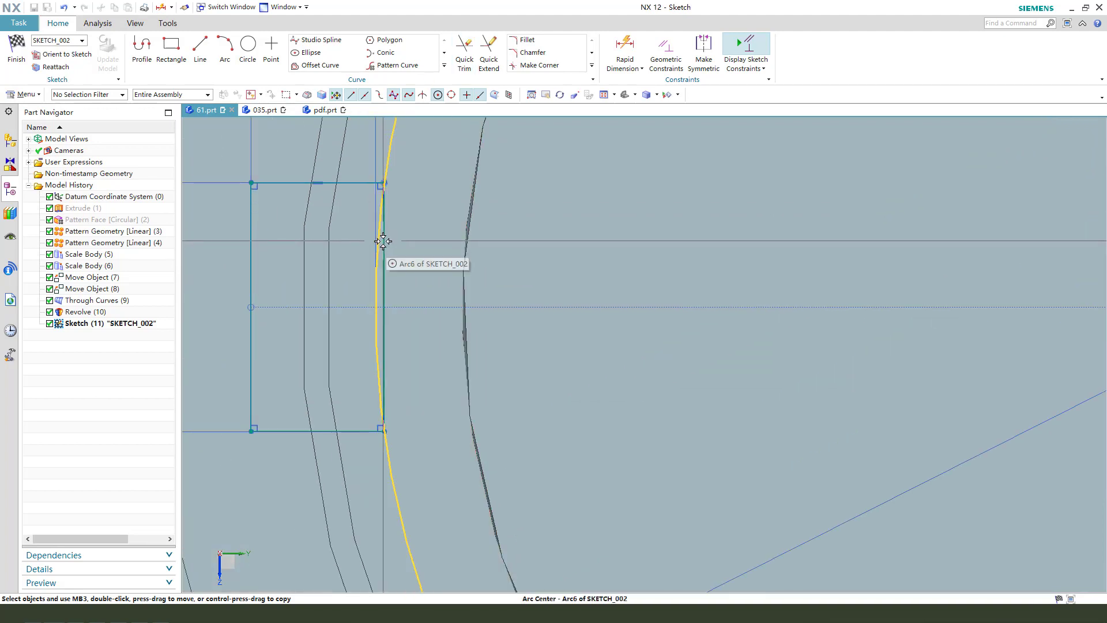
{"action": "scroll", "coordinate": [383, 241], "scroll_direction": "up", "scroll_amount": 3}
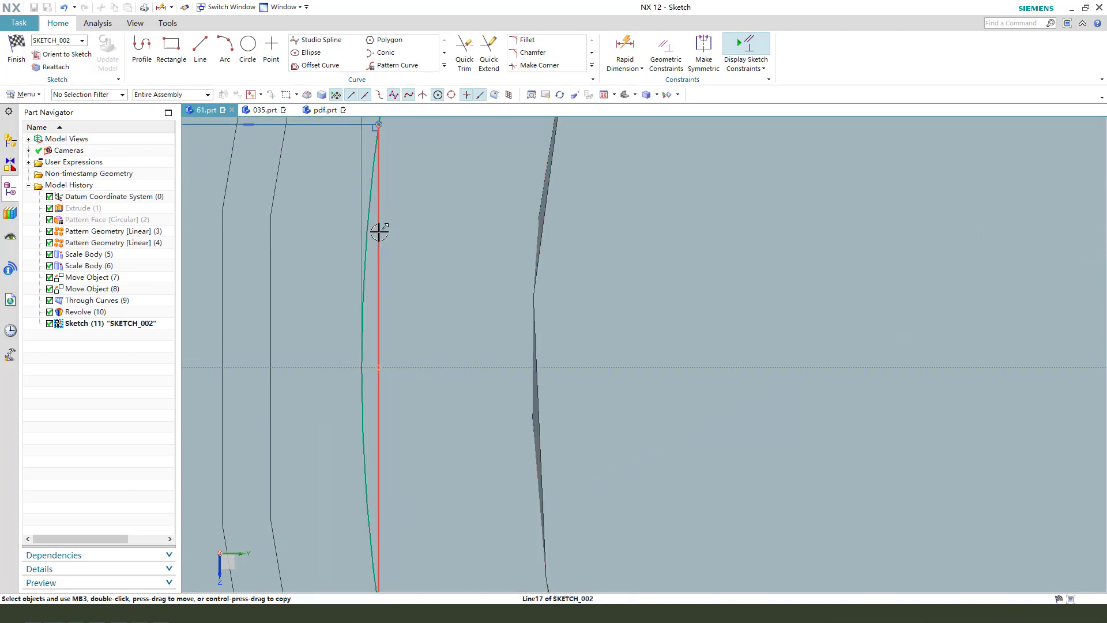
{"action": "left_click", "coordinate": [379, 231]}
{"action": "scroll", "coordinate": [423, 208], "scroll_direction": "down", "scroll_amount": 5}
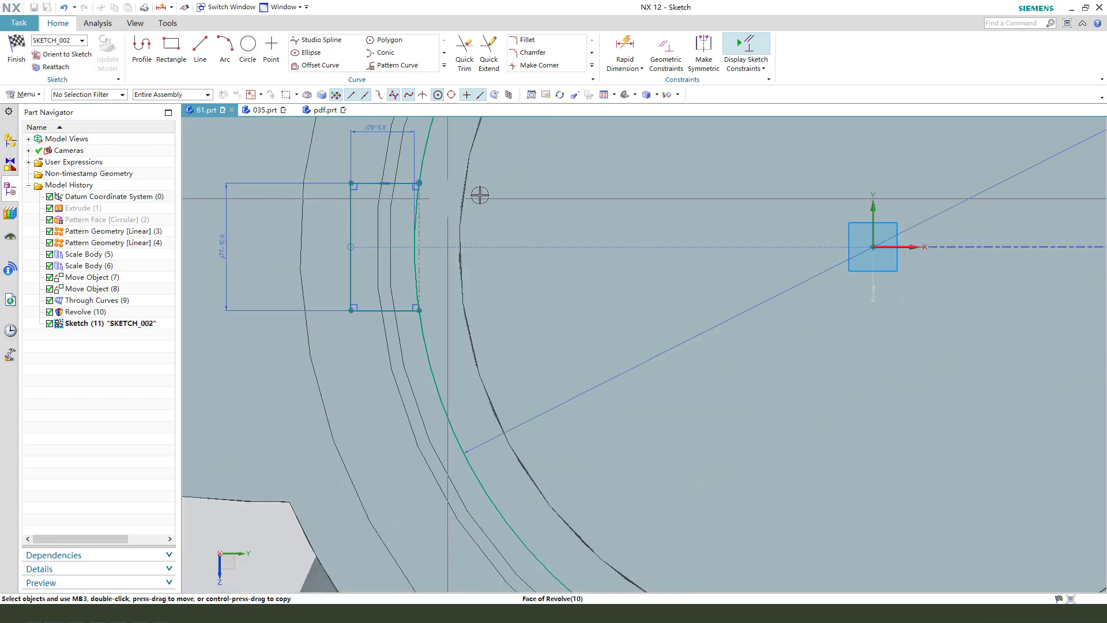
{"action": "scroll", "coordinate": [321, 229], "scroll_direction": "down", "scroll_amount": 1}
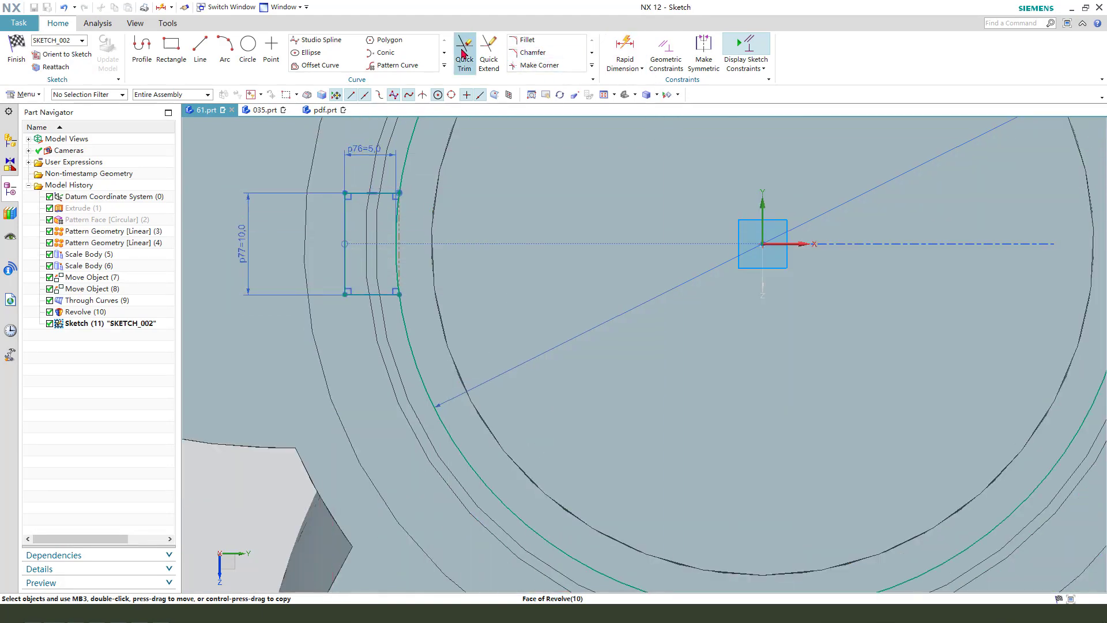
- Trim the circle's arc inside the rectangle and finish the sketch
{"action": "left_click", "coordinate": [463, 53]}
{"action": "left_click", "coordinate": [393, 237]}
{"action": "middle_click", "coordinate": [506, 237]}
{"action": "scroll", "coordinate": [444, 249], "scroll_direction": "down", "scroll_amount": 1}
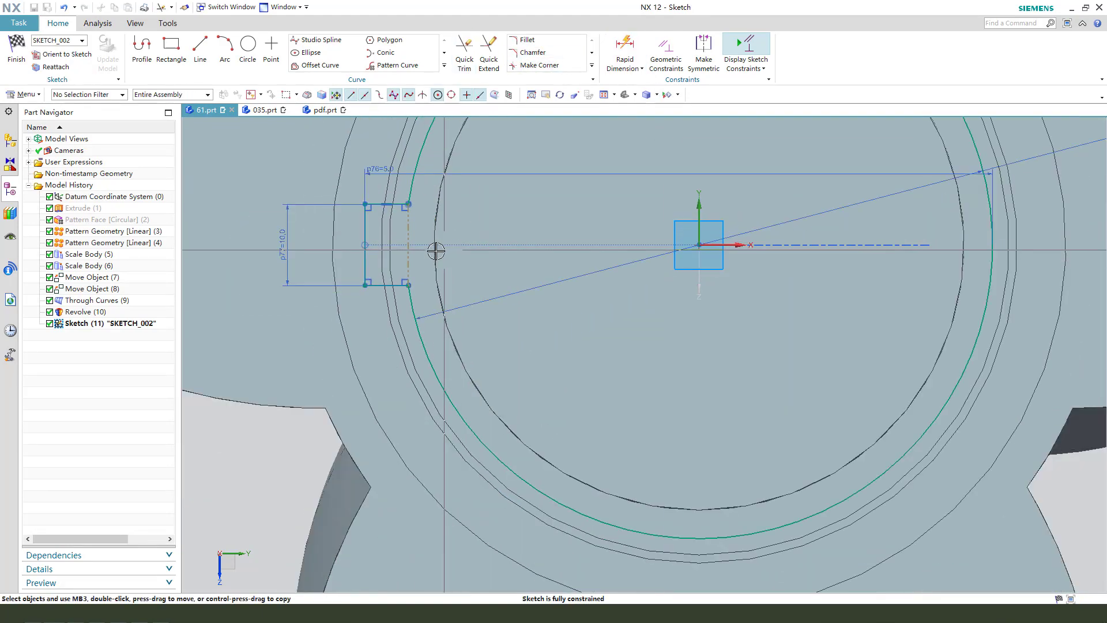
{"action": "key", "text": "ctrl+q"}
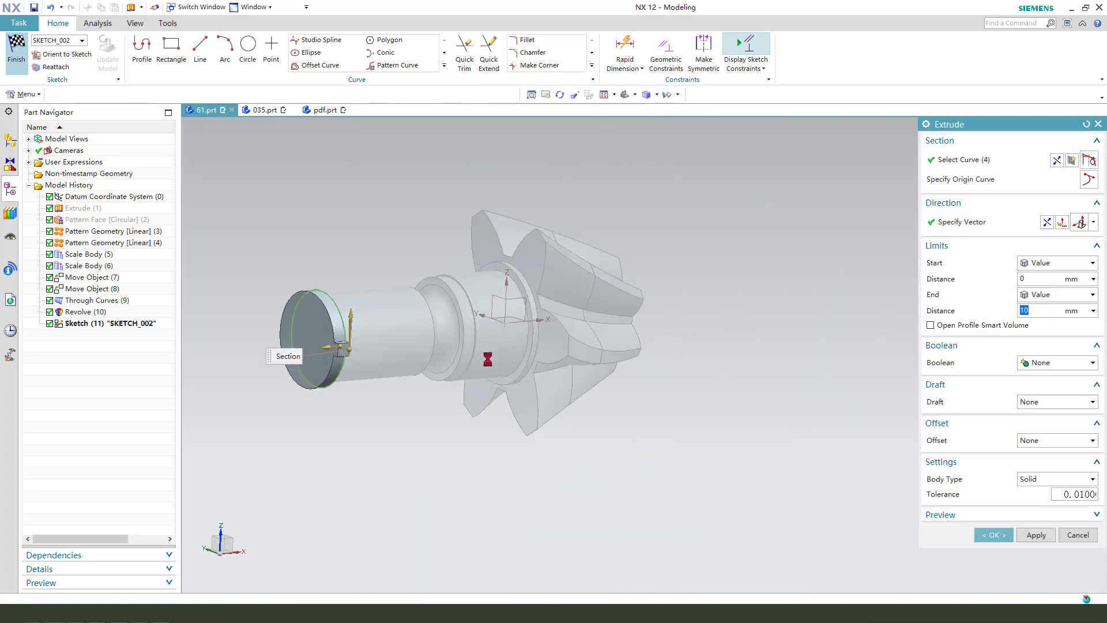
- Extrude the sketched section toward the gear body from 32 mm to 80 mm, as dimensioned in the reference drawing, and unite it with the shaft
{"action": "left_click", "coordinate": [321, 110]}
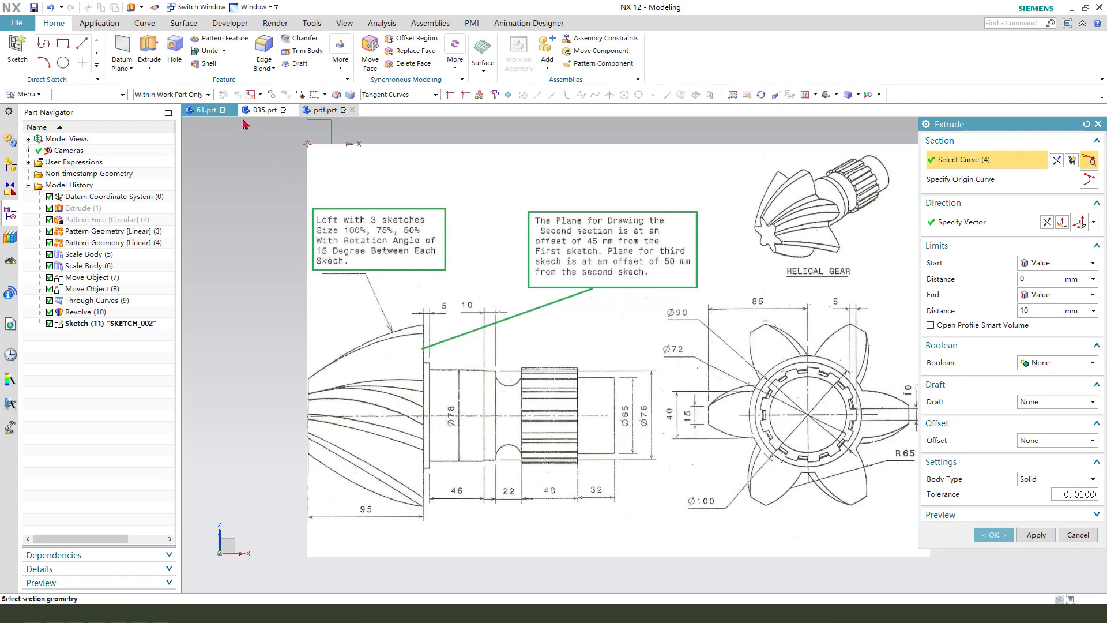
{"action": "left_click", "coordinate": [201, 109]}
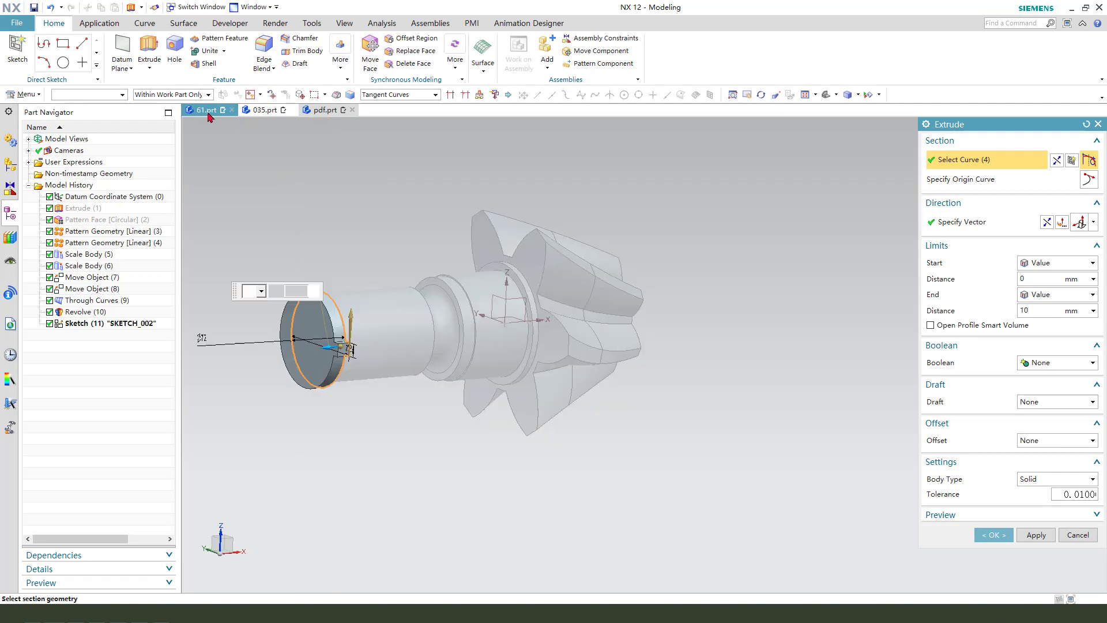
{"action": "left_click", "coordinate": [1047, 224]}
{"action": "type", "text": "80"}
{"action": "key", "text": "Return"}
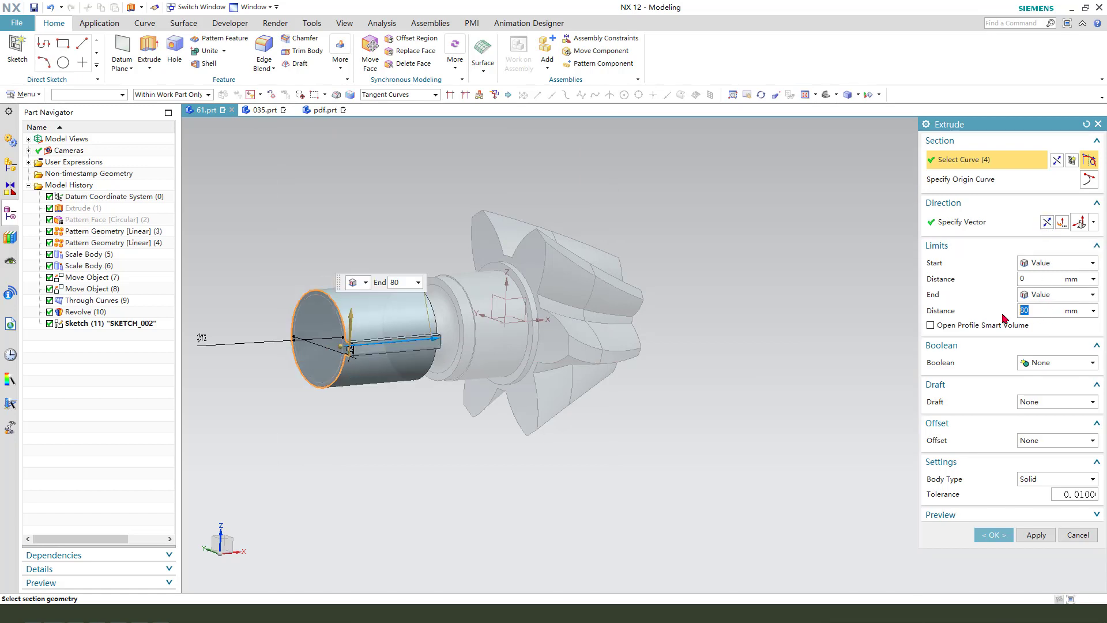
{"action": "left_click", "coordinate": [1036, 279]}
{"action": "type", "text": "32"}
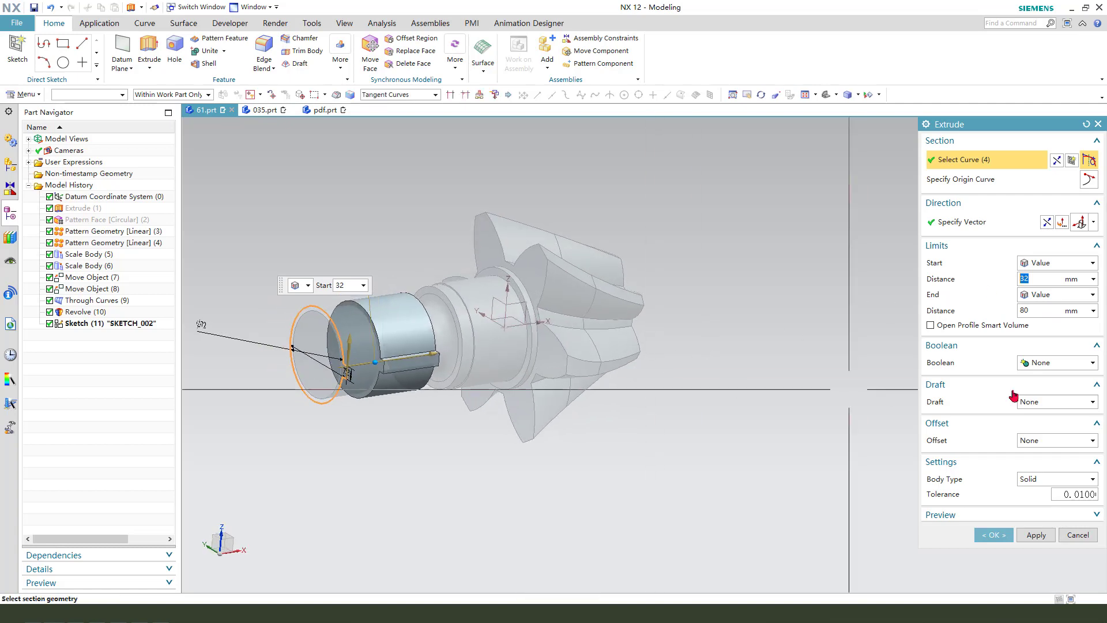
{"action": "left_click", "coordinate": [1056, 363]}
{"action": "left_click", "coordinate": [1041, 388]}
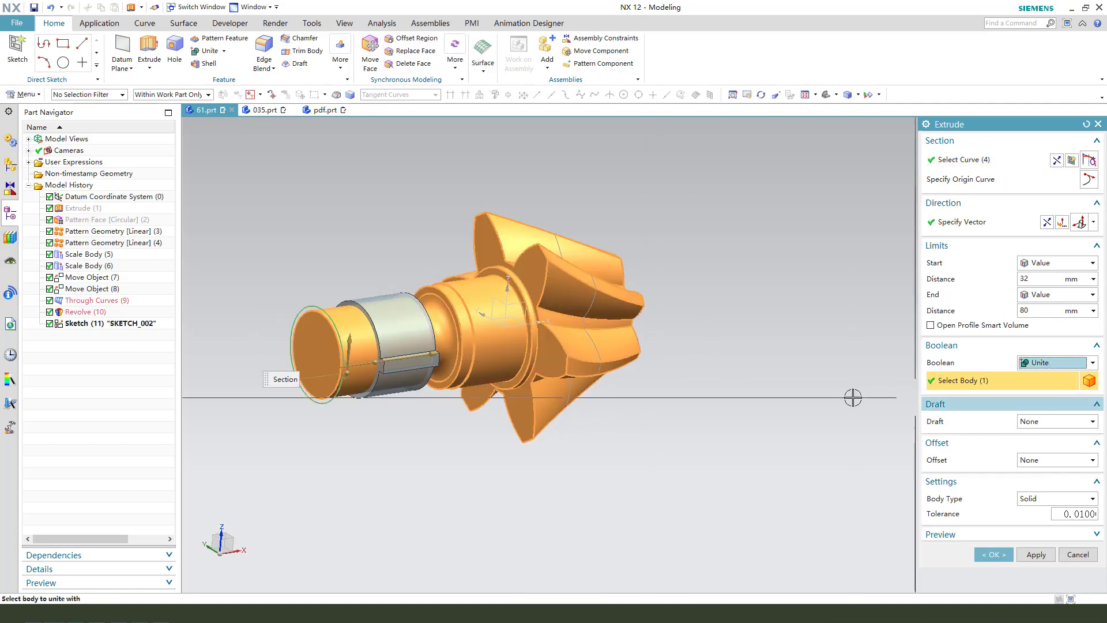
{"action": "middle_click", "coordinate": [741, 398]}
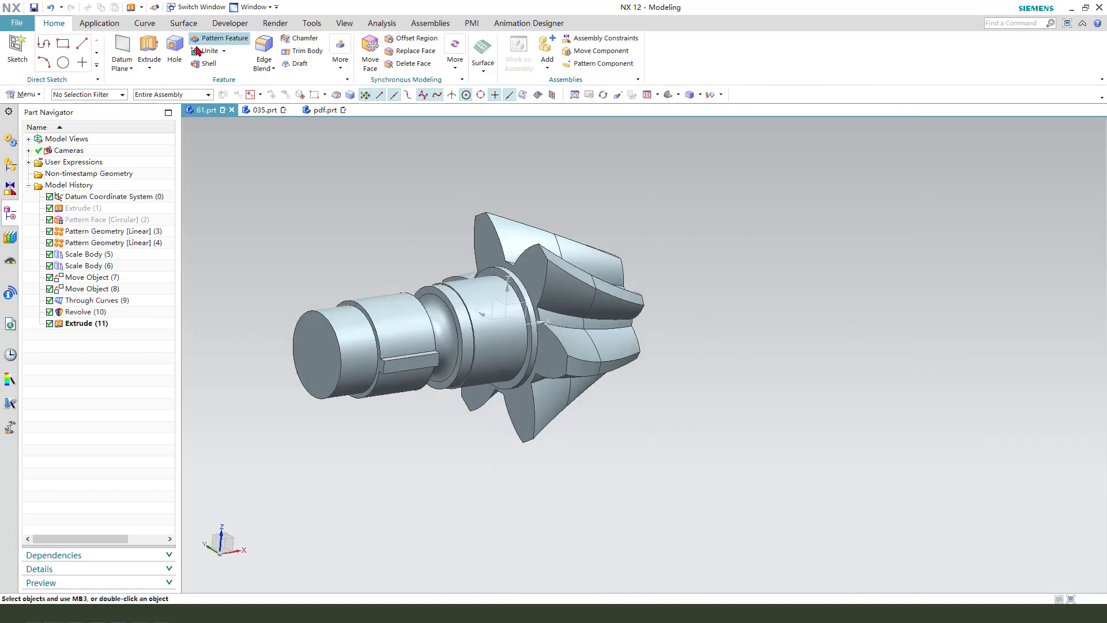
- Start a circular Pattern Face and select the outer face and both side faces of the rectangular spline rib
{"action": "left_click", "coordinate": [337, 70]}
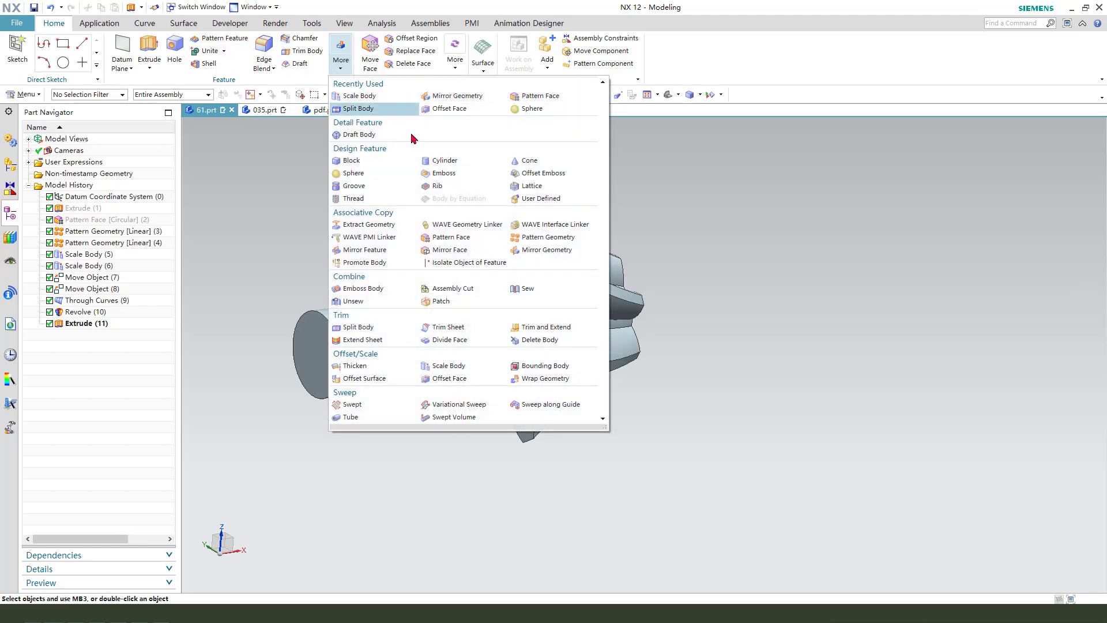
{"action": "left_click", "coordinate": [451, 239]}
{"action": "scroll", "coordinate": [408, 410], "scroll_direction": "up", "scroll_amount": 5}
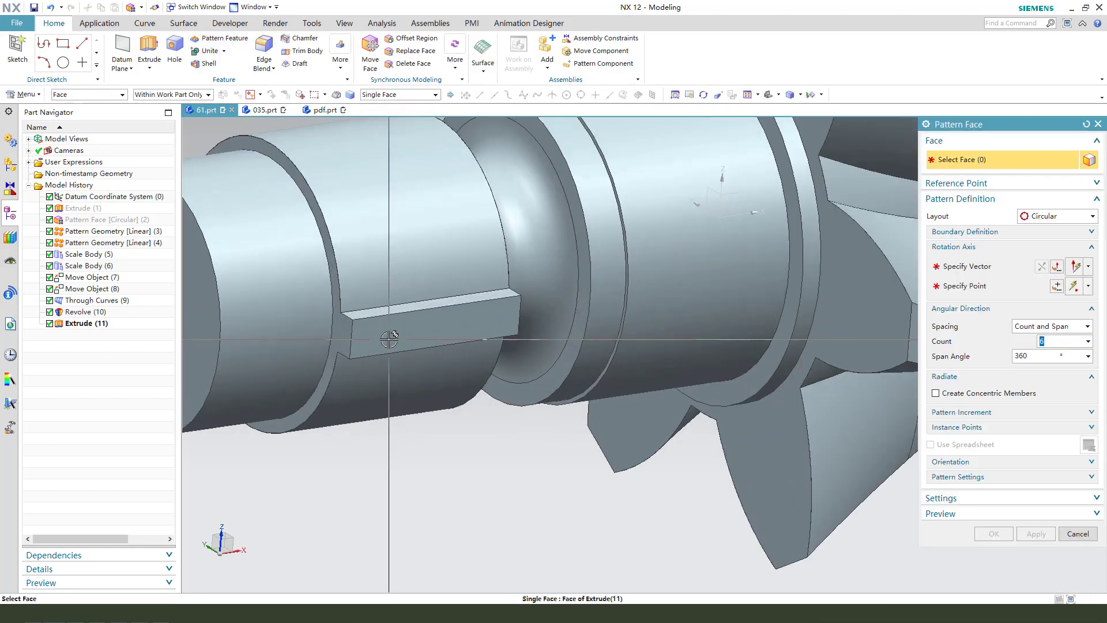
{"action": "left_click", "coordinate": [391, 330]}
{"action": "left_click", "coordinate": [383, 313]}
{"action": "middle_click_drag", "start_coordinate": [383, 375], "coordinate": [378, 341]}
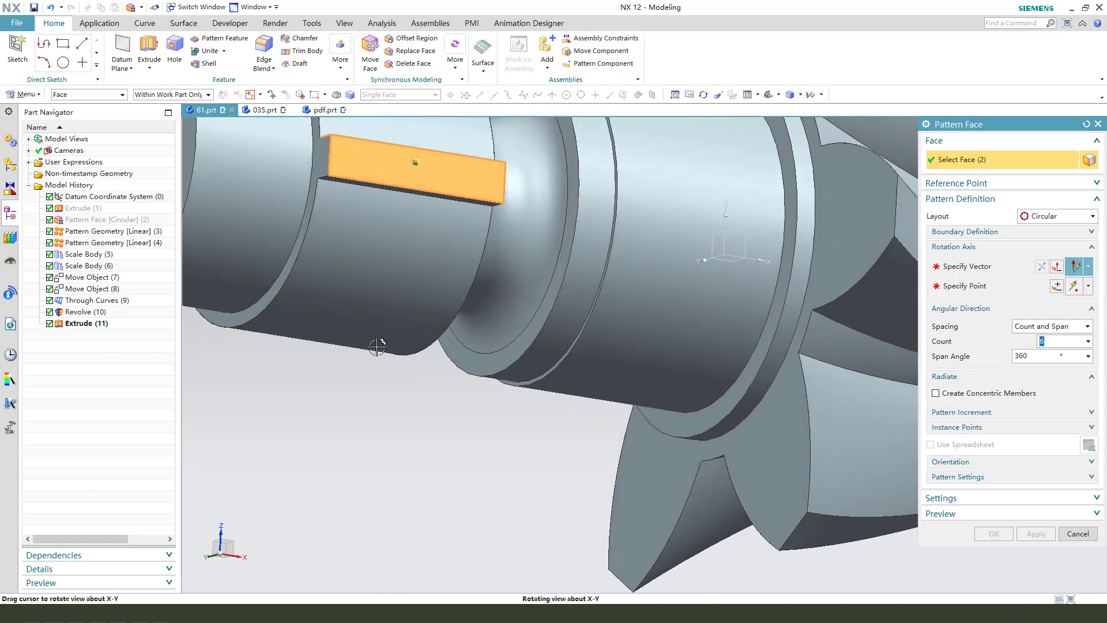
{"action": "left_click", "coordinate": [372, 174]}
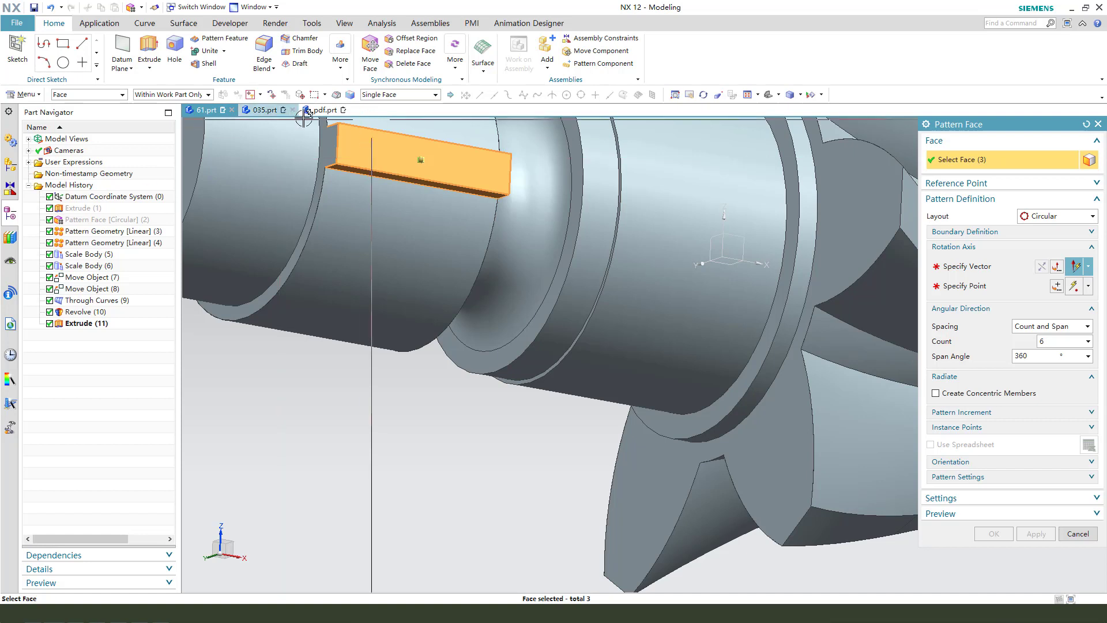
- Pattern the rib faces about the shaft's centre axis with a count of 13 over 360°, checking the spline in the reference drawing
{"action": "left_click", "coordinate": [323, 111]}
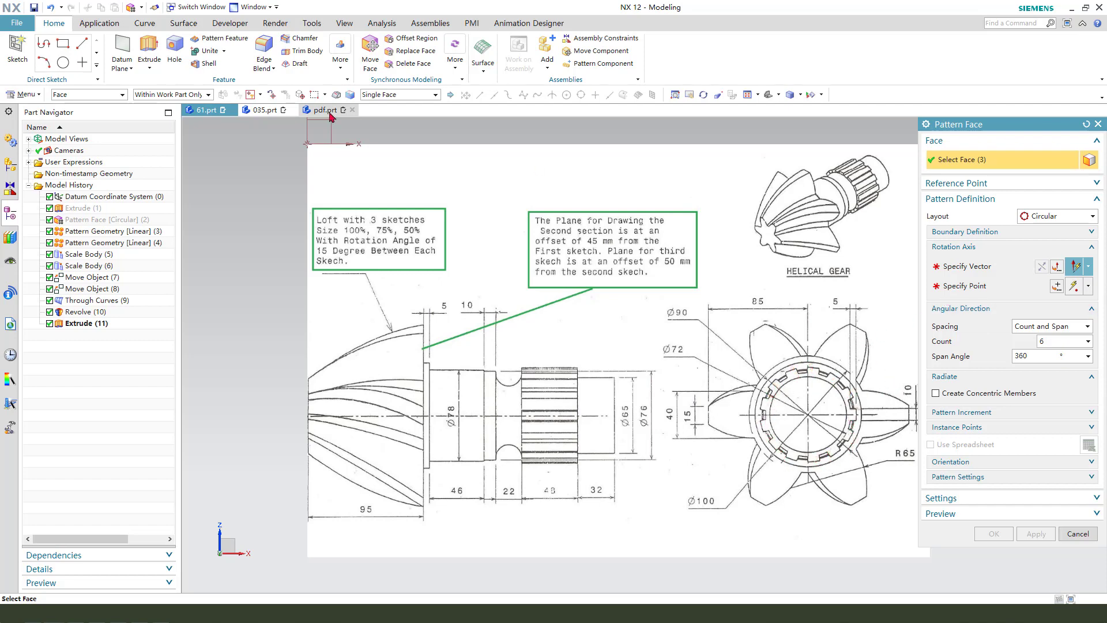
{"action": "left_click", "coordinate": [206, 111]}
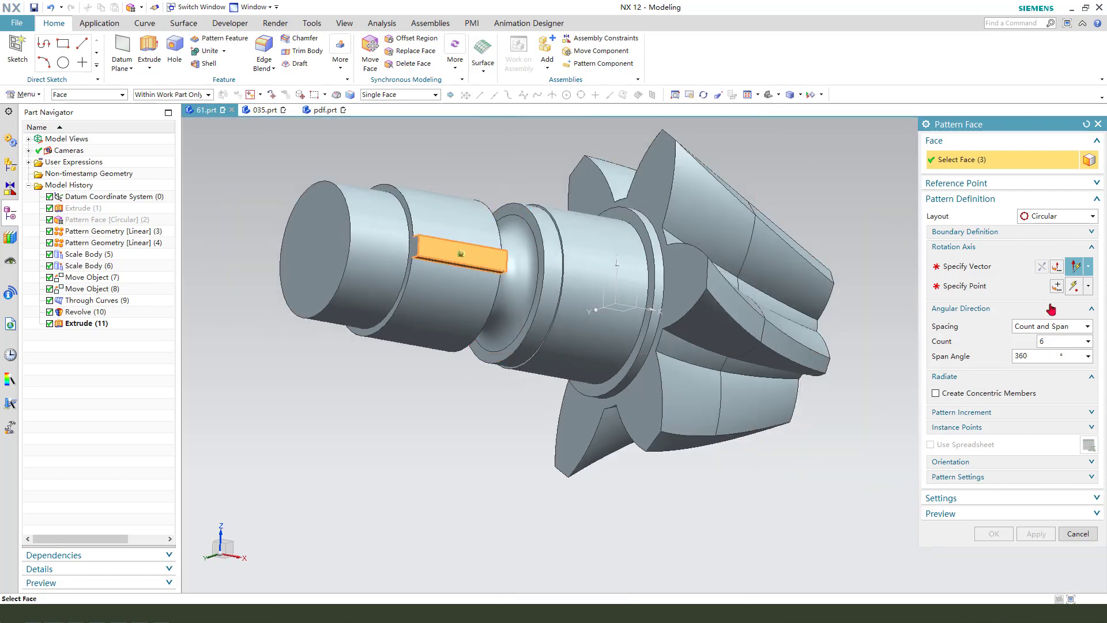
{"action": "left_click", "coordinate": [1001, 276]}
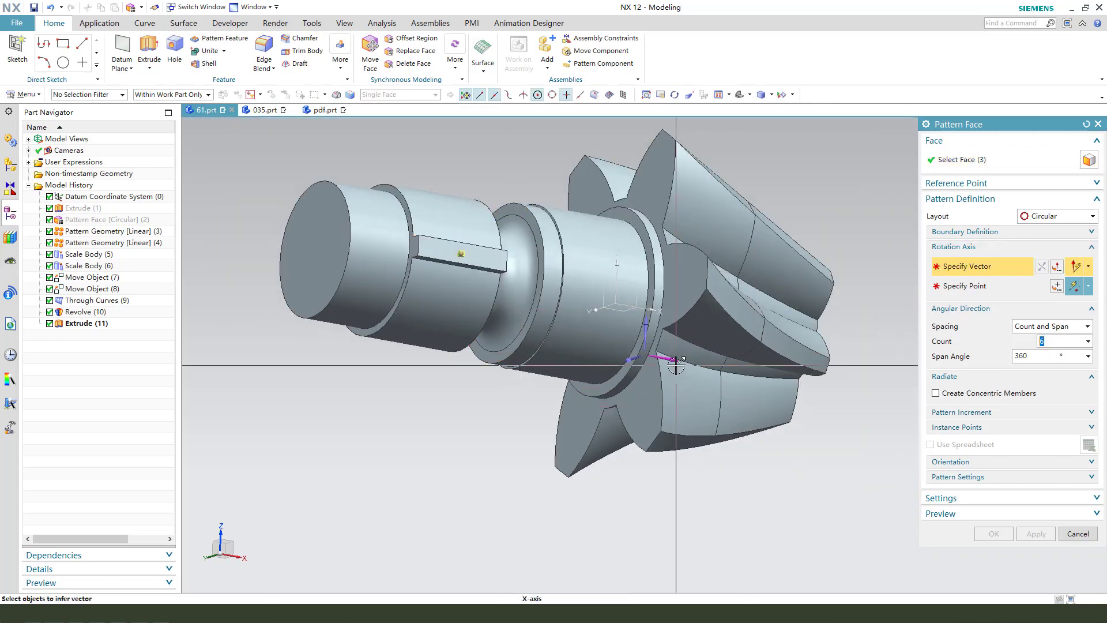
{"action": "left_click", "coordinate": [341, 218]}
{"action": "left_click", "coordinate": [335, 214]}
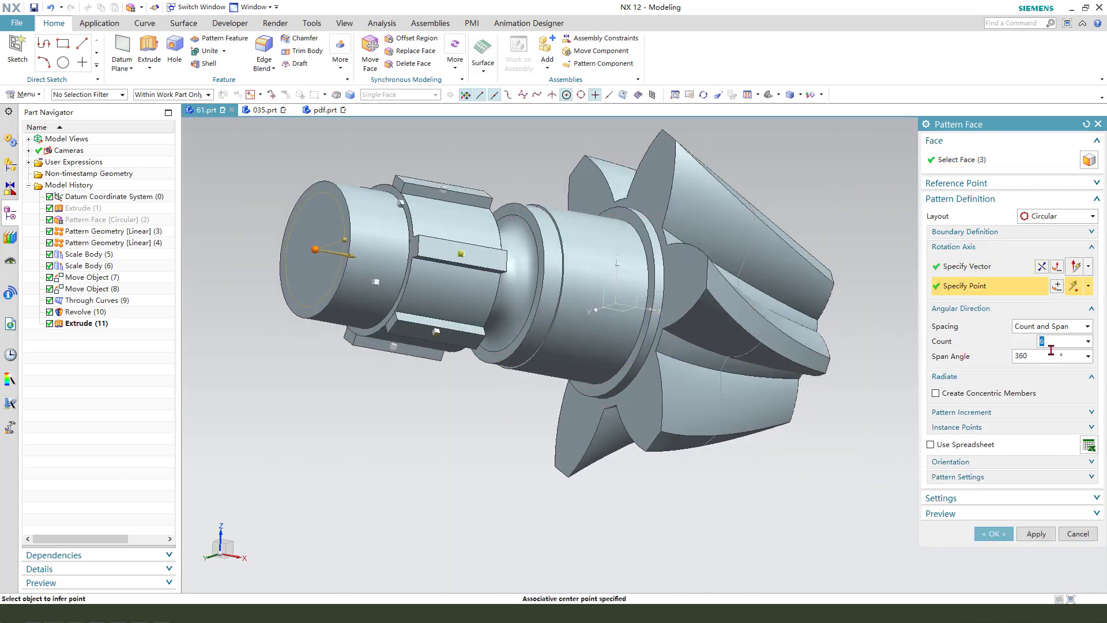
{"action": "type", "text": "13"}
{"action": "key", "text": "Return"}
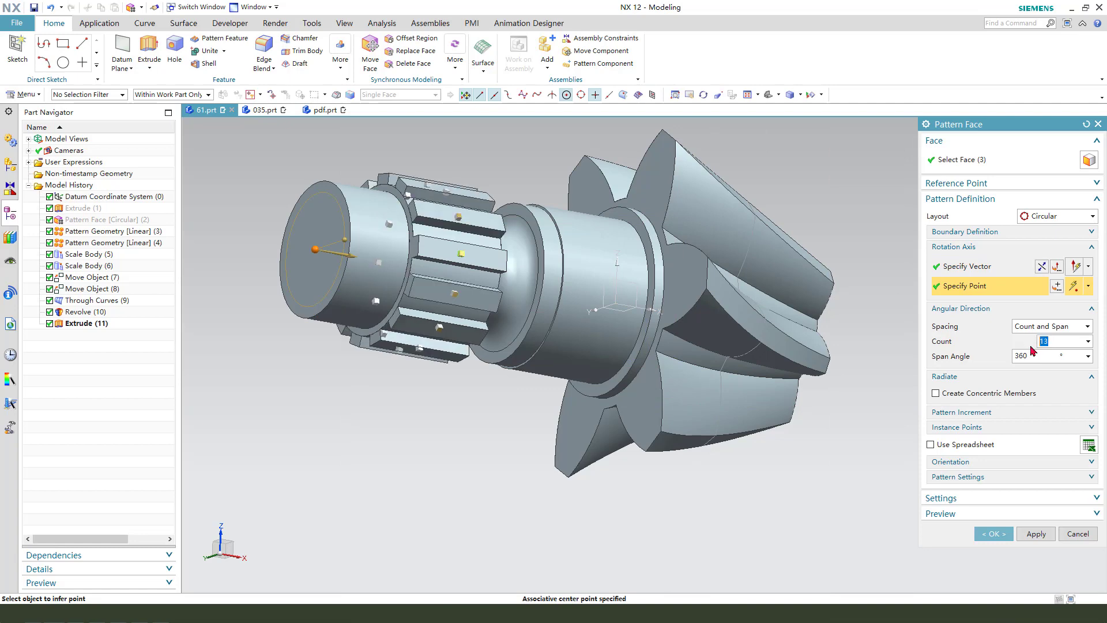
{"action": "left_click", "coordinate": [998, 539]}
- Consult the reference drawing and chamfer the circular edge at the shaft's free end with a symmetric 2 mm distance
{"action": "scroll", "coordinate": [561, 346], "scroll_direction": "down", "scroll_amount": 2}
{"action": "middle_click_drag", "start_coordinate": [561, 345], "coordinate": [582, 311]}
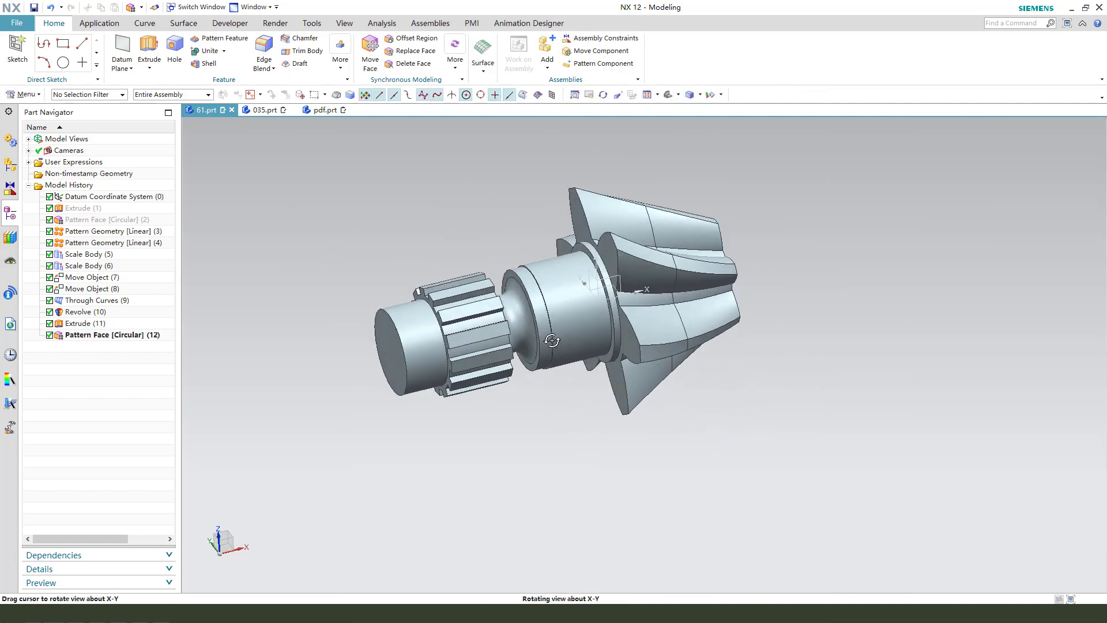
{"action": "left_click", "coordinate": [324, 109]}
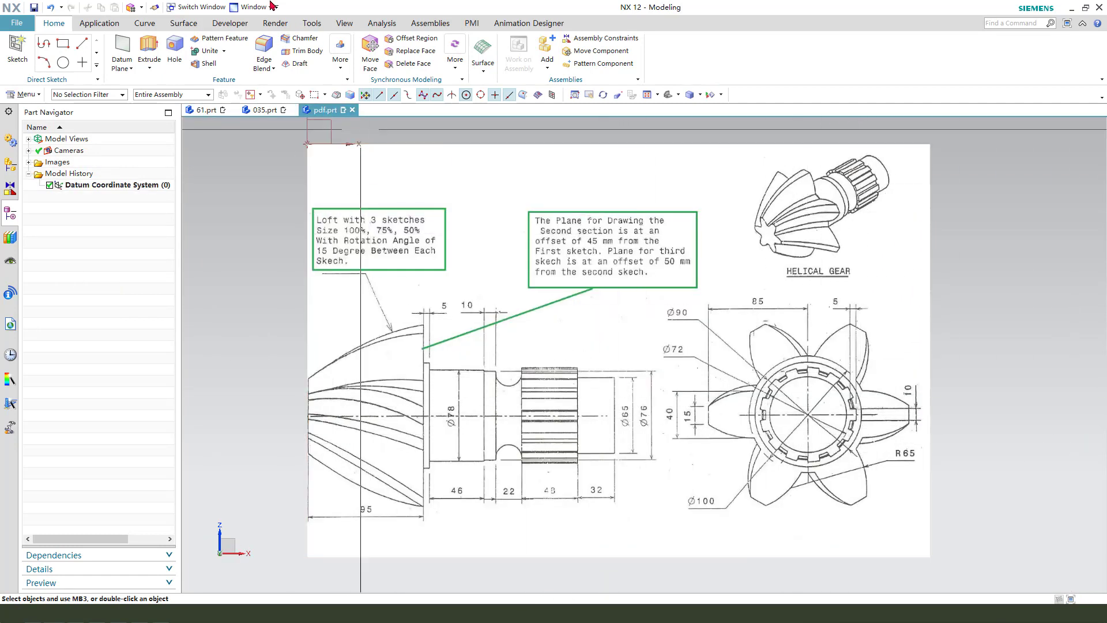
{"action": "left_click", "coordinate": [206, 110]}
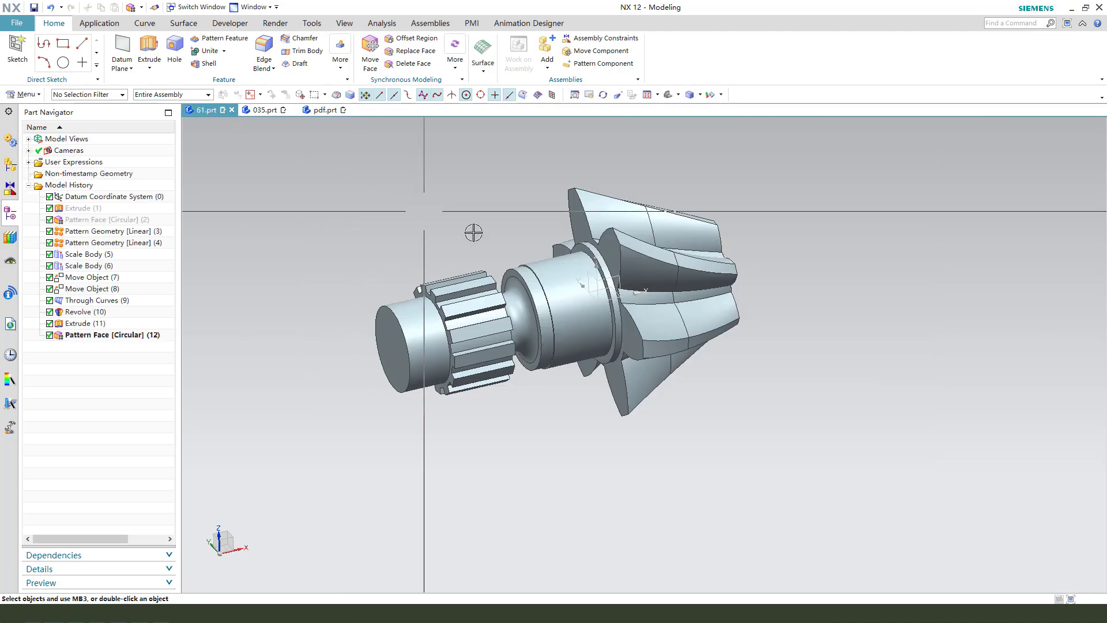
{"action": "left_click", "coordinate": [296, 40]}
{"action": "scroll", "coordinate": [418, 331], "scroll_direction": "up", "scroll_amount": 1}
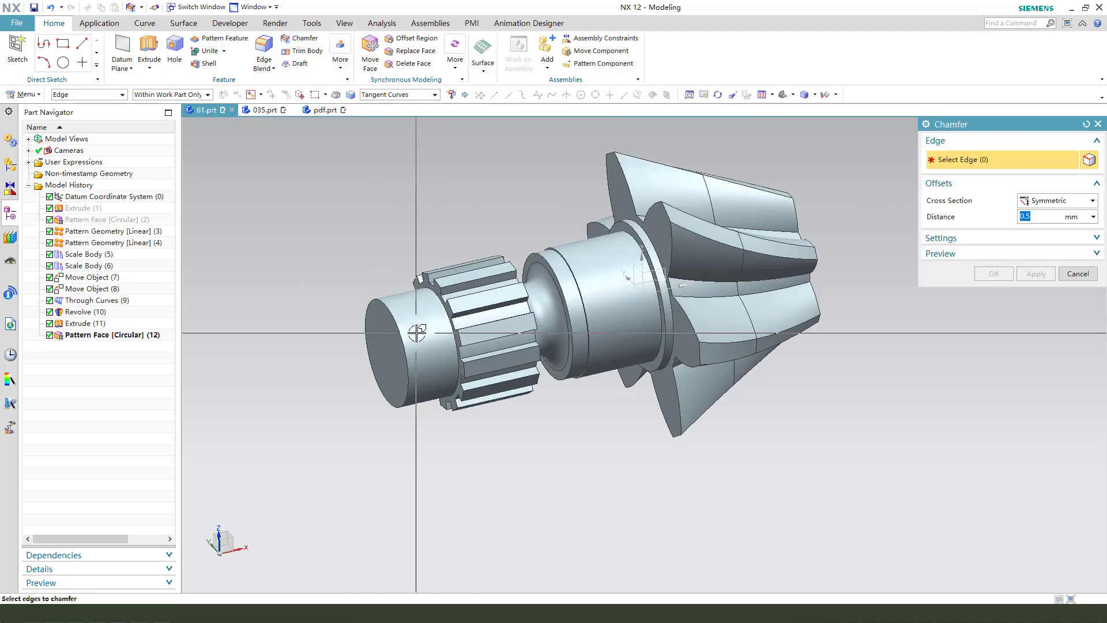
{"action": "left_click", "coordinate": [375, 310]}
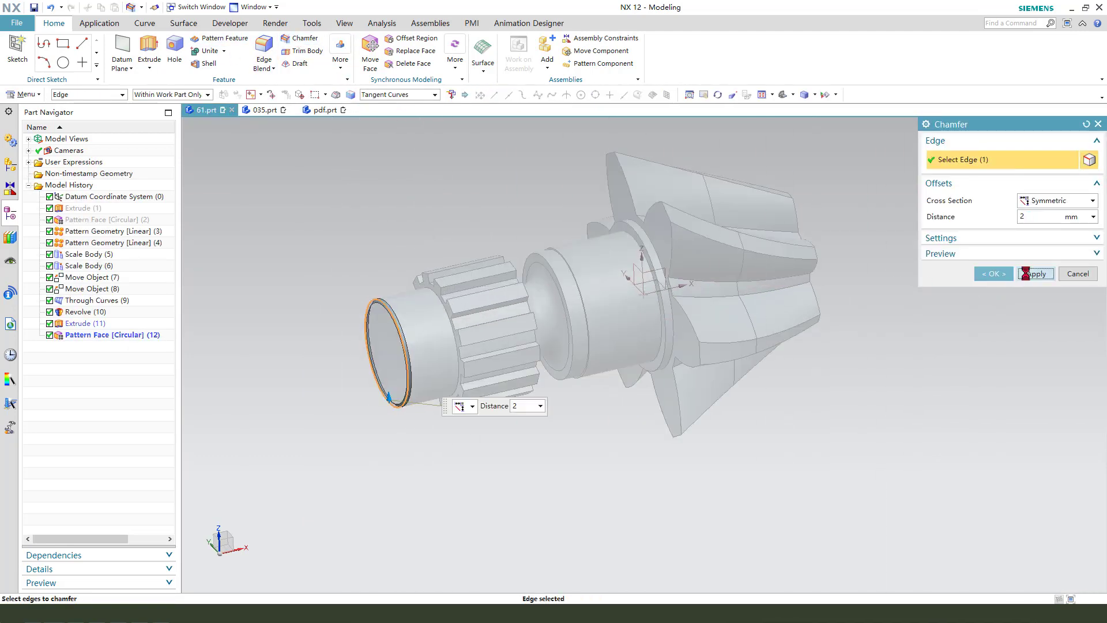
{"action": "left_click", "coordinate": [985, 275]}
{"action": "scroll", "coordinate": [369, 289], "scroll_direction": "down", "scroll_amount": 1}
{"action": "scroll", "coordinate": [721, 253], "scroll_direction": "up", "scroll_amount": 1}
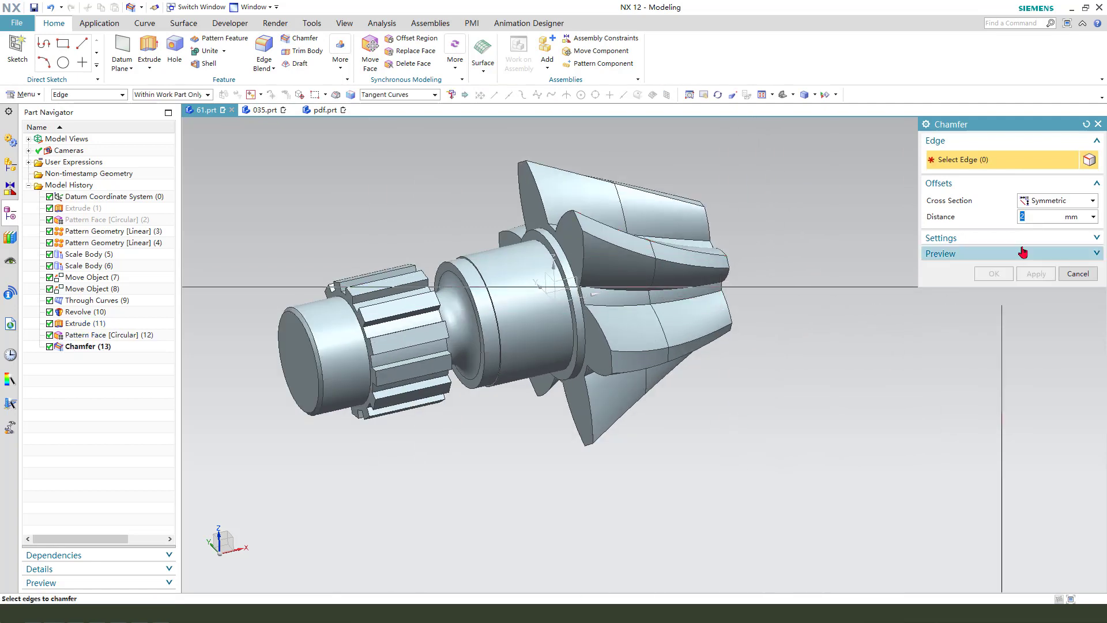
- Blend both root edges in all six gaps between the gear teeth with a 1 mm radius
{"action": "left_click", "coordinate": [275, 51]}
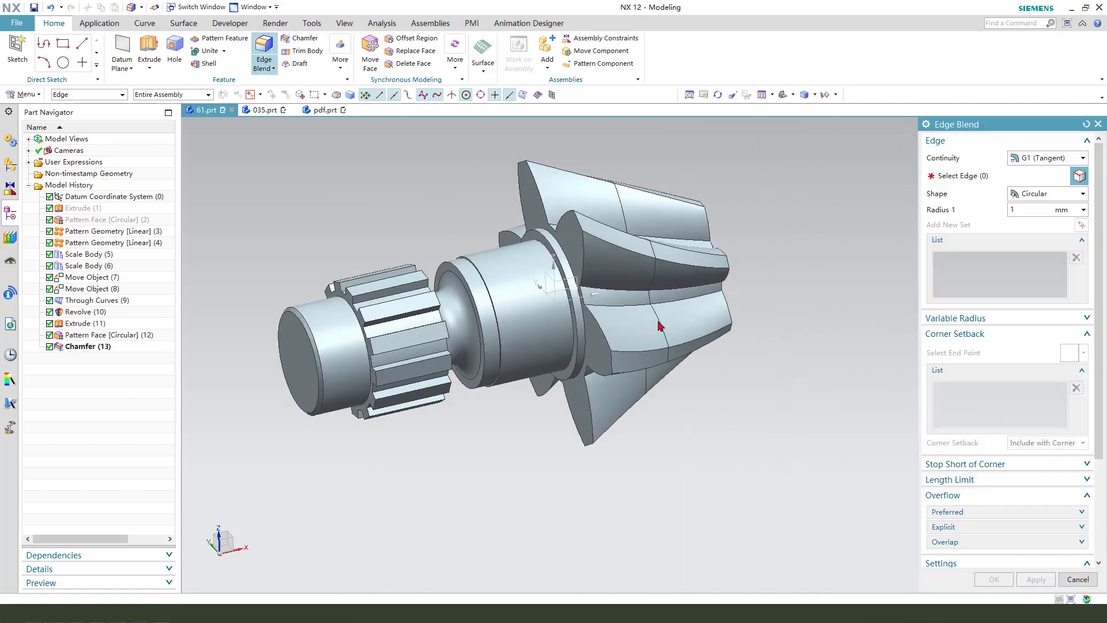
{"action": "scroll", "coordinate": [653, 316], "scroll_direction": "up", "scroll_amount": 2}
{"action": "left_click", "coordinate": [636, 285]}
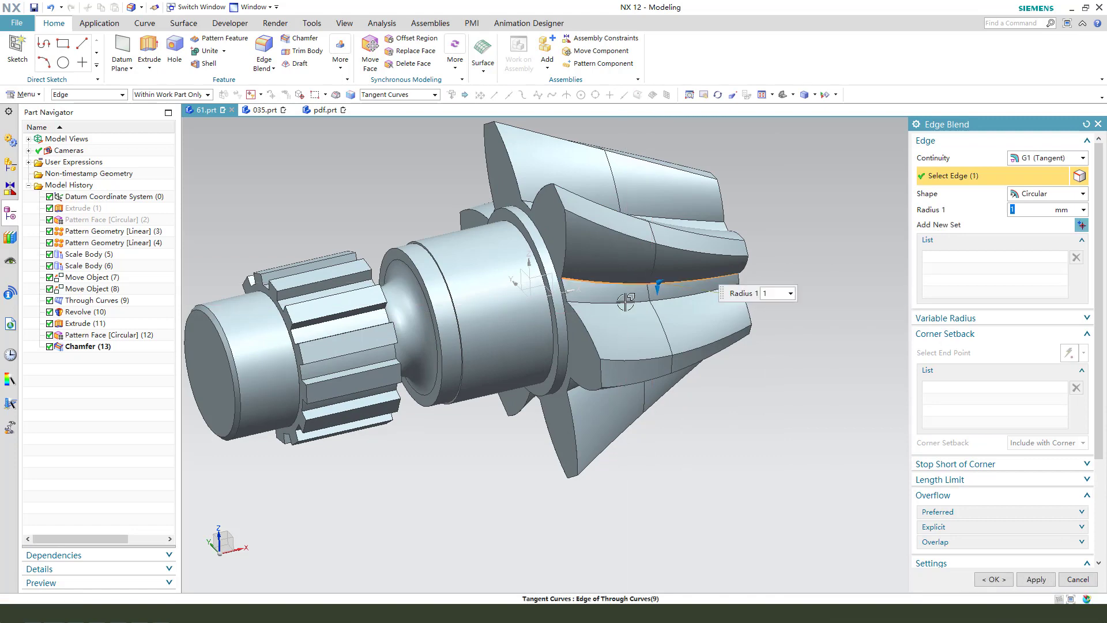
{"action": "left_click", "coordinate": [625, 304]}
{"action": "middle_click_drag", "start_coordinate": [630, 348], "coordinate": [613, 268]}
{"action": "left_click", "coordinate": [600, 257]}
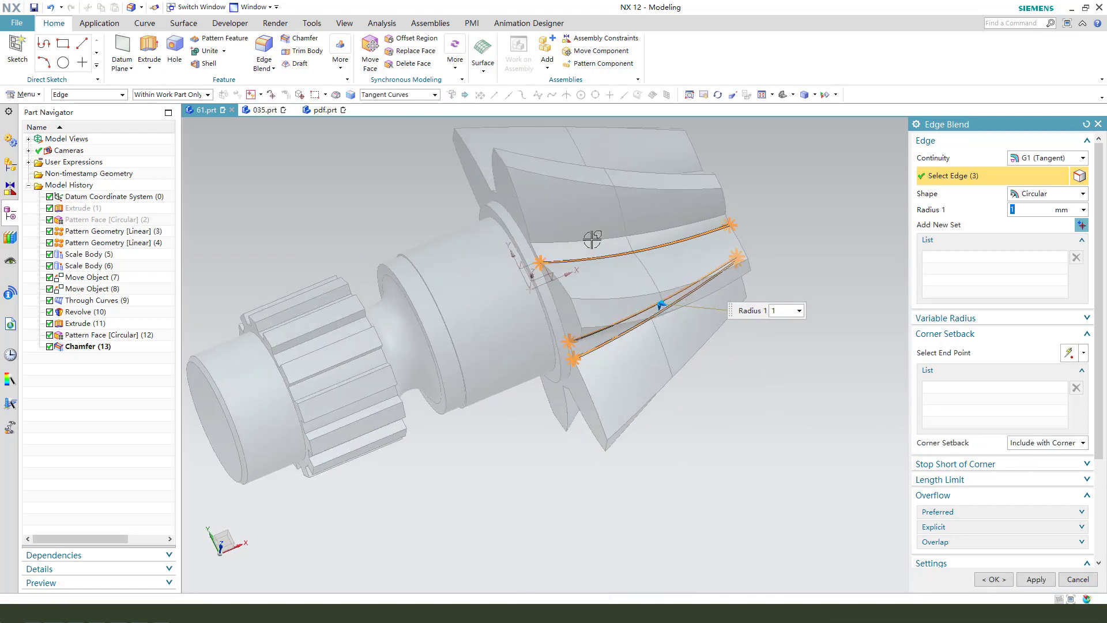
{"action": "left_click", "coordinate": [590, 239]}
{"action": "middle_click_drag", "start_coordinate": [571, 202], "coordinate": [596, 252]}
{"action": "left_click", "coordinate": [595, 252]}
{"action": "left_click", "coordinate": [580, 229]}
{"action": "middle_click_drag", "start_coordinate": [543, 203], "coordinate": [576, 271]}
{"action": "left_click", "coordinate": [576, 269]}
{"action": "left_click", "coordinate": [571, 250]}
{"action": "middle_click_drag", "start_coordinate": [550, 203], "coordinate": [606, 289]}
{"action": "left_click", "coordinate": [627, 240]}
{"action": "left_click", "coordinate": [605, 288]}
{"action": "middle_click_drag", "start_coordinate": [577, 249], "coordinate": [602, 308]}
{"action": "left_click", "coordinate": [602, 223]}
{"action": "left_click", "coordinate": [613, 237]}
{"action": "middle_click_drag", "start_coordinate": [612, 238], "coordinate": [634, 259]}
{"action": "left_click", "coordinate": [1037, 580]}
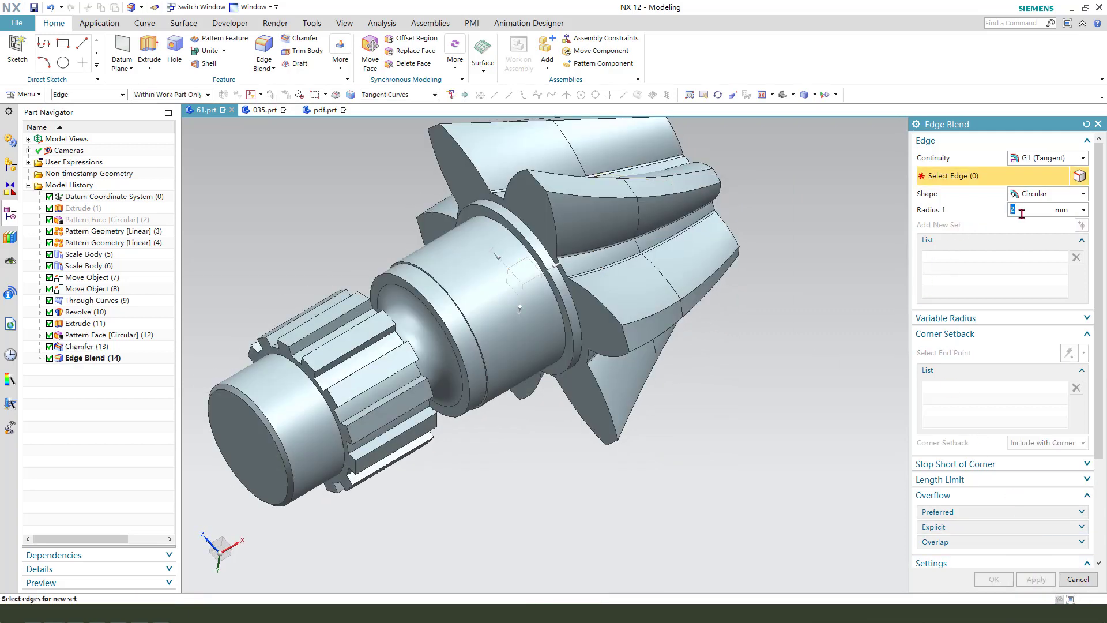
- Blend the two lengthwise tip edges of each of the six gear teeth with a 2 mm radius
{"action": "left_click", "coordinate": [591, 197]}
{"action": "left_click", "coordinate": [559, 177]}
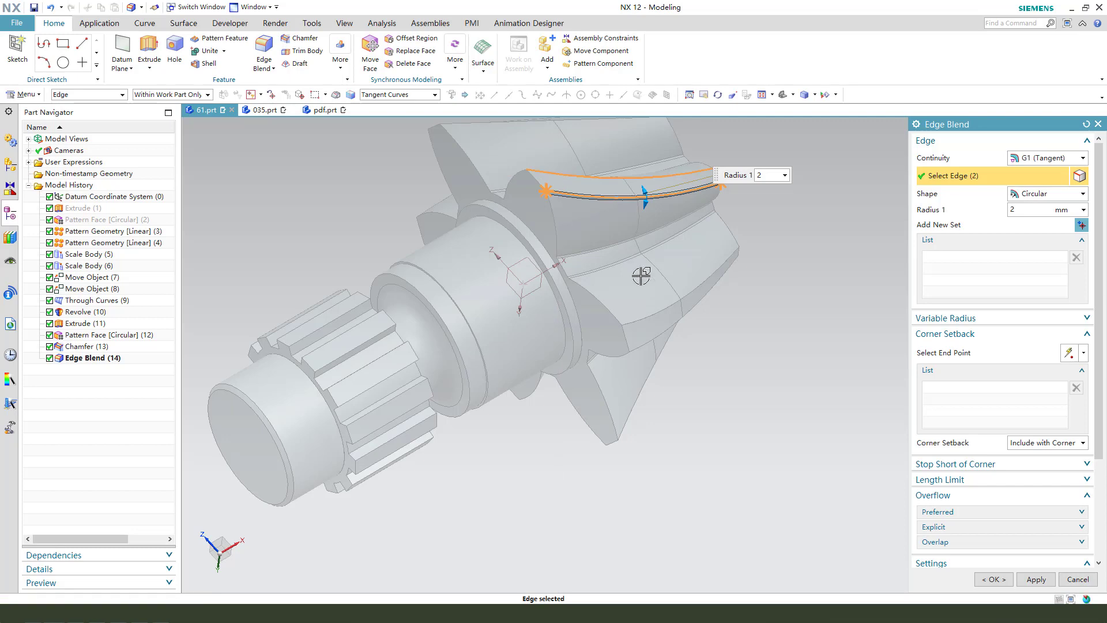
{"action": "left_click", "coordinate": [648, 318]}
{"action": "middle_click_drag", "start_coordinate": [649, 319], "coordinate": [642, 407]}
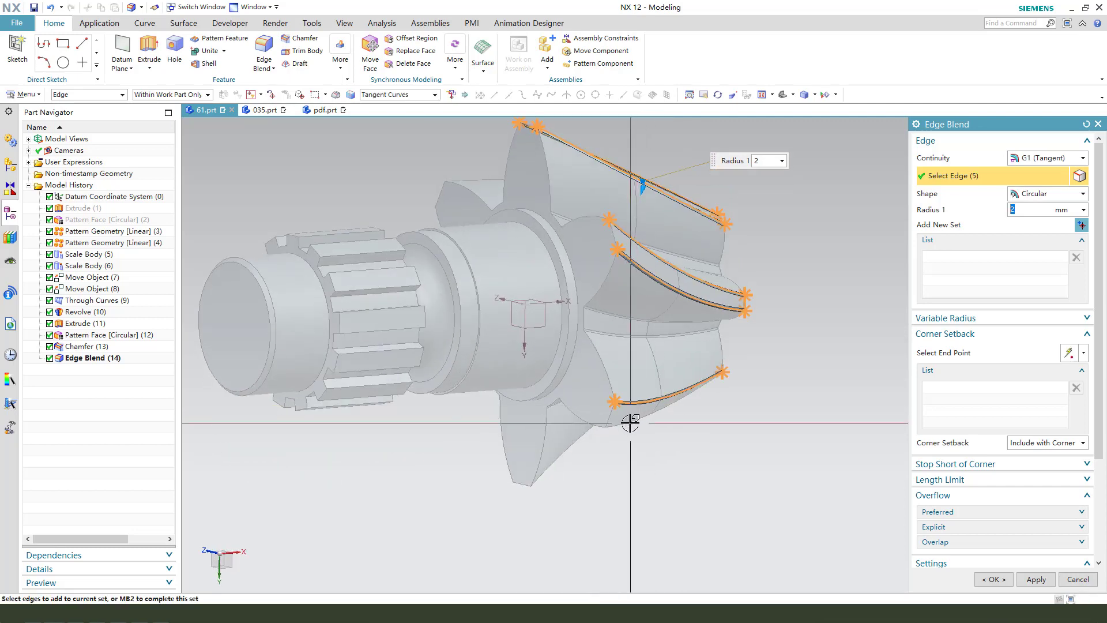
{"action": "left_click", "coordinate": [650, 415]}
{"action": "middle_click_drag", "start_coordinate": [640, 452], "coordinate": [654, 376]}
{"action": "left_click", "coordinate": [583, 400]}
{"action": "left_click", "coordinate": [562, 421]}
{"action": "middle_click_drag", "start_coordinate": [562, 421], "coordinate": [565, 467]}
{"action": "scroll", "coordinate": [494, 484], "scroll_direction": "up", "scroll_amount": 2}
{"action": "left_click", "coordinate": [495, 485]}
{"action": "left_click", "coordinate": [478, 461]}
{"action": "scroll", "coordinate": [552, 422], "scroll_direction": "down", "scroll_amount": 2}
{"action": "middle_click_drag", "start_coordinate": [551, 422], "coordinate": [583, 424]}
{"action": "left_click", "coordinate": [993, 579]}
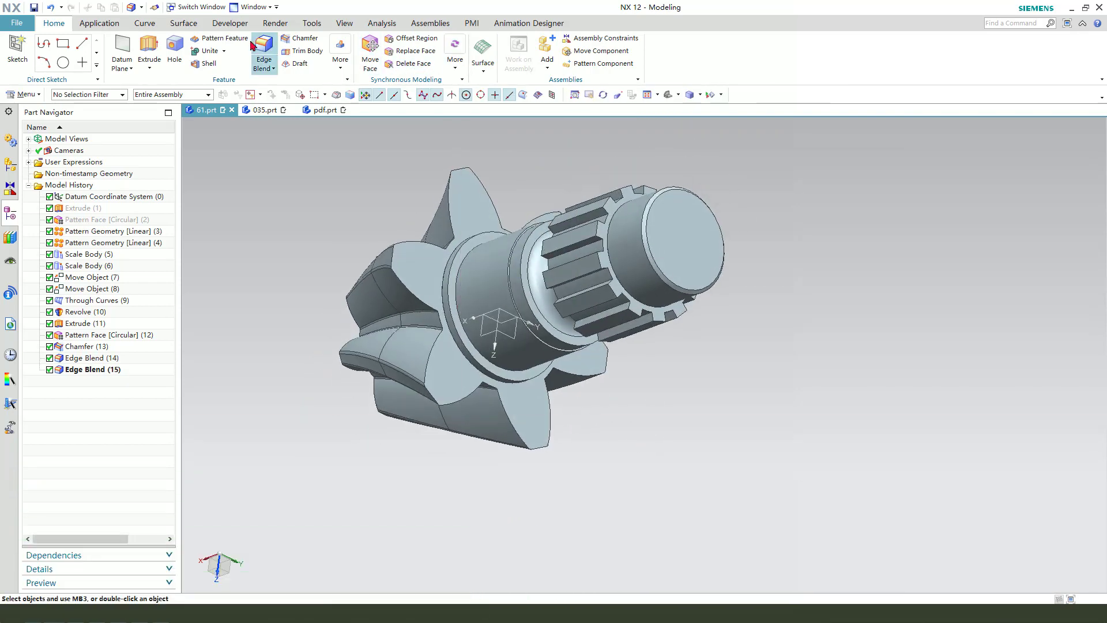
- Blend the full tooth-profile outlines on both end faces of the gear with a 1 mm radius
{"action": "scroll", "coordinate": [391, 257], "scroll_direction": "up", "scroll_amount": 2}
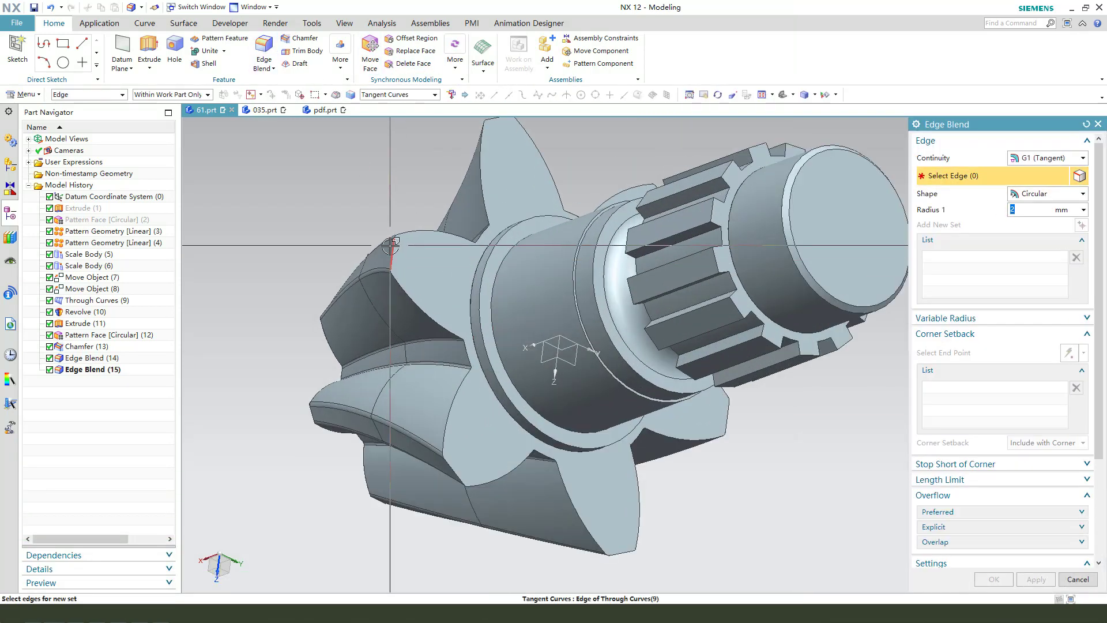
{"action": "left_click", "coordinate": [390, 246]}
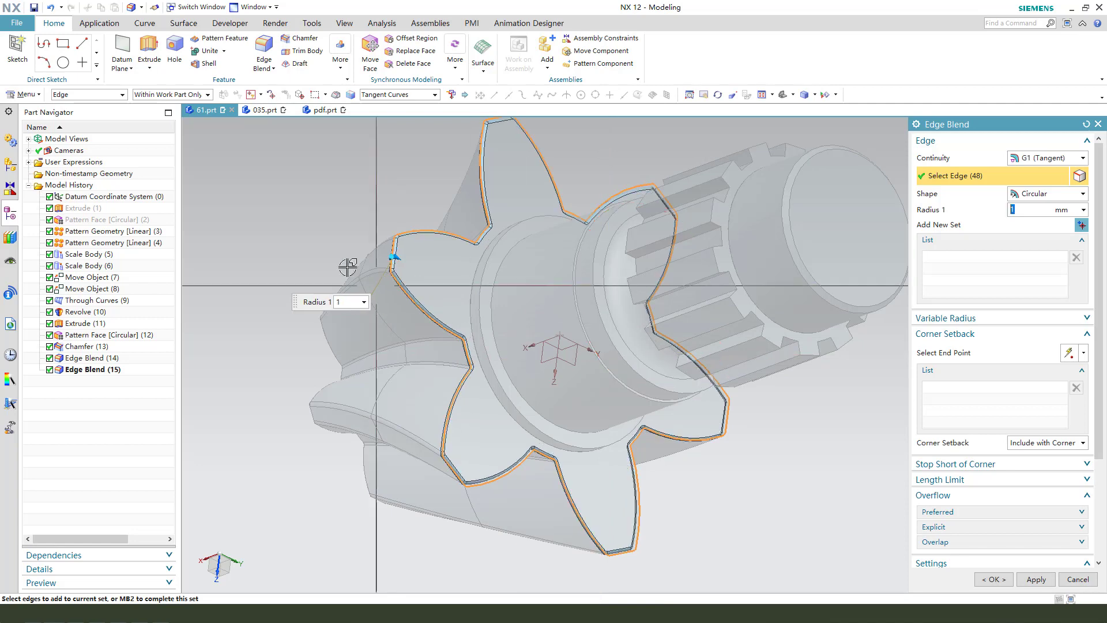
{"action": "scroll", "coordinate": [346, 265], "scroll_direction": "down", "scroll_amount": 1}
{"action": "middle_click_drag", "start_coordinate": [408, 391], "coordinate": [462, 356]}
{"action": "scroll", "coordinate": [438, 352], "scroll_direction": "up", "scroll_amount": 2}
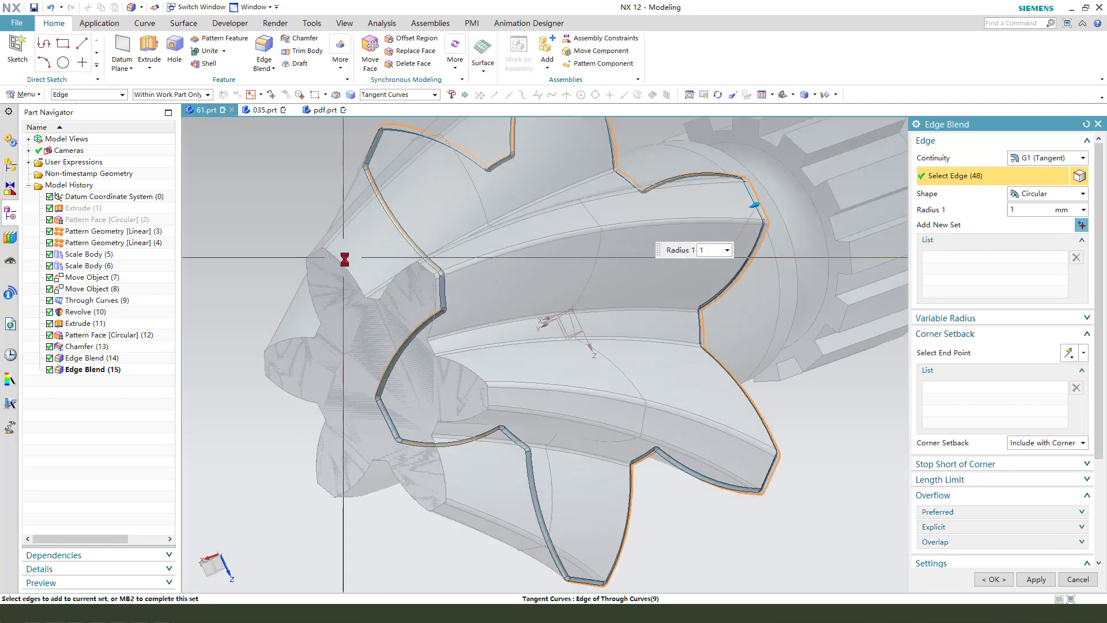
{"action": "left_click", "coordinate": [646, 347]}
{"action": "middle_click", "coordinate": [635, 357]}
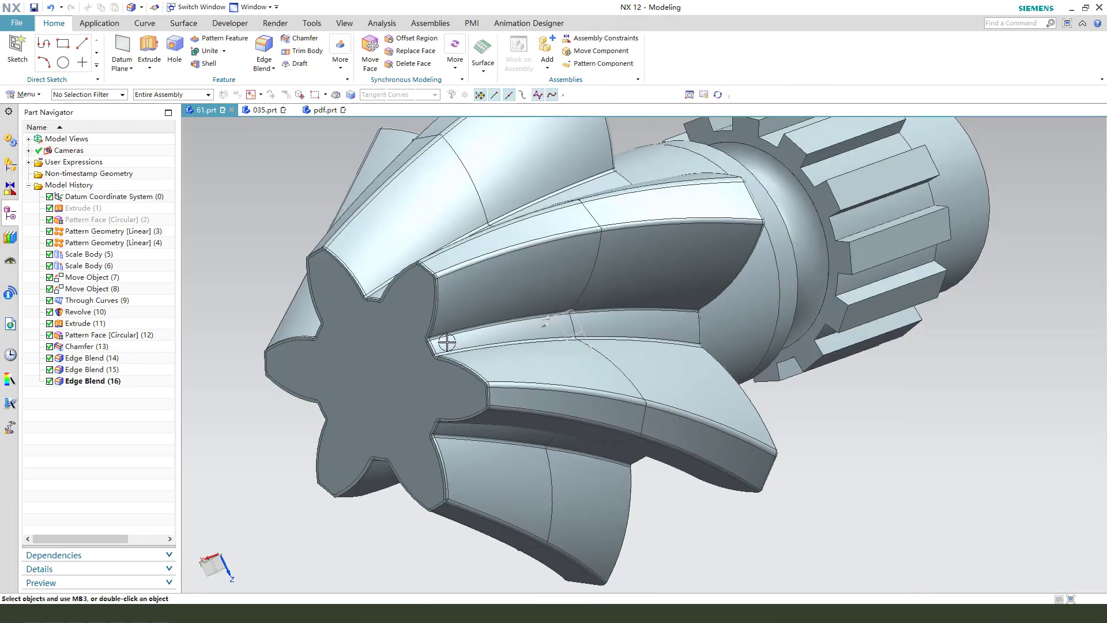
- Hide all objects except the solid gear and shaft body
{"action": "scroll", "coordinate": [447, 340], "scroll_direction": "down", "scroll_amount": 4}
{"action": "middle_click_drag", "start_coordinate": [623, 368], "coordinate": [554, 361]}
{"action": "key", "text": "ctrl+b"}
{"action": "left_click_drag", "start_coordinate": [753, 474], "coordinate": [275, 171]}
{"action": "left_click", "coordinate": [553, 306], "text": "shift"}
{"action": "middle_click", "coordinate": [699, 348]}
- Change the display colour of the solid gear and shaft body to yellow
{"action": "middle_click_drag", "start_coordinate": [461, 294], "coordinate": [709, 296]}
{"action": "key", "text": "ctrl+j"}
{"action": "left_click", "coordinate": [570, 322]}
{"action": "middle_click", "coordinate": [570, 322]}
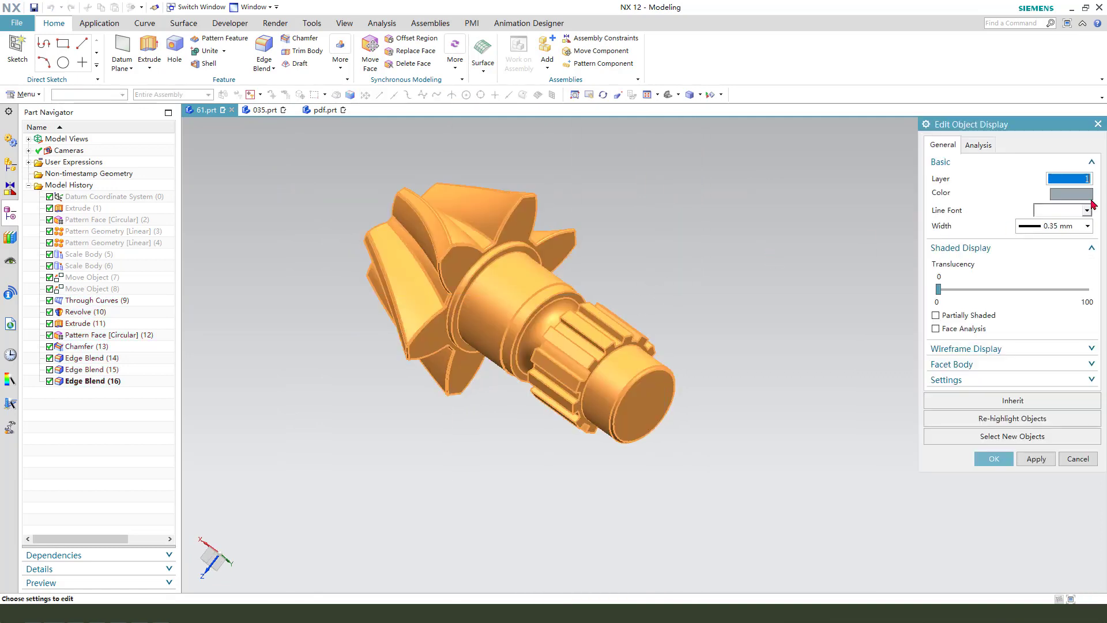
{"action": "left_click", "coordinate": [1070, 196]}
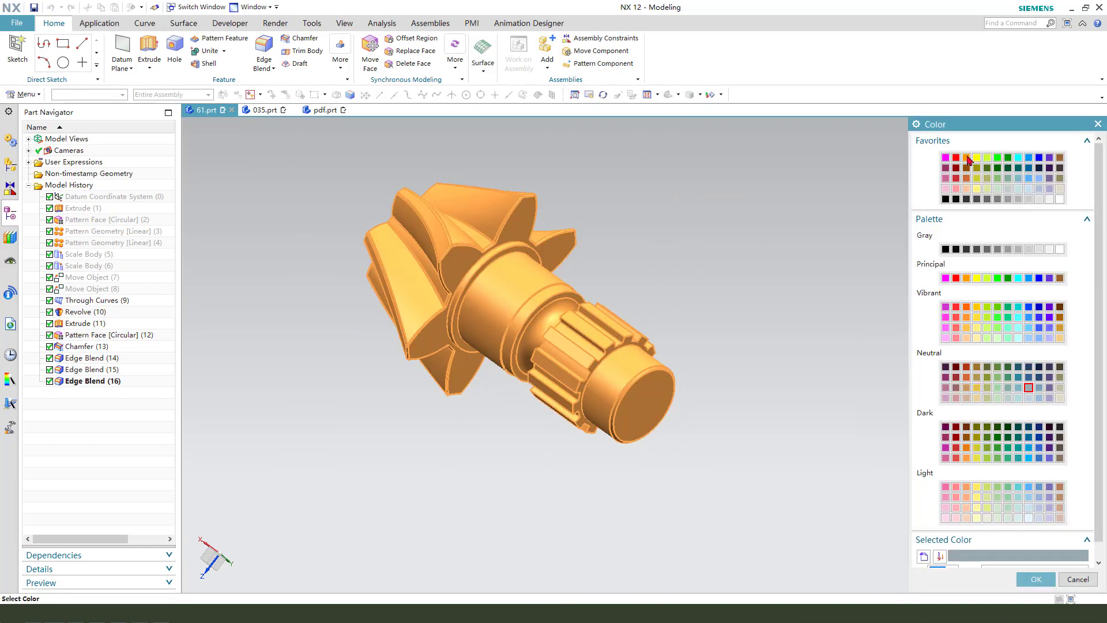
{"action": "left_click", "coordinate": [979, 161]}
{"action": "middle_click", "coordinate": [697, 265]}
{"action": "middle_click", "coordinate": [697, 265]}
{"action": "middle_click_drag", "start_coordinate": [697, 265], "coordinate": [476, 469]}
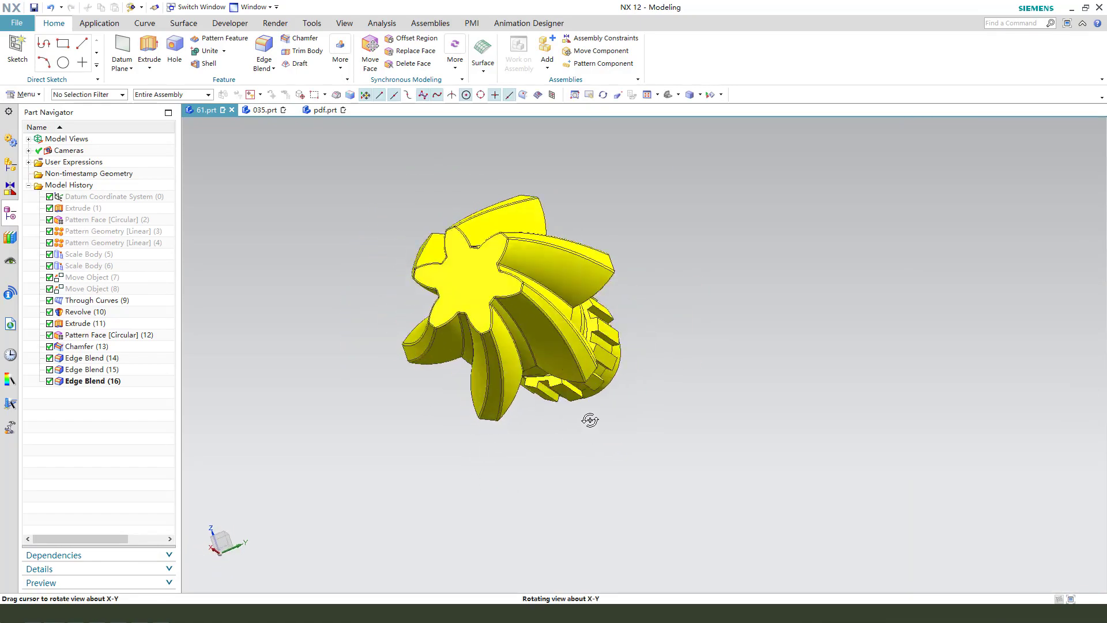
{"action": "middle_click_drag", "start_coordinate": [519, 432], "coordinate": [532, 289]}
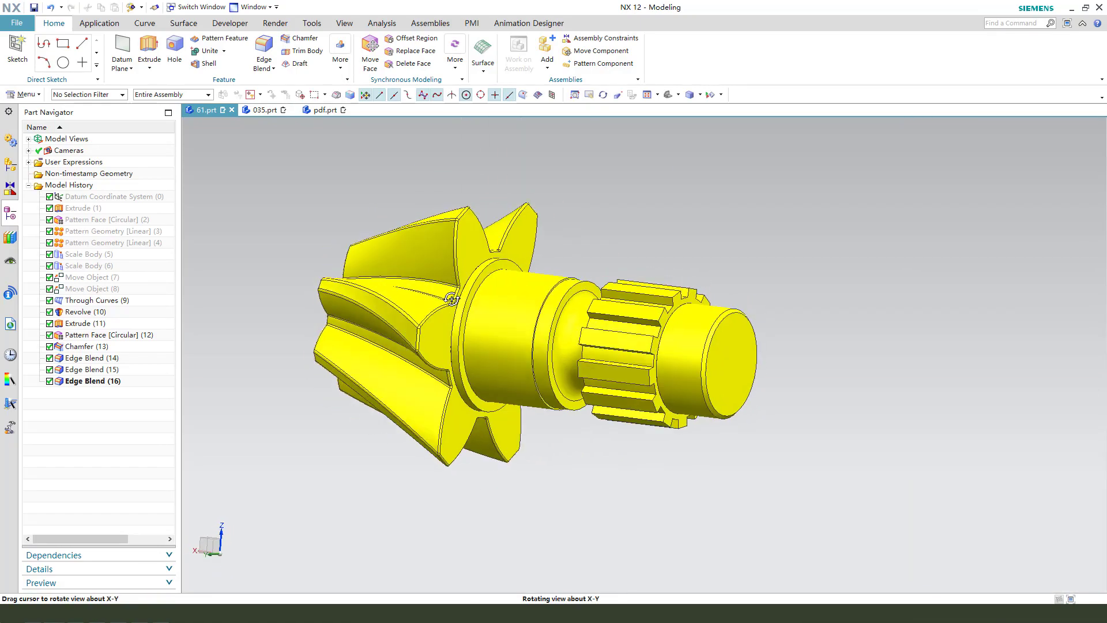
{"action": "middle_click_drag", "start_coordinate": [445, 304], "coordinate": [398, 341]}
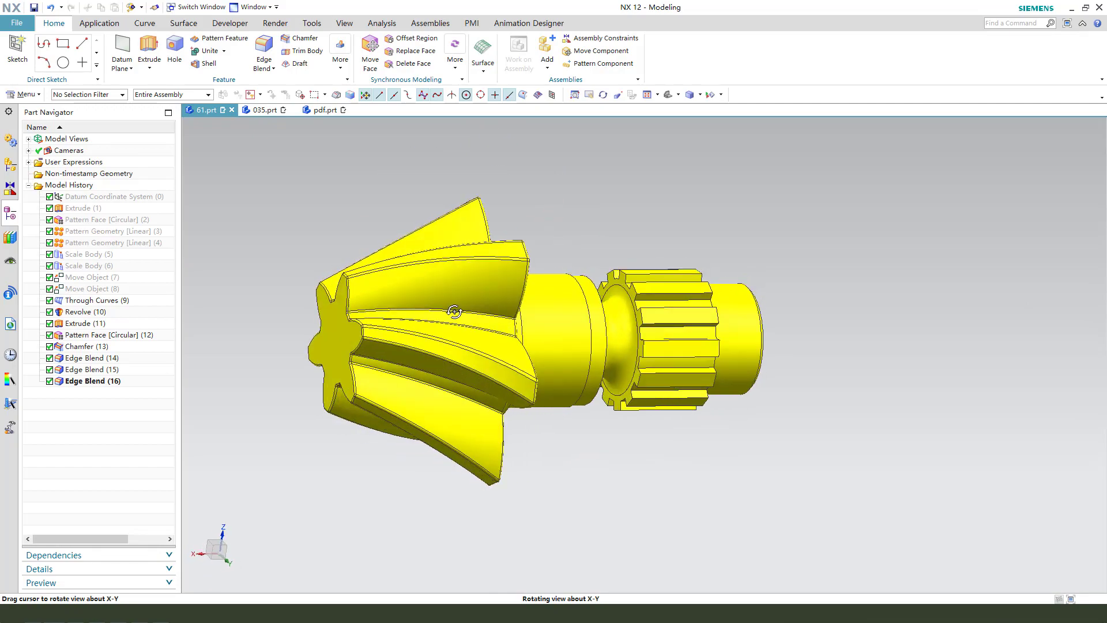
{"action": "middle_click_drag", "start_coordinate": [457, 312], "coordinate": [518, 398]}
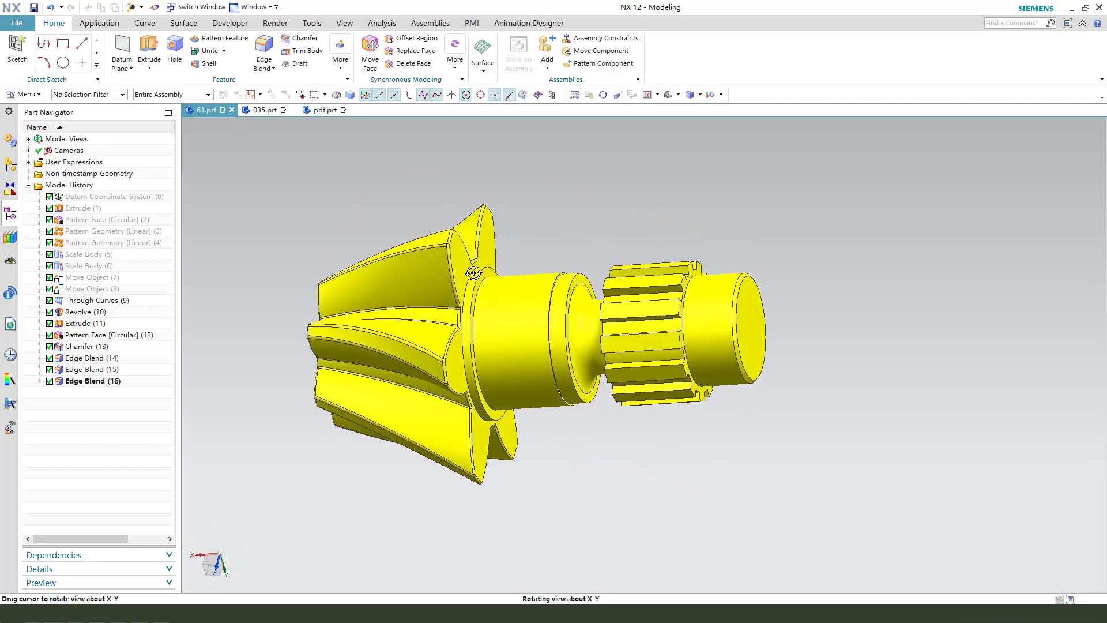
{"action": "middle_click_drag", "start_coordinate": [638, 346], "coordinate": [638, 393]}
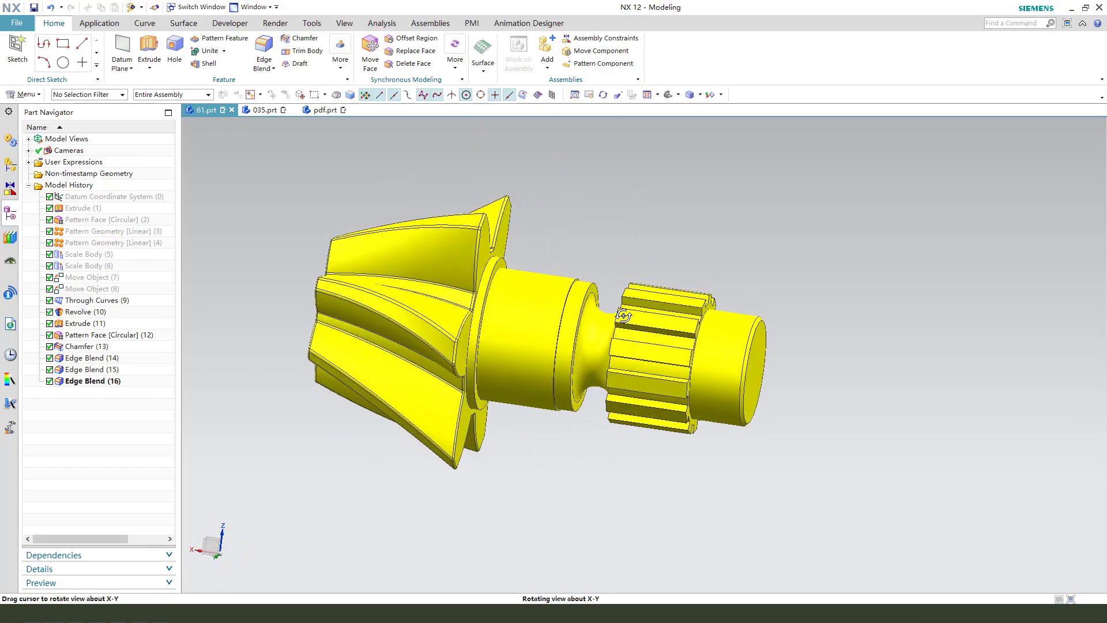